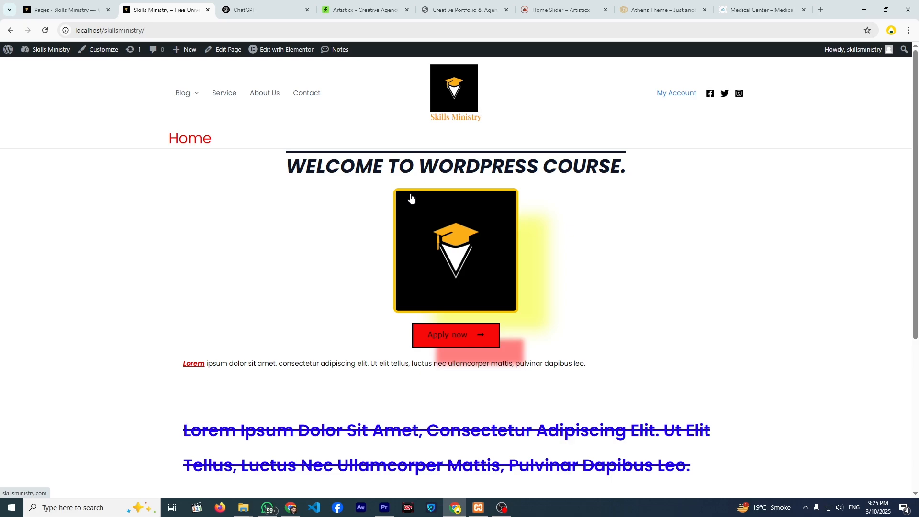
Examine the Skills Ministry home page from its header and welcome heading to the text below the Apply now button.
{"action": "left_click_drag", "start_coordinate": [916, 151], "coordinate": [918, 167]}
{"action": "left_click_drag", "start_coordinate": [468, 142], "coordinate": [518, 144]}
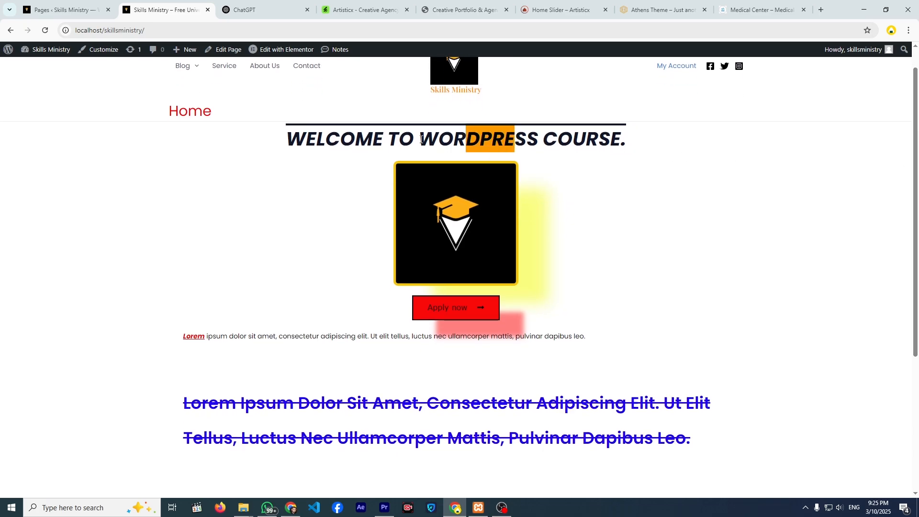
{"action": "left_click_drag", "start_coordinate": [305, 140], "coordinate": [401, 159]}
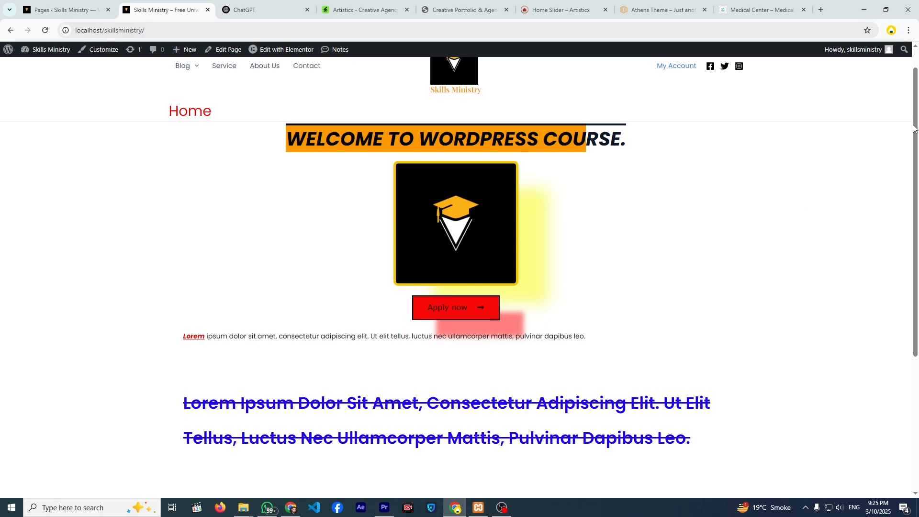
{"action": "scroll", "coordinate": [847, 205], "scroll_direction": "down", "scroll_amount": 1}
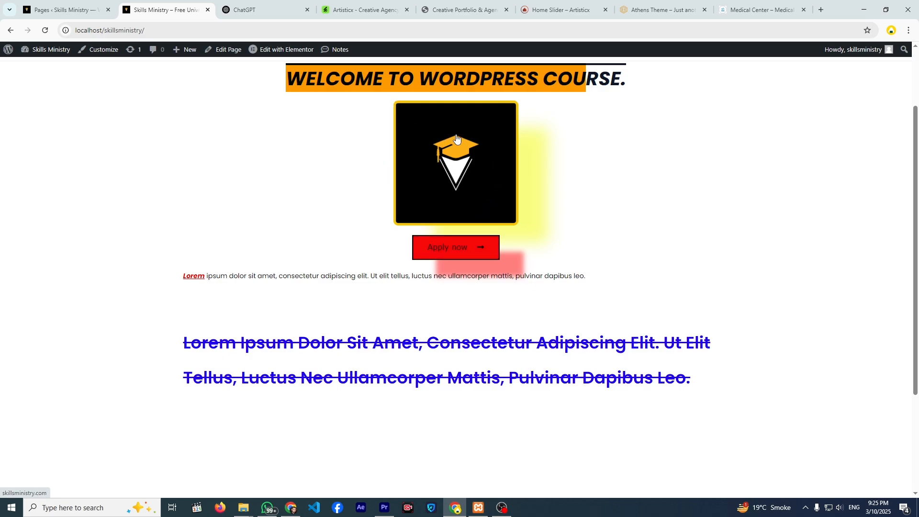
{"action": "scroll", "coordinate": [900, 62], "scroll_direction": "up", "scroll_amount": 2}
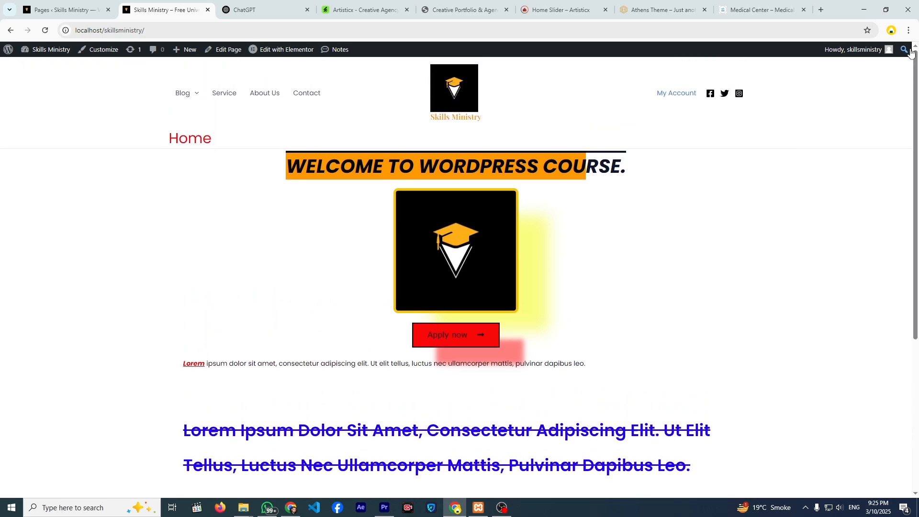
{"action": "left_click_drag", "start_coordinate": [911, 53], "coordinate": [918, 125]}
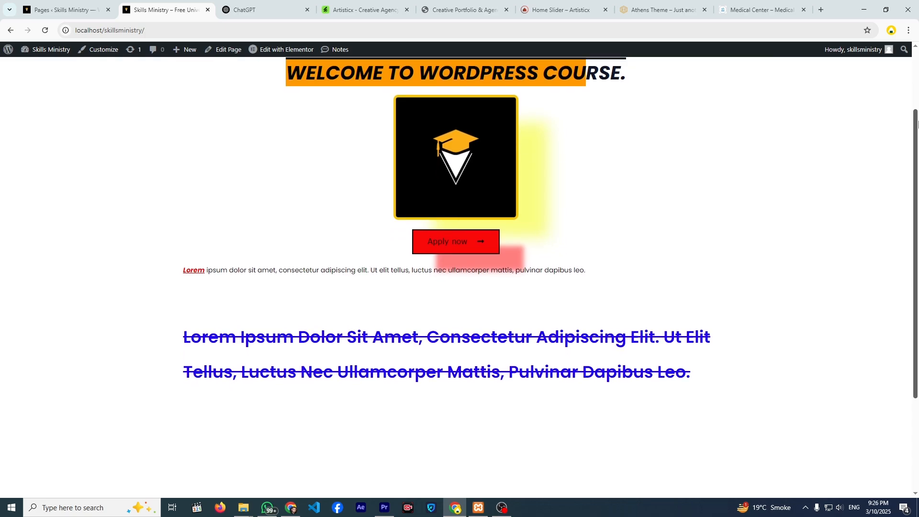
{"action": "scroll", "coordinate": [856, 129], "scroll_direction": "up", "scroll_amount": 2}
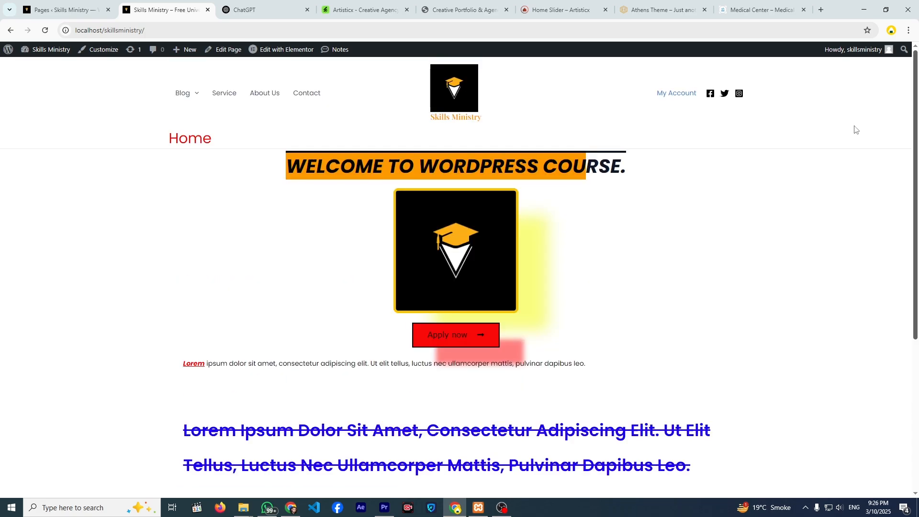
{"action": "left_click_drag", "start_coordinate": [855, 127], "coordinate": [902, 70]}
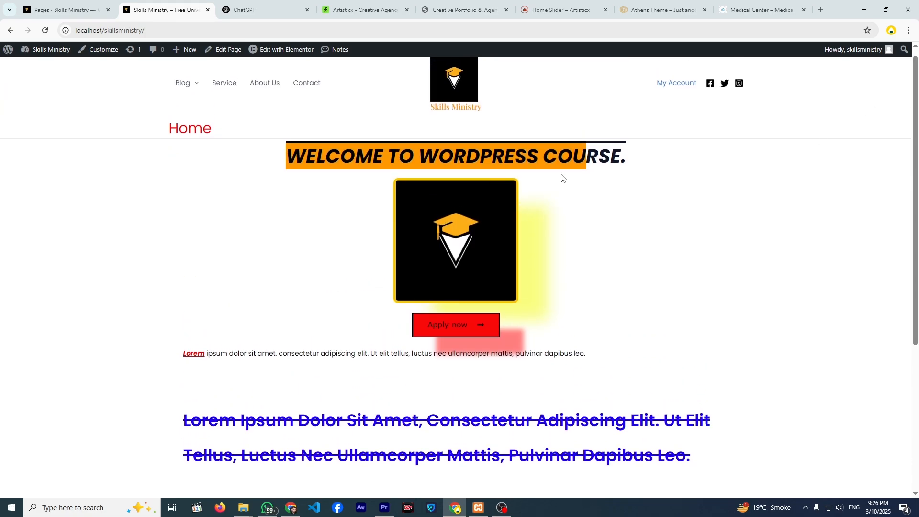
{"action": "left_click", "coordinate": [484, 162]}
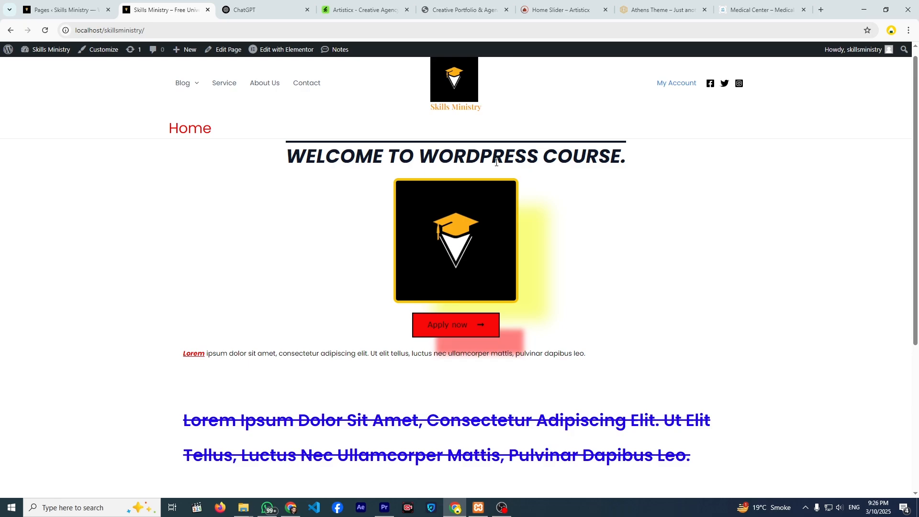
Compare the headers and navigation menus of the Artisticx, Athens Law and Healthcare Agency demo sites.
{"action": "left_click", "coordinate": [531, 10]}
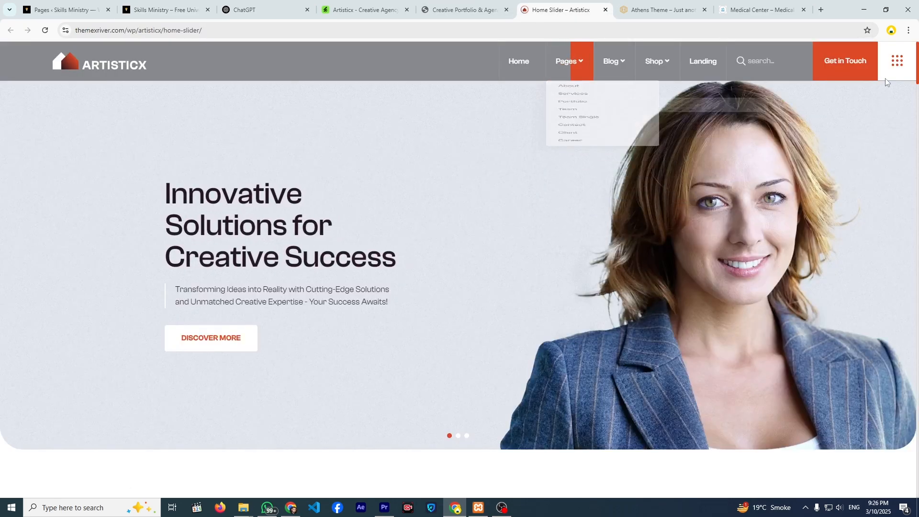
{"action": "left_click_drag", "start_coordinate": [917, 75], "coordinate": [889, 60]}
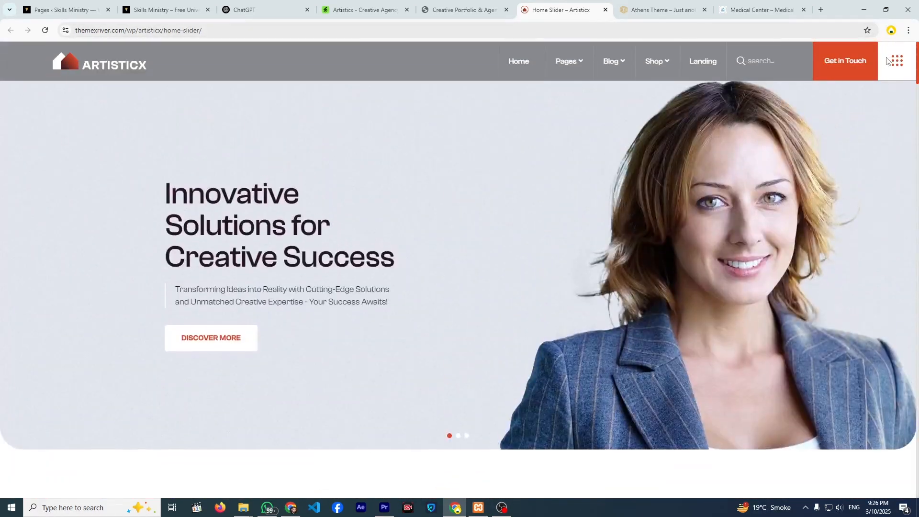
{"action": "left_click", "coordinate": [672, 10]}
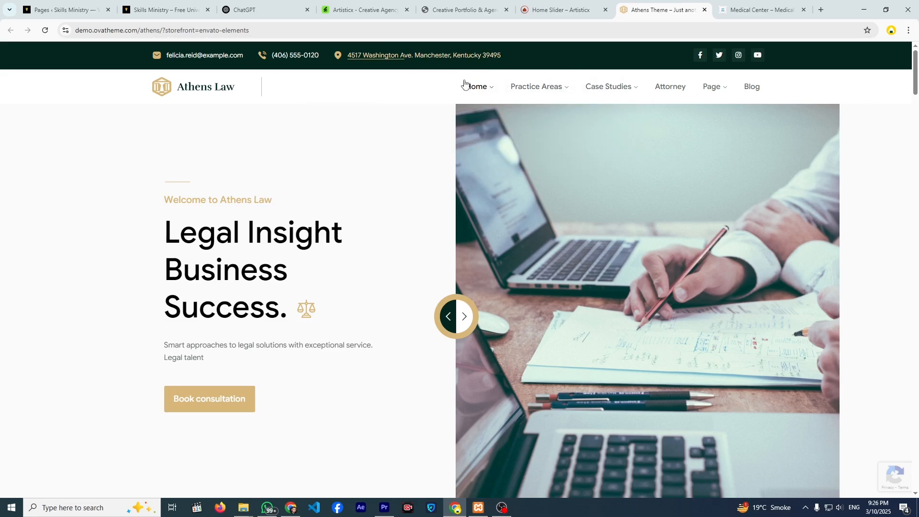
{"action": "left_click_drag", "start_coordinate": [915, 86], "coordinate": [886, 94]}
{"action": "left_click", "coordinate": [773, 10]}
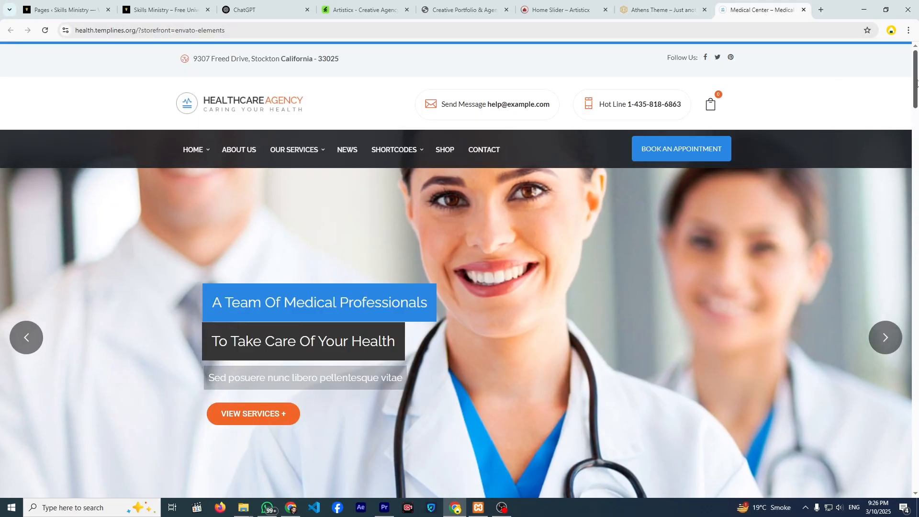
{"action": "mouse_move", "coordinate": [914, 67]}
{"action": "left_mouse_down"}
{"action": "mouse_move", "coordinate": [914, 378]}
{"action": "mouse_move", "coordinate": [904, 80]}
{"action": "left_mouse_up"}
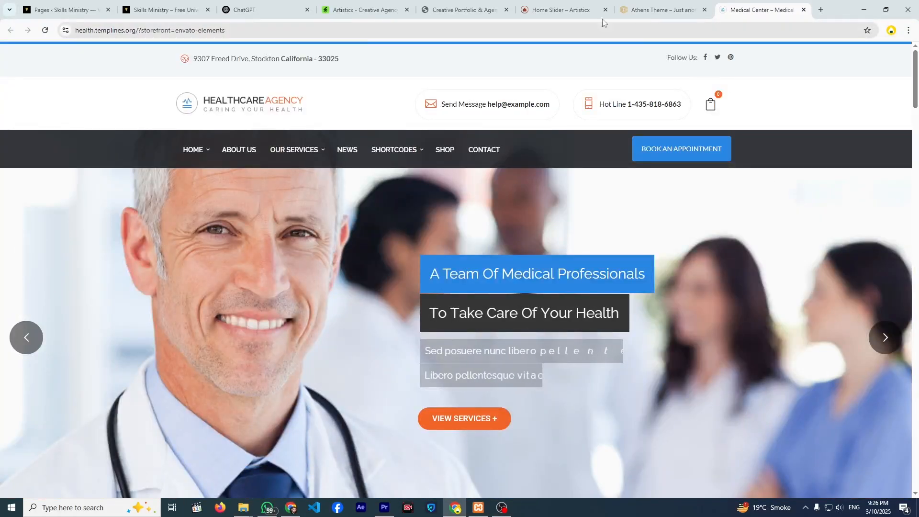
{"action": "left_click", "coordinate": [583, 6]}
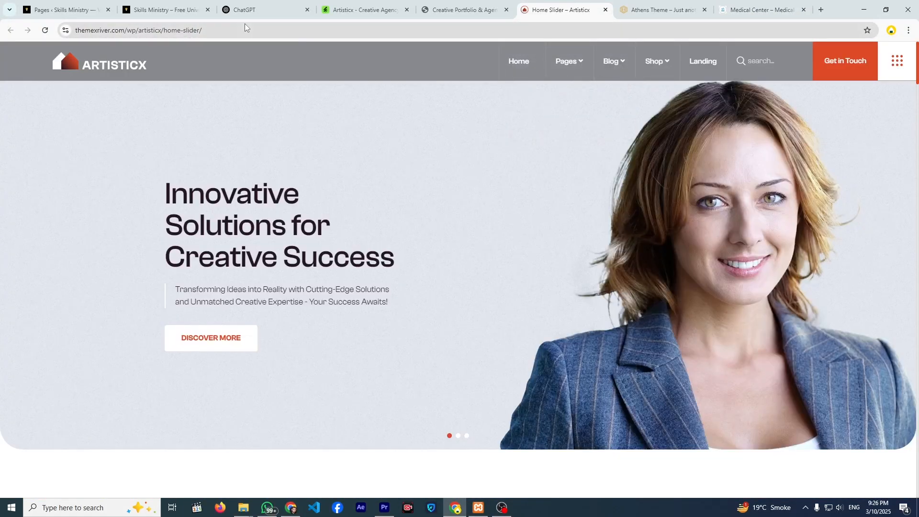
{"action": "mouse_move", "coordinate": [623, 62]}
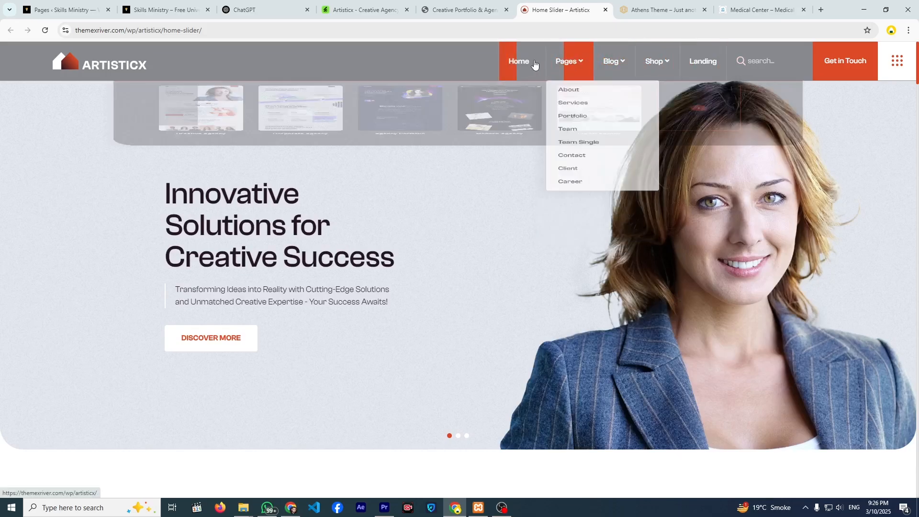
{"action": "left_click", "coordinate": [639, 14]}
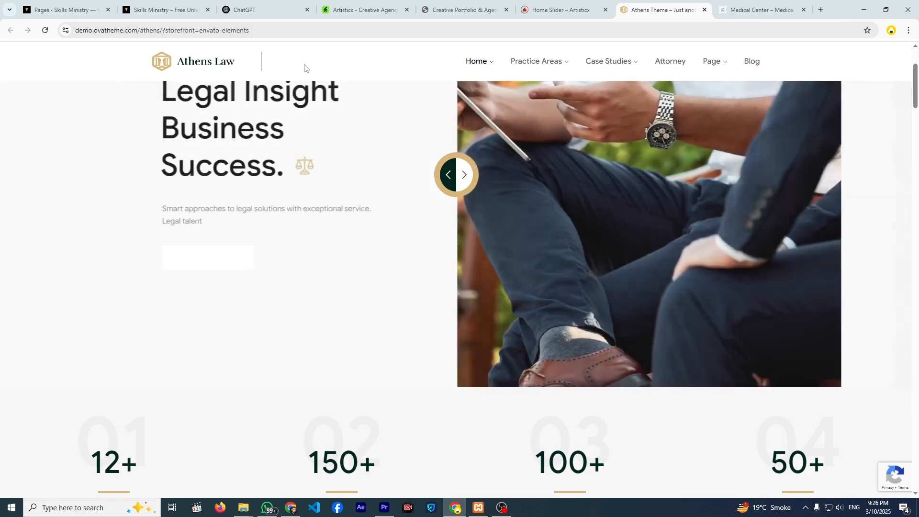
{"action": "left_click", "coordinate": [722, 4]}
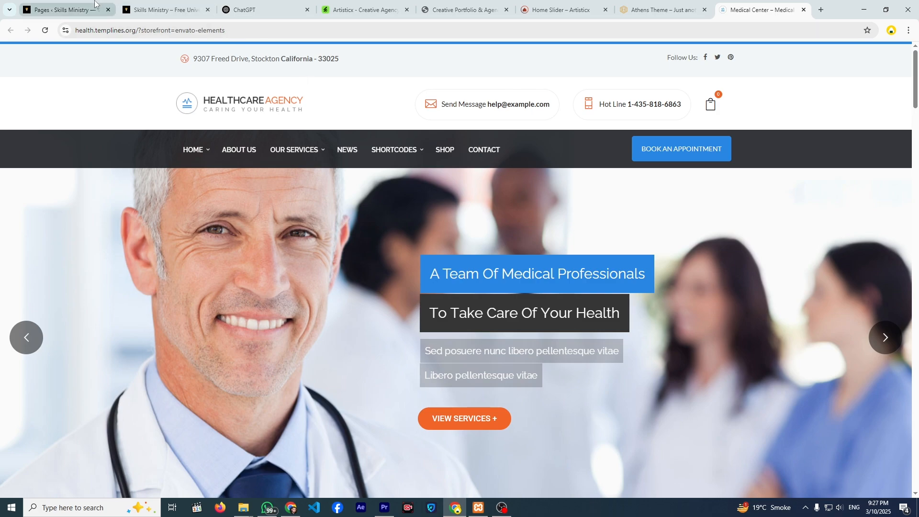
Show the list of installed plugins in the Skills Ministry WordPress dashboard.
{"action": "left_click", "coordinate": [65, 10]}
{"action": "mouse_move", "coordinate": [66, 107]}
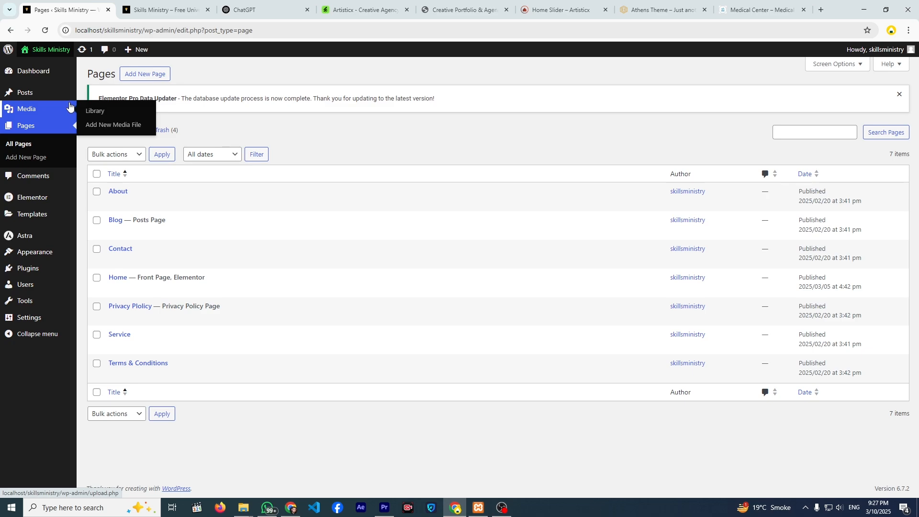
{"action": "mouse_move", "coordinate": [45, 223]}
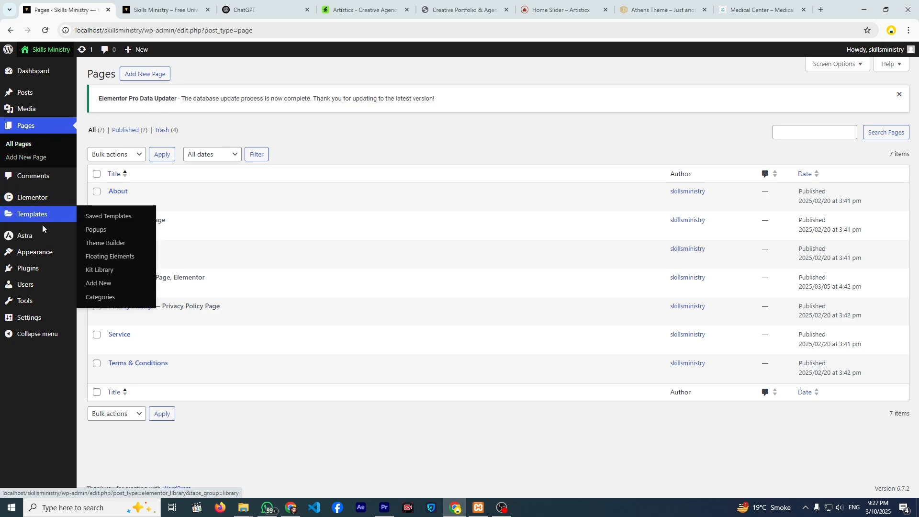
{"action": "mouse_move", "coordinate": [55, 269]}
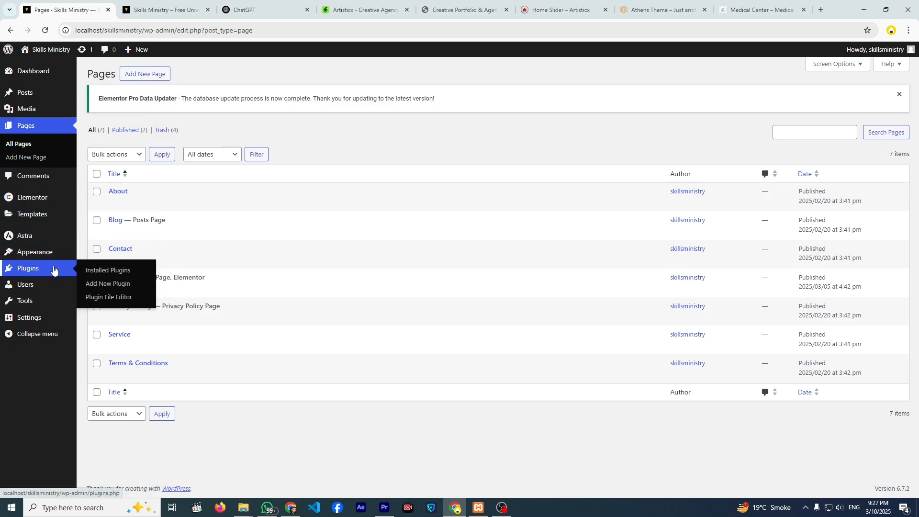
{"action": "left_click", "coordinate": [86, 272]}
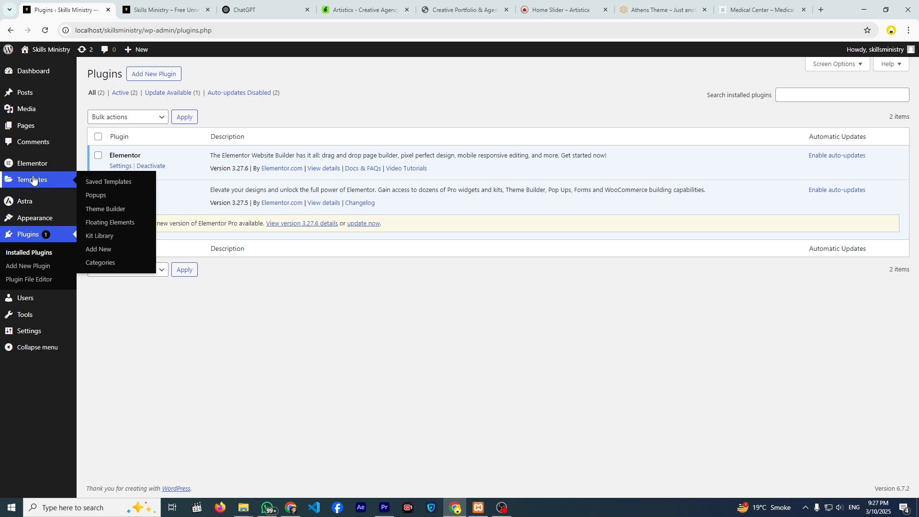
Open Elementor's Theme Builder from the WordPress dashboard.
{"action": "mouse_move", "coordinate": [28, 170]}
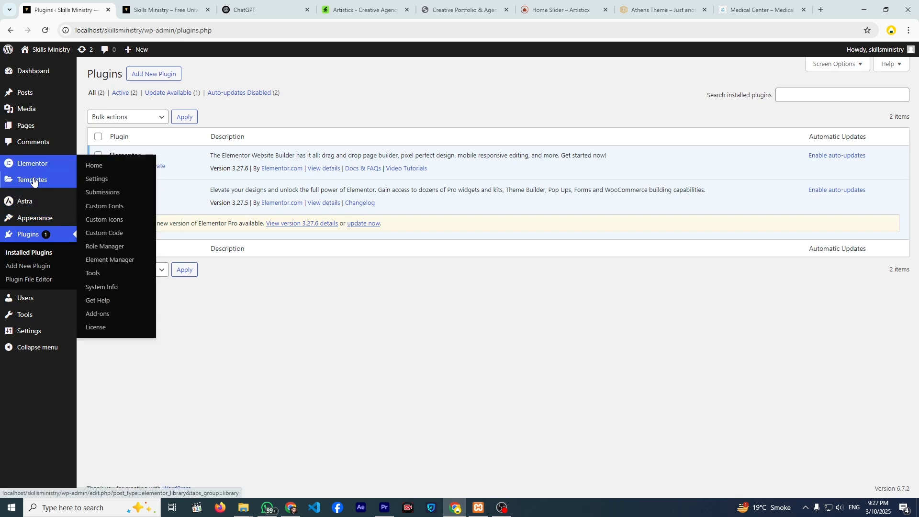
{"action": "mouse_move", "coordinate": [43, 185]}
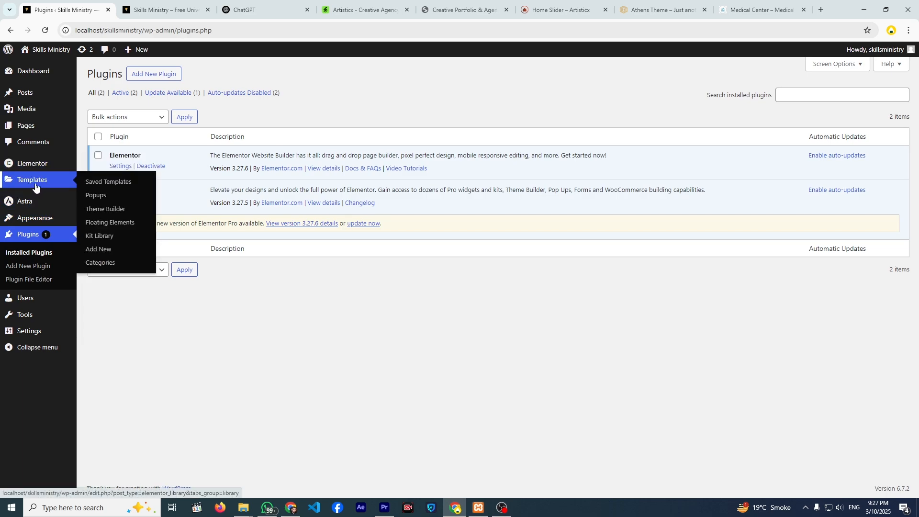
{"action": "left_click", "coordinate": [95, 210]}
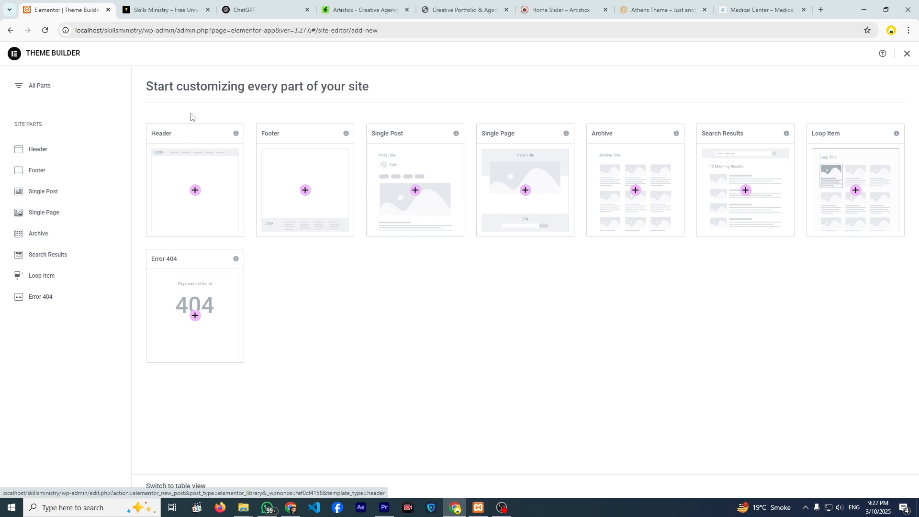
Examine the footer of the Artisticx demo site, then return to the Theme Builder.
{"action": "left_click", "coordinate": [454, 15]}
{"action": "left_click", "coordinate": [535, 12]}
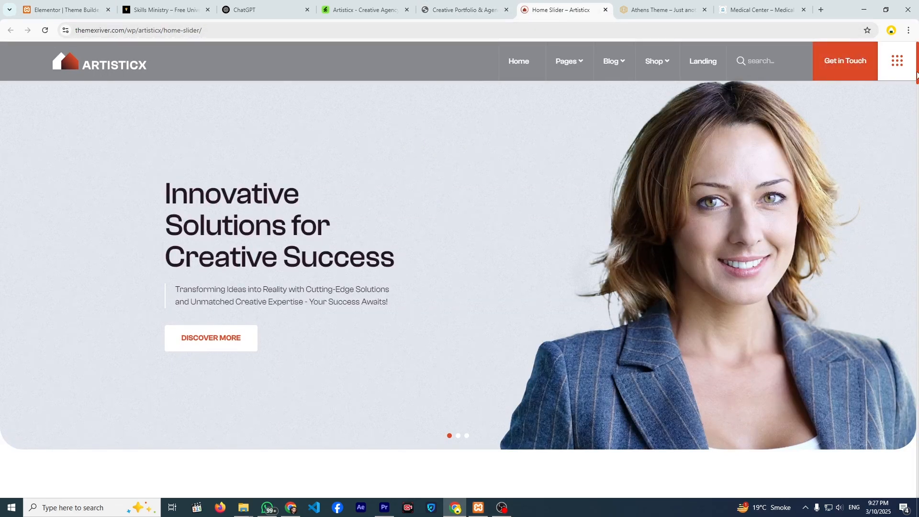
{"action": "left_click_drag", "start_coordinate": [917, 75], "coordinate": [918, 493]}
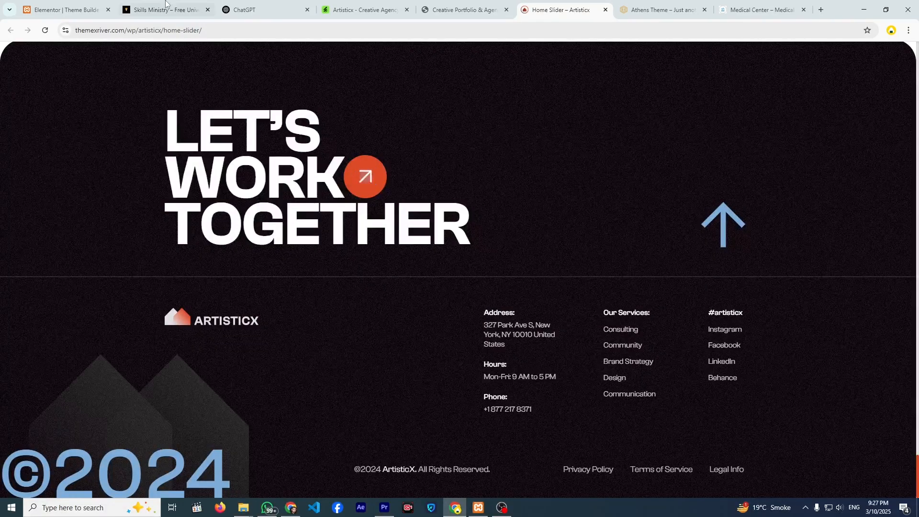
{"action": "left_click", "coordinate": [186, 9]}
{"action": "key", "text": "ctrl+shift+Tab"}
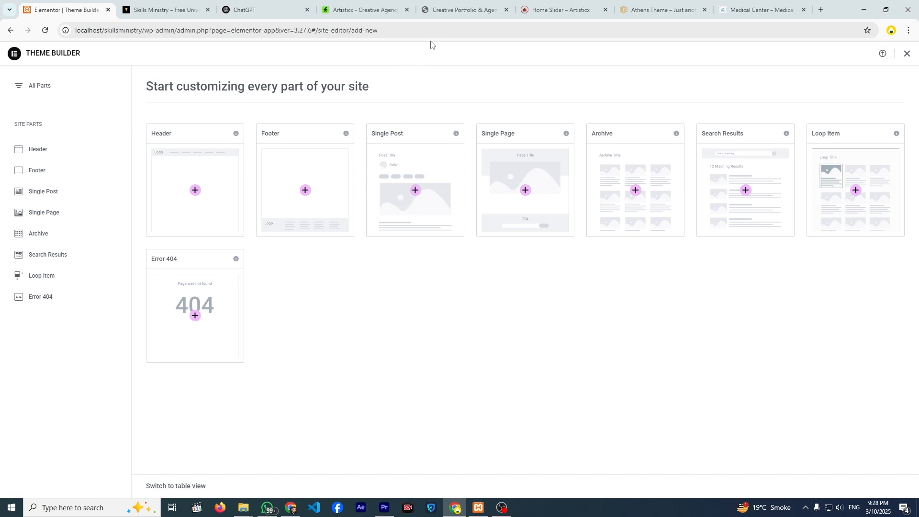
View the Athens Law blog and its post "How To Find Research Software For Your Firm ?", then return to the Theme Builder.
{"action": "left_click", "coordinate": [639, 10]}
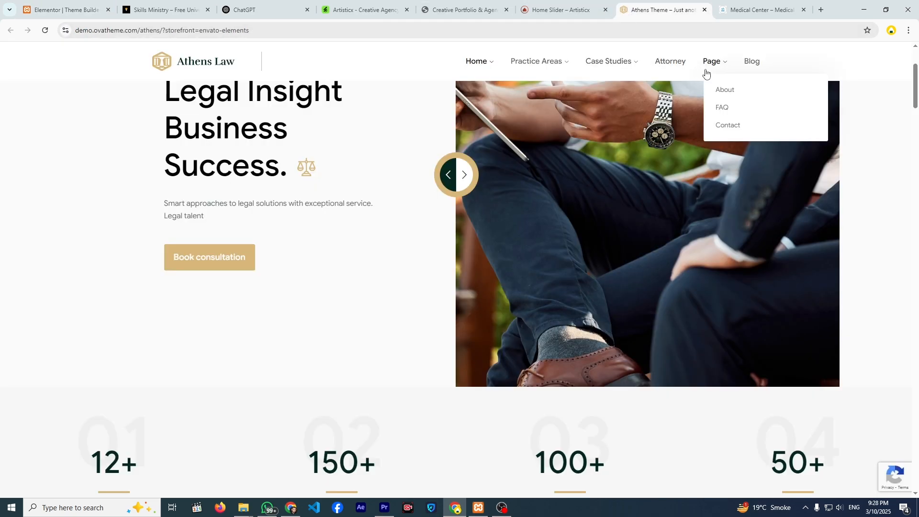
{"action": "mouse_move", "coordinate": [706, 63]}
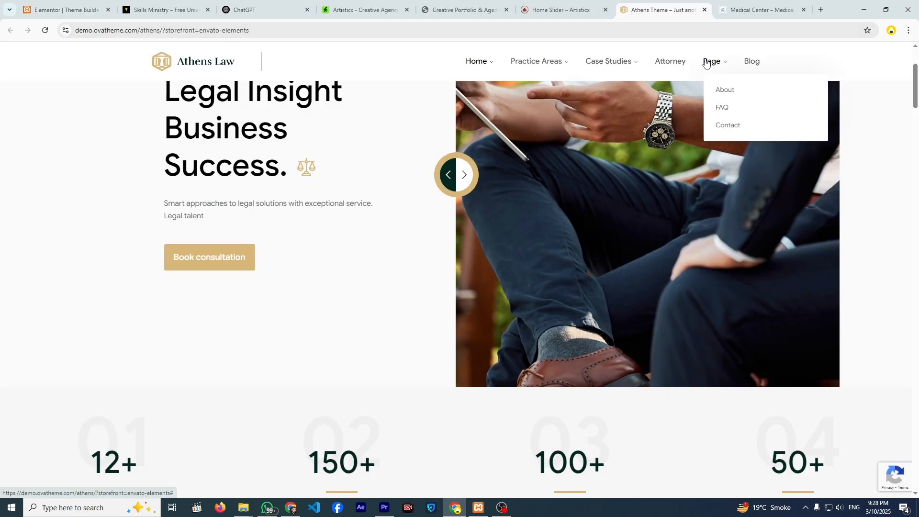
{"action": "left_click", "coordinate": [743, 65]}
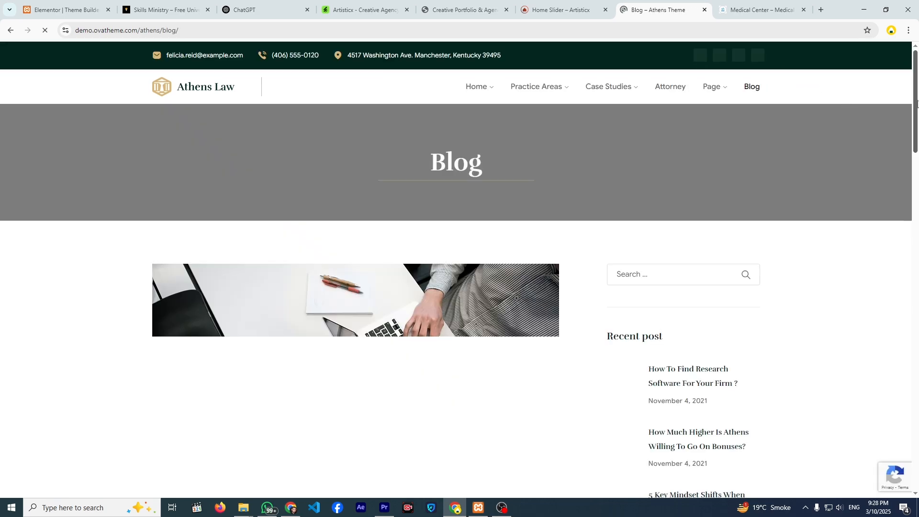
{"action": "scroll", "coordinate": [512, 157], "scroll_direction": "down", "scroll_amount": 8}
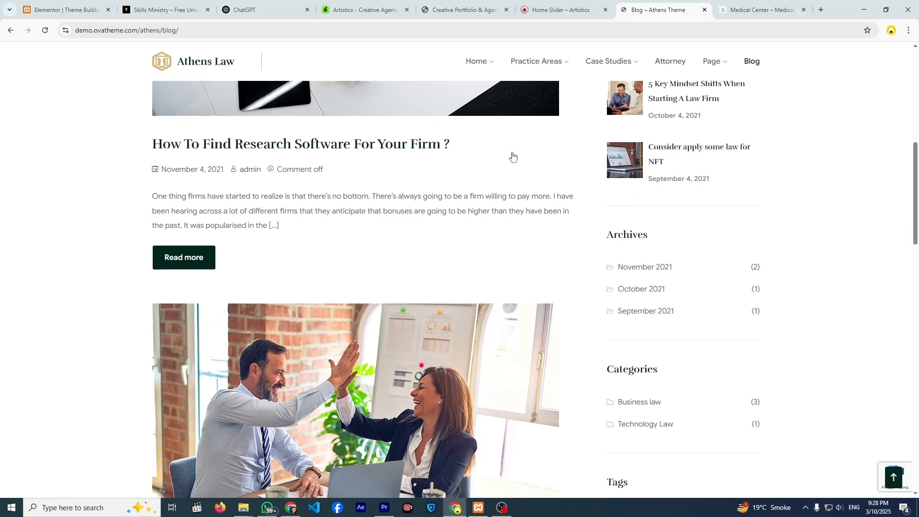
{"action": "left_click", "coordinate": [381, 151]}
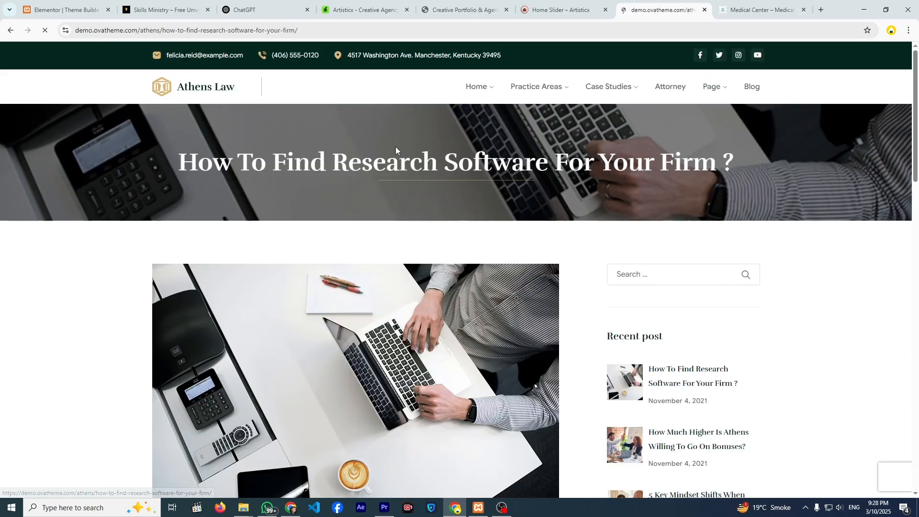
{"action": "left_click_drag", "start_coordinate": [915, 134], "coordinate": [851, 129]}
{"action": "left_click", "coordinate": [65, 11]}
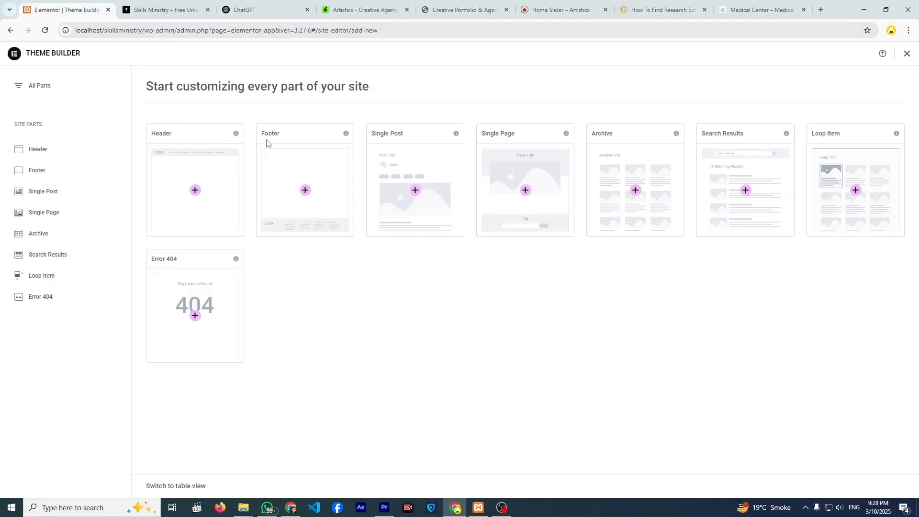
View the Contact page of the Healthcare Agency demo site as a single page example, then return to the Theme Builder.
{"action": "left_click", "coordinate": [763, 8]}
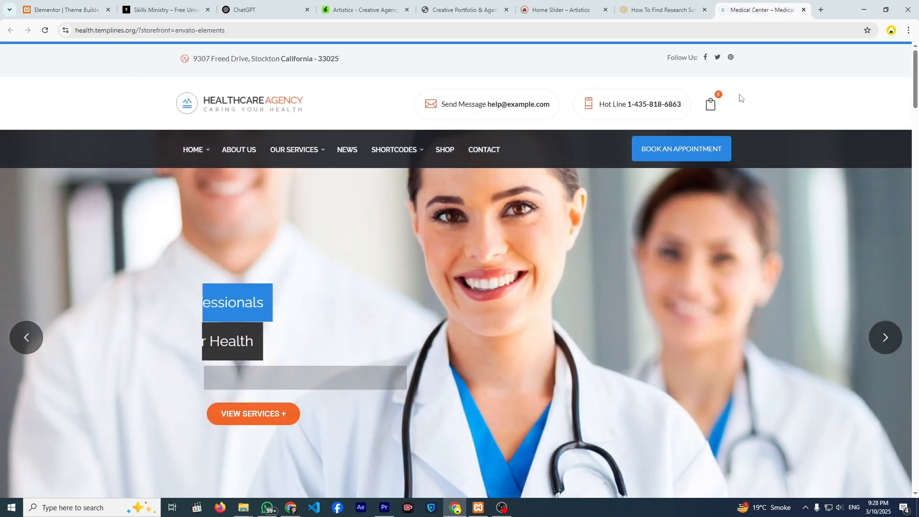
{"action": "left_click", "coordinate": [475, 152]}
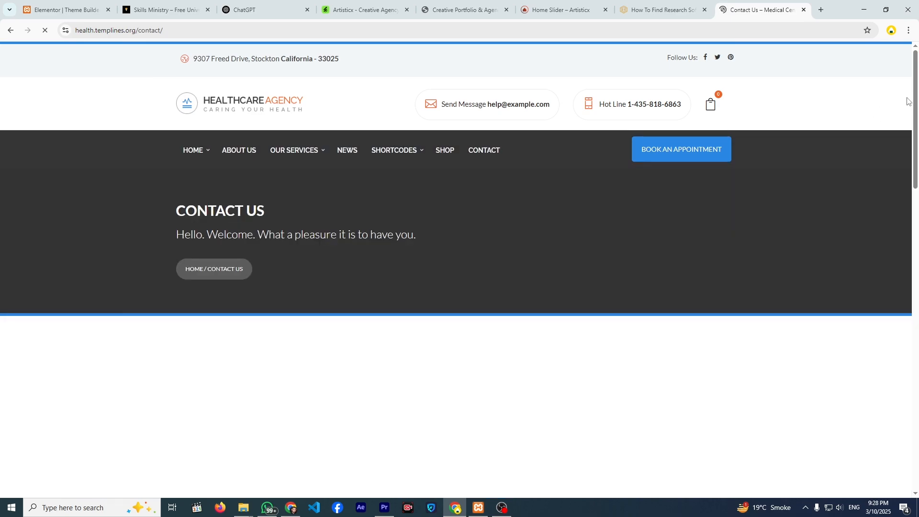
{"action": "left_click_drag", "start_coordinate": [916, 102], "coordinate": [773, 70]}
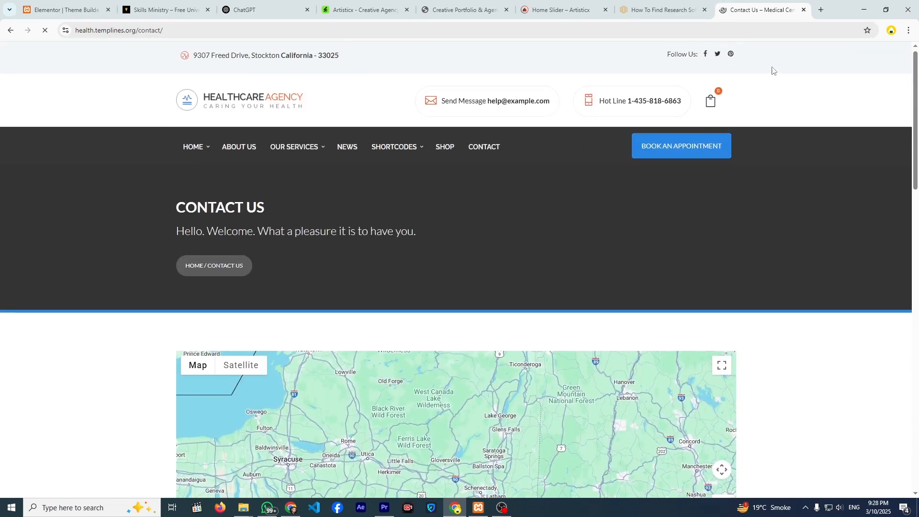
{"action": "left_click", "coordinate": [93, 2]}
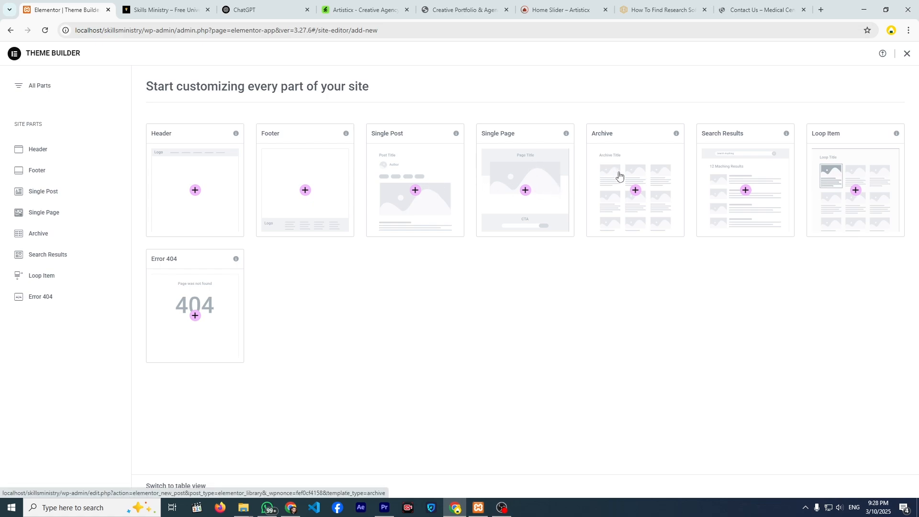
View the Athens Law demo site's Blog page as an archive example, then return to the Theme Builder.
{"action": "left_click", "coordinate": [723, 5]}
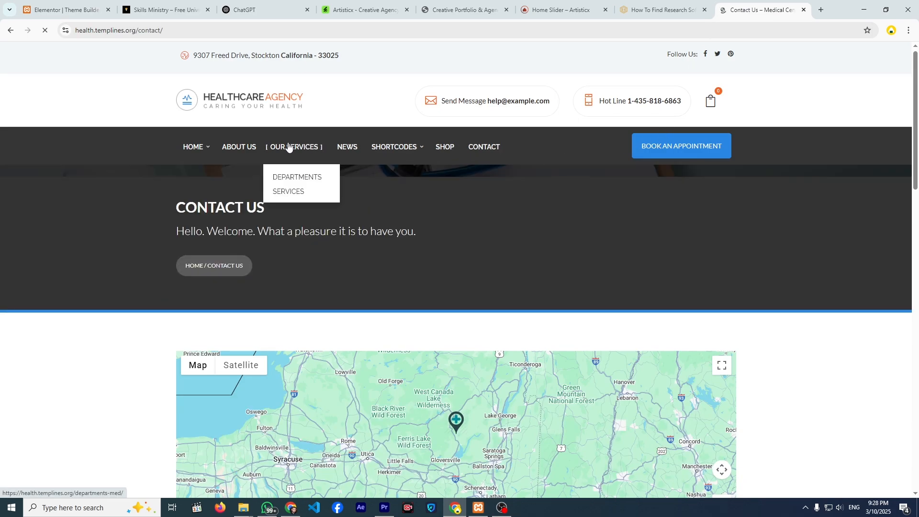
{"action": "left_click", "coordinate": [583, 5]}
{"action": "left_click", "coordinate": [658, 10]}
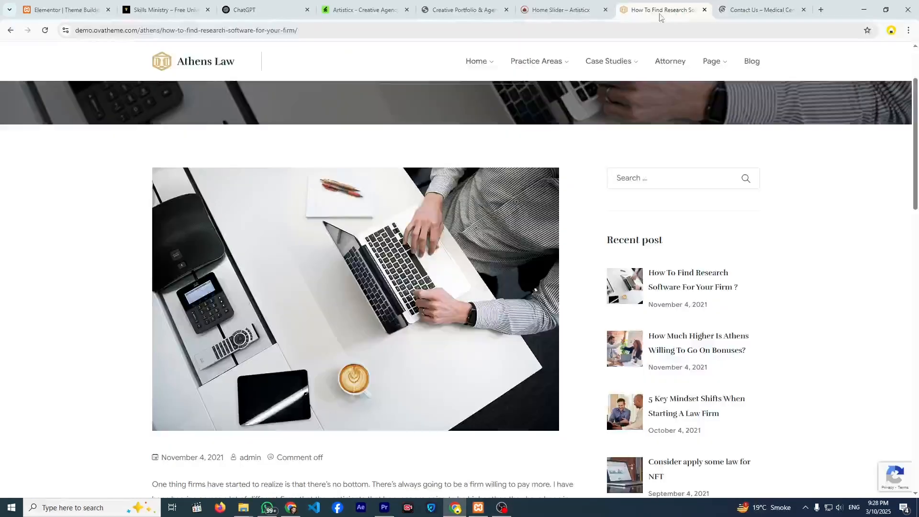
{"action": "left_click", "coordinate": [747, 65]}
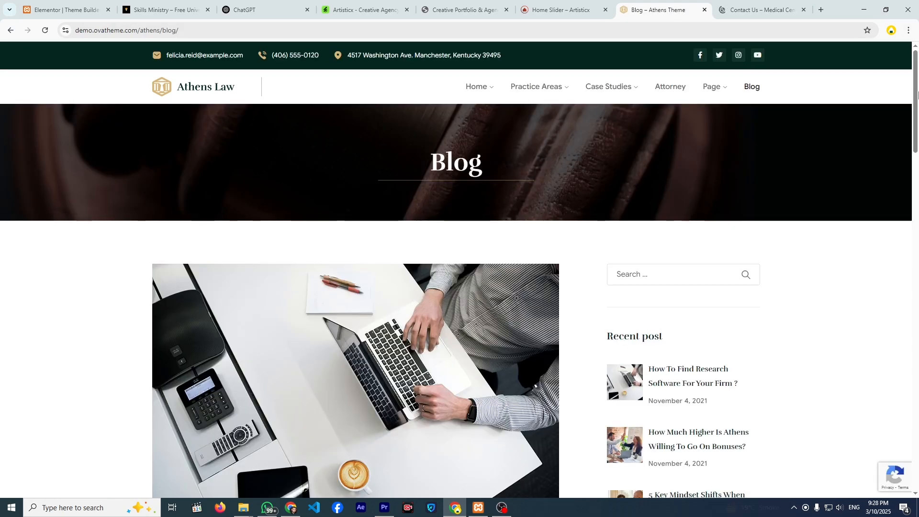
{"action": "left_click_drag", "start_coordinate": [915, 99], "coordinate": [843, 113]}
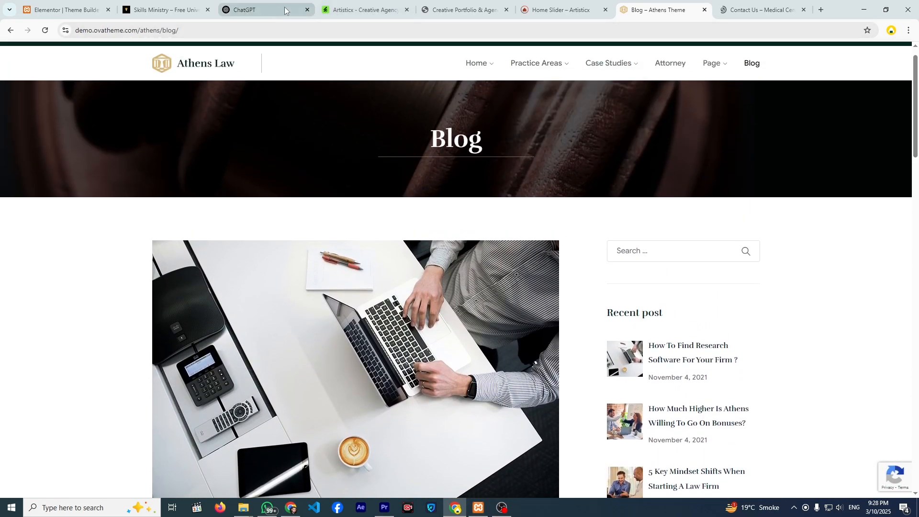
{"action": "left_click", "coordinate": [41, 6]}
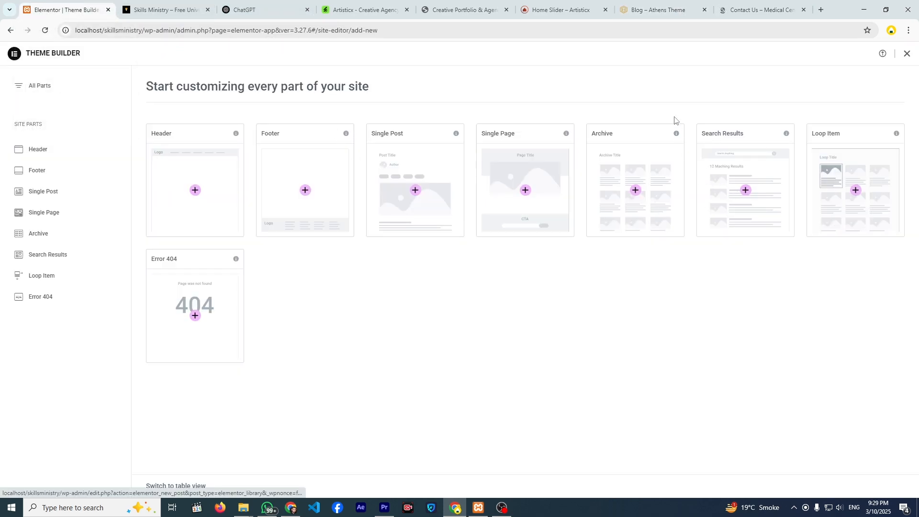
Search the Artisticx demo site for "Business", view its search results page, then return to the Theme Builder.
{"action": "left_click", "coordinate": [655, 10]}
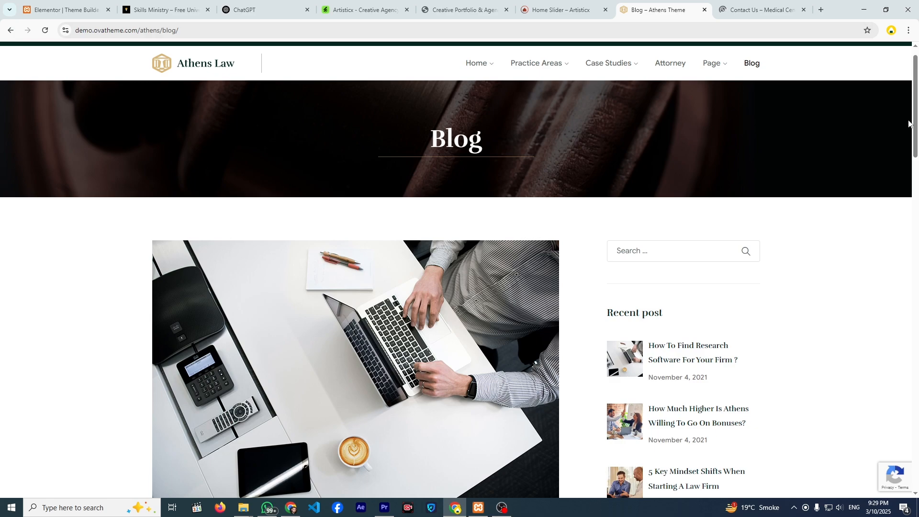
{"action": "scroll", "coordinate": [916, 101], "scroll_direction": "up", "scroll_amount": 1}
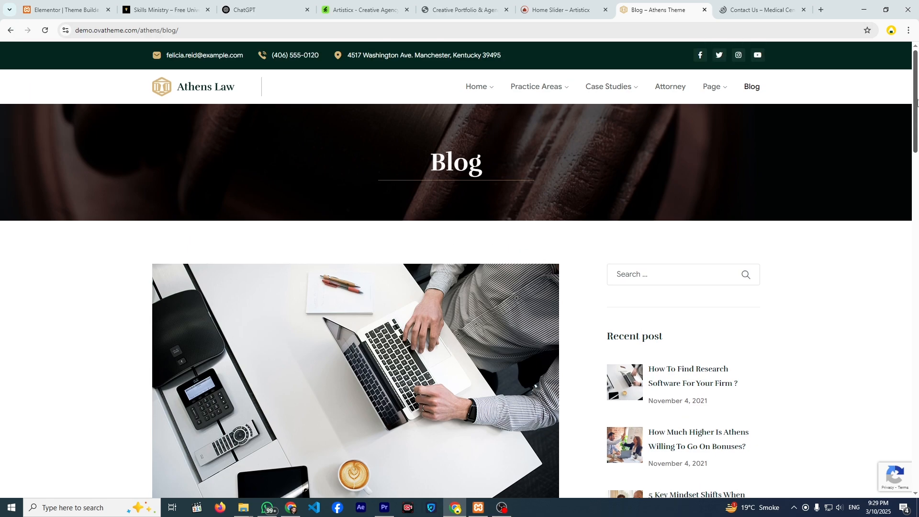
{"action": "left_click", "coordinate": [549, 17]}
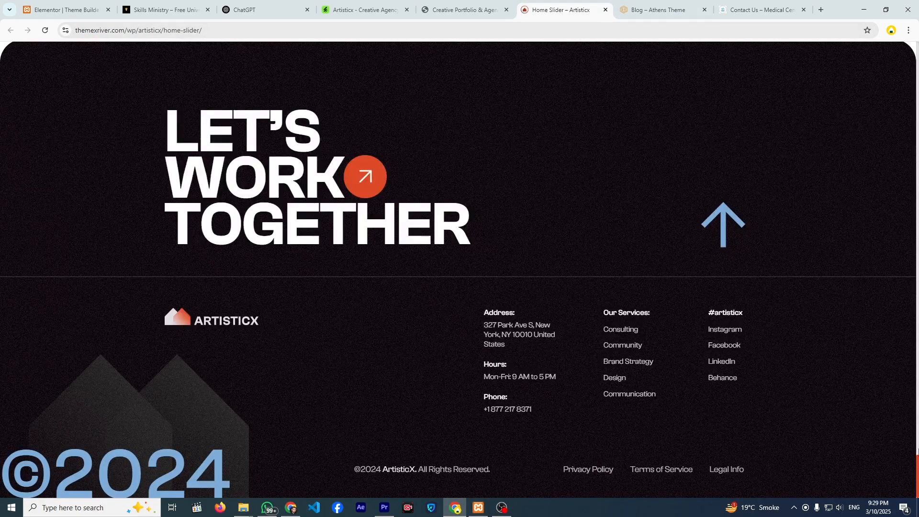
{"action": "left_click_drag", "start_coordinate": [918, 481], "coordinate": [898, 46]}
{"action": "left_click", "coordinate": [764, 62]}
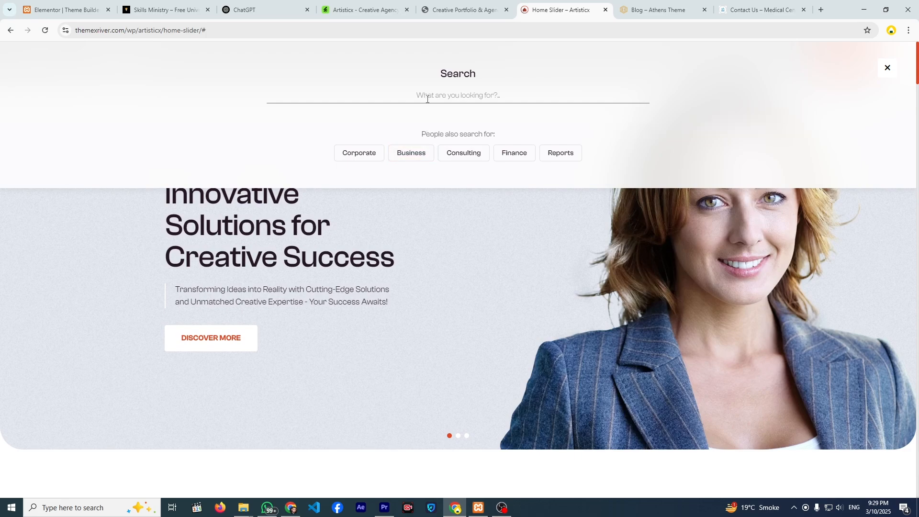
{"action": "type", "text": "Bus"}
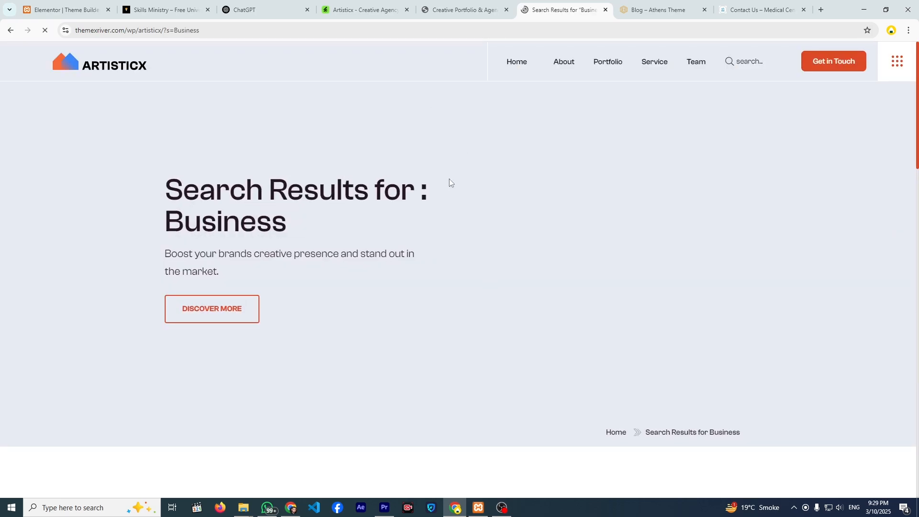
{"action": "left_click_drag", "start_coordinate": [918, 154], "coordinate": [900, 162]}
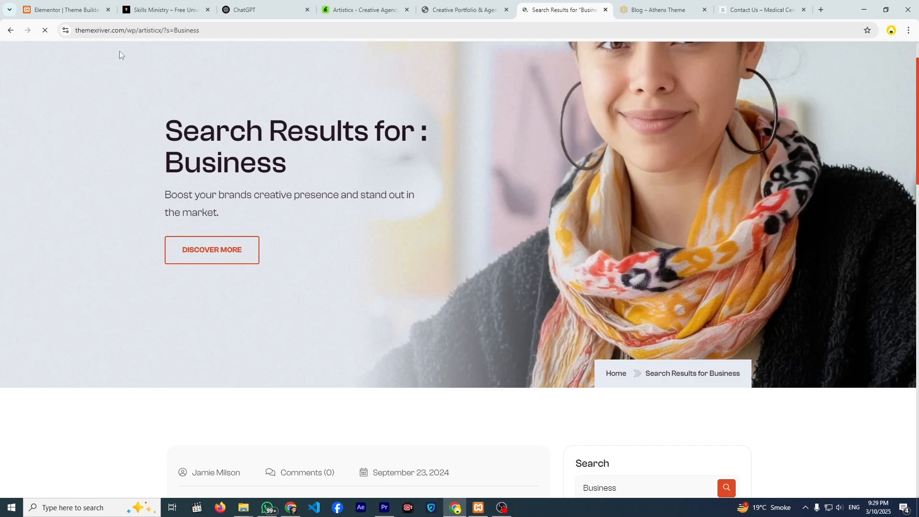
{"action": "left_click", "coordinate": [72, 10]}
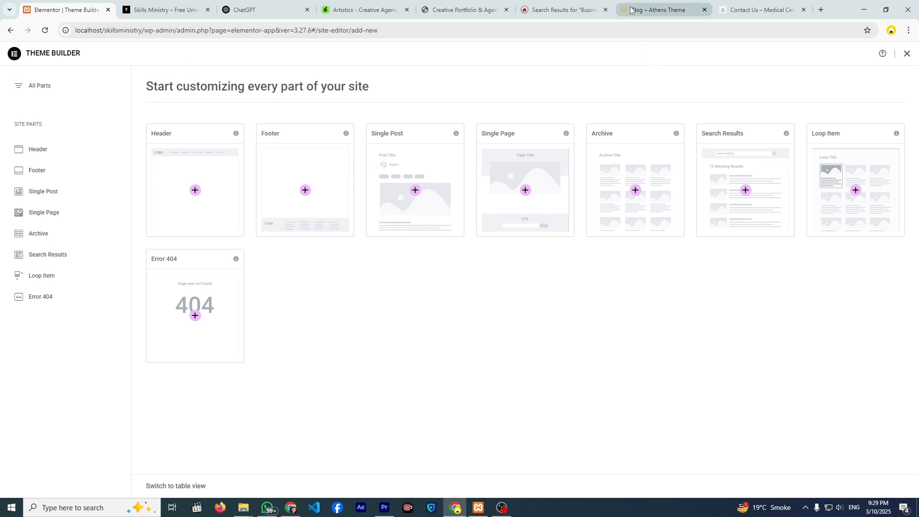
Examine the repeated blog post items and home page carousel cards on the Athens Law demo, then return to the Theme Builder.
{"action": "left_click", "coordinate": [654, 9]}
{"action": "left_click_drag", "start_coordinate": [918, 149], "coordinate": [918, 131]}
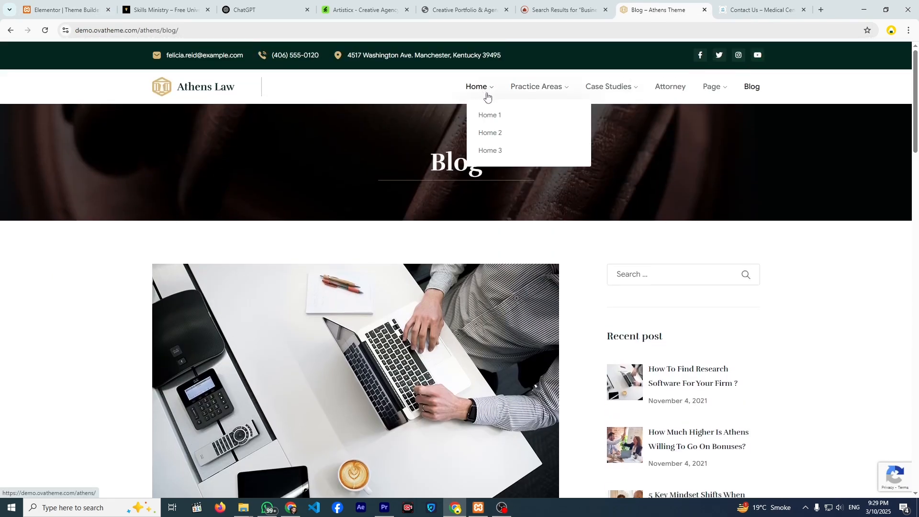
{"action": "scroll", "coordinate": [914, 129], "scroll_direction": "down", "scroll_amount": 5}
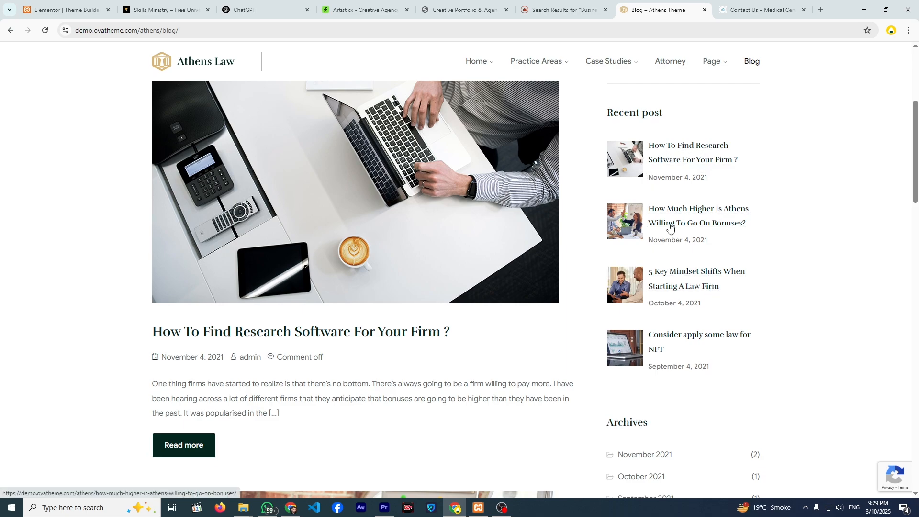
{"action": "left_click", "coordinate": [482, 67]}
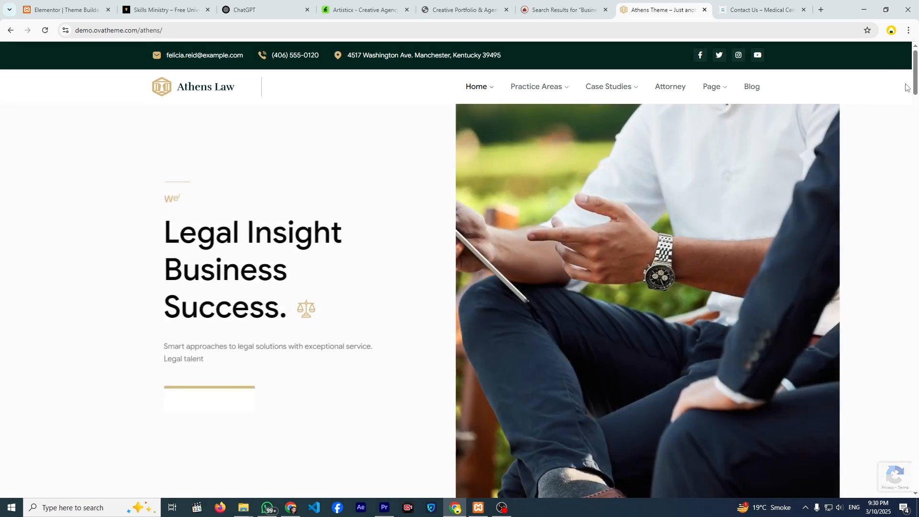
{"action": "left_click_drag", "start_coordinate": [915, 88], "coordinate": [915, 160]}
{"action": "left_click_drag", "start_coordinate": [855, 218], "coordinate": [140, 180]}
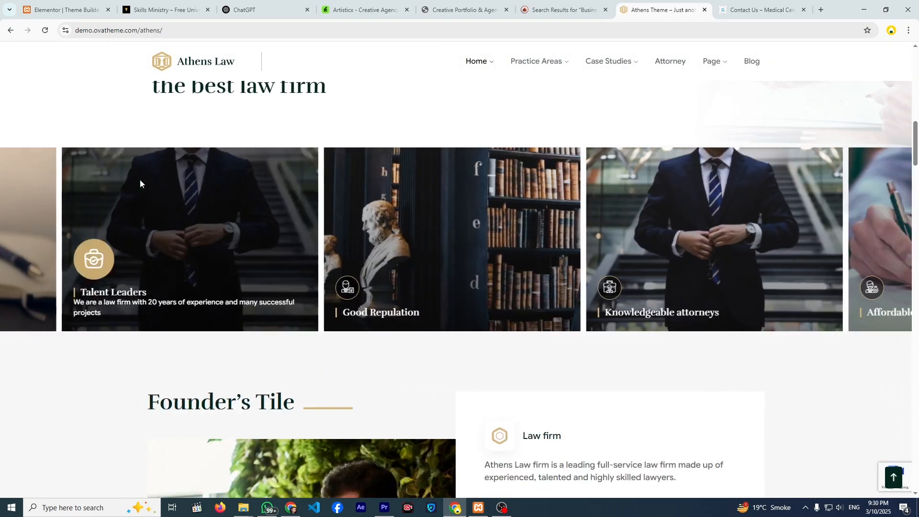
{"action": "left_click_drag", "start_coordinate": [642, 235], "coordinate": [6, 223]}
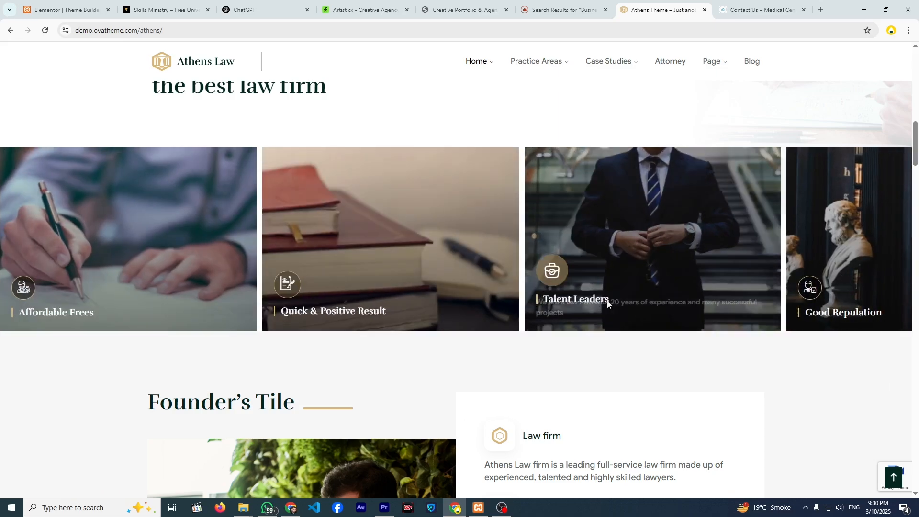
{"action": "left_click_drag", "start_coordinate": [595, 302], "coordinate": [303, 270]}
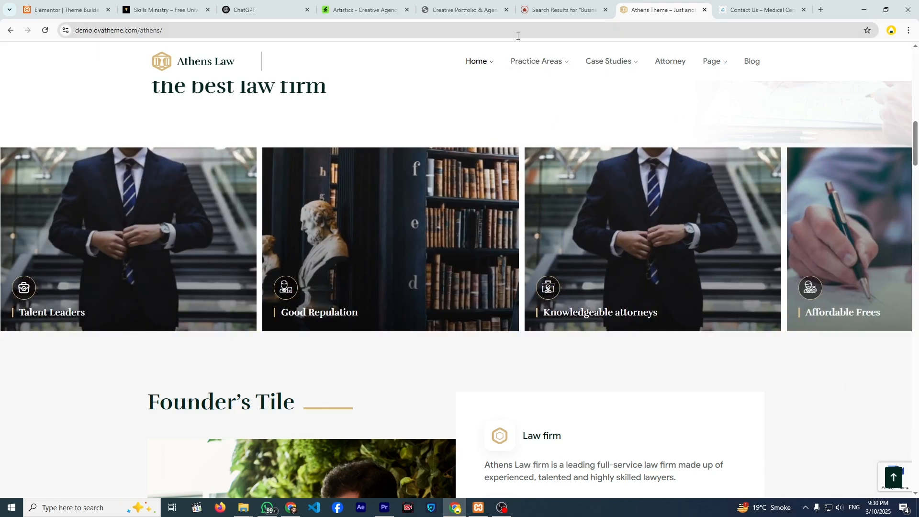
{"action": "left_click", "coordinate": [21, 4]}
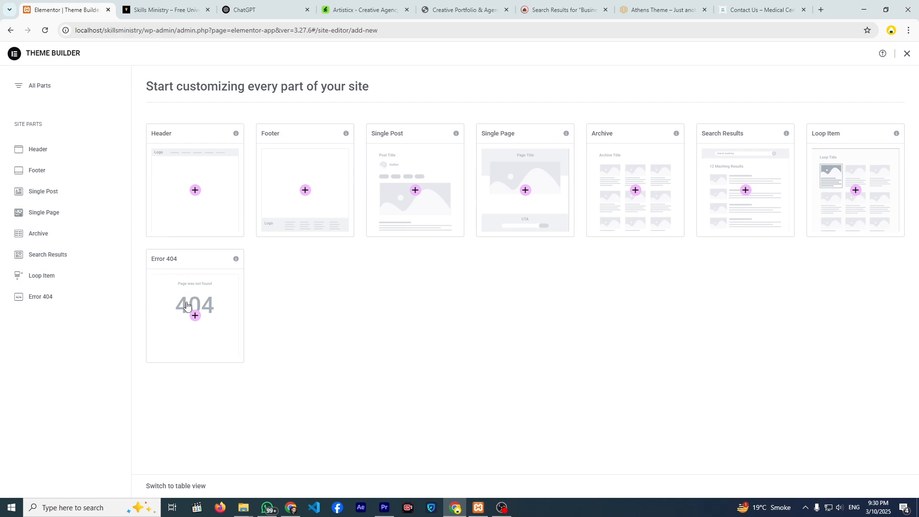
Search Google for "error 404" in a new browser tab.
{"action": "left_click", "coordinate": [627, 11]}
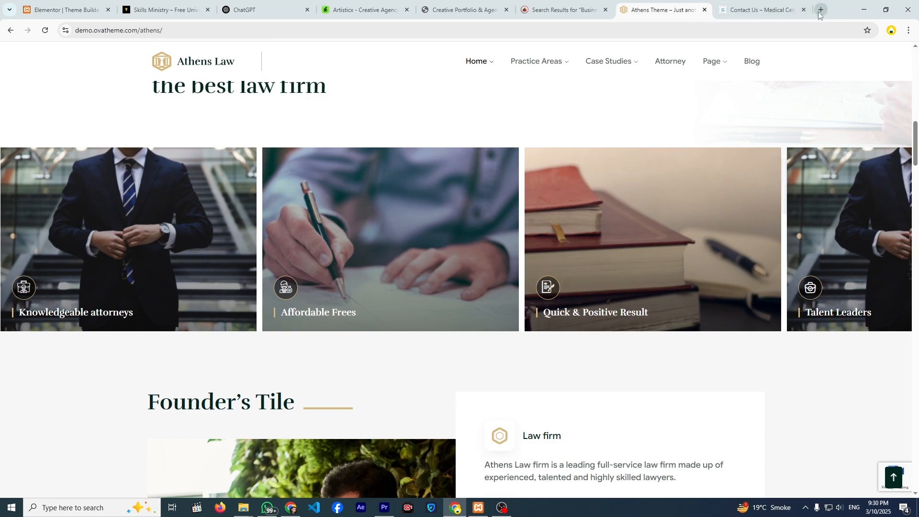
{"action": "left_click", "coordinate": [820, 10]}
{"action": "left_click", "coordinate": [421, 181]}
{"action": "type", "text": "e"}
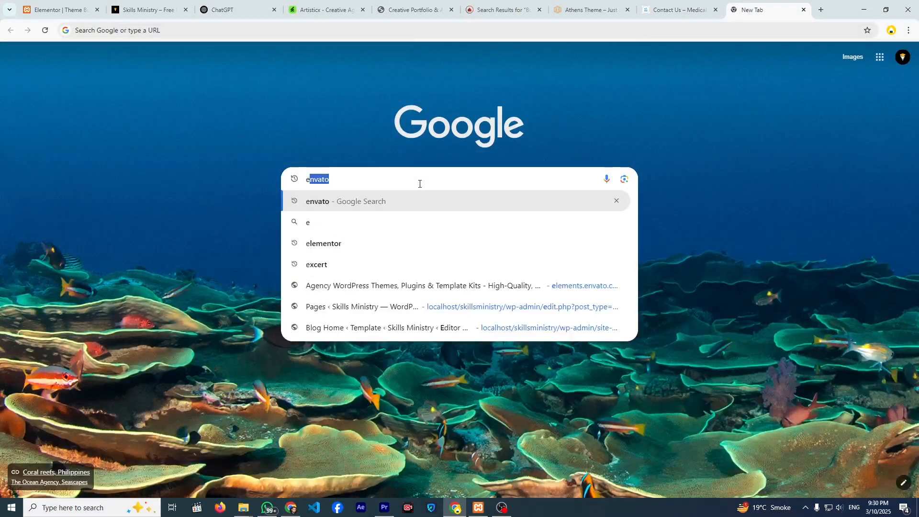
{"action": "type", "text": "rror 4040"}
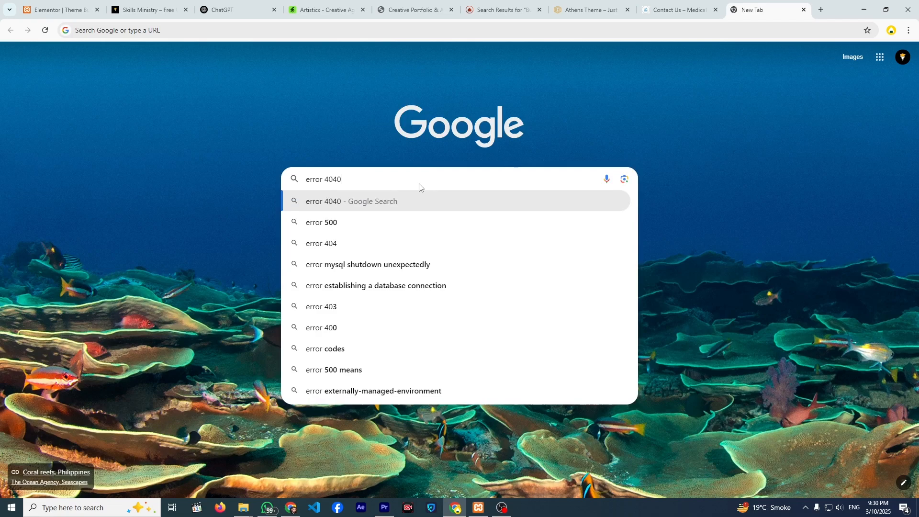
{"action": "key", "text": "Return"}
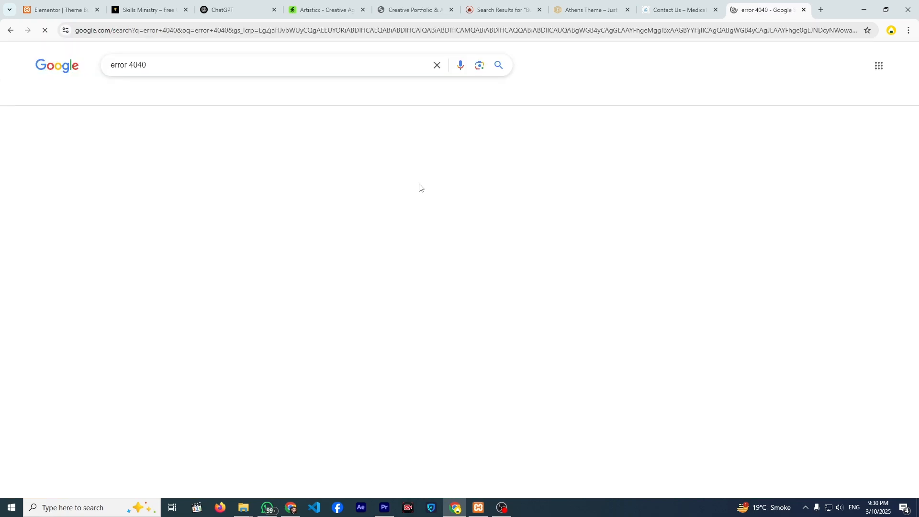
{"action": "left_click", "coordinate": [299, 66]}
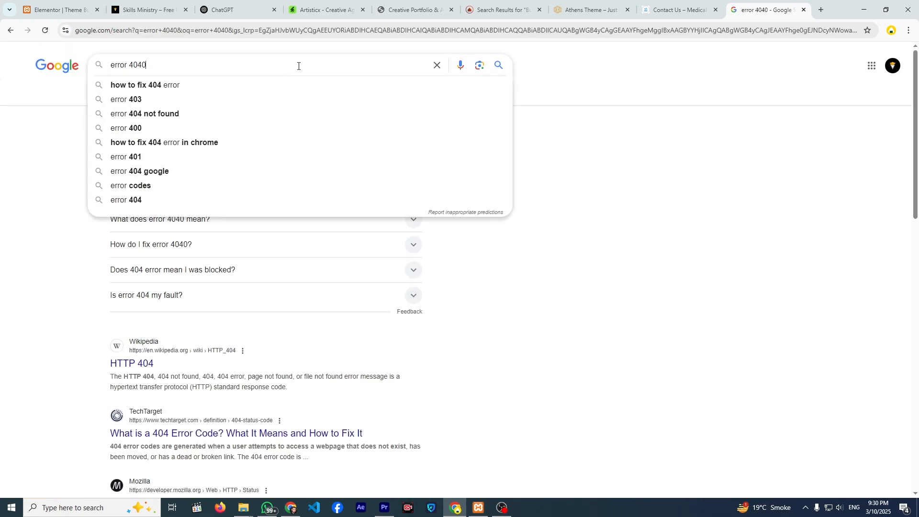
{"action": "key", "text": "BackSpace"}
{"action": "key", "text": "Return"}
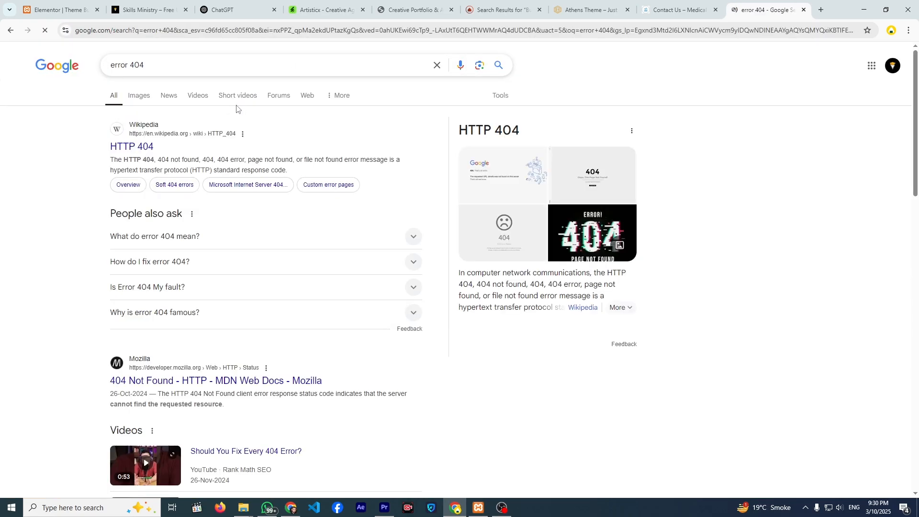
Browse the image results for 404 pages, previewing the Heberjahiz and EPFL examples.
{"action": "left_click", "coordinate": [145, 94]}
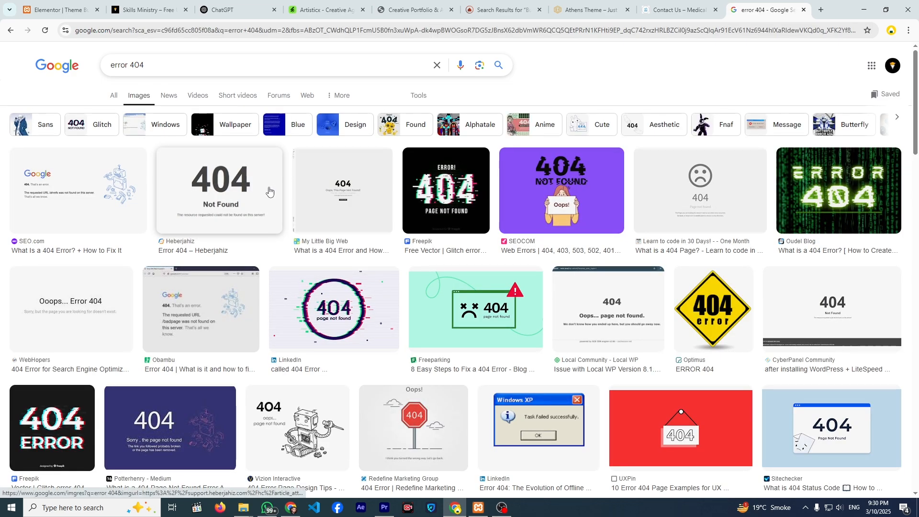
{"action": "left_click", "coordinate": [269, 191]}
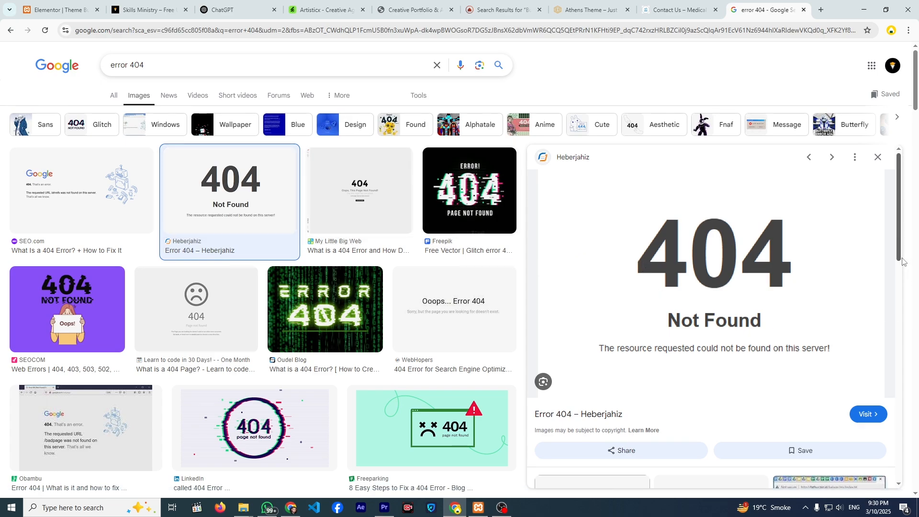
{"action": "scroll", "coordinate": [584, 272], "scroll_direction": "down", "scroll_amount": 5}
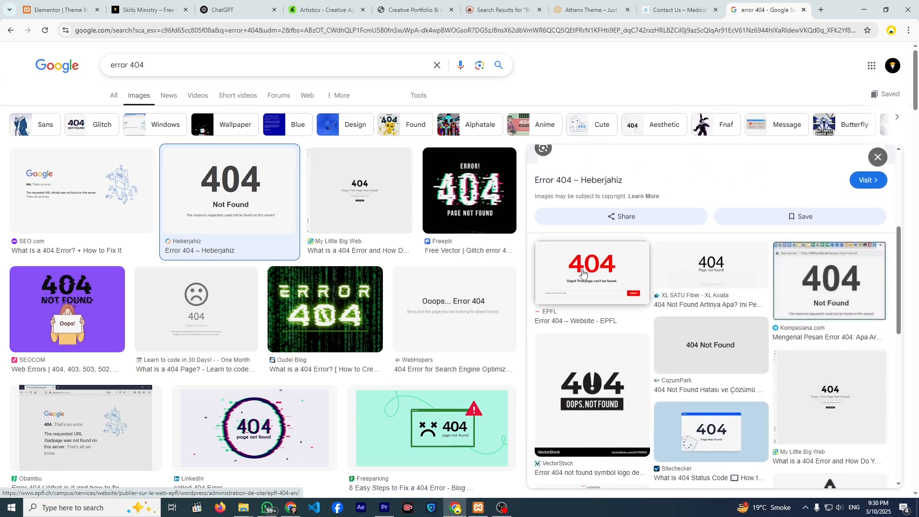
{"action": "left_click", "coordinate": [584, 271]}
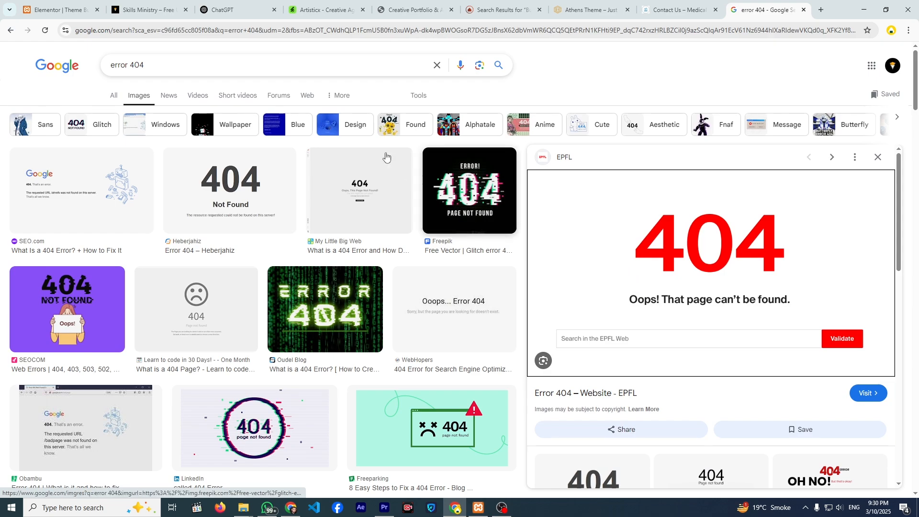
Return to the Theme Builder and create a new Header template, dismissing the YouTube notification.
{"action": "left_click", "coordinate": [80, 3]}
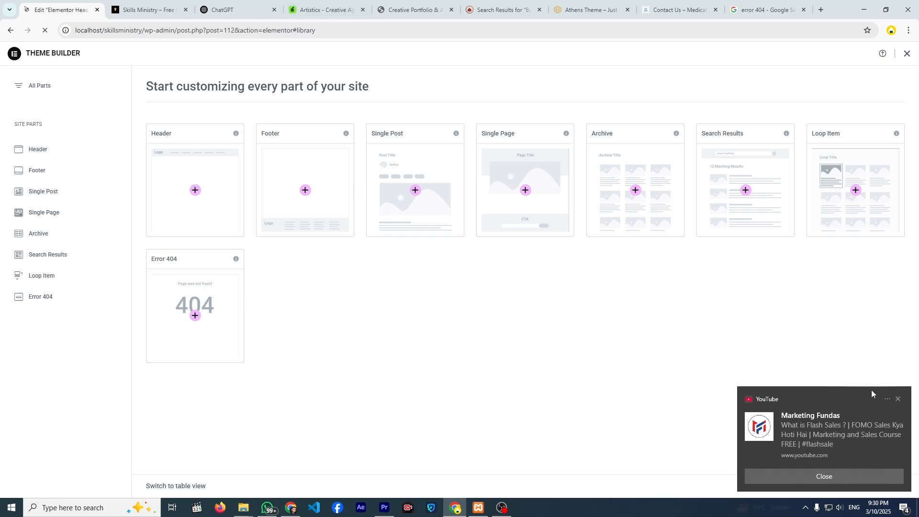
{"action": "left_click", "coordinate": [899, 400]}
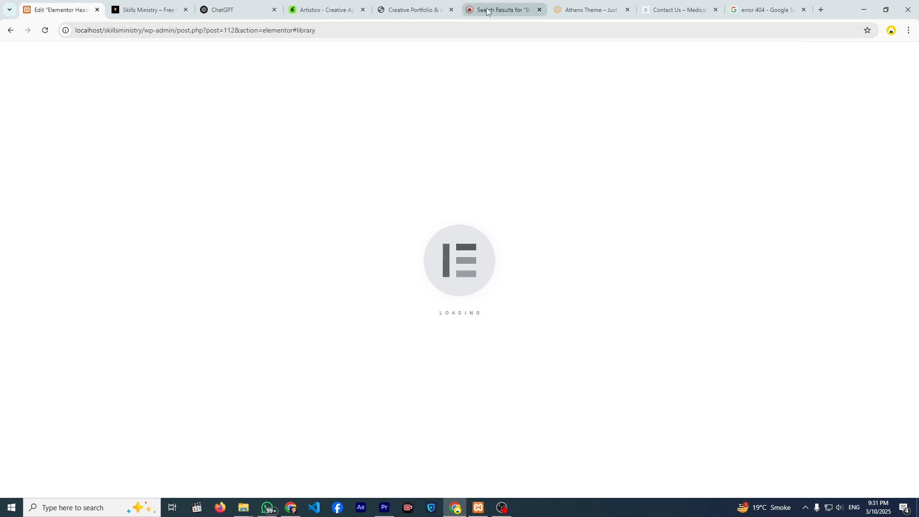
Move the Artisticx search results tab beside the editor tab and view the Creative Agency demo's multipage and one-page versions.
{"action": "left_click_drag", "start_coordinate": [503, 9], "coordinate": [163, 5]}
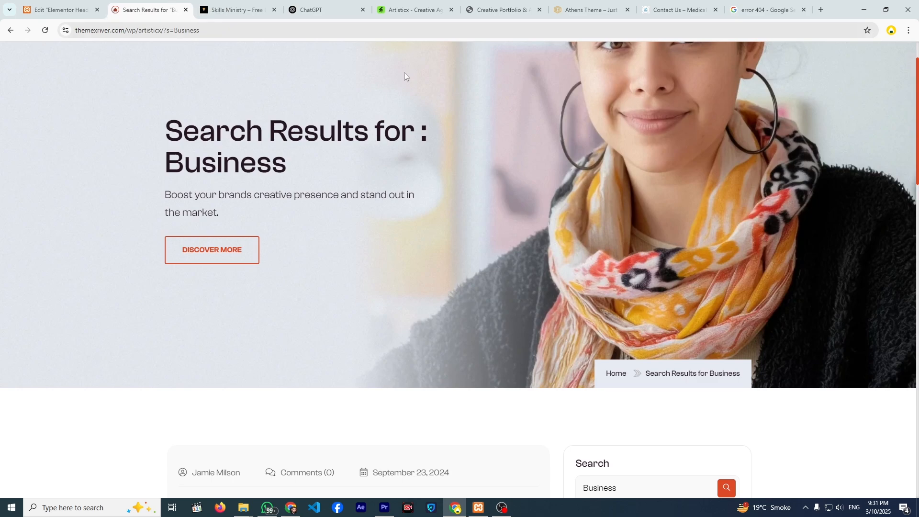
{"action": "left_click_drag", "start_coordinate": [917, 163], "coordinate": [907, 88]}
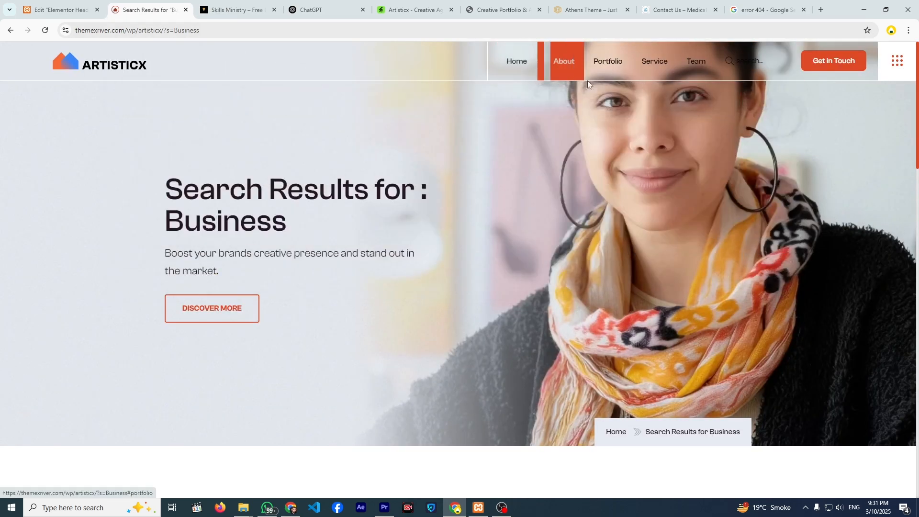
{"action": "mouse_move", "coordinate": [519, 60]}
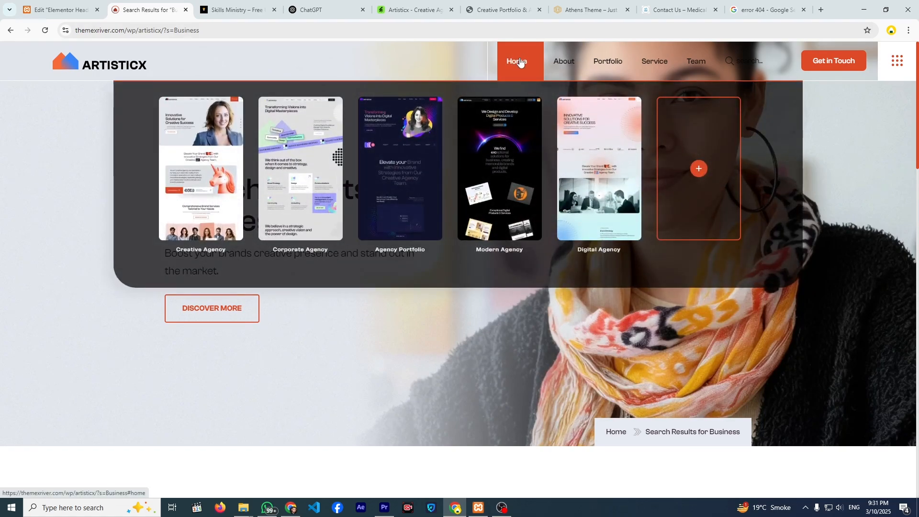
{"action": "mouse_move", "coordinate": [209, 158]}
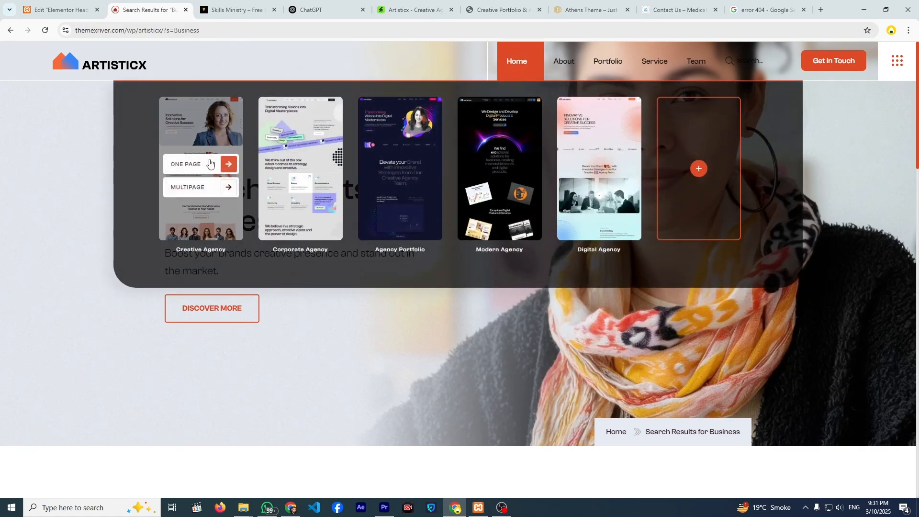
{"action": "left_click", "coordinate": [229, 187]}
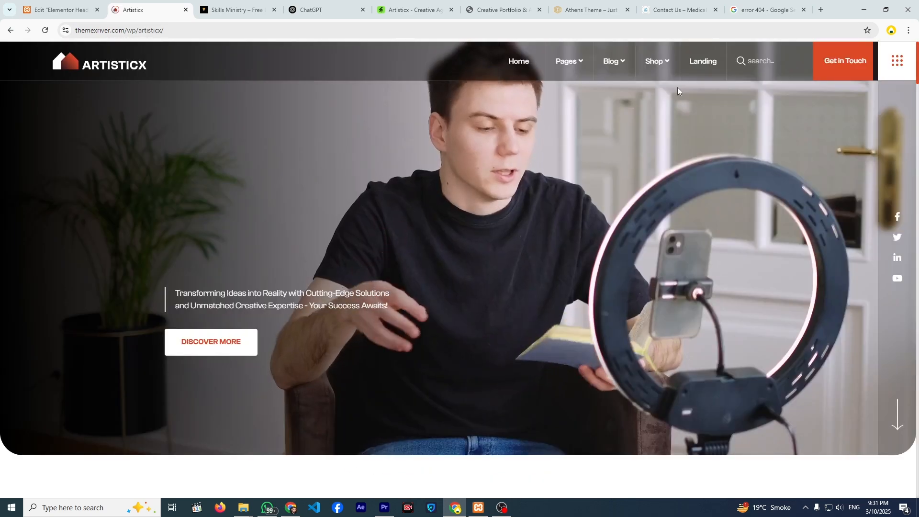
{"action": "mouse_move", "coordinate": [519, 65]}
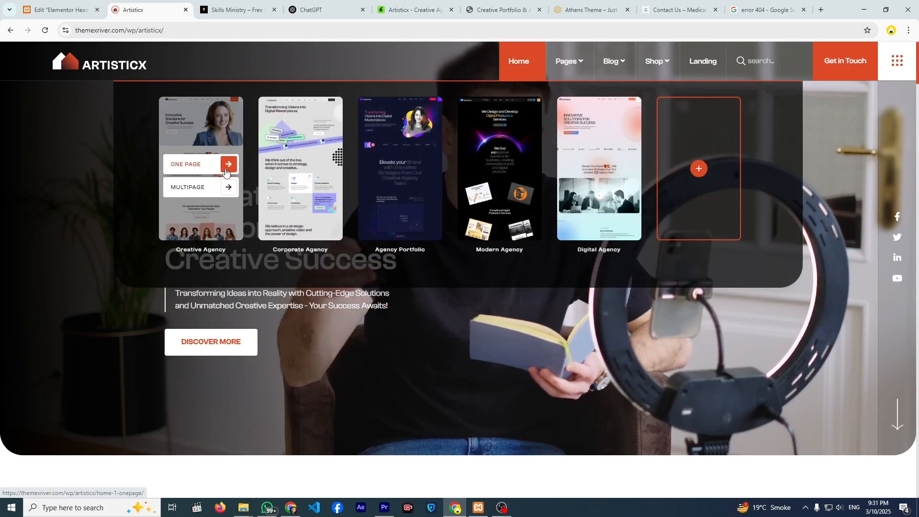
{"action": "left_click", "coordinate": [229, 167]}
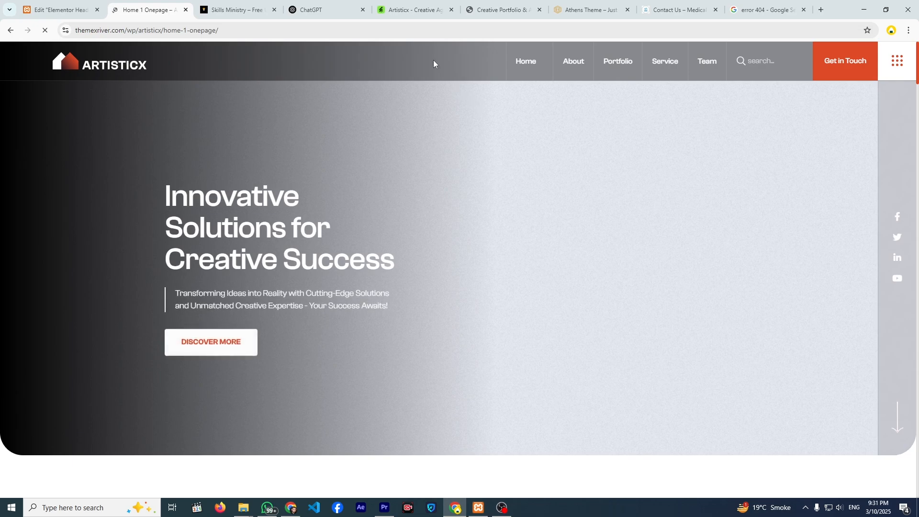
Open the multi-page version of the Creative Agency (Slider) demo from the Artisticx demos page.
{"action": "left_click", "coordinate": [501, 10]}
{"action": "mouse_move", "coordinate": [395, 180]}
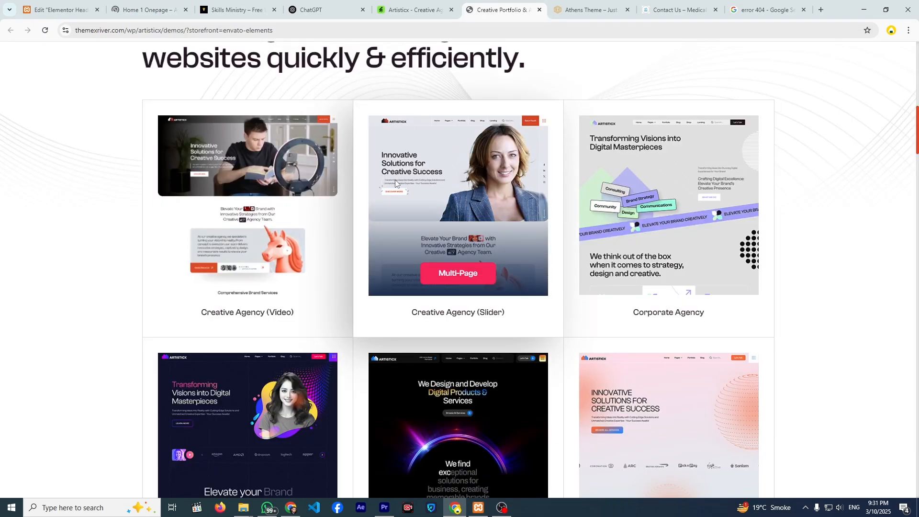
{"action": "left_click", "coordinate": [438, 271]}
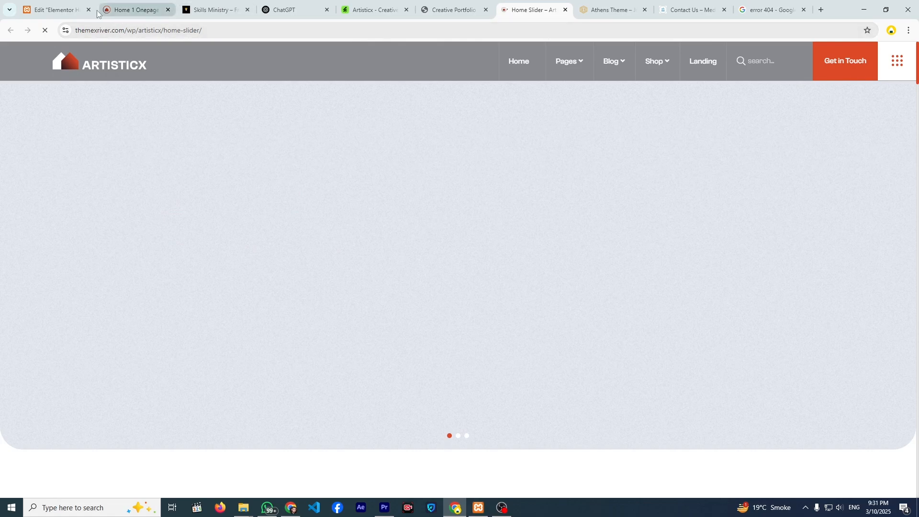
Return to the Elementor header editor, view the library's page templates and close the library without inserting anything.
{"action": "left_click", "coordinate": [55, 10]}
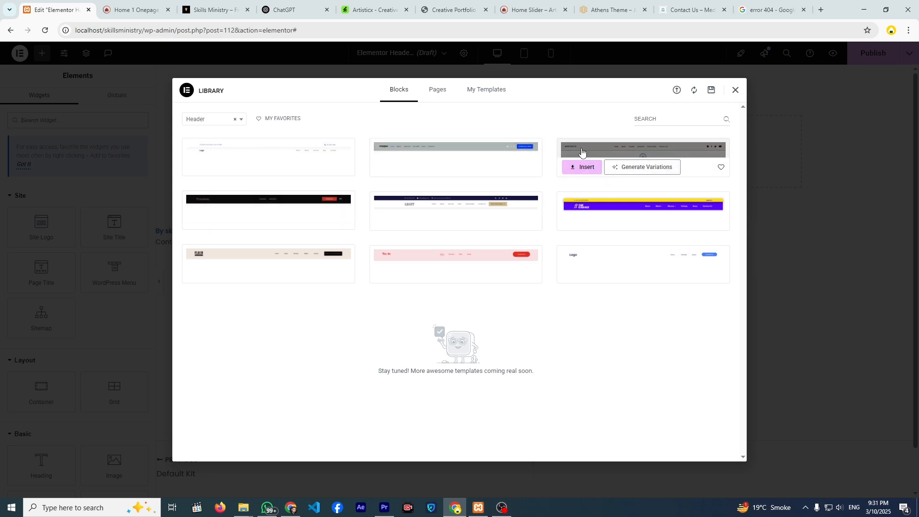
{"action": "left_click", "coordinate": [434, 90]}
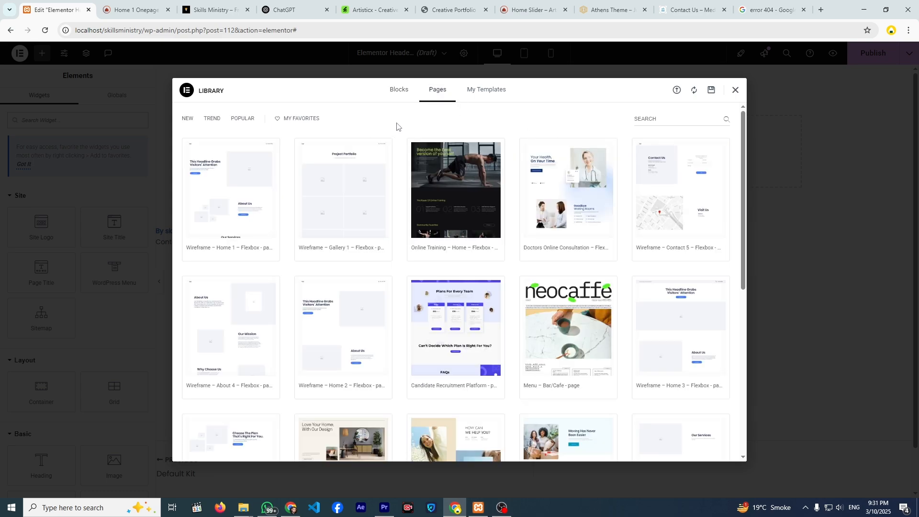
{"action": "left_click", "coordinate": [736, 92]}
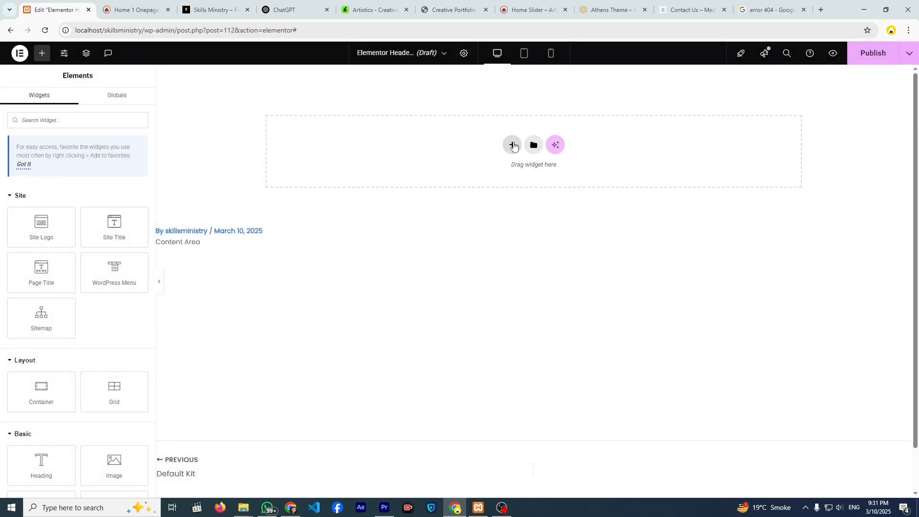
Place the Home Slider demo tab beside the editor tab and inspect the page with a shortened developer tools pane.
{"action": "left_click", "coordinate": [136, 10]}
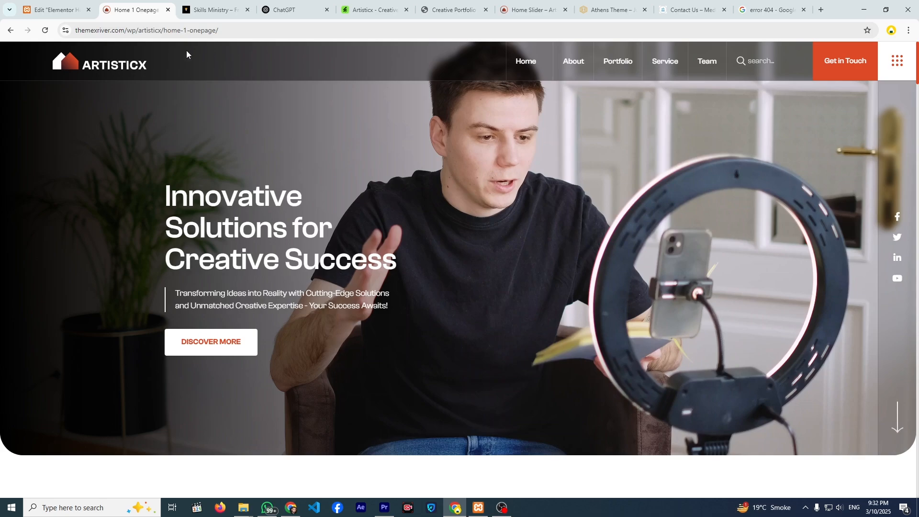
{"action": "left_click_drag", "start_coordinate": [524, 8], "coordinate": [158, 7]}
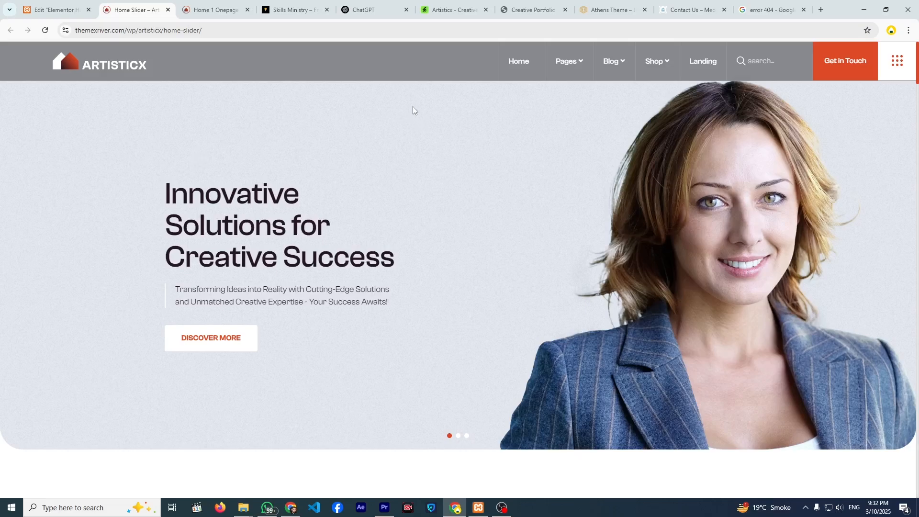
{"action": "right_click", "coordinate": [357, 95]}
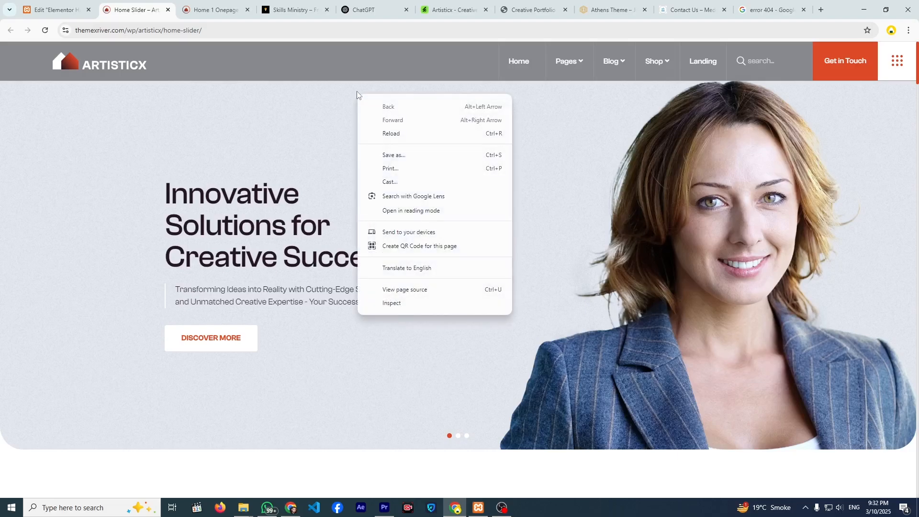
{"action": "left_click", "coordinate": [391, 305]}
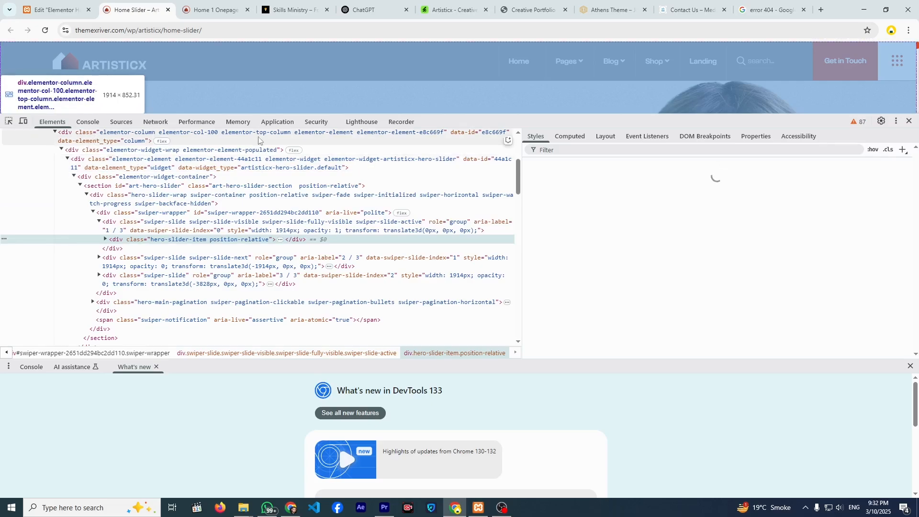
{"action": "left_click_drag", "start_coordinate": [290, 114], "coordinate": [322, 229]}
{"action": "left_click_drag", "start_coordinate": [324, 274], "coordinate": [328, 311]}
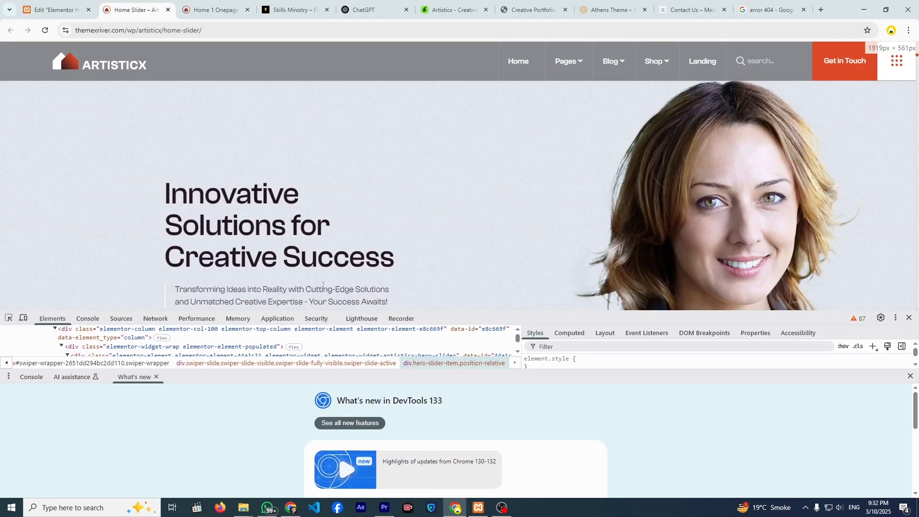
Use the element picker to examine the page structure around the "Innovative Solutions for Creative Success" heading.
{"action": "left_click", "coordinate": [9, 319]}
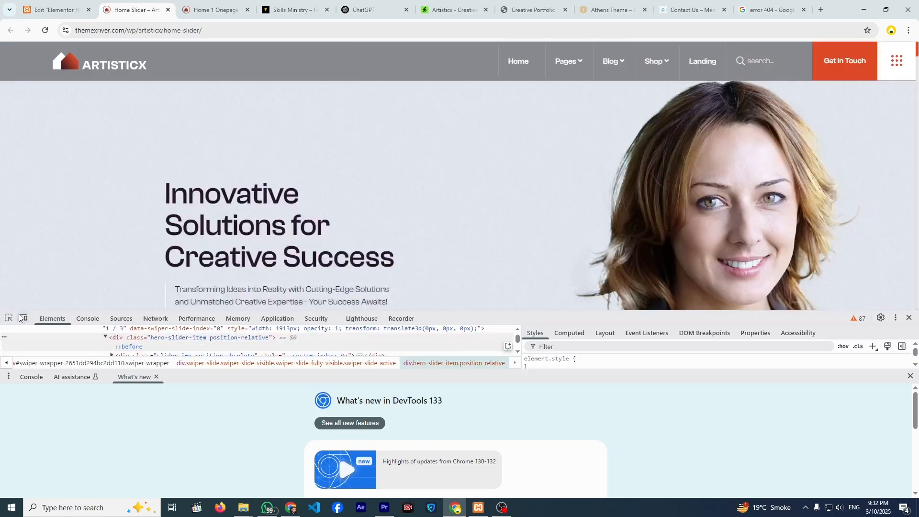
{"action": "left_click", "coordinate": [9, 318]}
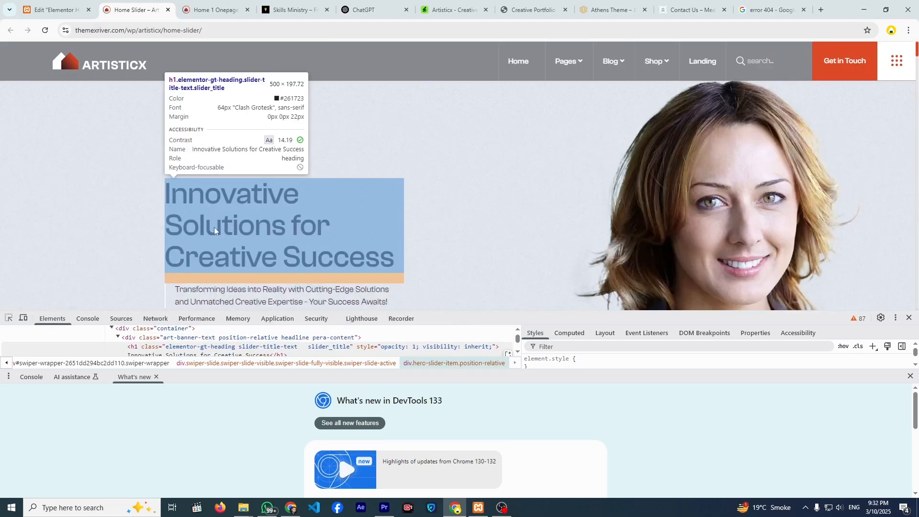
{"action": "left_click", "coordinate": [214, 227]}
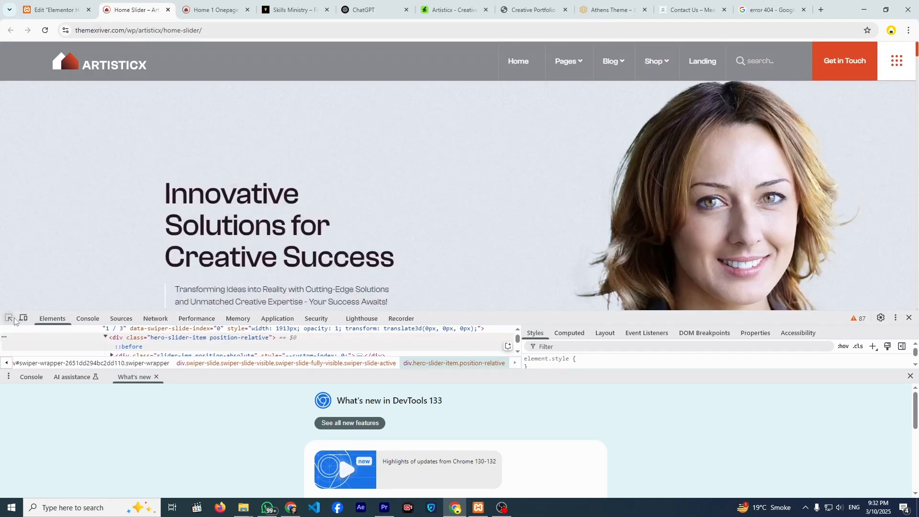
{"action": "left_click", "coordinate": [9, 318]}
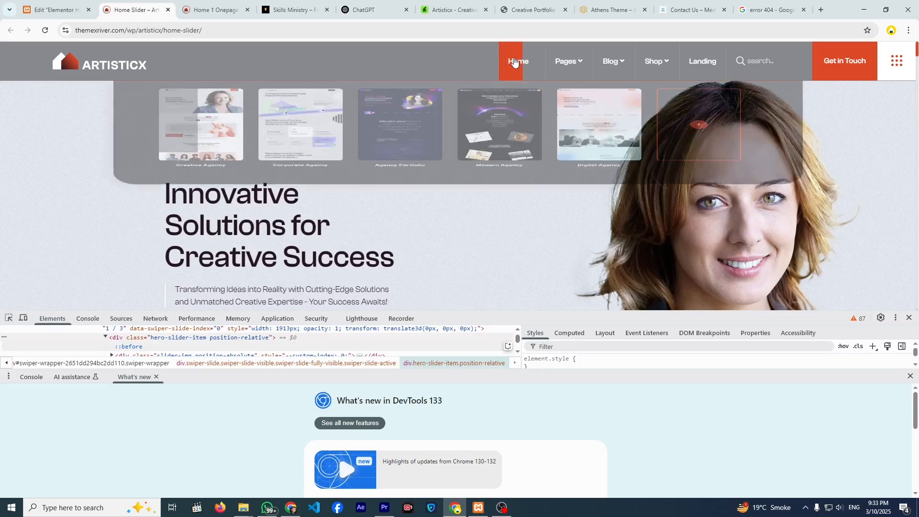
Examine the Artisticx header's Home menu, search overlay and services side panel, closing each overlay after viewing it.
{"action": "mouse_move", "coordinate": [519, 62]}
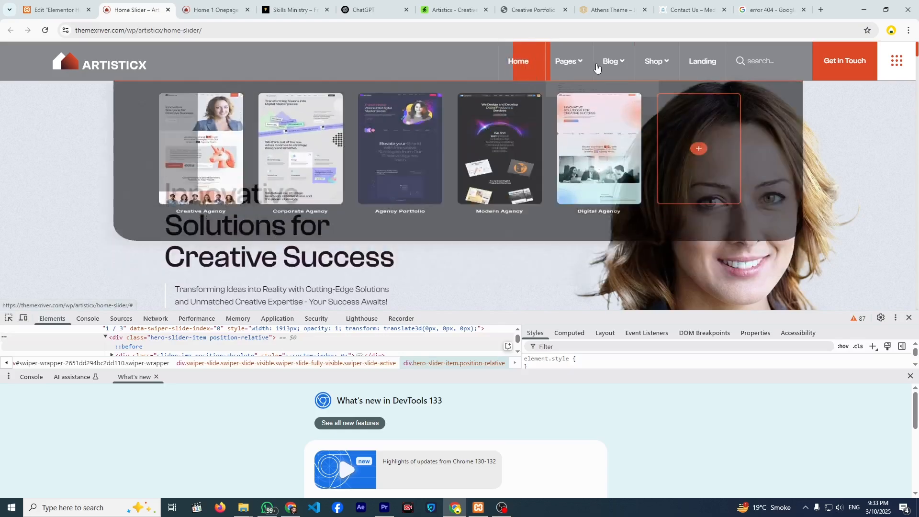
{"action": "left_click", "coordinate": [764, 64]}
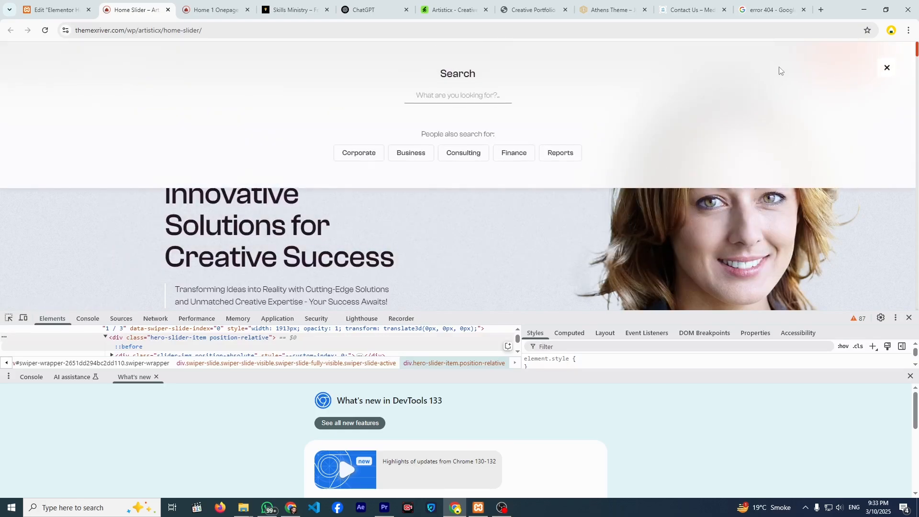
{"action": "left_click", "coordinate": [888, 71]}
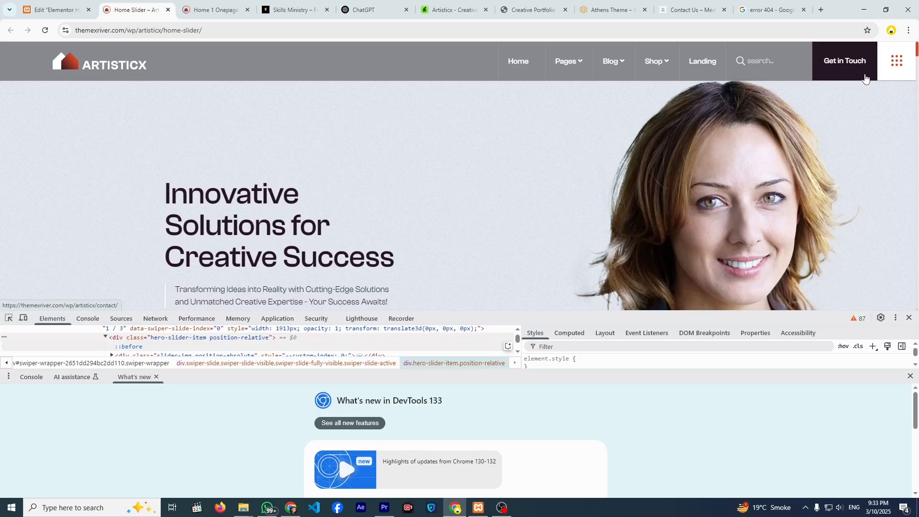
{"action": "left_click", "coordinate": [897, 64]}
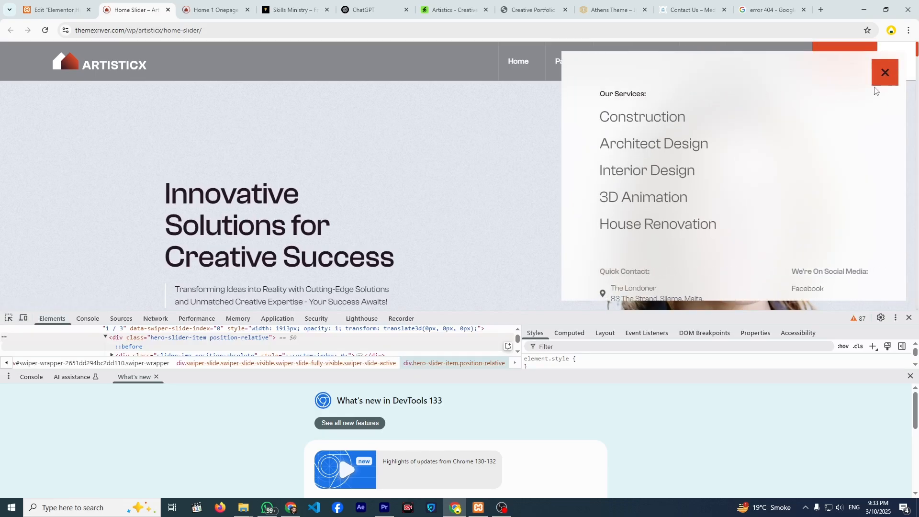
{"action": "scroll", "coordinate": [852, 103], "scroll_direction": "down", "scroll_amount": 1}
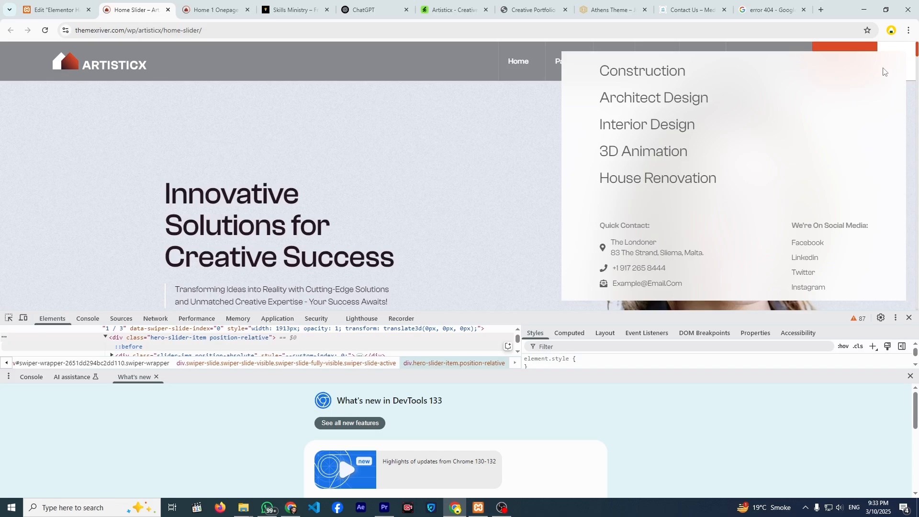
{"action": "left_click", "coordinate": [916, 74]}
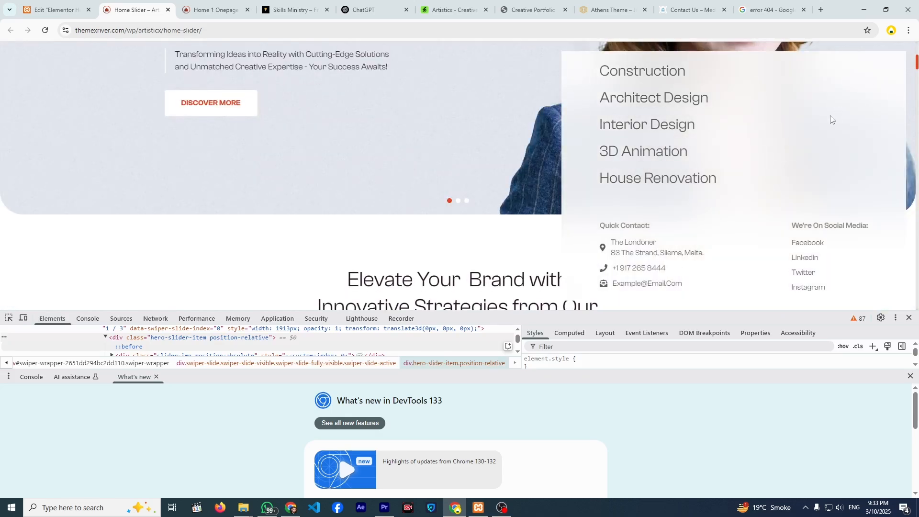
{"action": "left_click", "coordinate": [916, 48]}
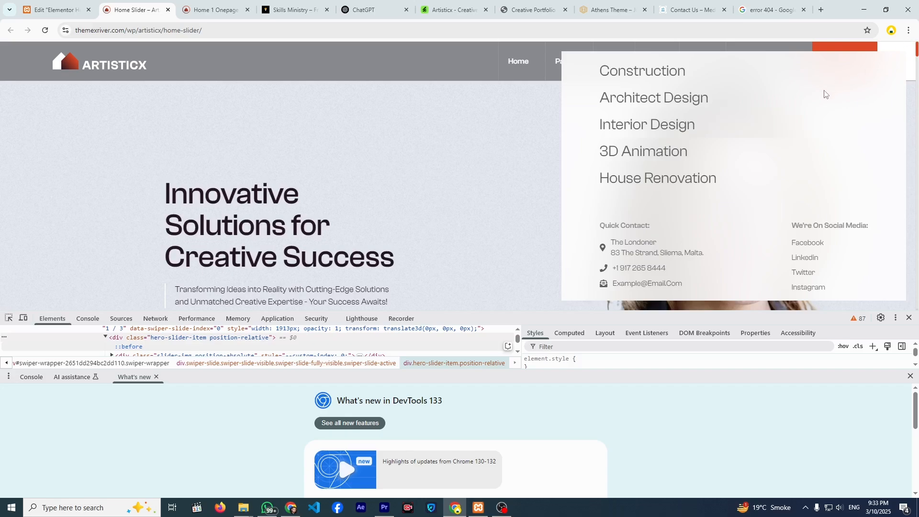
{"action": "scroll", "coordinate": [693, 107], "scroll_direction": "up", "scroll_amount": 1}
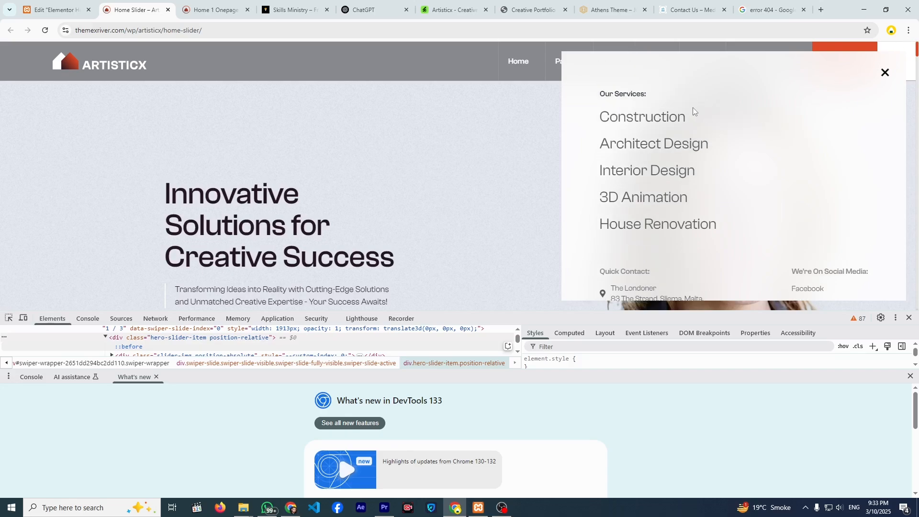
{"action": "left_click", "coordinate": [885, 73]}
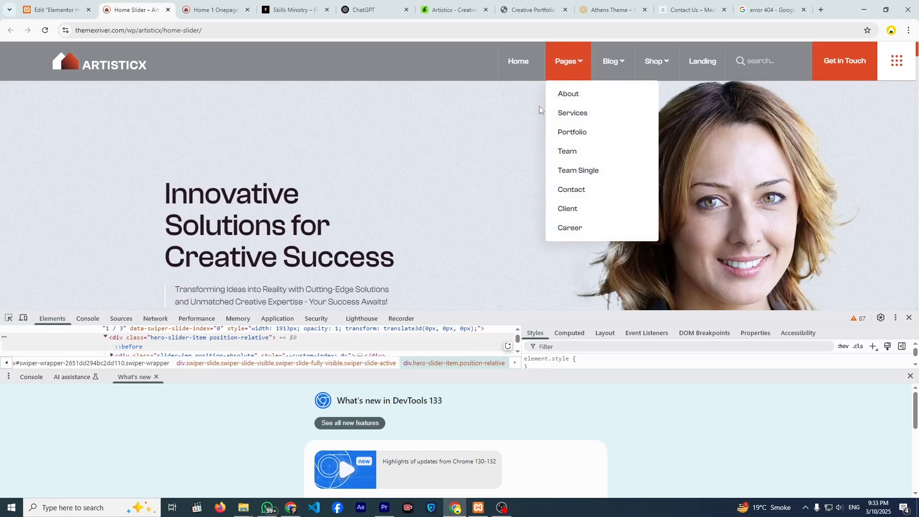
Return to the Elementor header editor and insert a Flexbox container with the single-row, horizontal direction structure.
{"action": "left_click", "coordinate": [74, 5]}
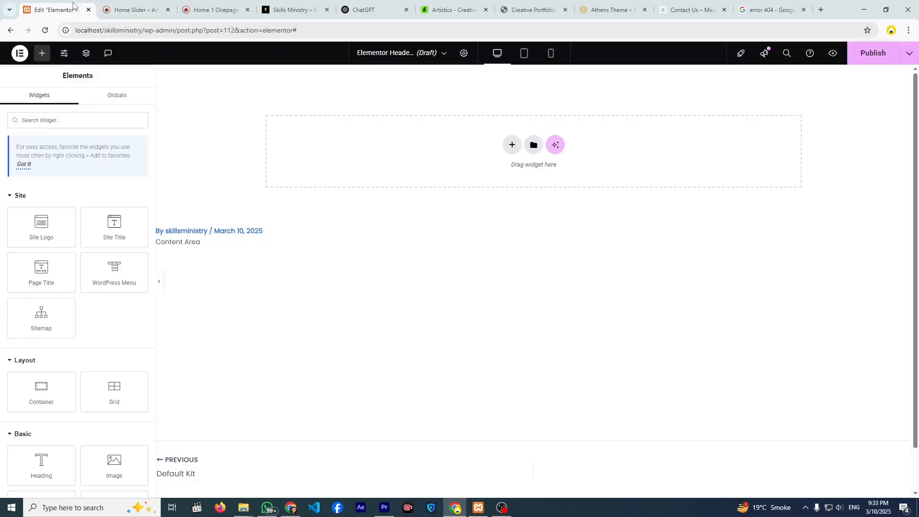
{"action": "left_click", "coordinate": [512, 146]}
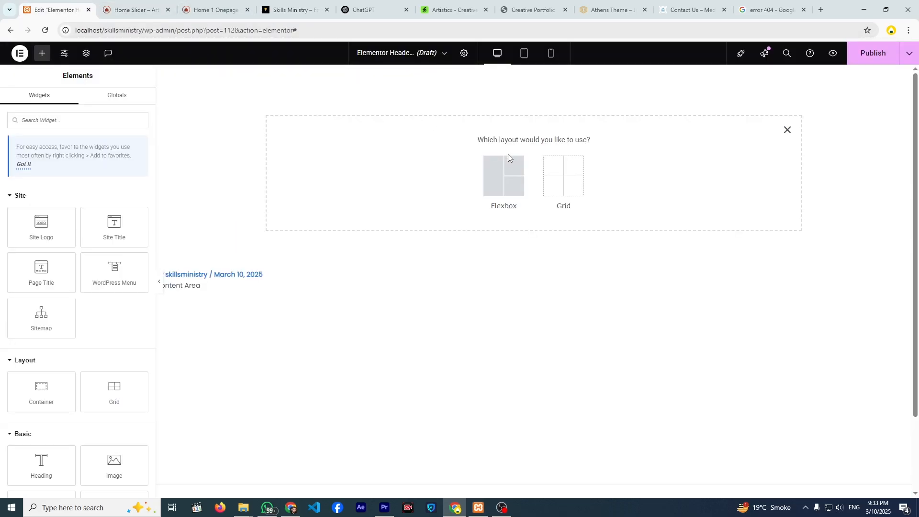
{"action": "left_click", "coordinate": [501, 175]}
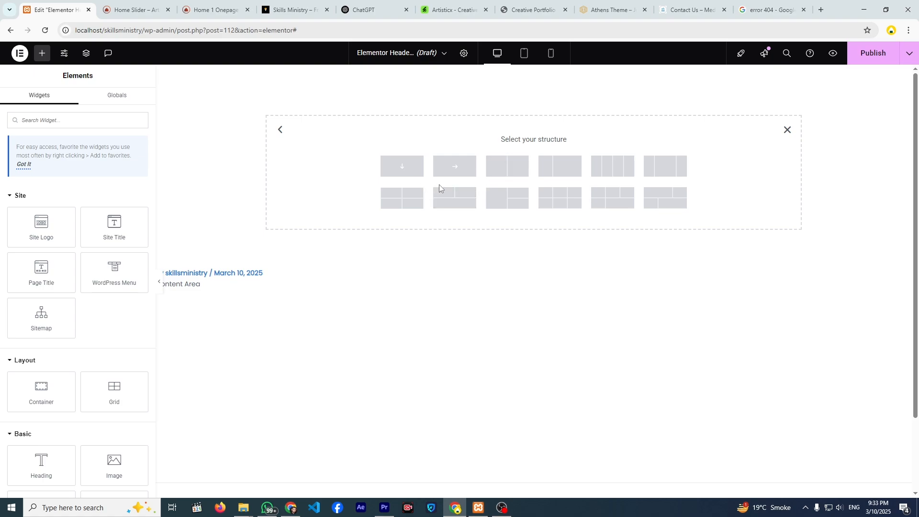
{"action": "left_click", "coordinate": [449, 171]}
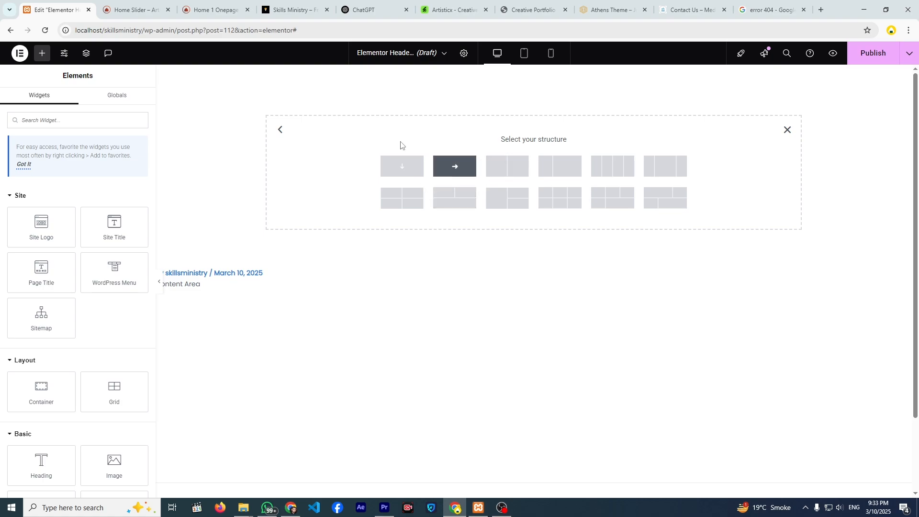
View the Artisticx header's Blog submenu for reference, and set the new container's boxed content width to 1200 px in the editor.
{"action": "left_click", "coordinate": [144, 8]}
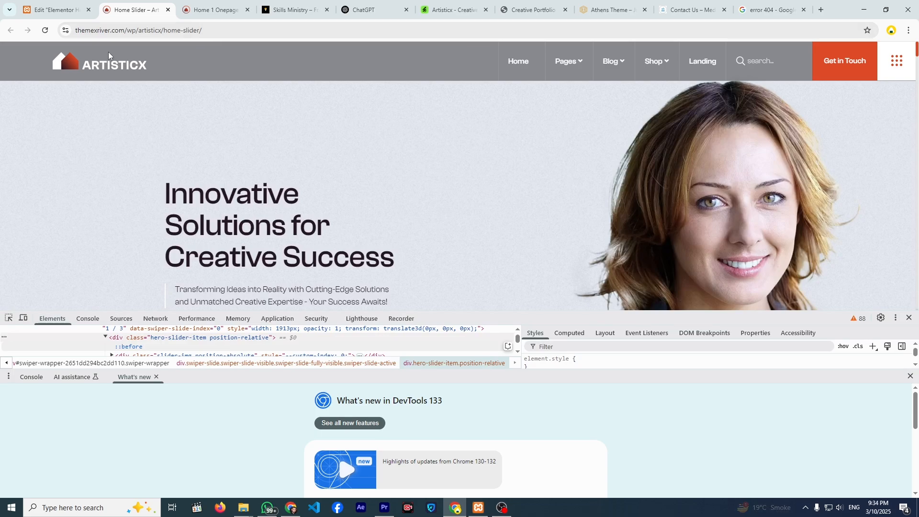
{"action": "mouse_move", "coordinate": [612, 42]}
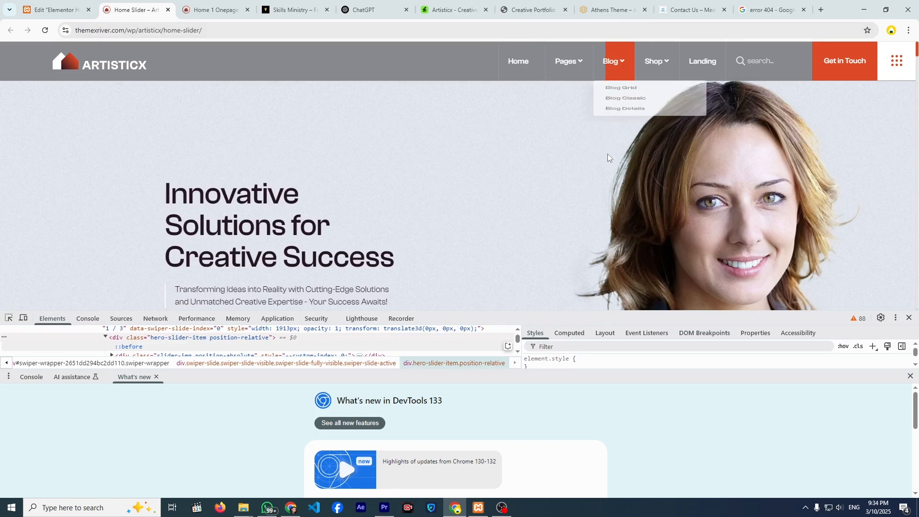
{"action": "left_click", "coordinate": [55, 10]}
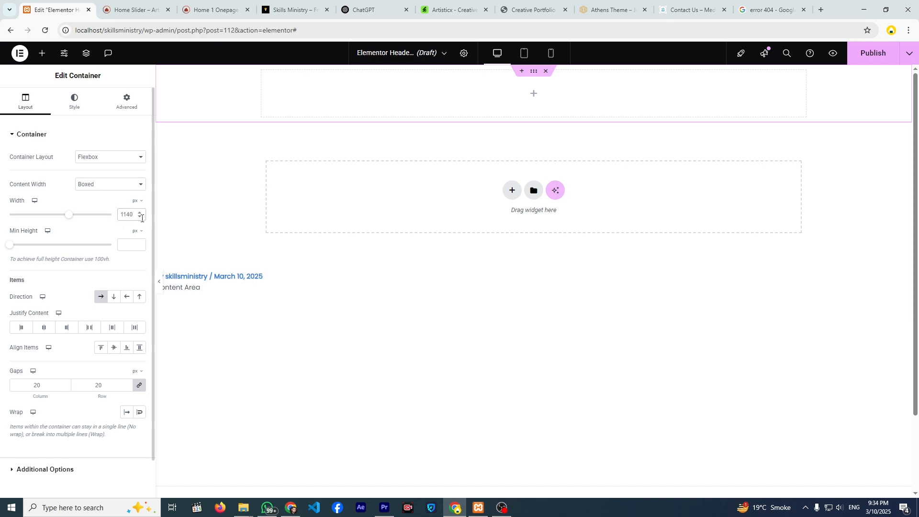
{"action": "key", "text": "ctrl+a"}
{"action": "type", "text": "1200"}
Inspect the Artisticx demo header's content container with the developer tools element picker to read its size and color.
{"action": "left_click", "coordinate": [134, 17]}
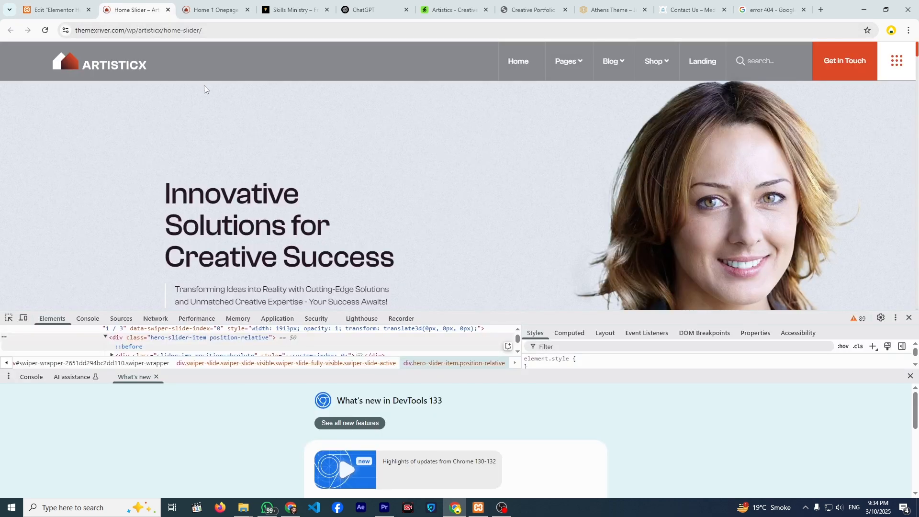
{"action": "key", "text": "F12"}
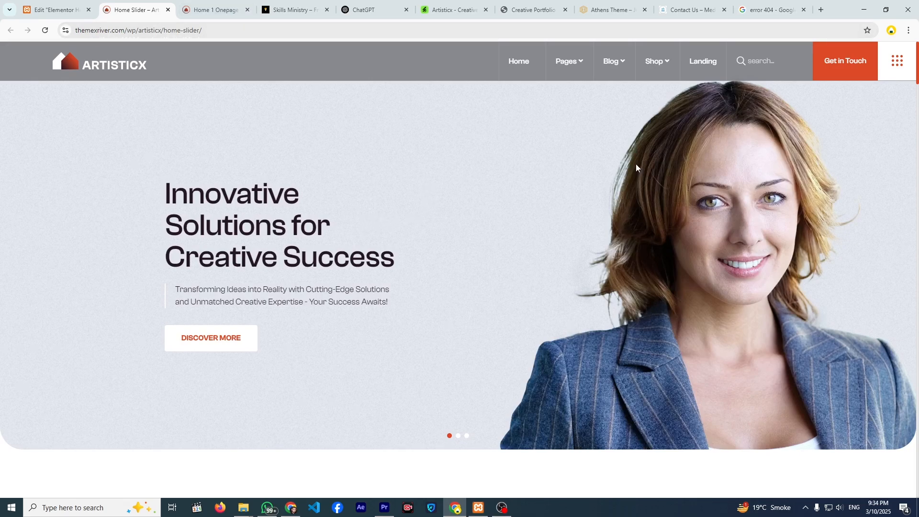
{"action": "scroll", "coordinate": [900, 90], "scroll_direction": "down", "scroll_amount": 3}
{"action": "scroll", "coordinate": [864, 70], "scroll_direction": "up", "scroll_amount": 3}
{"action": "right_click", "coordinate": [526, 140]}
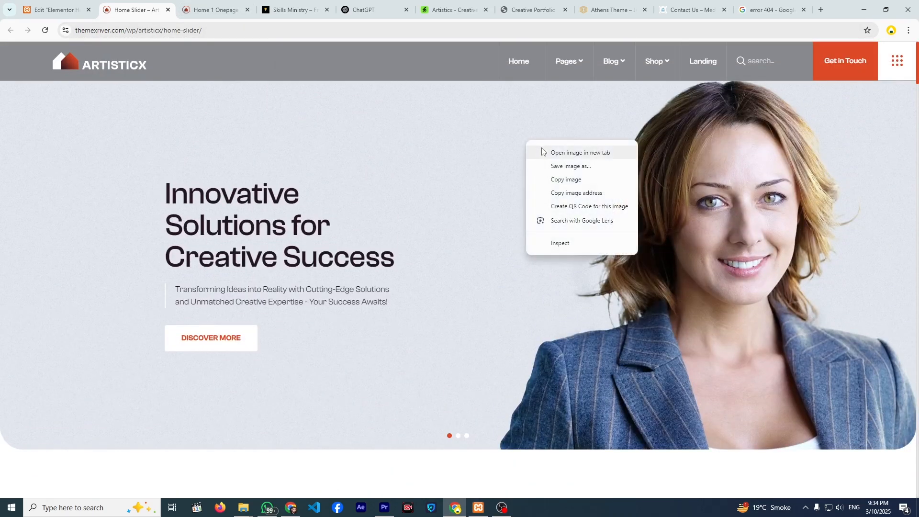
{"action": "left_click", "coordinate": [563, 243]}
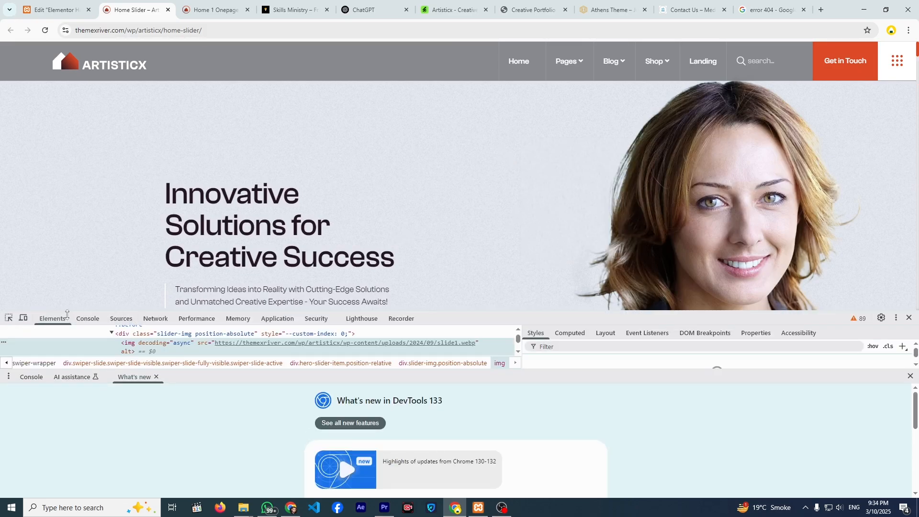
{"action": "left_click", "coordinate": [7, 317]}
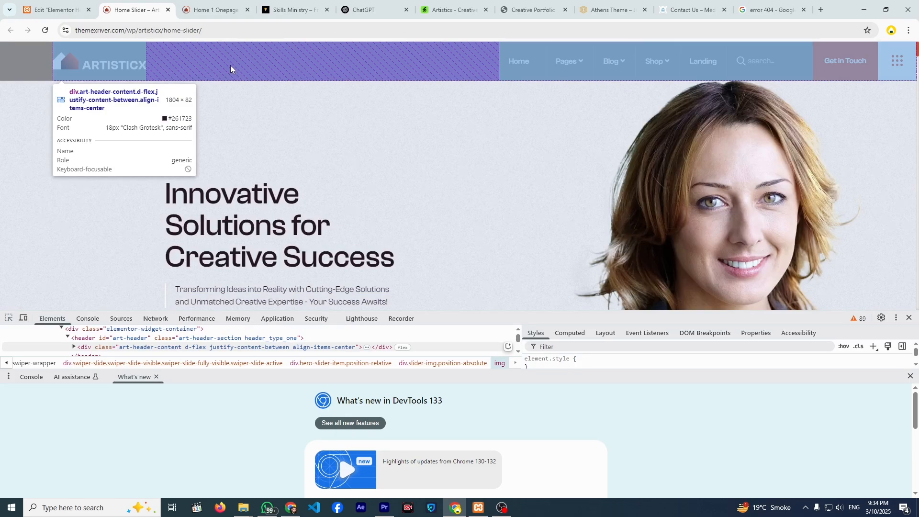
In the header editor, give the container a classic background with the color #261723.
{"action": "left_click", "coordinate": [74, 11]}
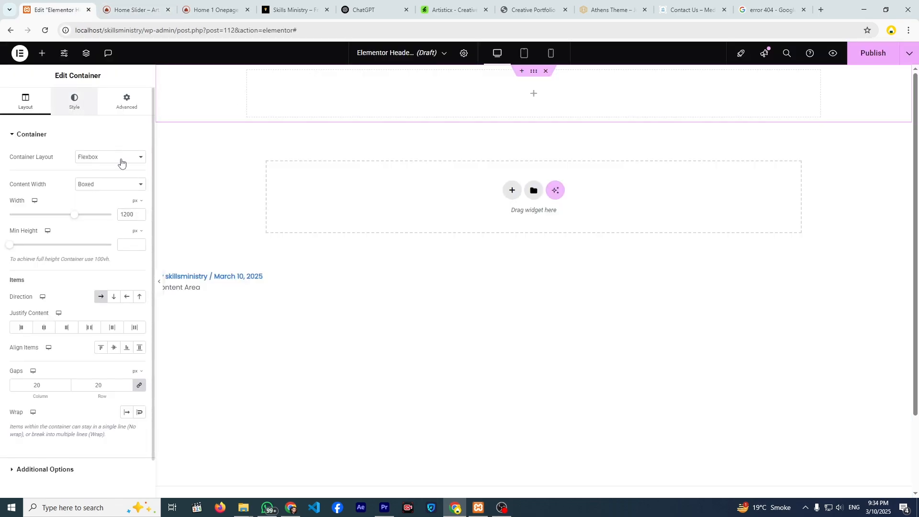
{"action": "left_click", "coordinate": [74, 101]}
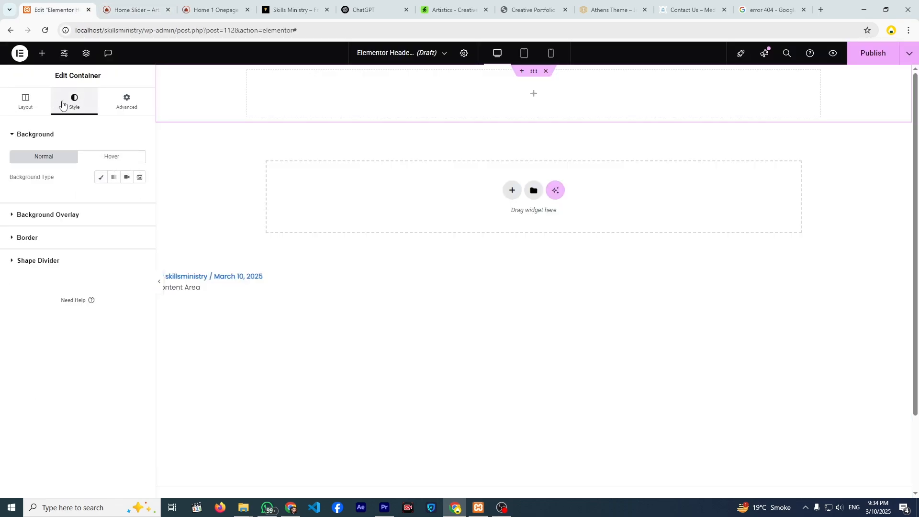
{"action": "left_click", "coordinate": [40, 105]}
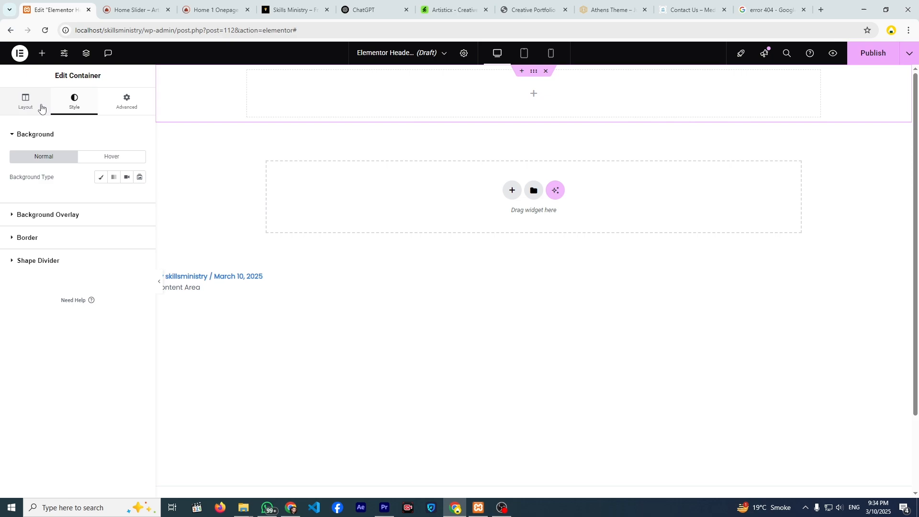
{"action": "left_click", "coordinate": [72, 105]}
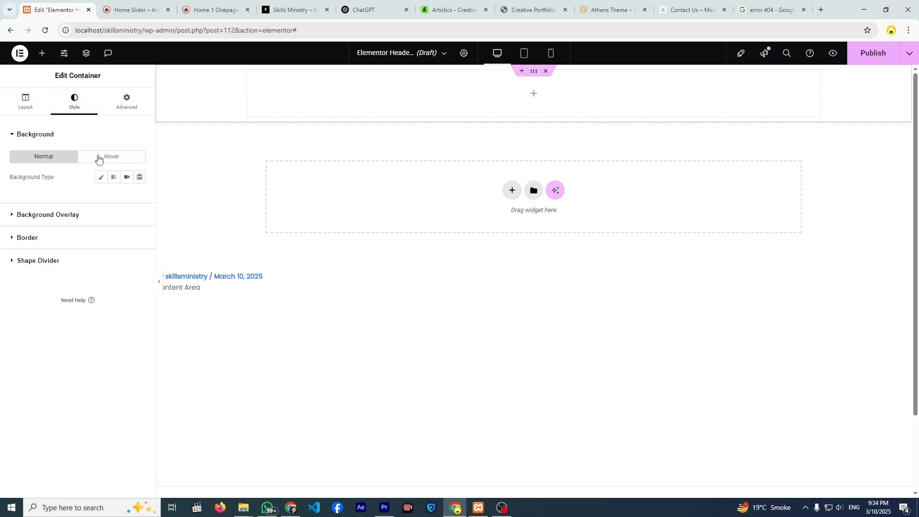
{"action": "left_click", "coordinate": [100, 185]}
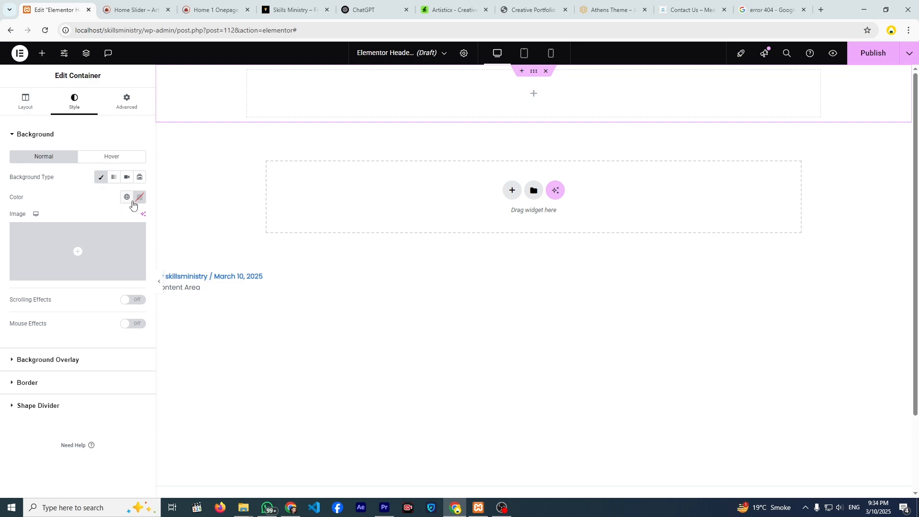
{"action": "left_click", "coordinate": [139, 198]}
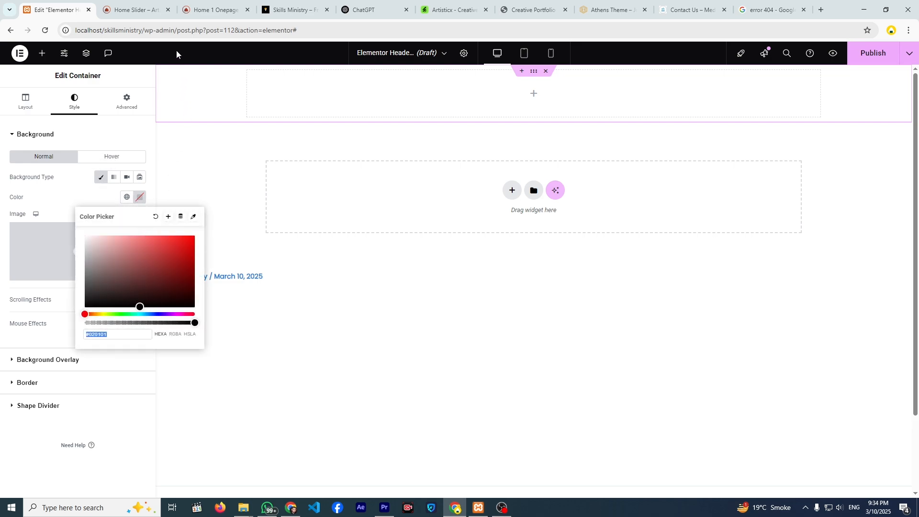
{"action": "left_click", "coordinate": [139, 10]}
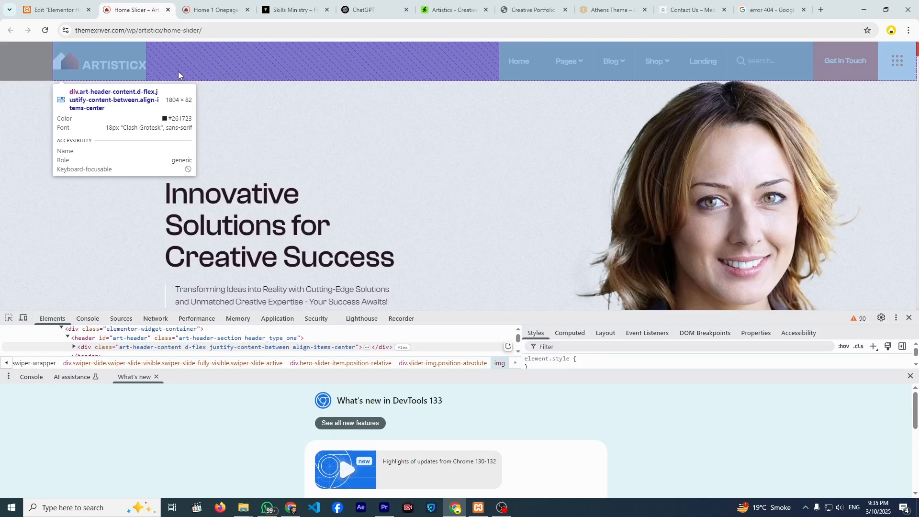
{"action": "left_click", "coordinate": [72, 12]}
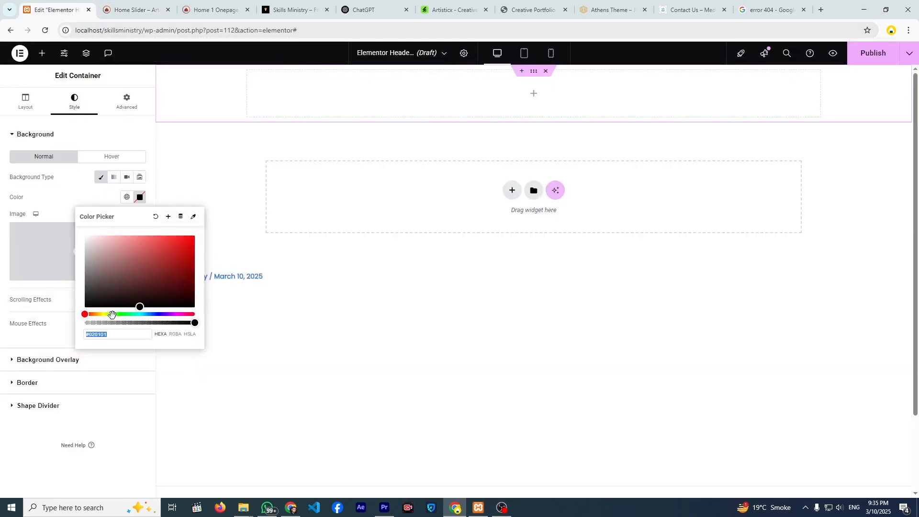
{"action": "type", "text": "#261"}
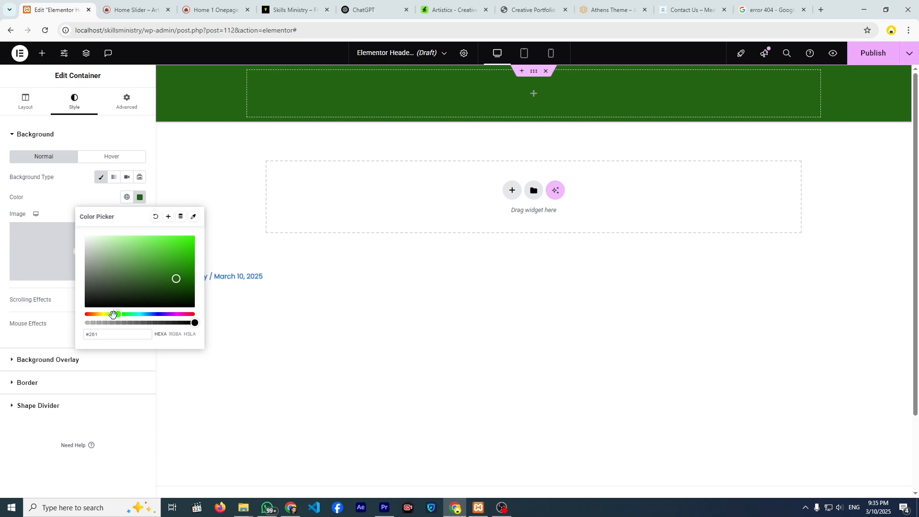
{"action": "type", "text": "723"}
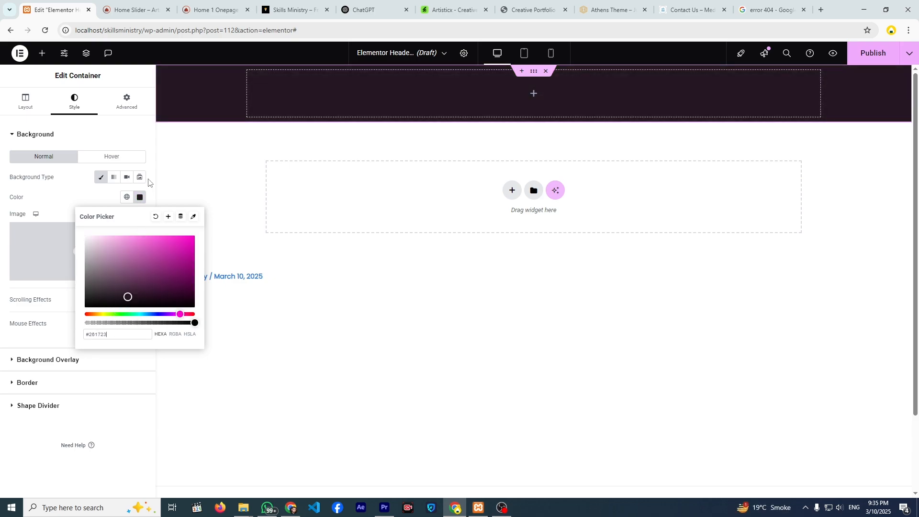
Select the Artisticx header's content container on the demo page and examine its markup and styles, closing the What's new drawer.
{"action": "left_click", "coordinate": [133, 15]}
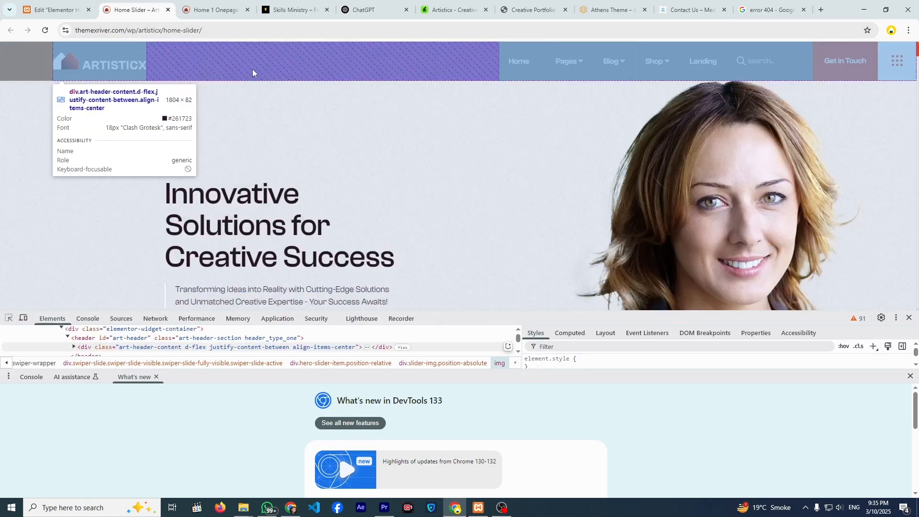
{"action": "left_click", "coordinate": [348, 55]}
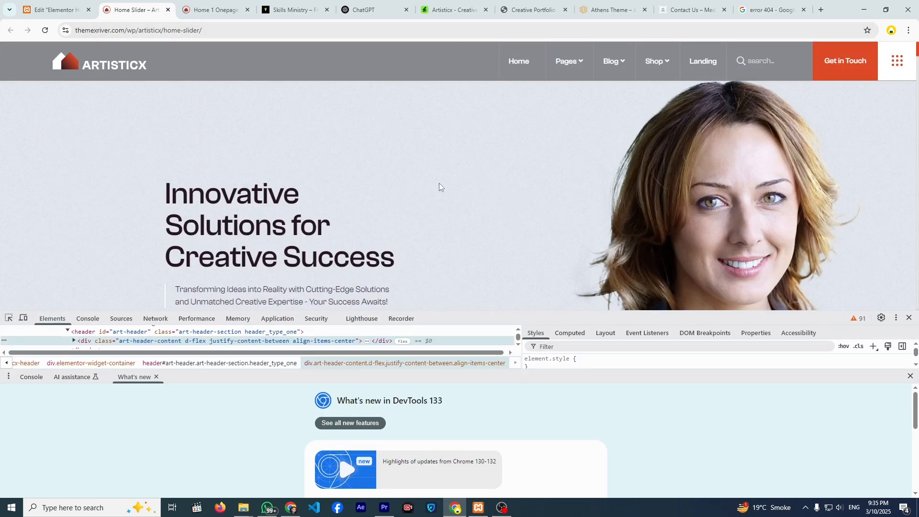
{"action": "left_click", "coordinate": [910, 377]}
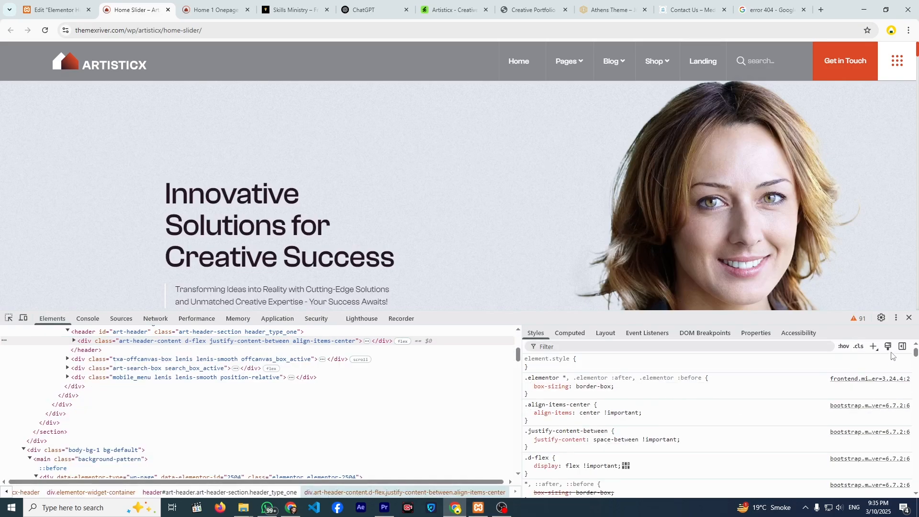
{"action": "left_click_drag", "start_coordinate": [915, 354], "coordinate": [914, 353]}
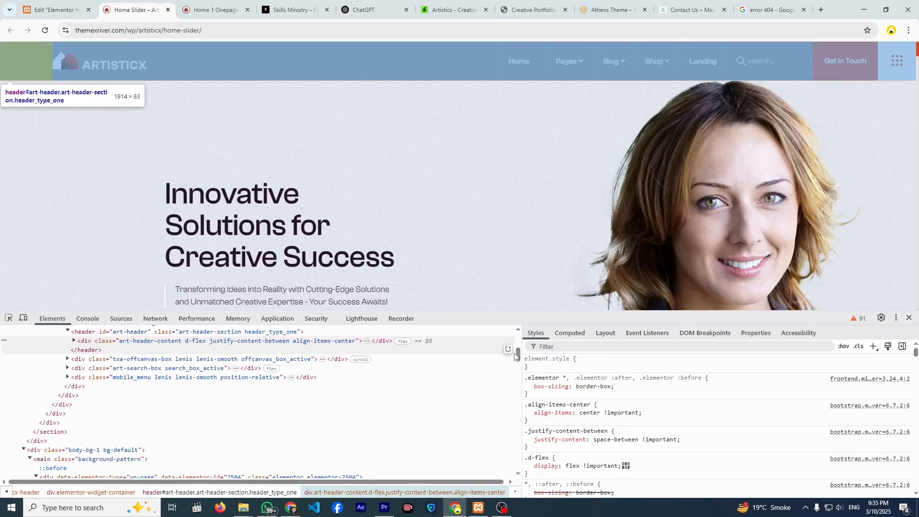
{"action": "left_click", "coordinate": [8, 318]}
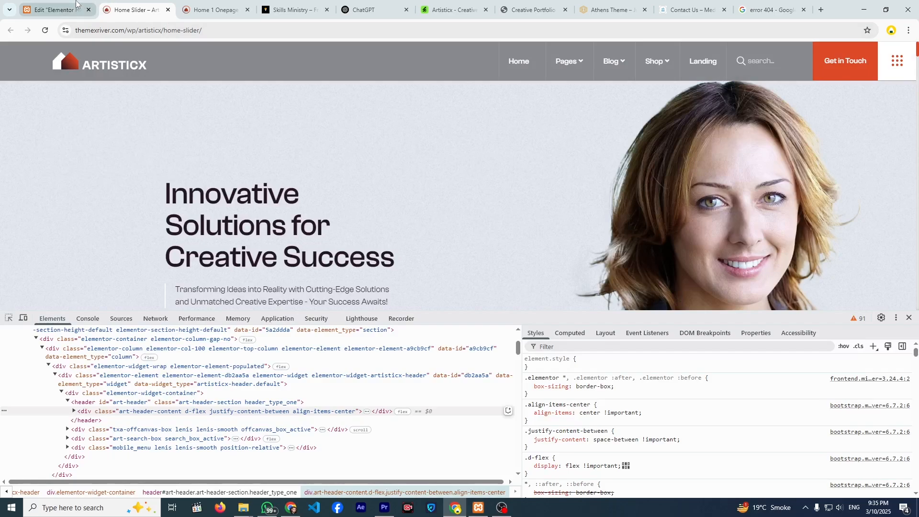
{"action": "left_click", "coordinate": [204, 60]}
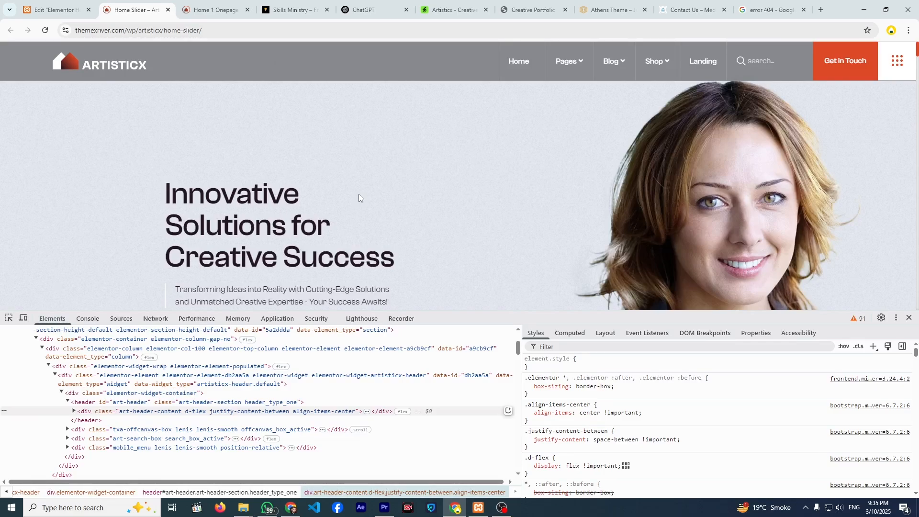
Capture the empty grey strip of the Artisticx header as a 570x85 px screenshot and save it as PNG.
{"action": "key", "text": "Print"}
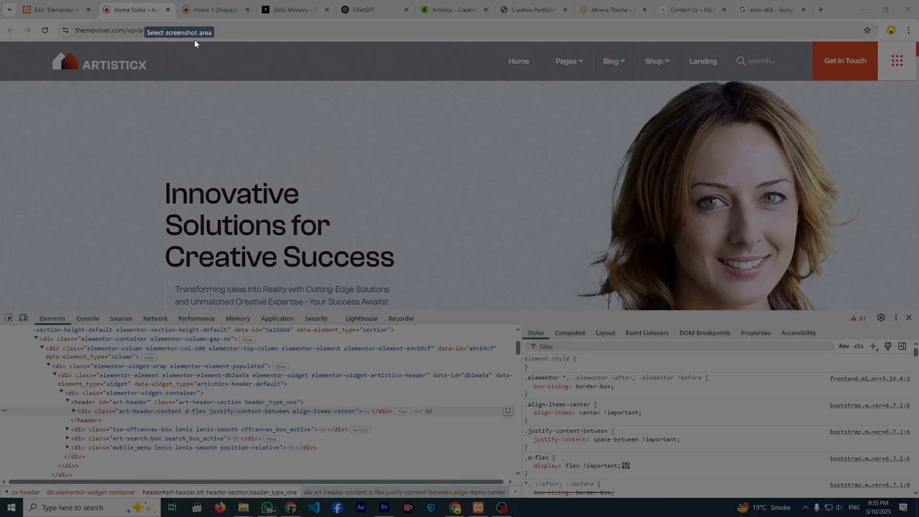
{"action": "left_click_drag", "start_coordinate": [193, 39], "coordinate": [466, 80]}
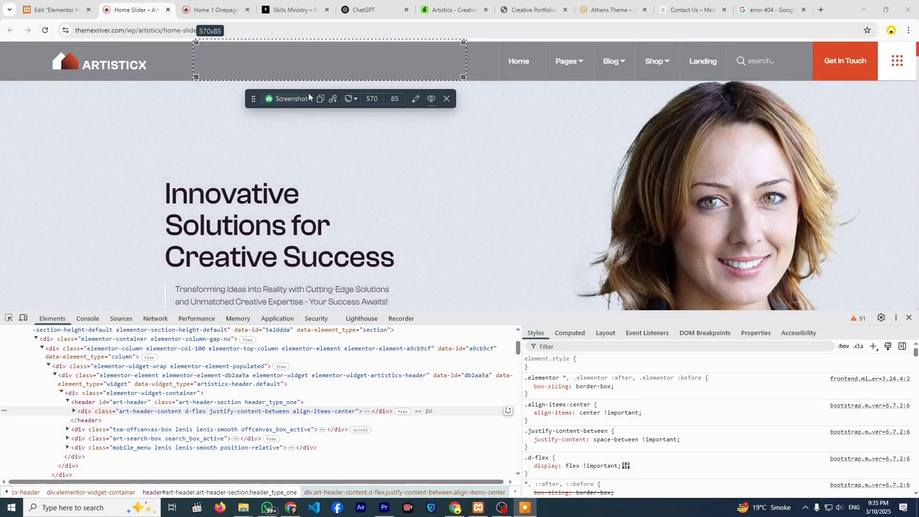
{"action": "left_click", "coordinate": [292, 98]}
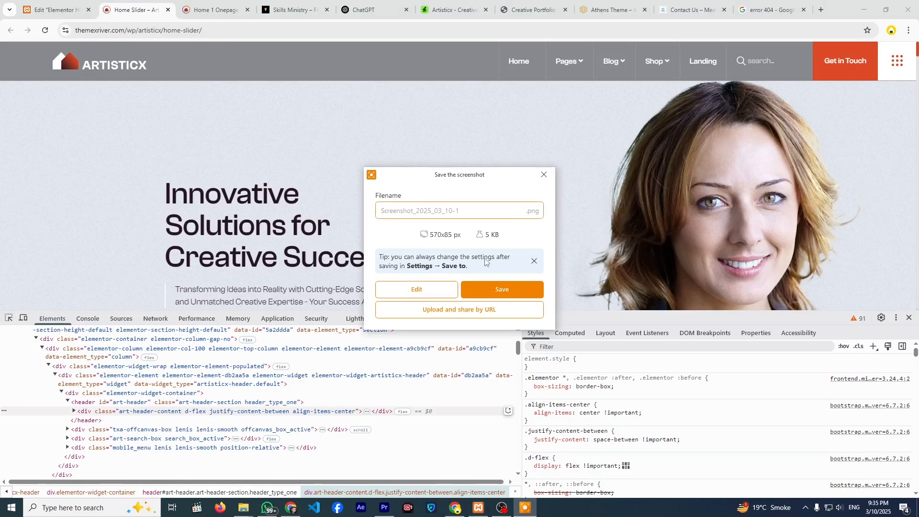
{"action": "left_click", "coordinate": [503, 289]}
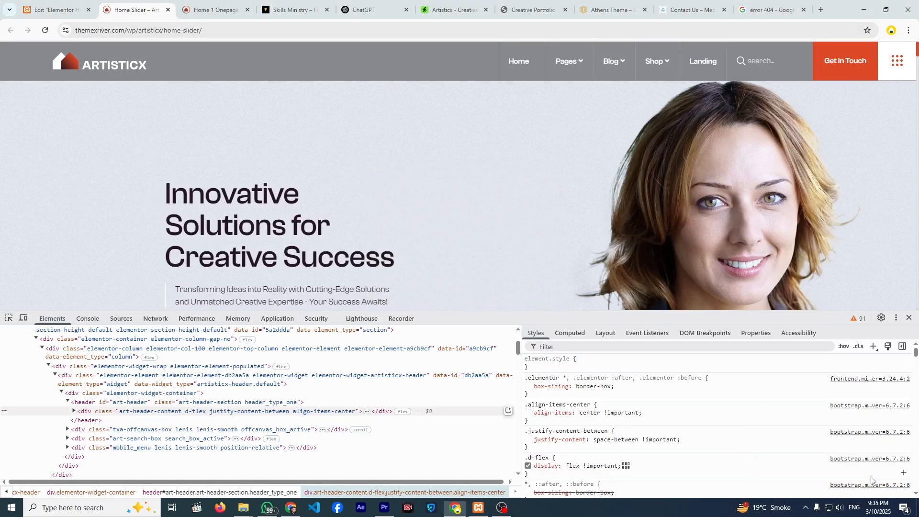
In a new browser tab, search Google for "color picker from image" and open the imagecolorpicker.com result.
{"action": "key", "text": "ctrl+t"}
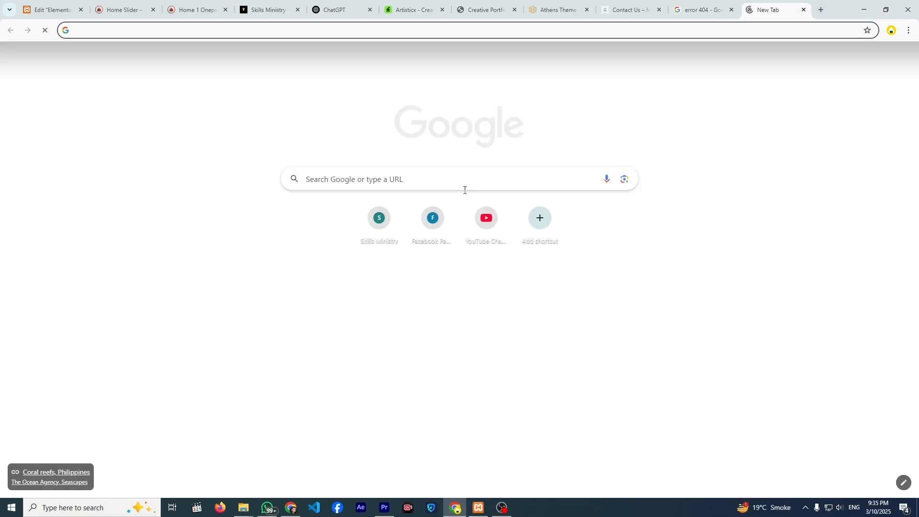
{"action": "left_click", "coordinate": [450, 176]}
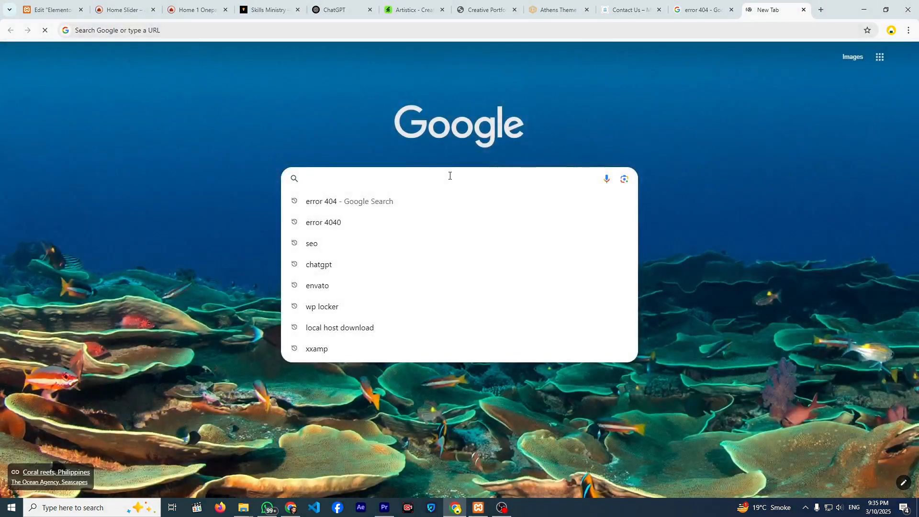
{"action": "type", "text": "color"}
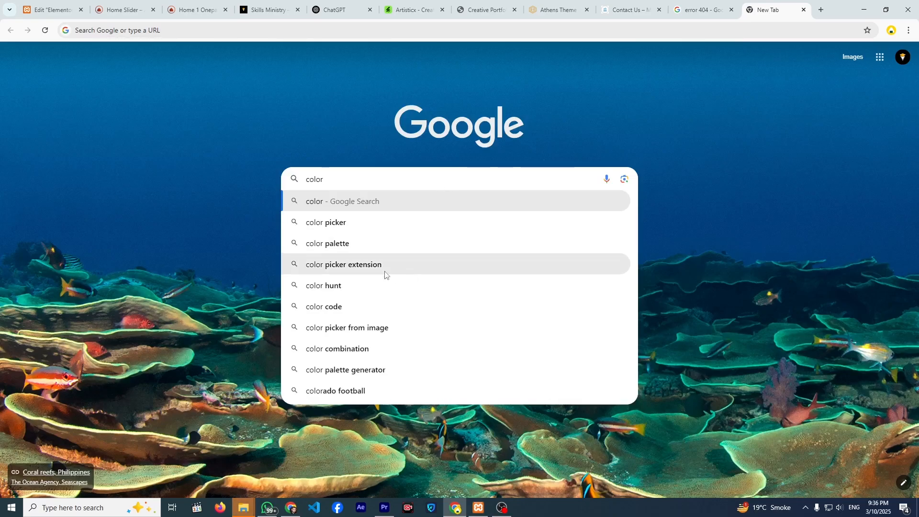
{"action": "left_click", "coordinate": [388, 328]}
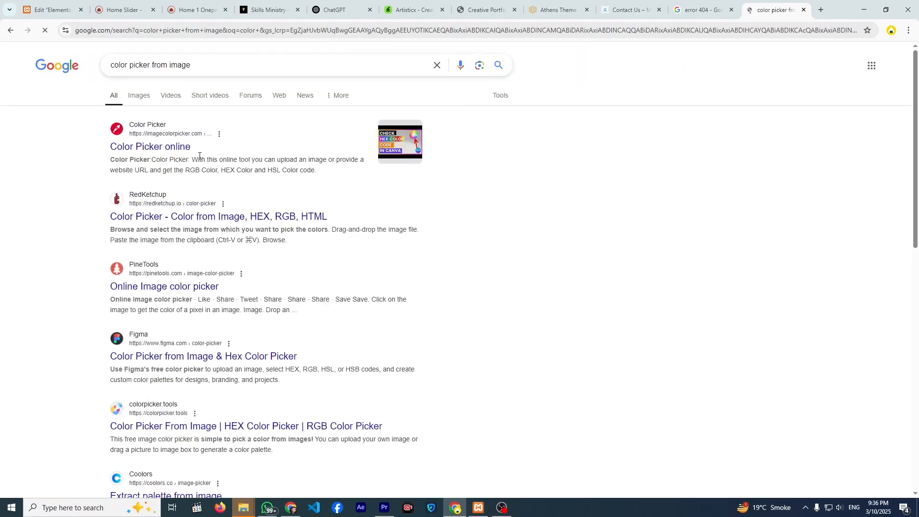
{"action": "left_click", "coordinate": [180, 152]}
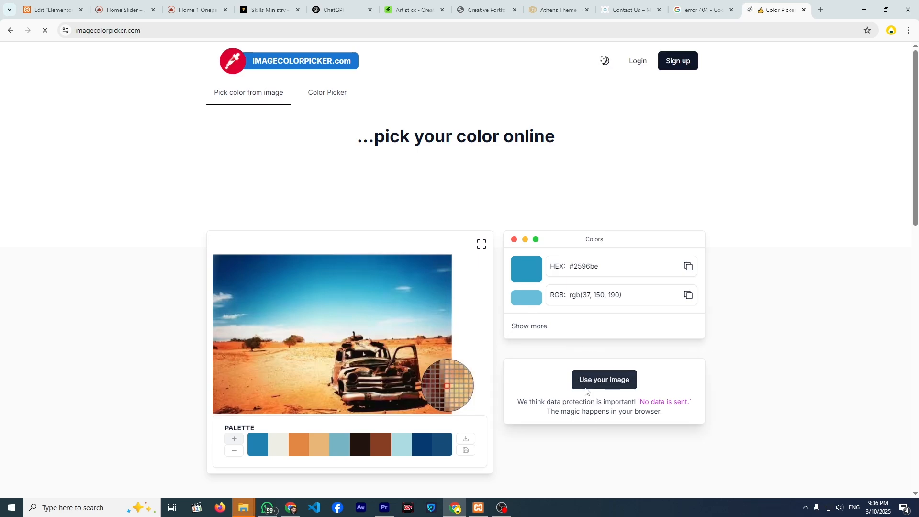
Load the header screenshot Screenshot_2025_03_10-1.png from the Icecream Screen Recorder folder into the image color picker.
{"action": "left_click", "coordinate": [599, 383]}
{"action": "key", "text": "alt+Tab"}
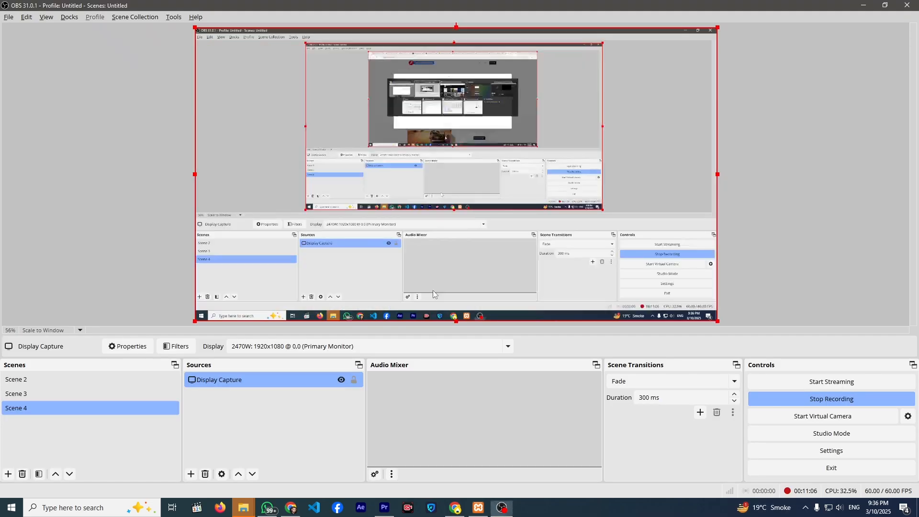
{"action": "key", "text": "alt+Tab"}
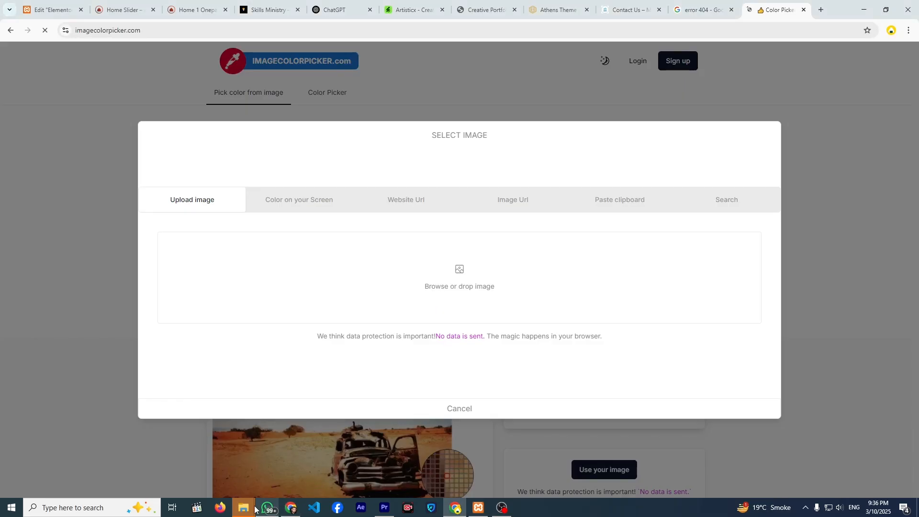
{"action": "mouse_move", "coordinate": [244, 509]}
{"action": "left_click", "coordinate": [304, 490]}
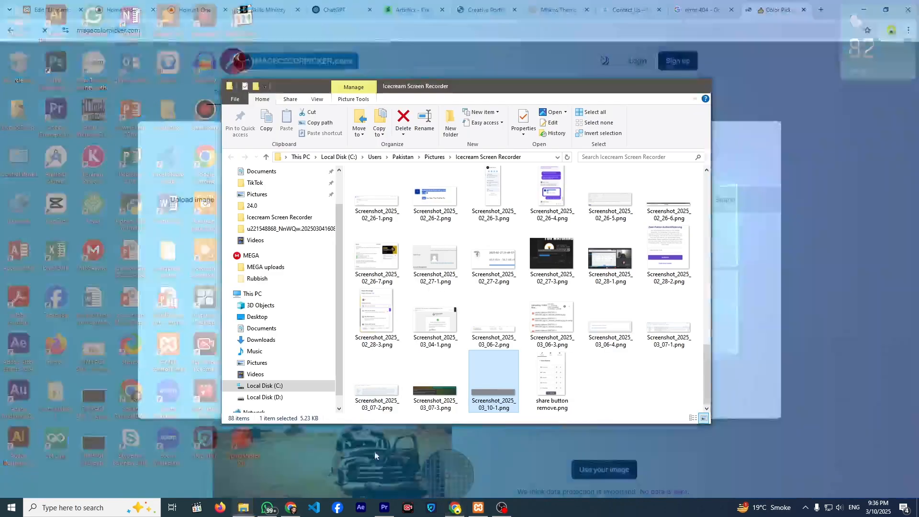
{"action": "left_click_drag", "start_coordinate": [488, 389], "coordinate": [448, 341]}
{"action": "key", "text": "alt+Tab"}
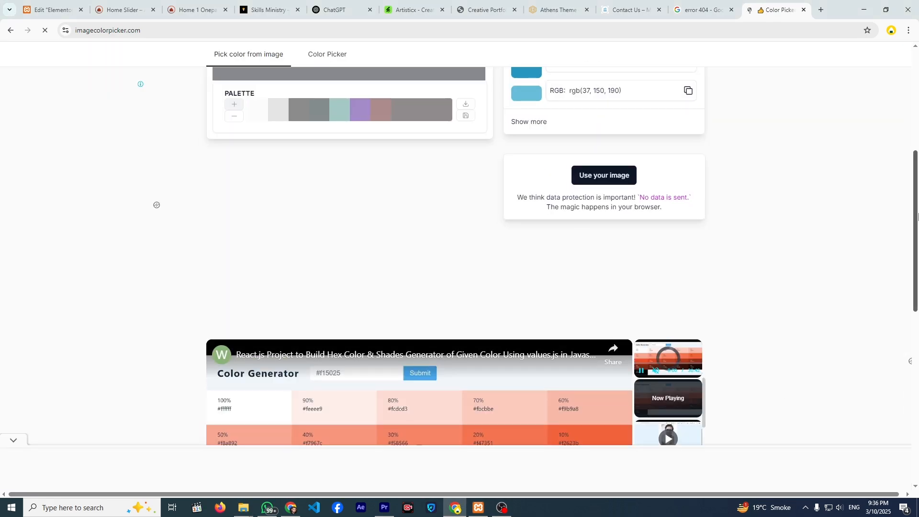
Sample the grey strip in the uploaded image and copy its HEX code #88898e.
{"action": "scroll", "coordinate": [630, 214], "scroll_direction": "up", "scroll_amount": 4}
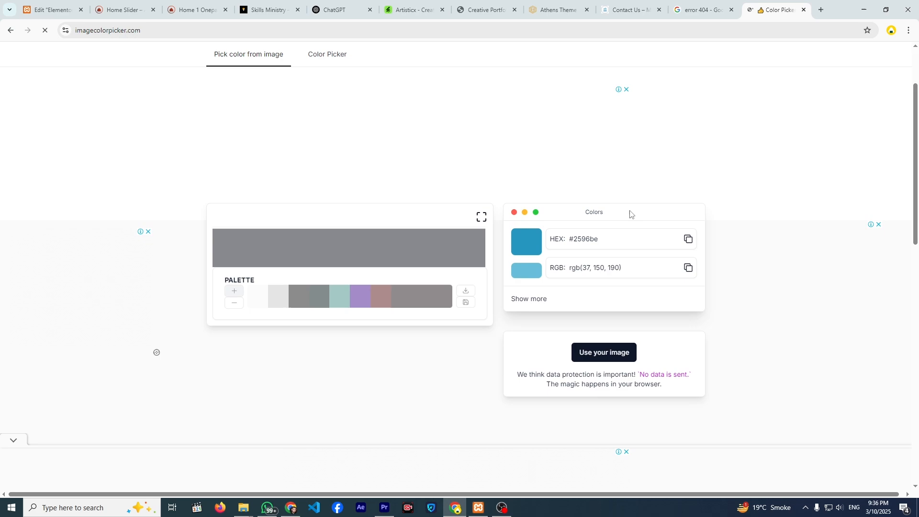
{"action": "left_click", "coordinate": [388, 242]}
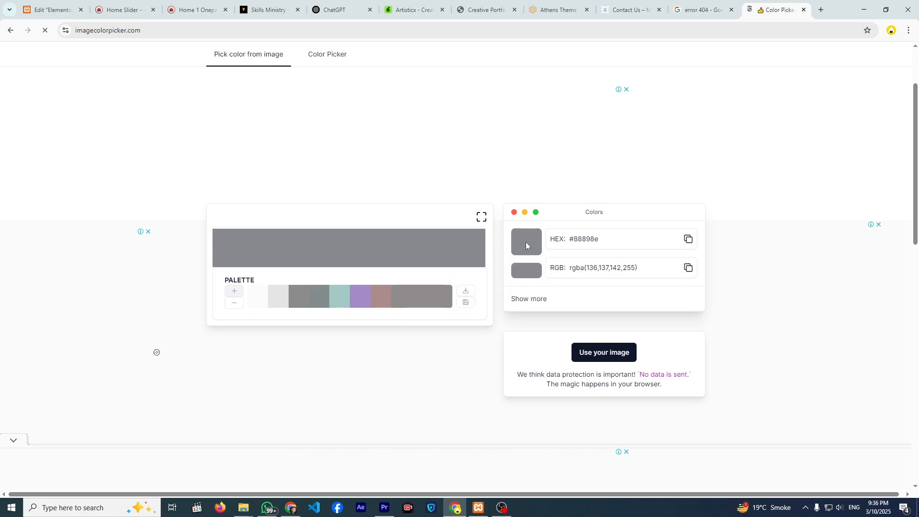
{"action": "left_click", "coordinate": [688, 244]}
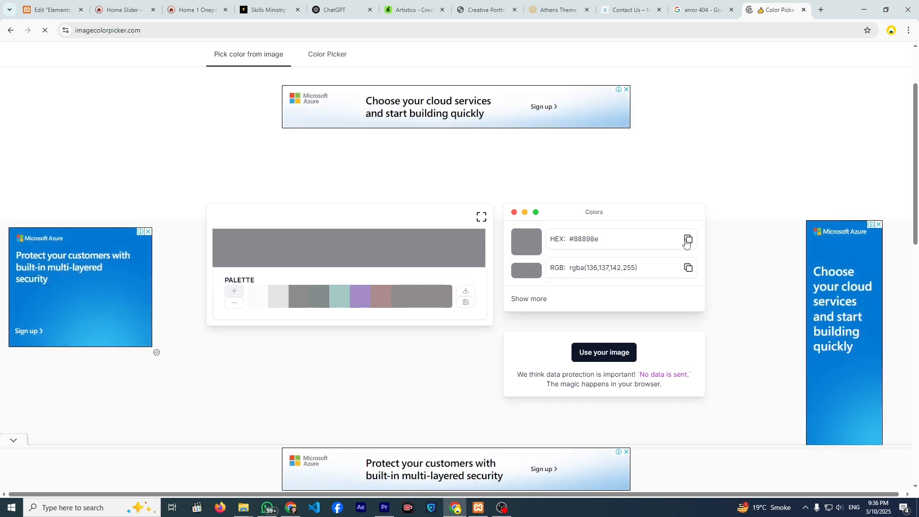
In the header editor, set the container's background color to #88898e and compare it with the Artisticx demo header.
{"action": "left_click", "coordinate": [59, 10]}
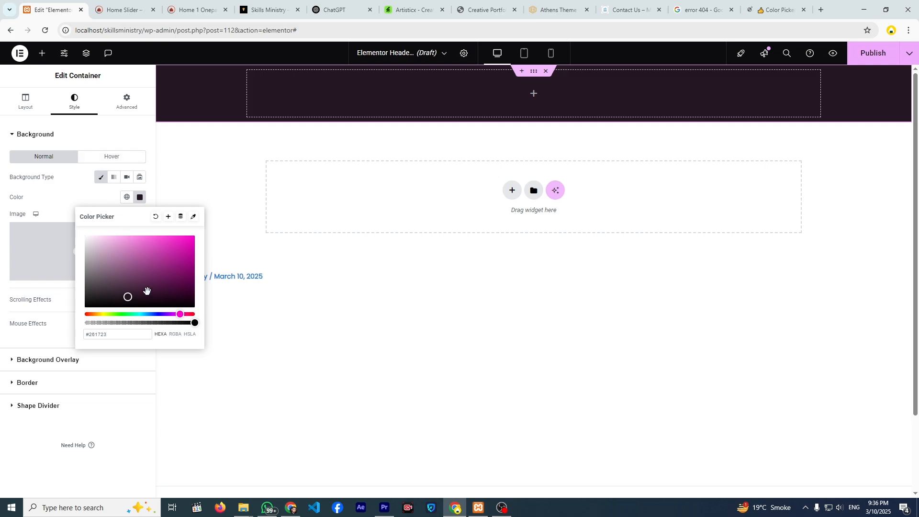
{"action": "key", "text": "ctrl+a"}
{"action": "key", "text": "ctrl+v"}
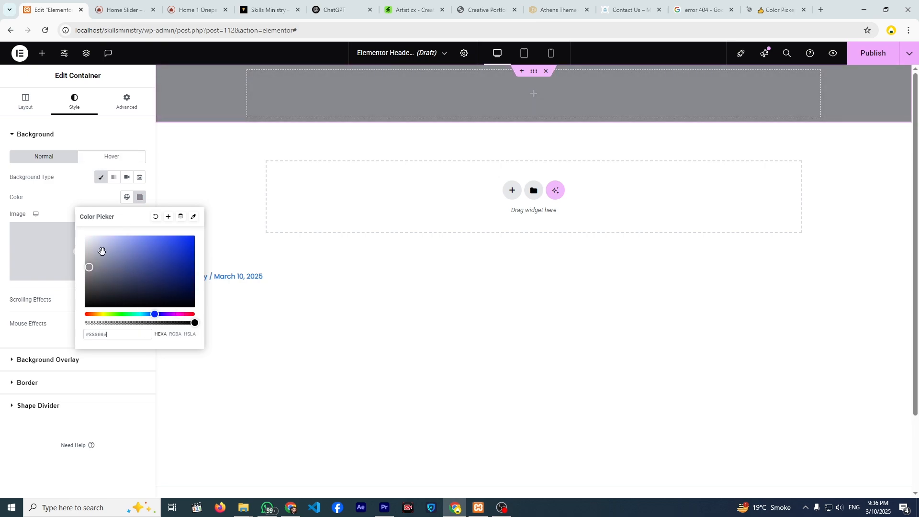
{"action": "left_click", "coordinate": [58, 213]}
{"action": "left_click", "coordinate": [109, 11]}
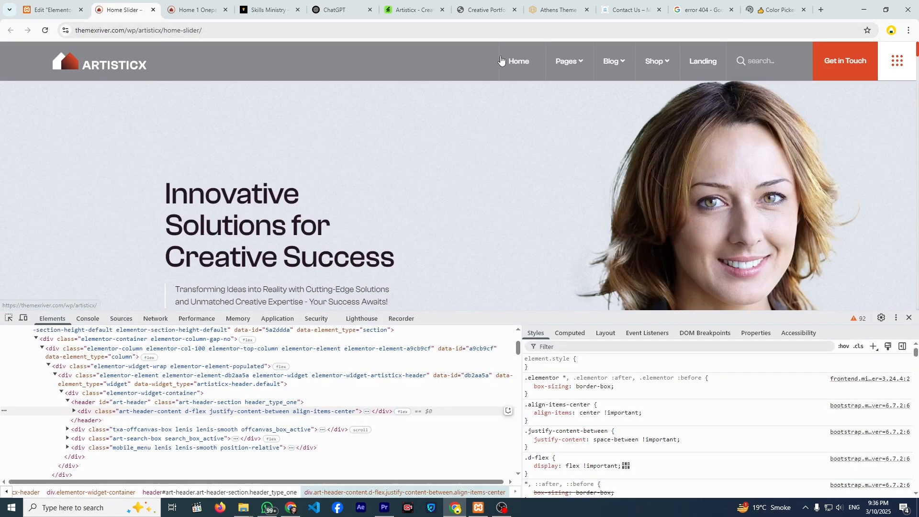
{"action": "left_click", "coordinate": [67, 10]}
{"action": "left_click", "coordinate": [109, 9]}
Add a nested container inside the grey header container and duplicate it to form two columns.
{"action": "left_click", "coordinate": [59, 5]}
{"action": "left_click", "coordinate": [43, 53]}
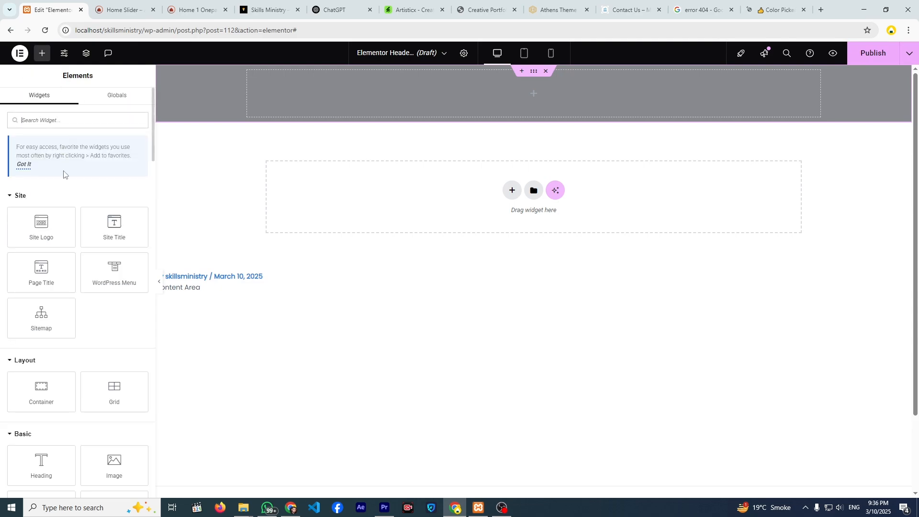
{"action": "left_click_drag", "start_coordinate": [45, 377], "coordinate": [287, 96]}
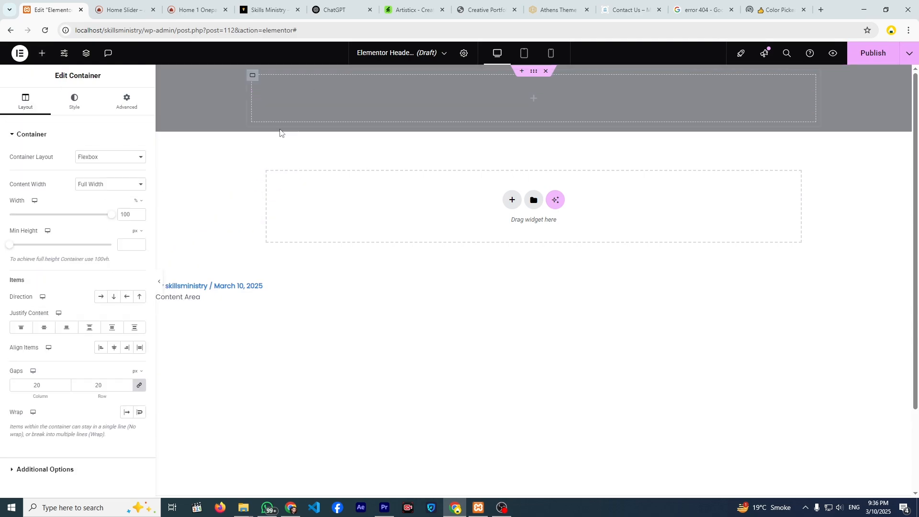
{"action": "right_click", "coordinate": [253, 79]}
{"action": "left_click", "coordinate": [250, 82]}
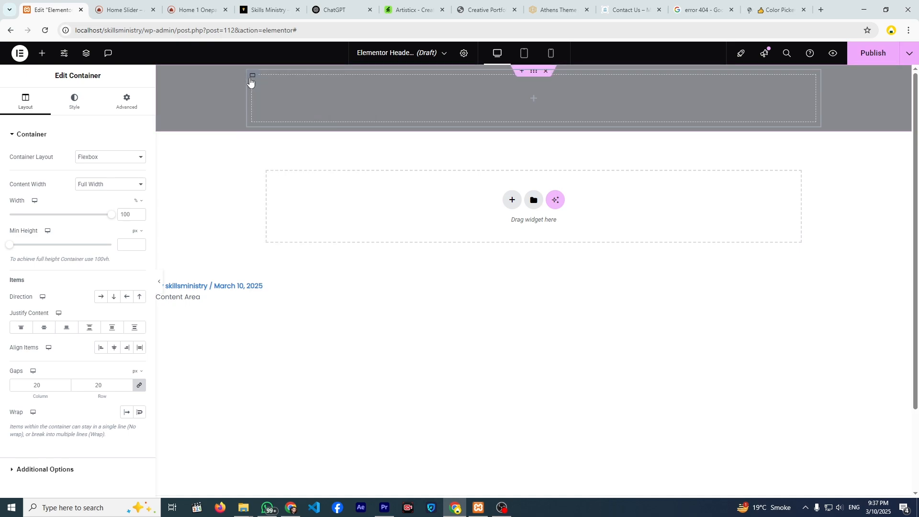
{"action": "right_click", "coordinate": [250, 82]}
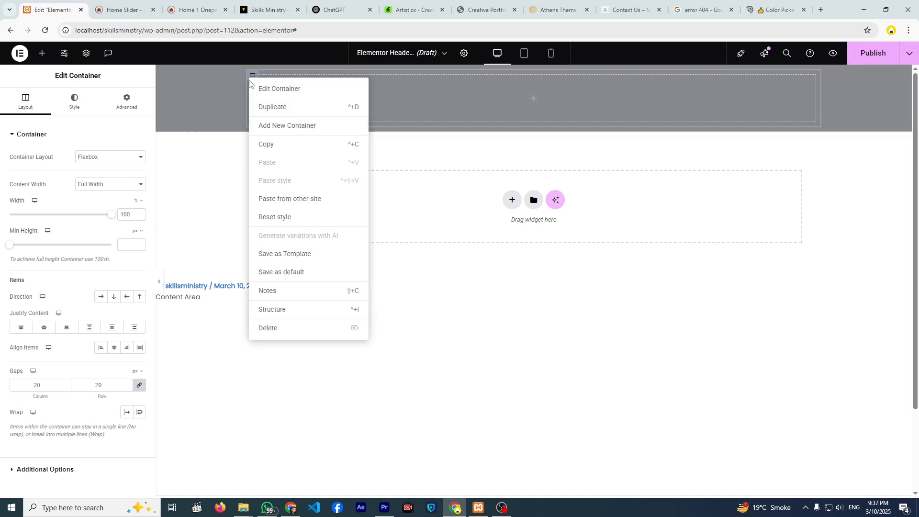
{"action": "left_click", "coordinate": [273, 110]}
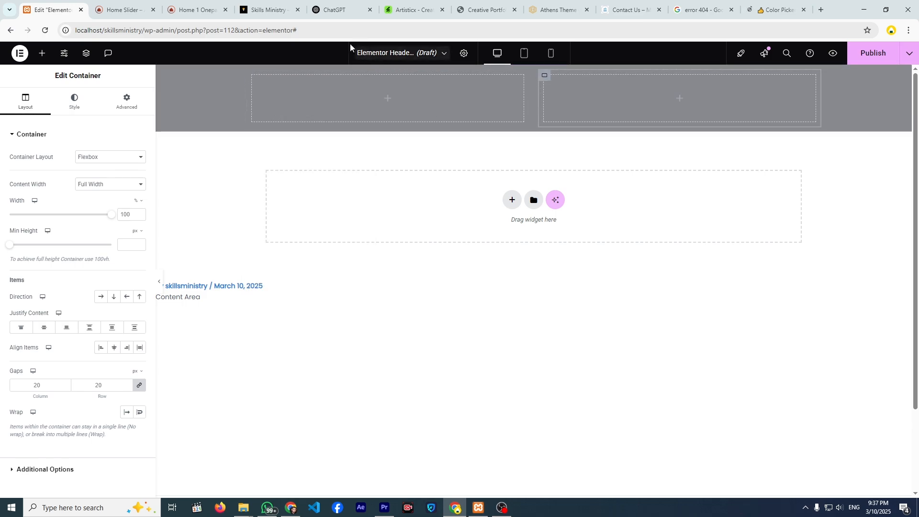
Using the Artisticx header as reference, set the first nested container's width to 30% and the second one's to 58%.
{"action": "left_click", "coordinate": [191, 10]}
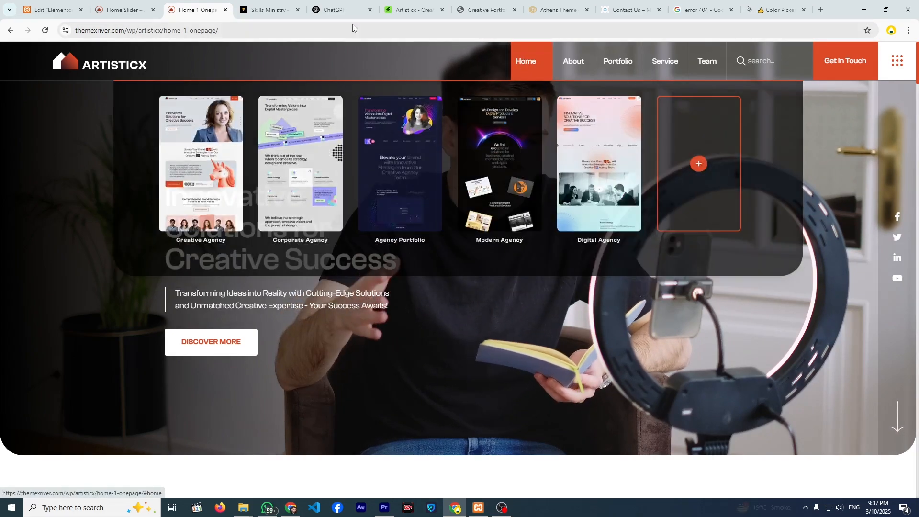
{"action": "left_click", "coordinate": [134, 5]}
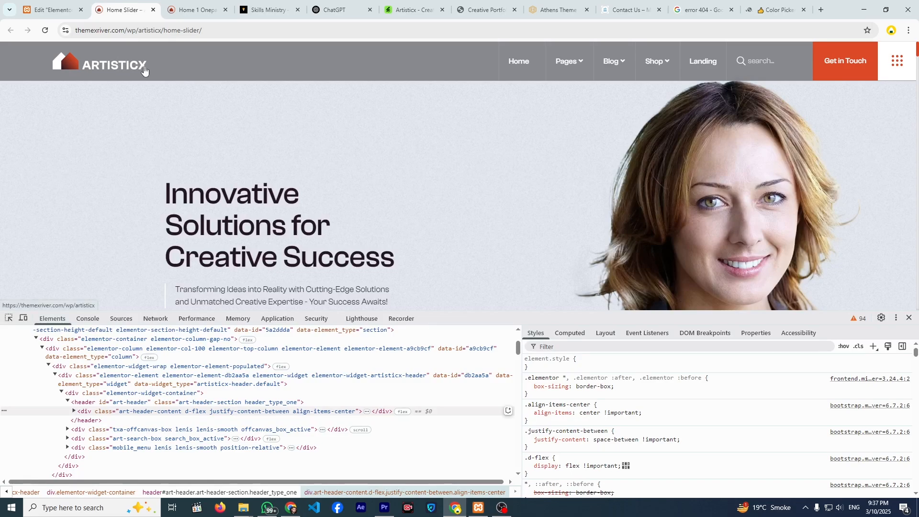
{"action": "left_click", "coordinate": [64, 15]}
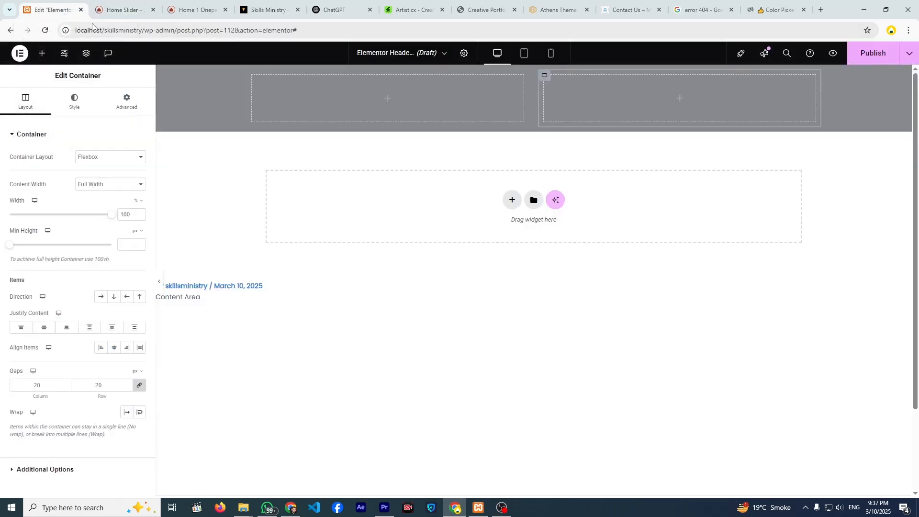
{"action": "left_click", "coordinate": [250, 81]}
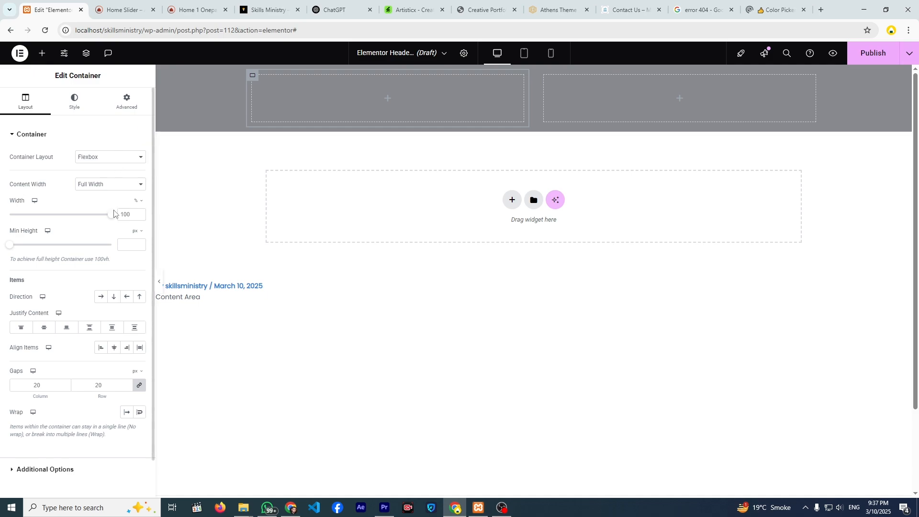
{"action": "left_click_drag", "start_coordinate": [112, 219], "coordinate": [40, 220]}
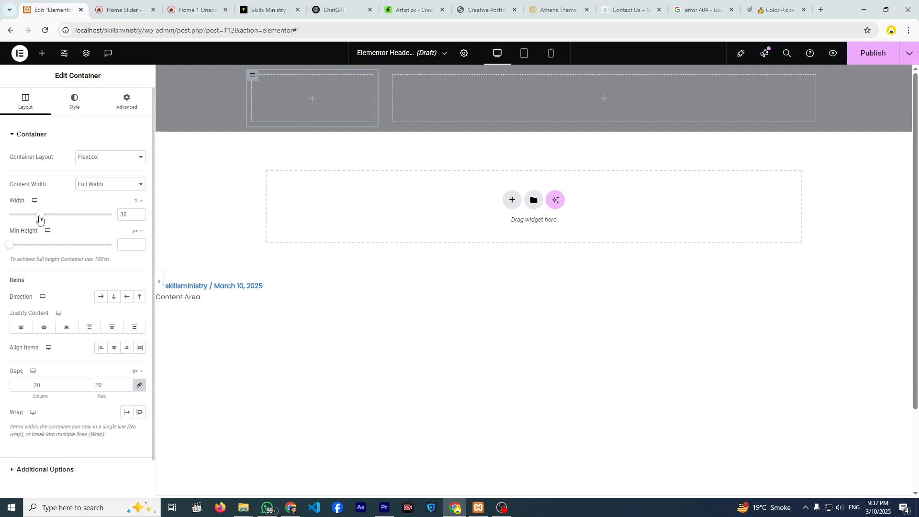
{"action": "left_click", "coordinate": [393, 76]}
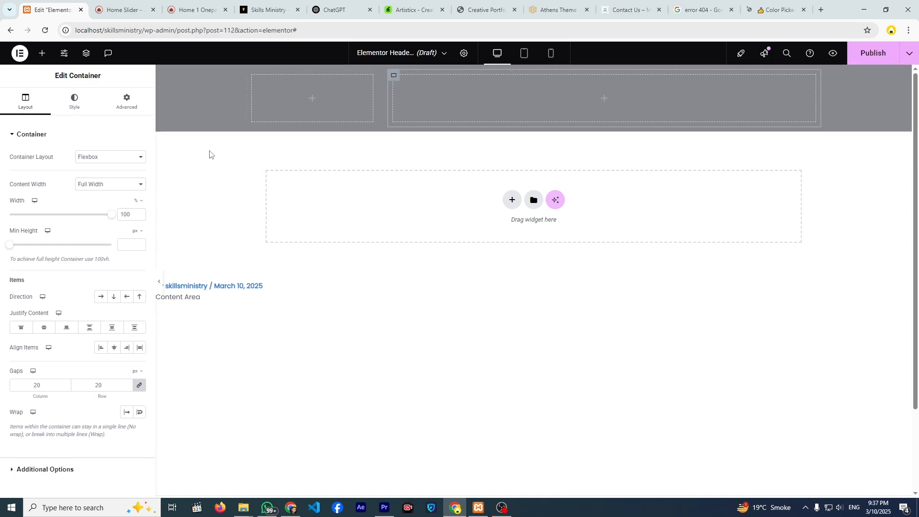
{"action": "left_click_drag", "start_coordinate": [113, 214], "coordinate": [70, 224]}
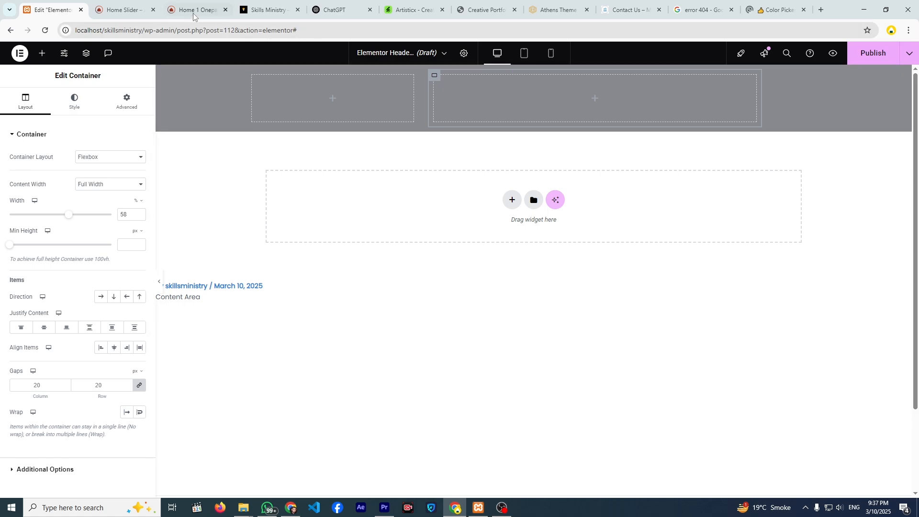
{"action": "left_click", "coordinate": [126, 9]}
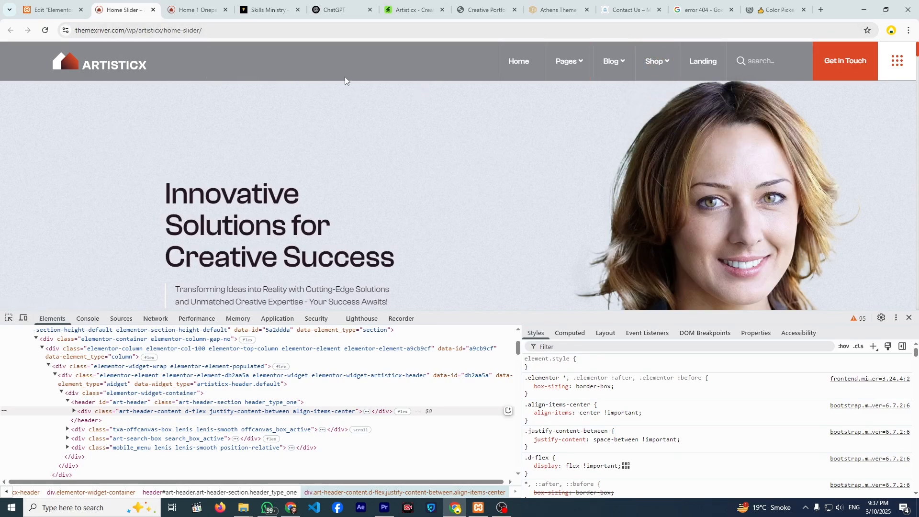
{"action": "left_click", "coordinate": [66, 9]}
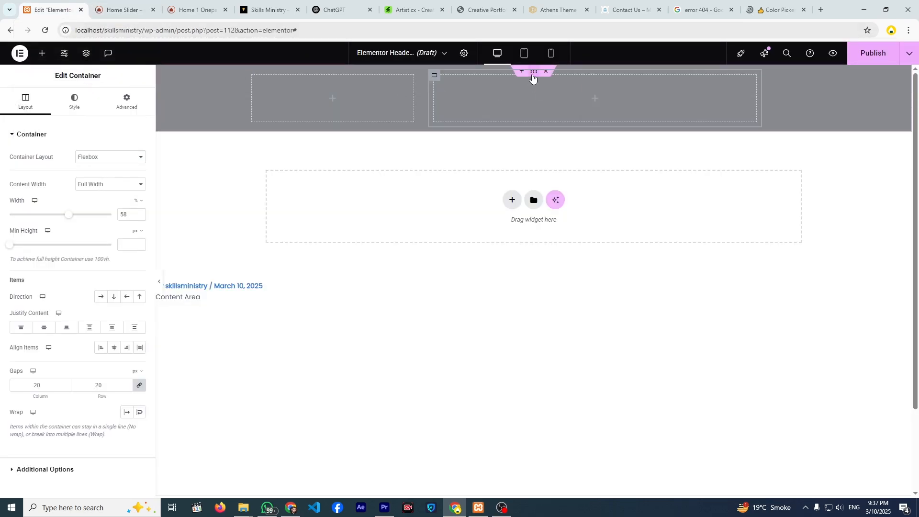
Show the outer header container's structure tree and set that container's Justify Content to End.
{"action": "left_click", "coordinate": [533, 75]}
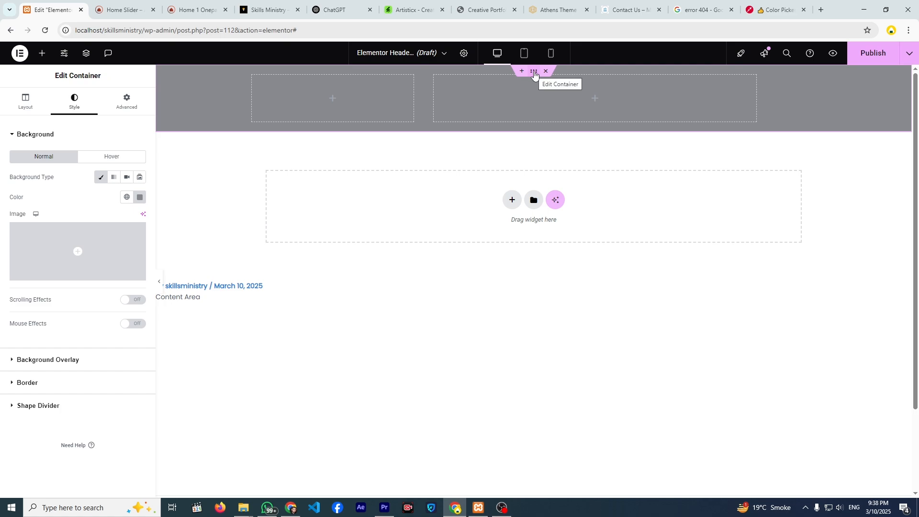
{"action": "right_click", "coordinate": [534, 75]}
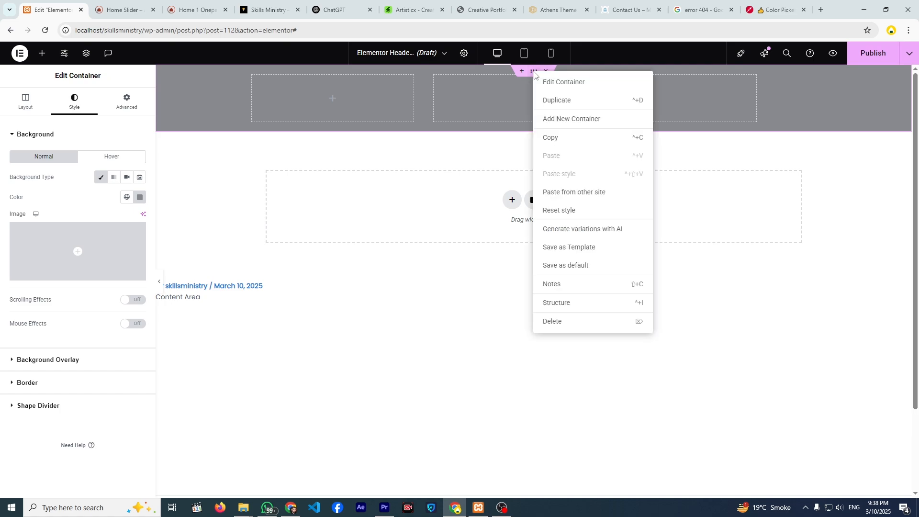
{"action": "left_click", "coordinate": [559, 302]}
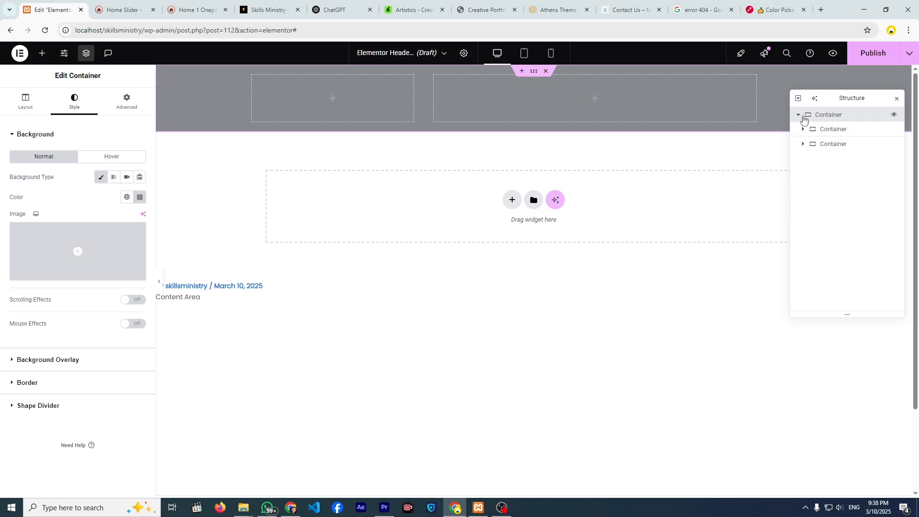
{"action": "left_click", "coordinate": [799, 116]}
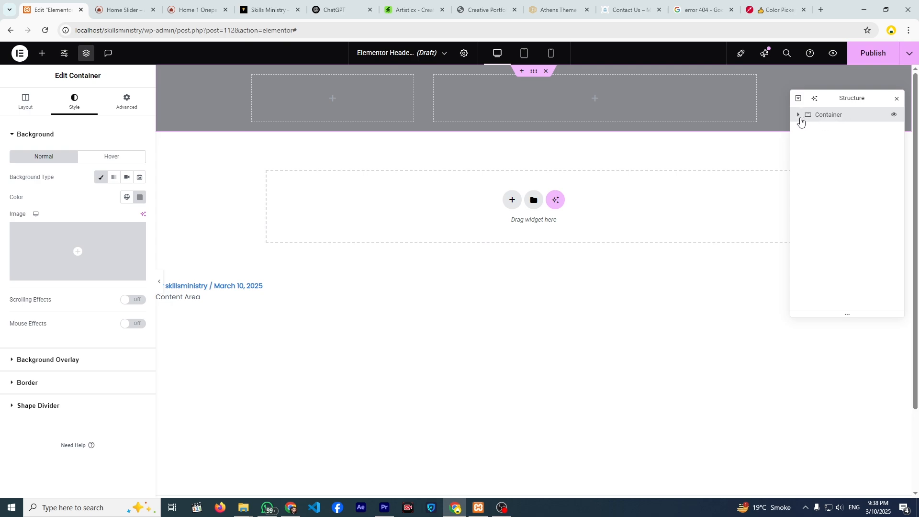
{"action": "left_click", "coordinate": [799, 116]}
{"action": "left_click", "coordinate": [36, 100]}
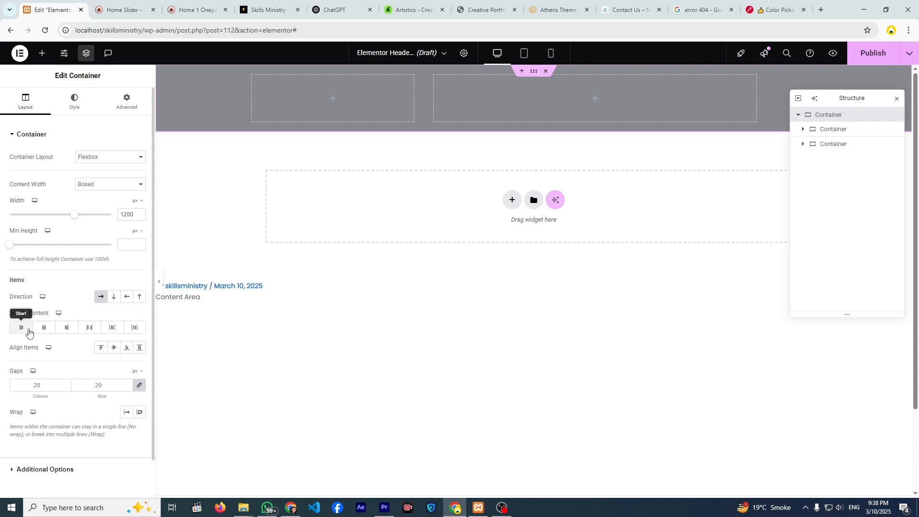
{"action": "left_click", "coordinate": [70, 334]}
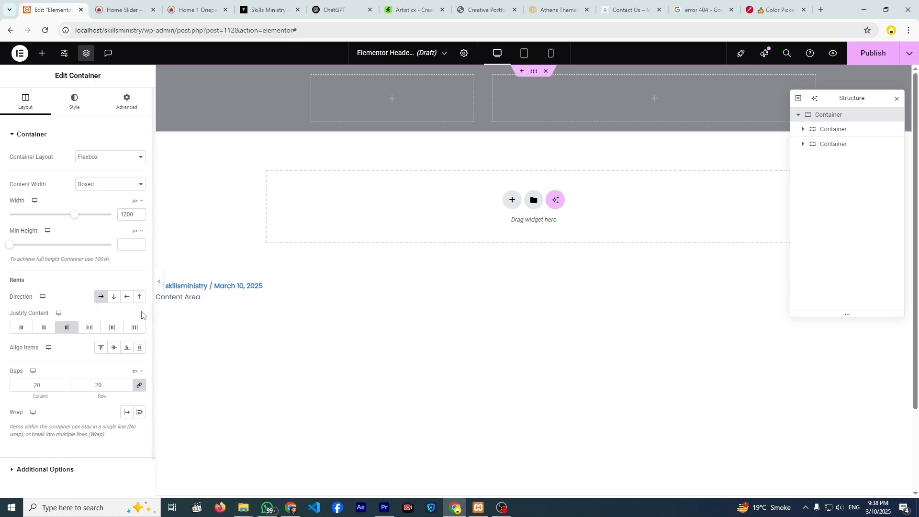
Set the outer header container's Justify Content to Space Between and its Content Width to Full Width, using the Artisticx header as reference.
{"action": "left_click", "coordinate": [91, 331]}
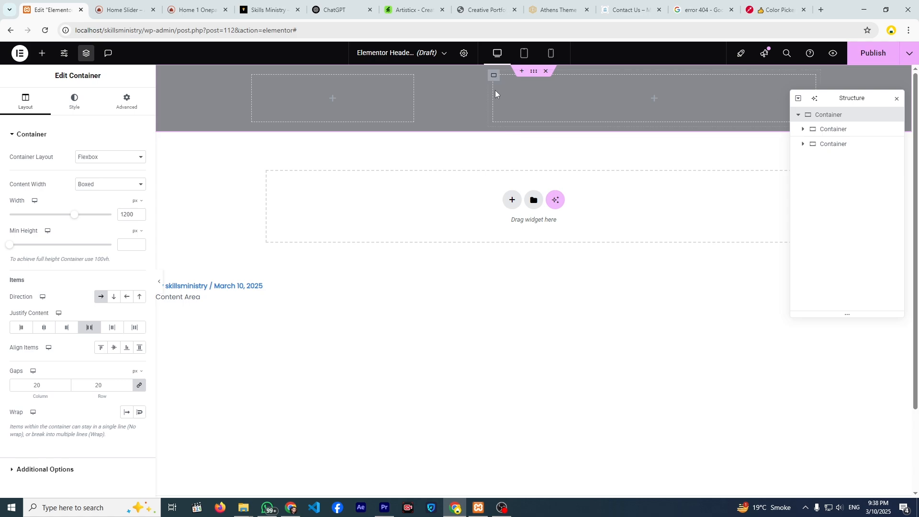
{"action": "left_click_drag", "start_coordinate": [846, 98], "coordinate": [849, 176]}
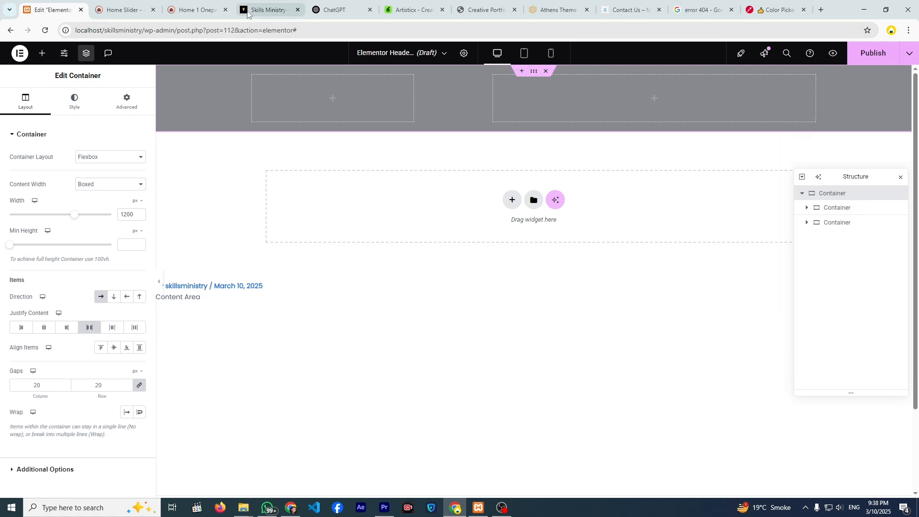
{"action": "left_click", "coordinate": [124, 9]}
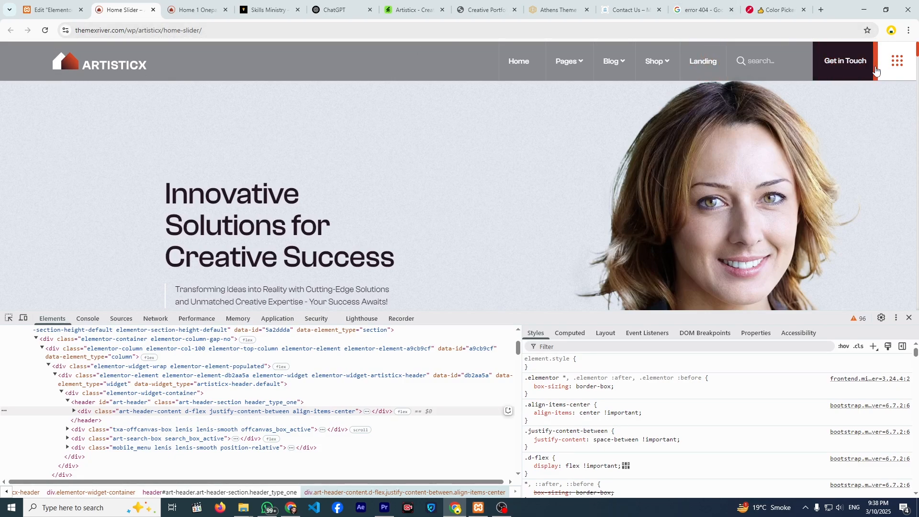
{"action": "left_click", "coordinate": [73, 2]}
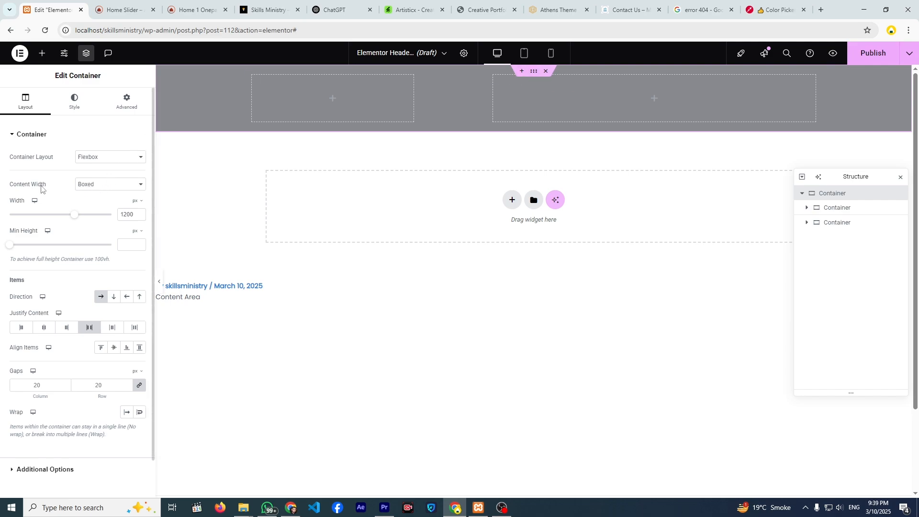
{"action": "left_click", "coordinate": [89, 186]}
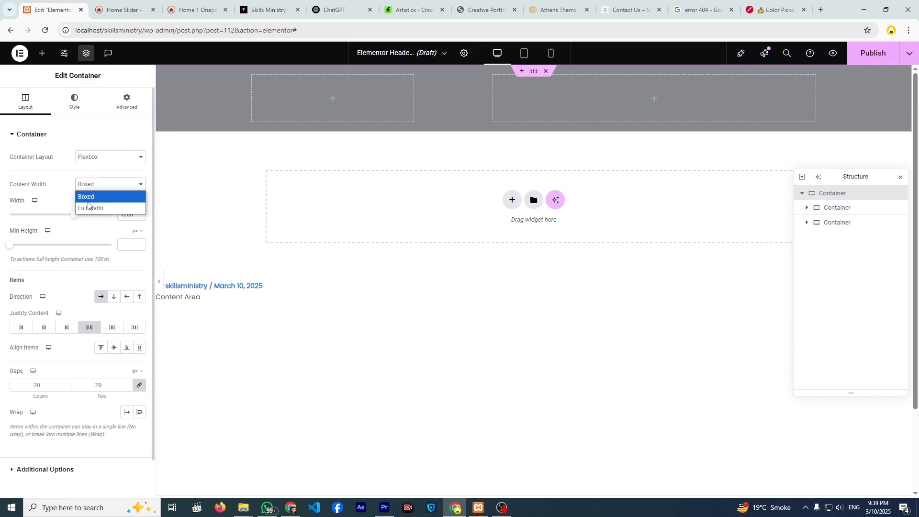
{"action": "left_click", "coordinate": [90, 208]}
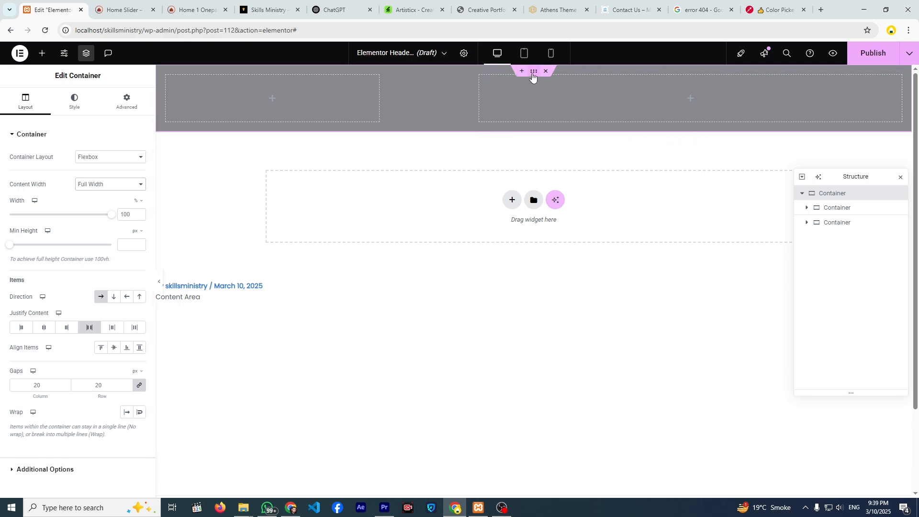
Save the logo image from the Artisticx demo header to the Downloads folder as logo-10.svg.
{"action": "left_click", "coordinate": [143, 4]}
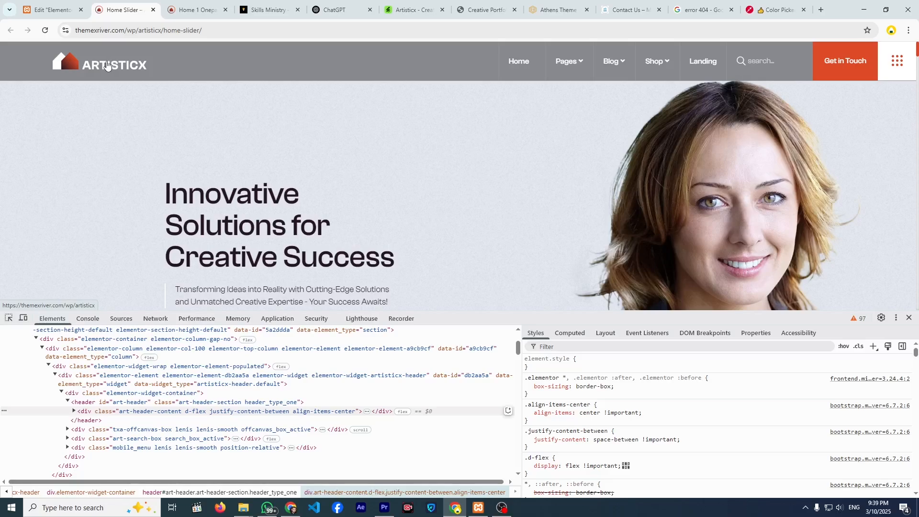
{"action": "right_click", "coordinate": [104, 64]}
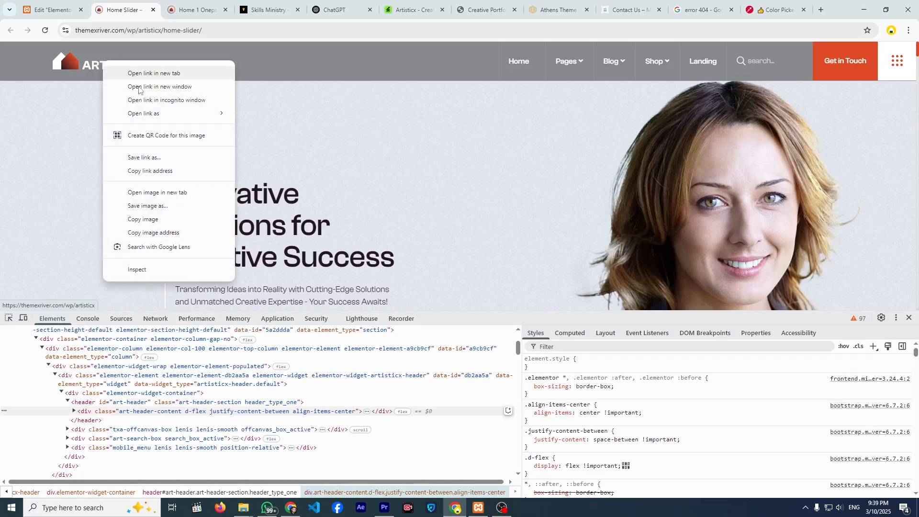
{"action": "left_click", "coordinate": [158, 206]}
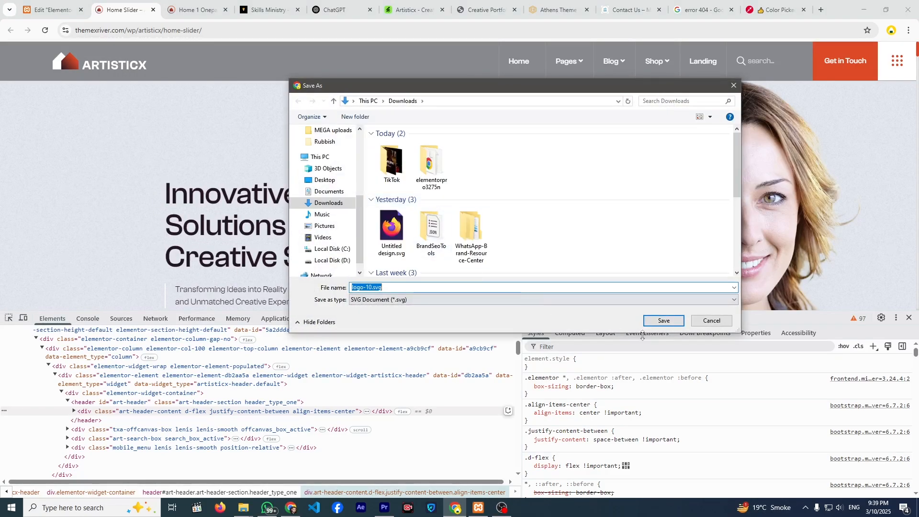
{"action": "left_click", "coordinate": [658, 324]}
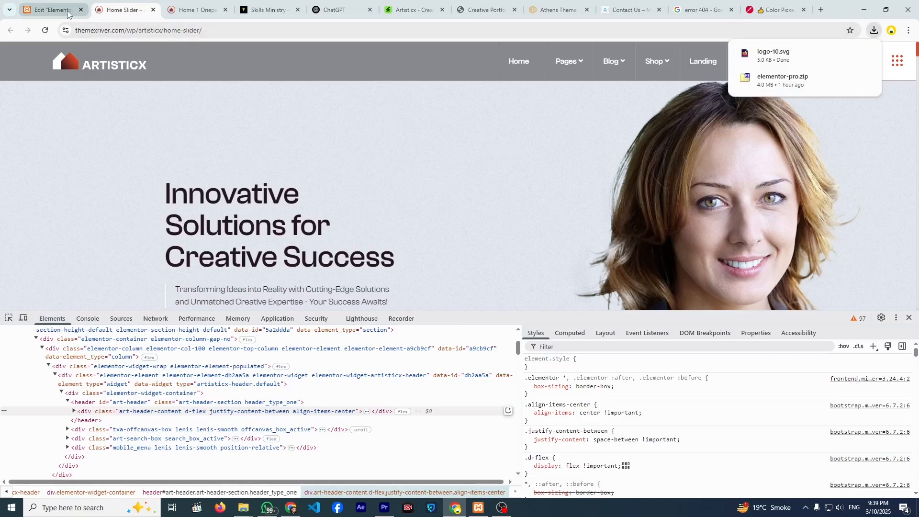
Open the Skills Ministry site's Customizer and bring up the media selection for changing the logo in its Site Identity settings.
{"action": "left_click", "coordinate": [268, 10]}
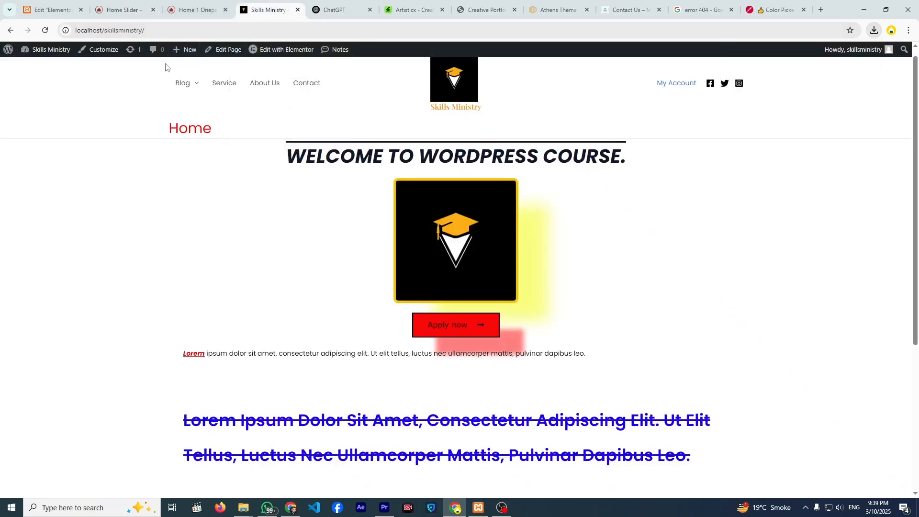
{"action": "mouse_move", "coordinate": [196, 85]}
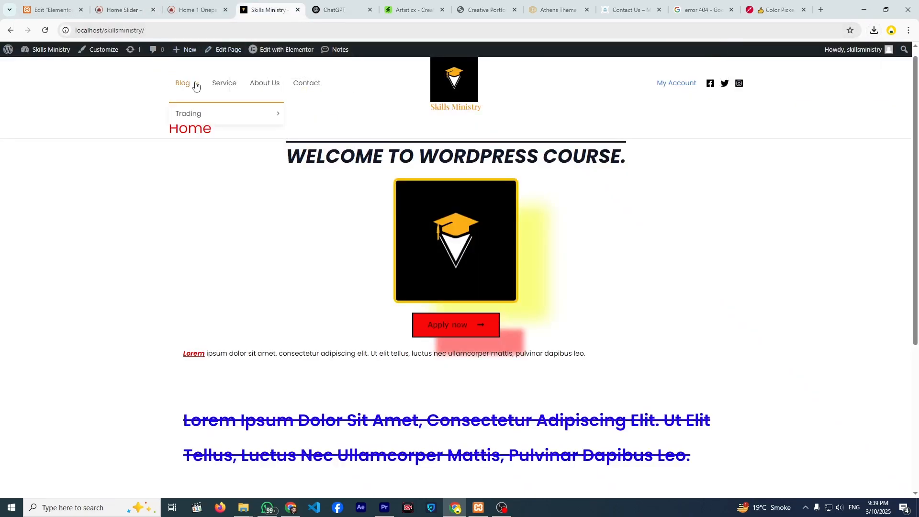
{"action": "left_click", "coordinate": [114, 54]}
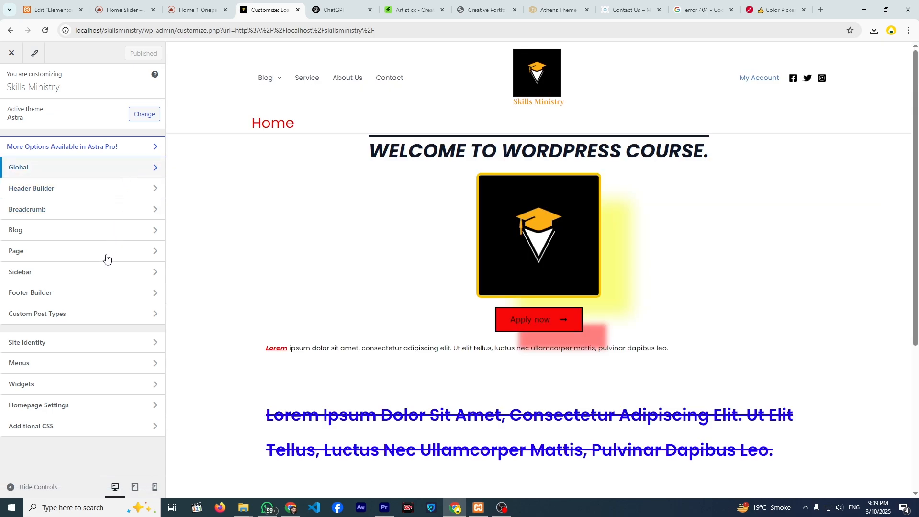
{"action": "left_click", "coordinate": [100, 352]}
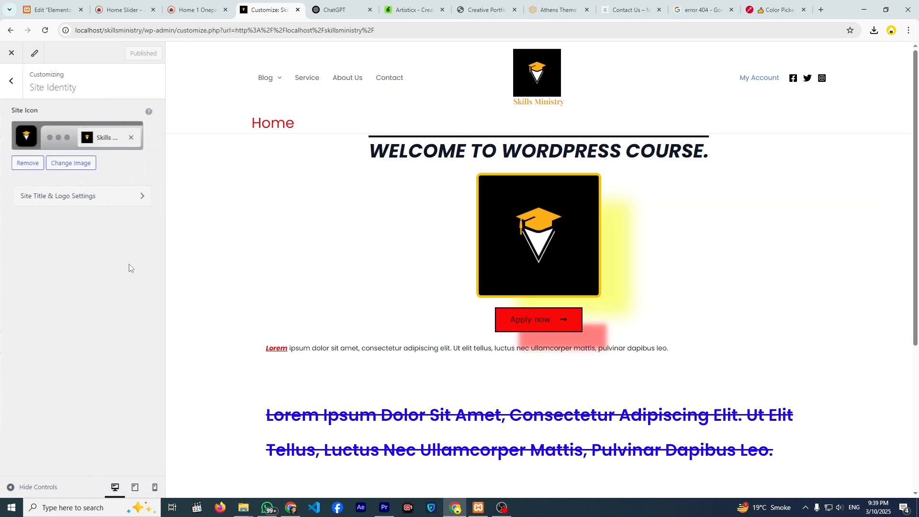
{"action": "left_click", "coordinate": [63, 197]}
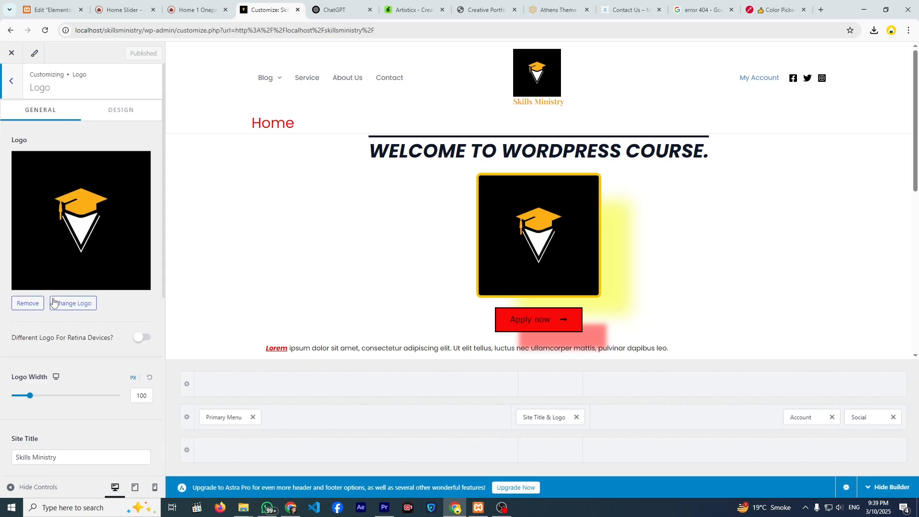
{"action": "left_click", "coordinate": [57, 304]}
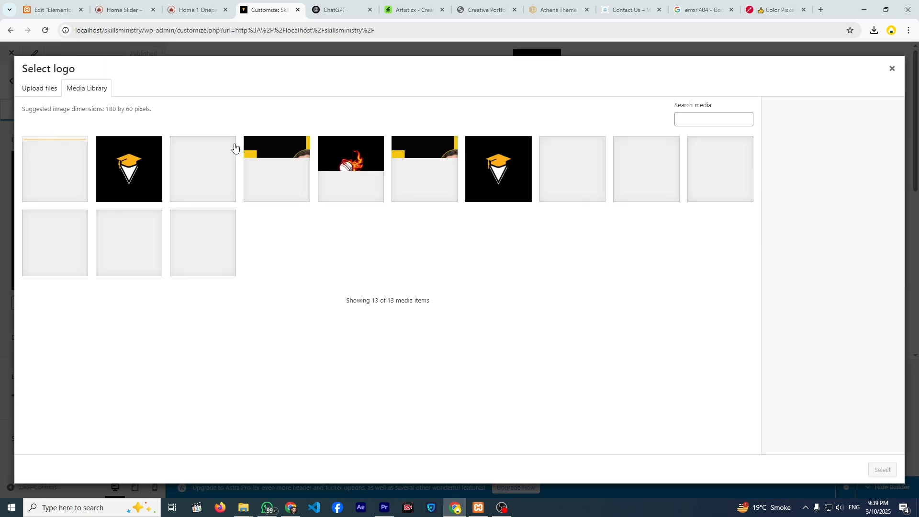
Try to upload the downloaded logo-10.svg as the site logo, and leave the Customizer.
{"action": "left_click", "coordinate": [874, 30]}
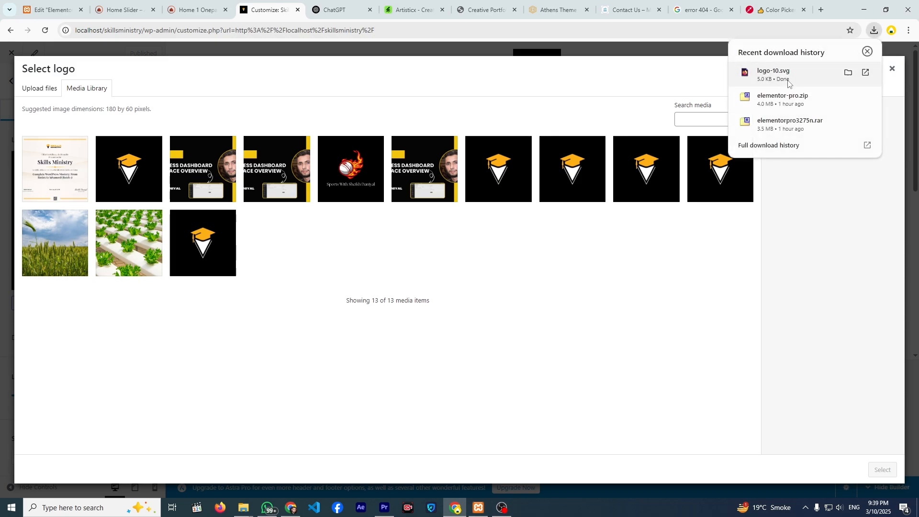
{"action": "left_click_drag", "start_coordinate": [789, 83], "coordinate": [469, 241]}
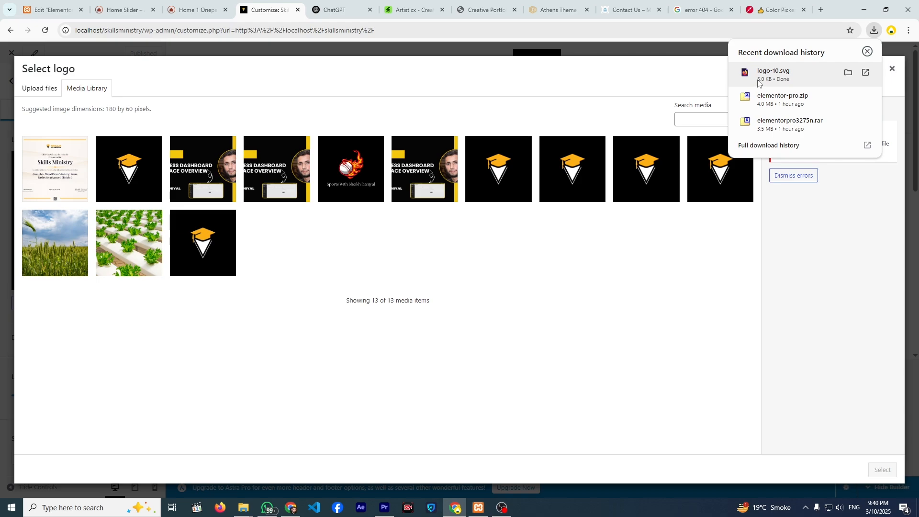
{"action": "left_click_drag", "start_coordinate": [758, 84], "coordinate": [585, 190]}
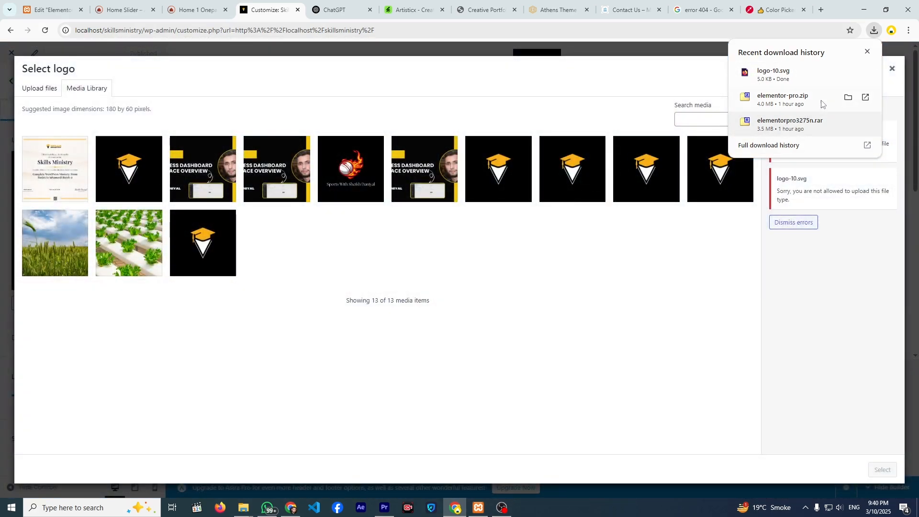
{"action": "left_click", "coordinate": [867, 52]}
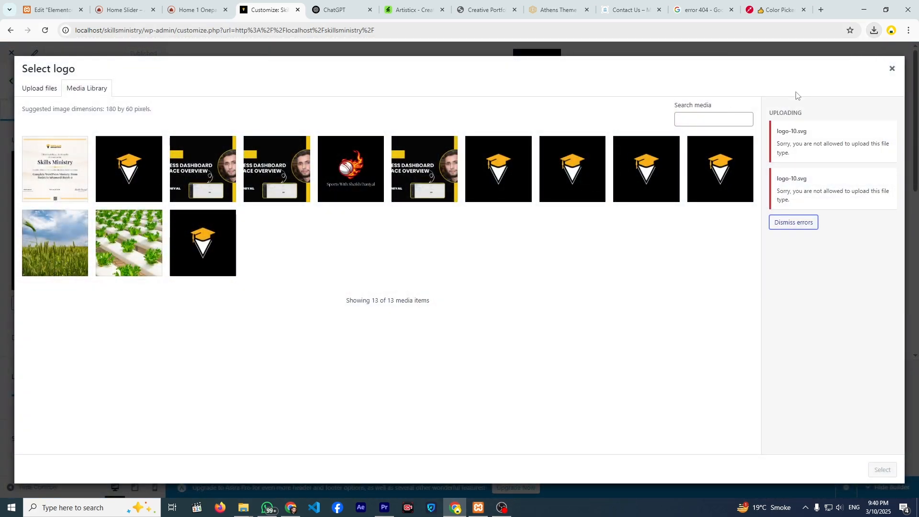
{"action": "left_click", "coordinate": [873, 30]}
{"action": "left_click", "coordinate": [892, 69]}
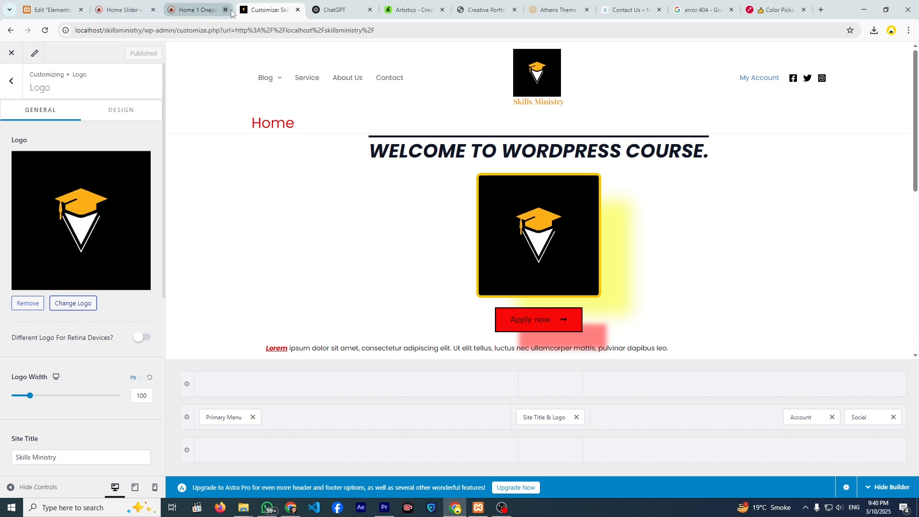
{"action": "left_click", "coordinate": [11, 56]}
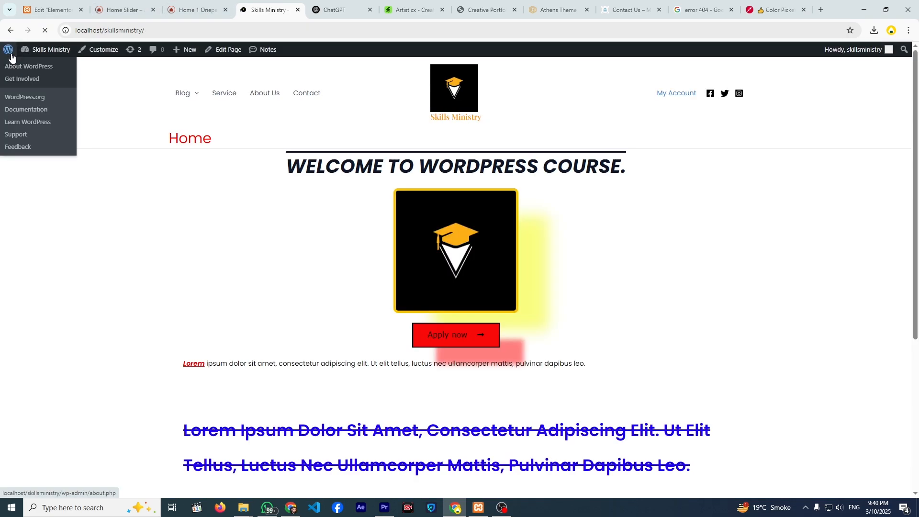
From the Skills Ministry dashboard, search the installable WordPress plugins for "svg help".
{"action": "left_click", "coordinate": [44, 55]}
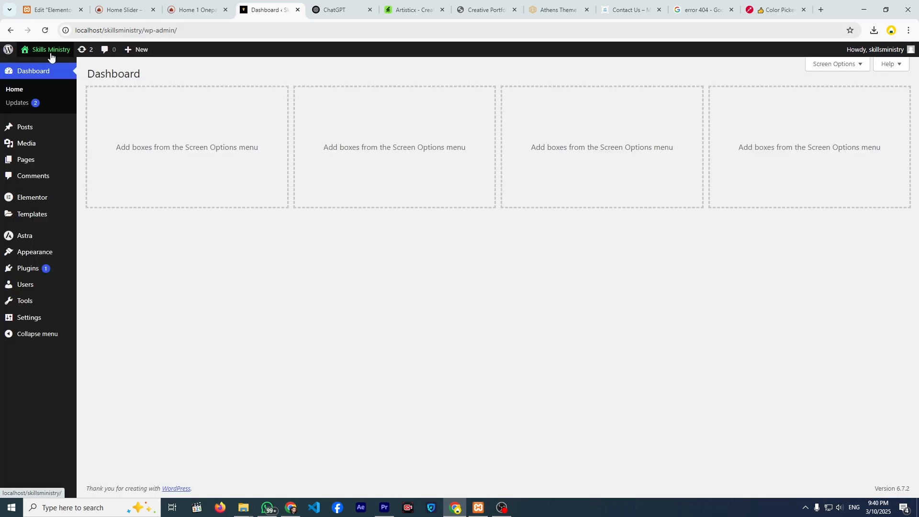
{"action": "mouse_move", "coordinate": [43, 268]}
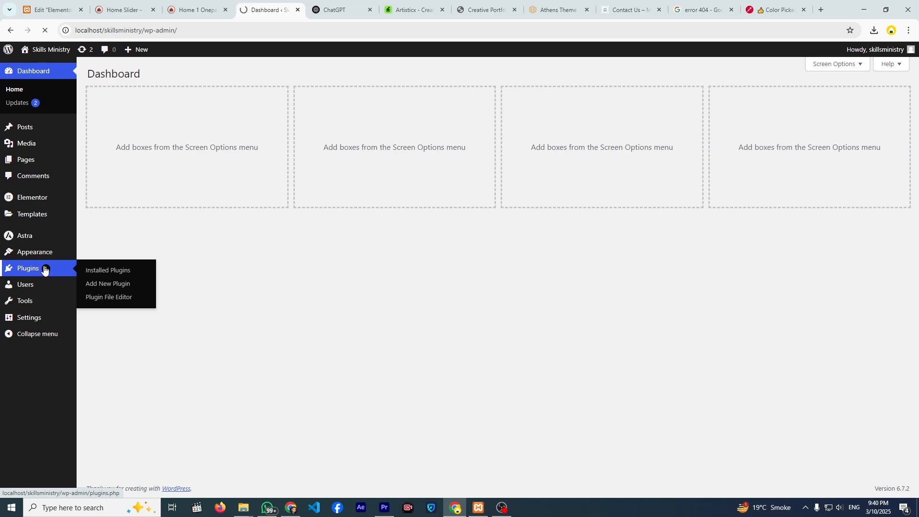
{"action": "left_click", "coordinate": [45, 268]}
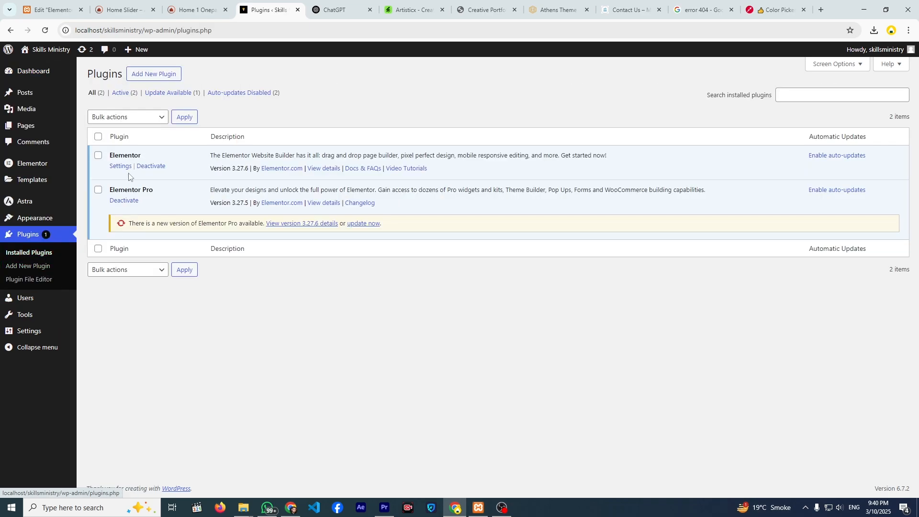
{"action": "left_click", "coordinate": [150, 74]}
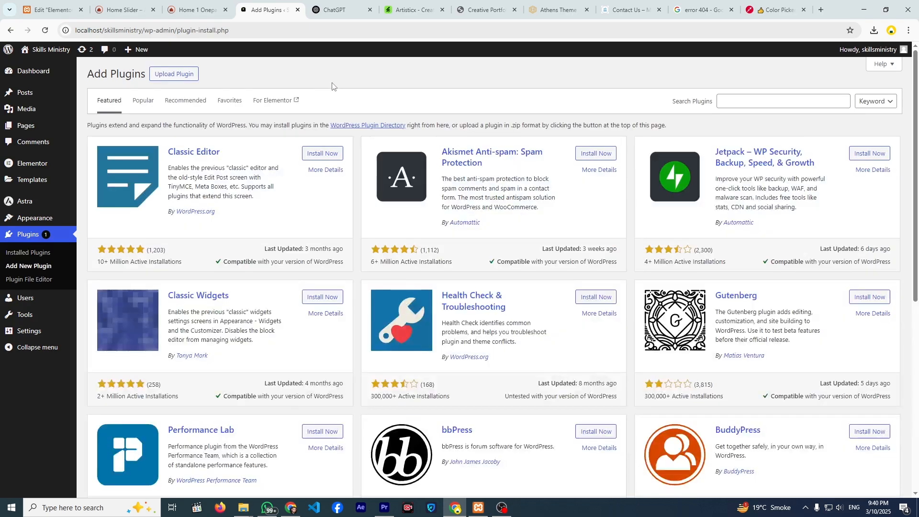
{"action": "left_click", "coordinate": [732, 102]}
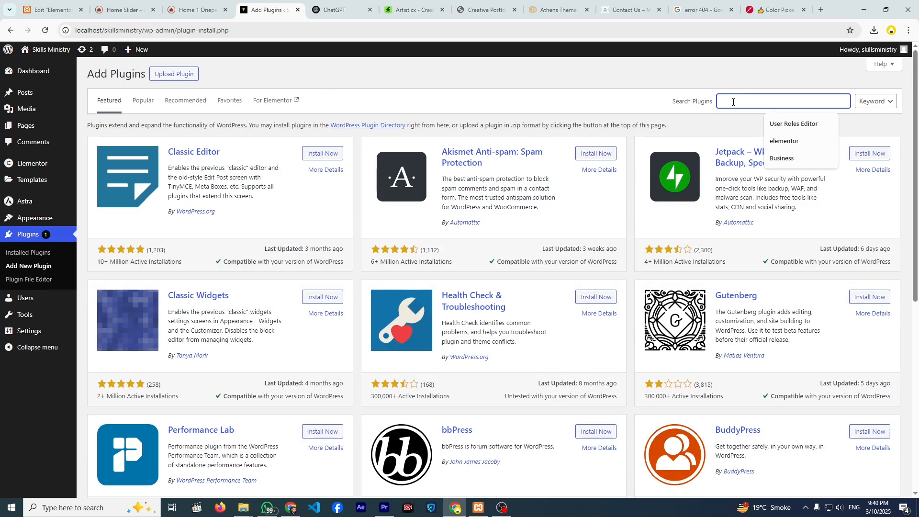
{"action": "type", "text": "svg"}
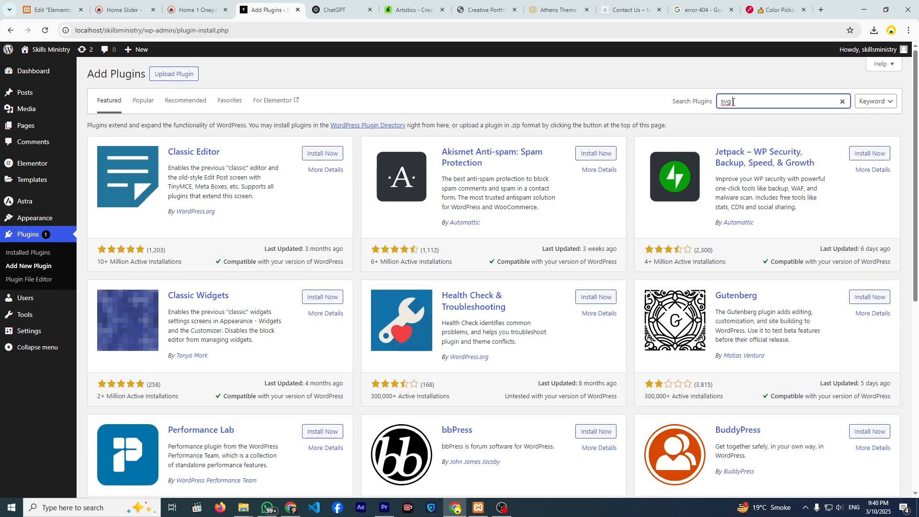
{"action": "type", "text": " help"}
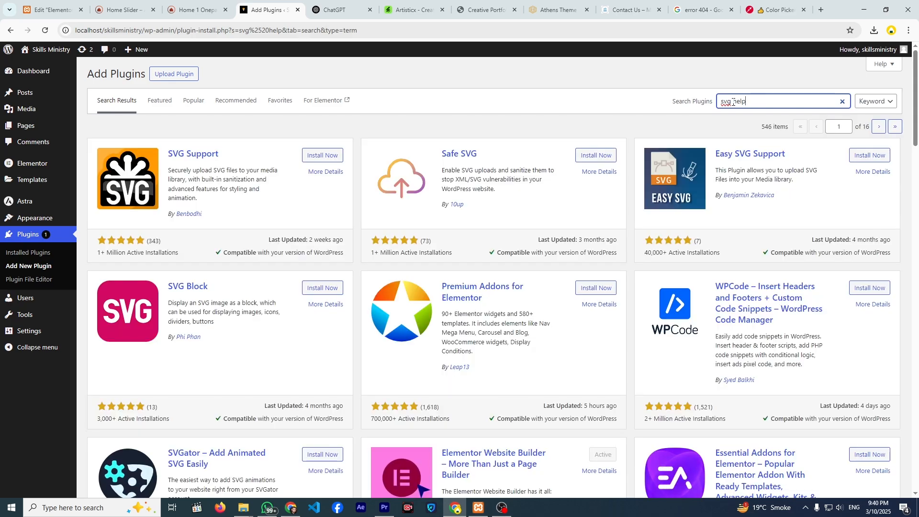
Install and activate the Safe SVG plugin, and reload the installed plugins page.
{"action": "left_click", "coordinate": [592, 159]}
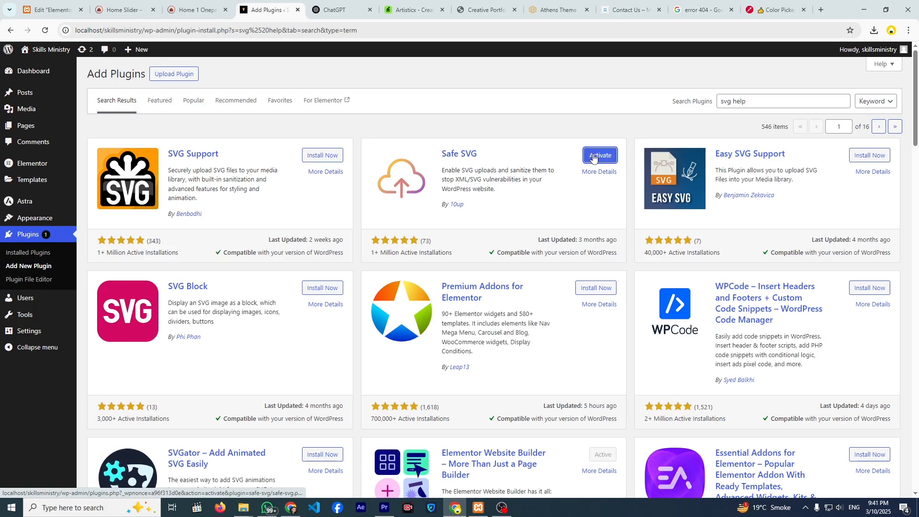
{"action": "left_click", "coordinate": [596, 159]}
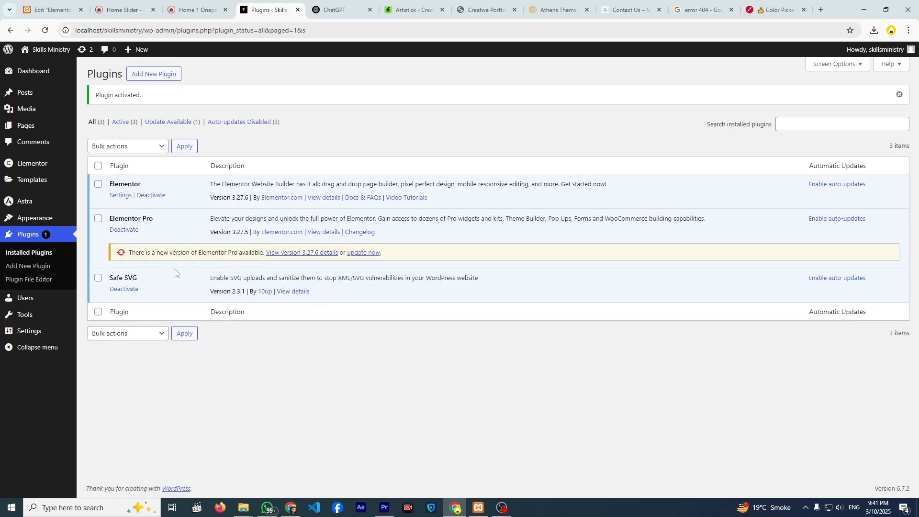
{"action": "left_click", "coordinate": [45, 31]}
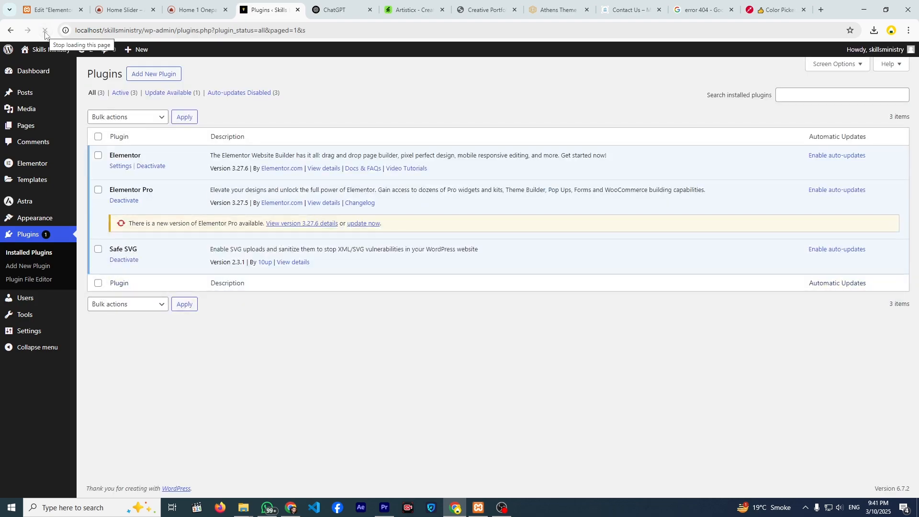
Upload the downloaded logo-10.svg to the site's Media Library.
{"action": "left_click", "coordinate": [50, 114]}
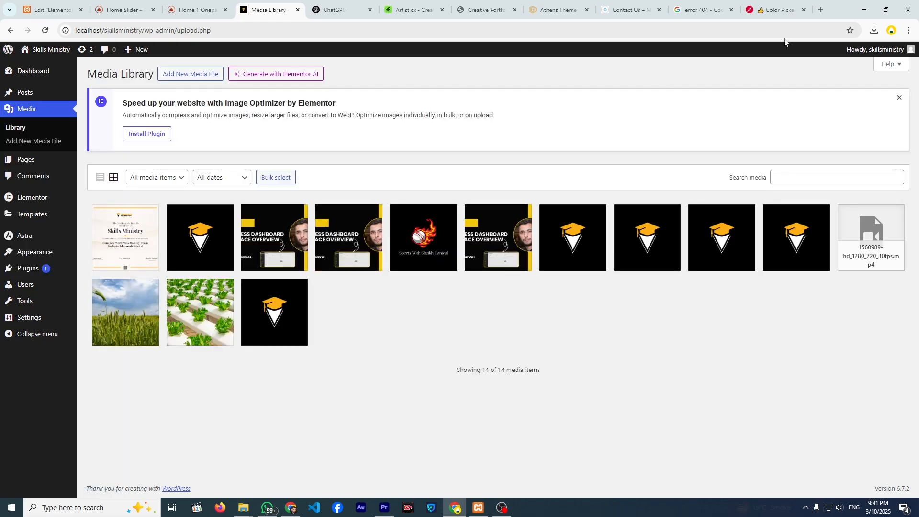
{"action": "left_click", "coordinate": [874, 30]}
{"action": "left_click_drag", "start_coordinate": [773, 73], "coordinate": [599, 240]}
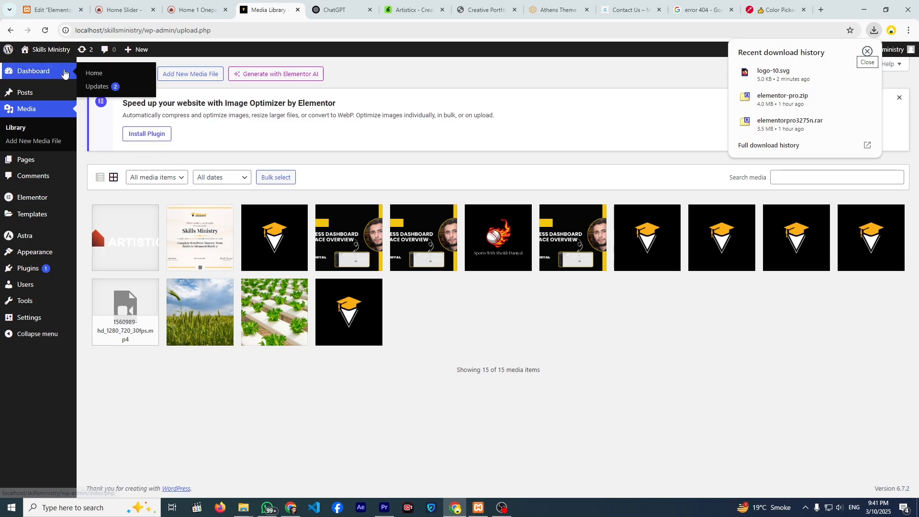
{"action": "mouse_move", "coordinate": [48, 65]}
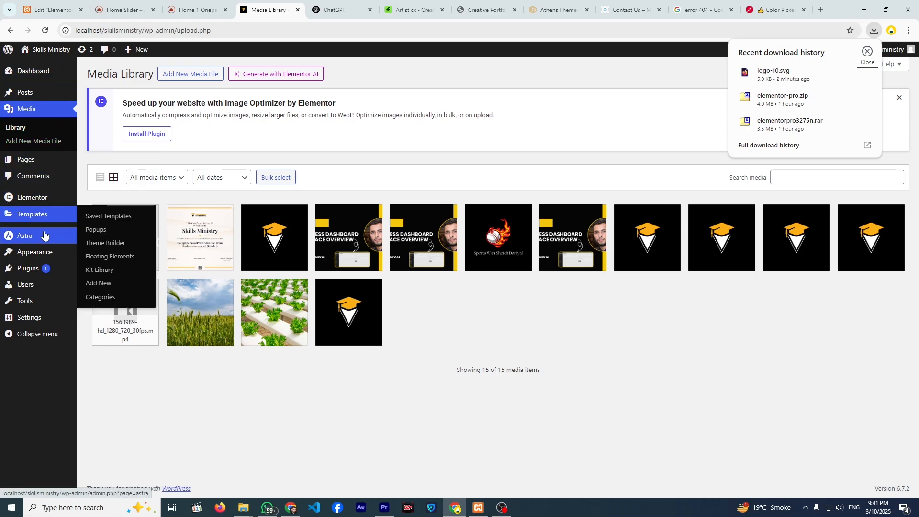
In the Customizer's Site Identity logo settings, choose logo-10.svg from the Media Library as the replacement site logo.
{"action": "mouse_move", "coordinate": [47, 264]}
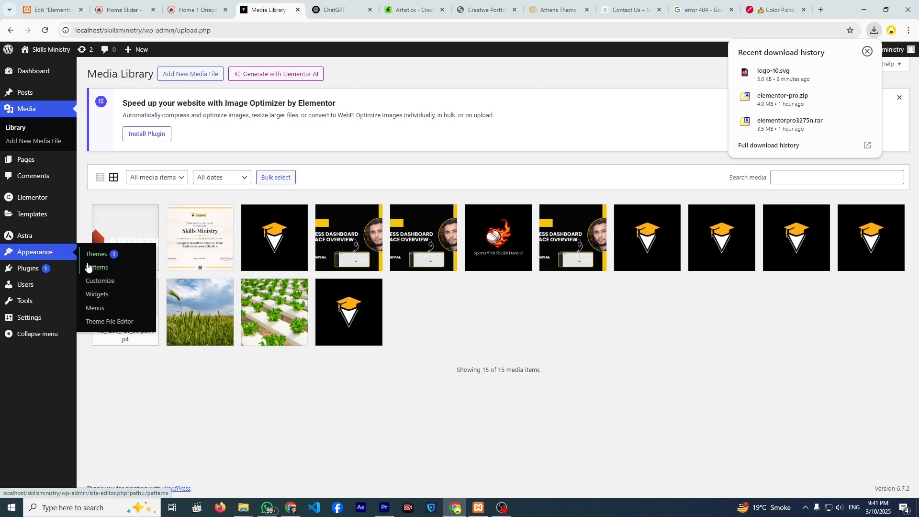
{"action": "left_click", "coordinate": [100, 282]}
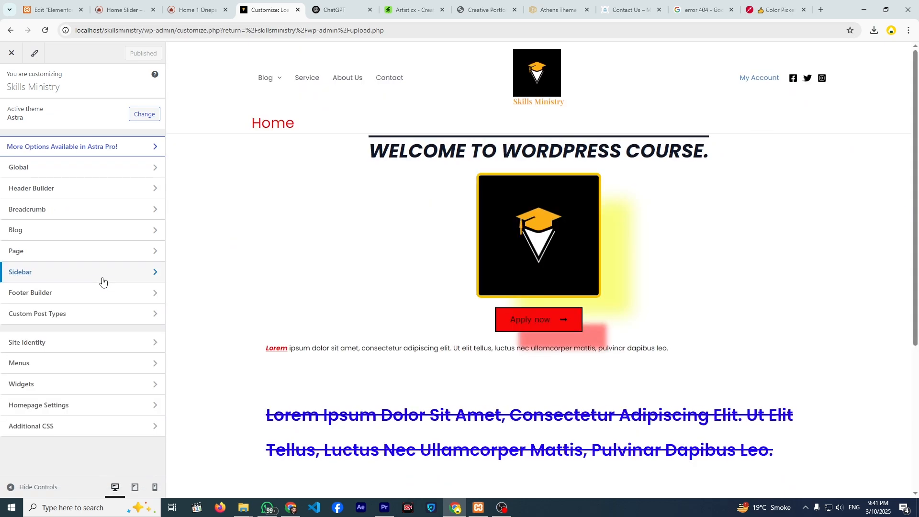
{"action": "left_click", "coordinate": [86, 342]}
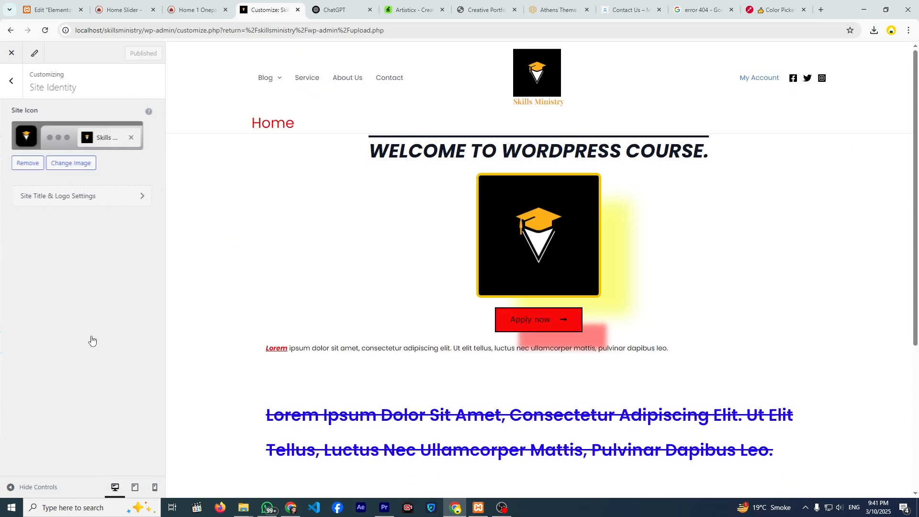
{"action": "left_click", "coordinate": [76, 197]}
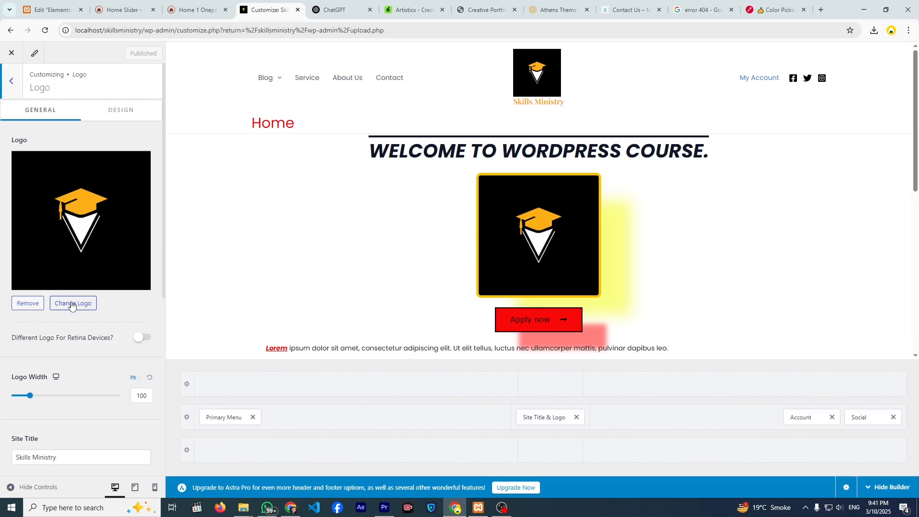
{"action": "left_click", "coordinate": [71, 304]}
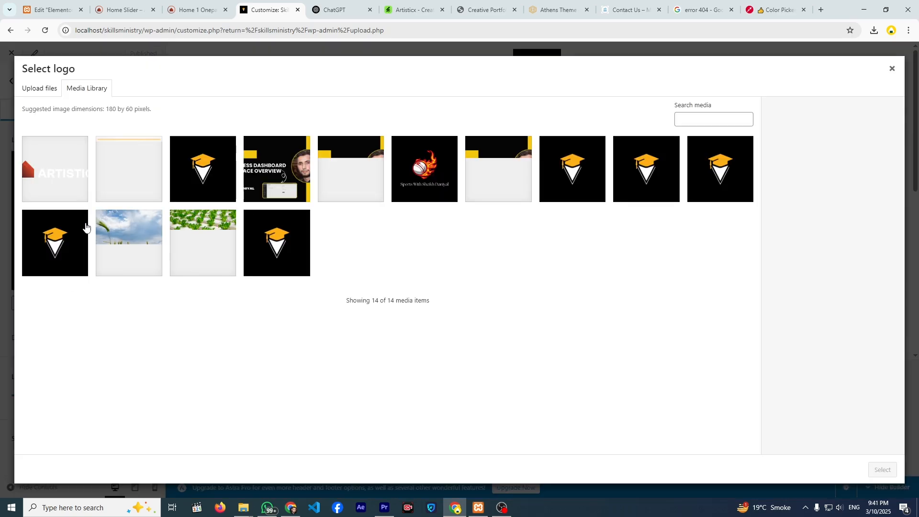
{"action": "left_click", "coordinate": [74, 196]}
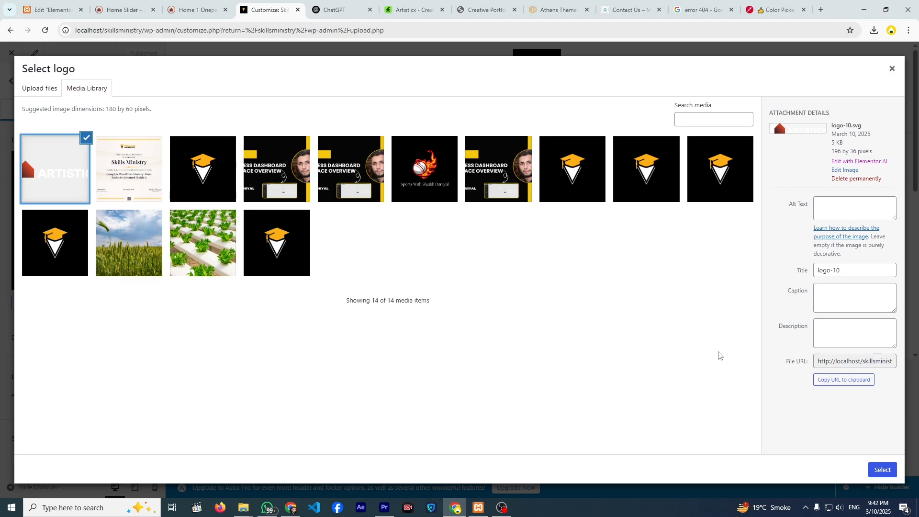
{"action": "left_click", "coordinate": [880, 470]}
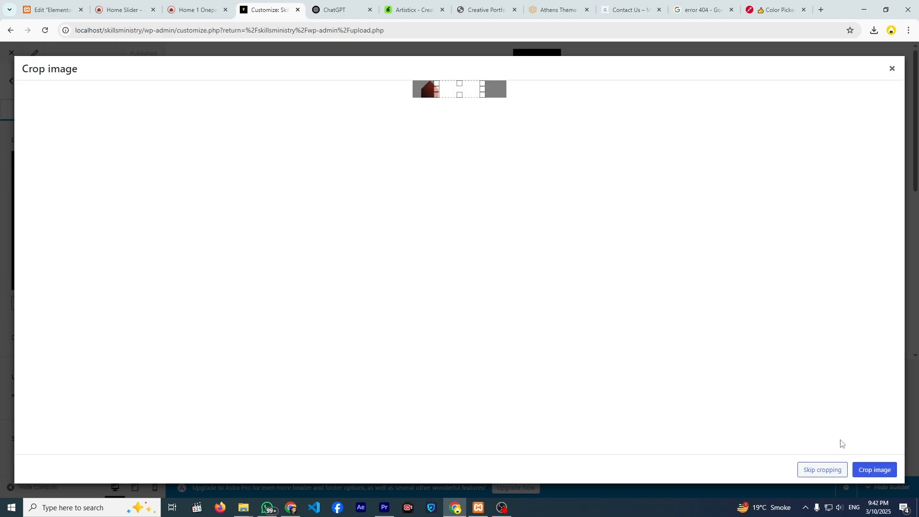
Extend the crop area across the full logo image, skip cropping, and publish the Customizer changes.
{"action": "left_click_drag", "start_coordinate": [482, 89], "coordinate": [508, 89]}
{"action": "left_click_drag", "start_coordinate": [437, 90], "coordinate": [401, 95]}
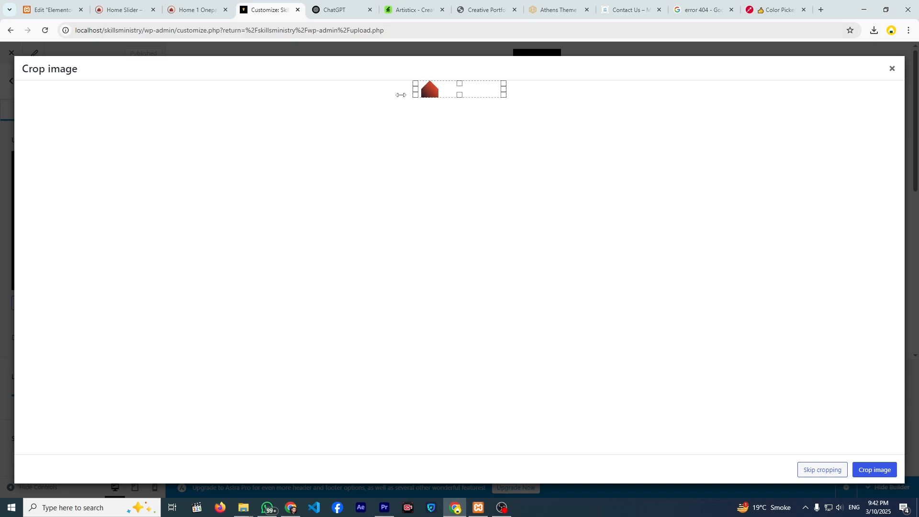
{"action": "left_click", "coordinate": [833, 475]}
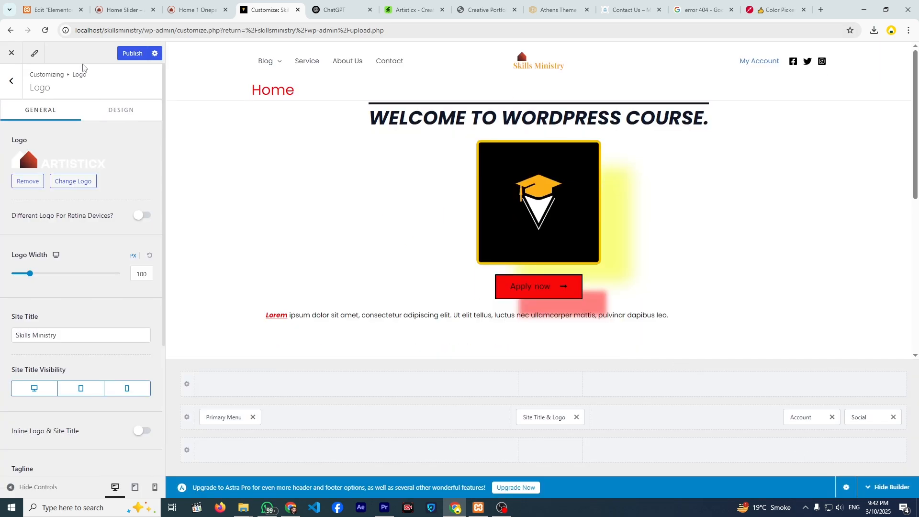
{"action": "left_click", "coordinate": [125, 54]}
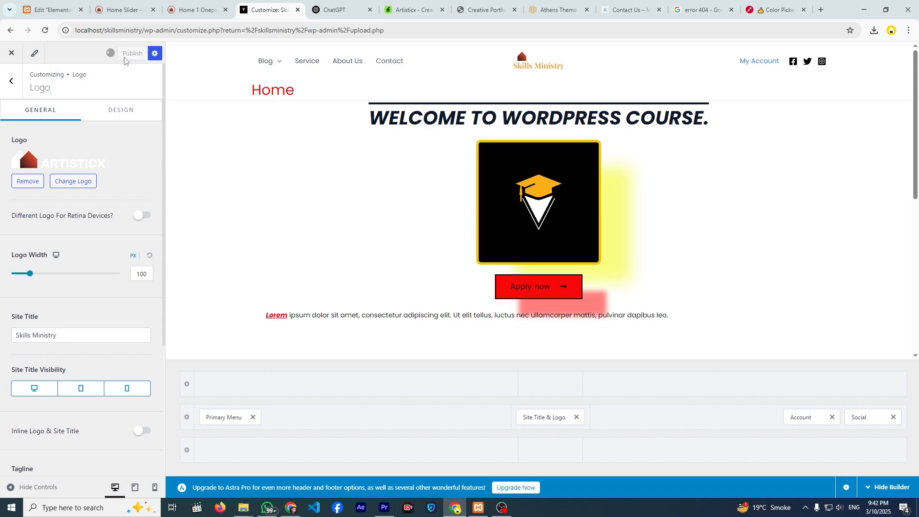
Return to the Elementor header template and publish it without adding a display condition.
{"action": "left_click", "coordinate": [192, 16]}
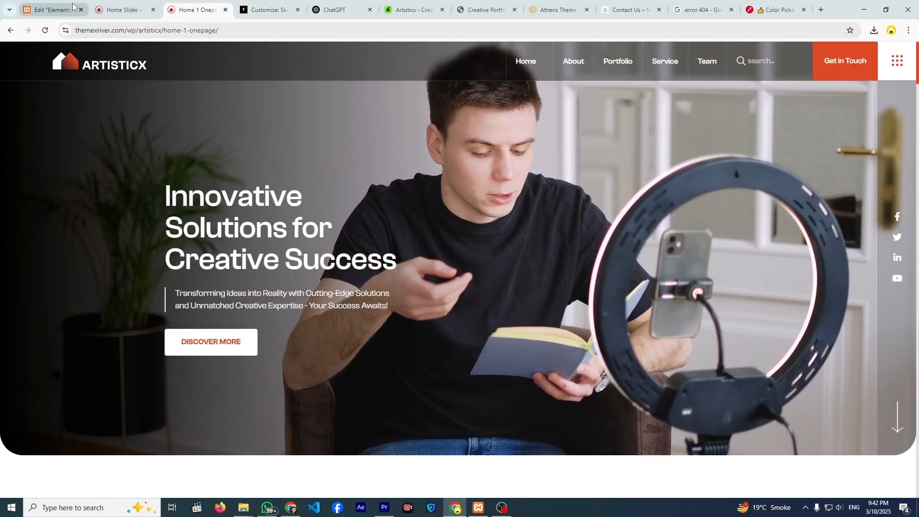
{"action": "left_click", "coordinate": [53, 9]}
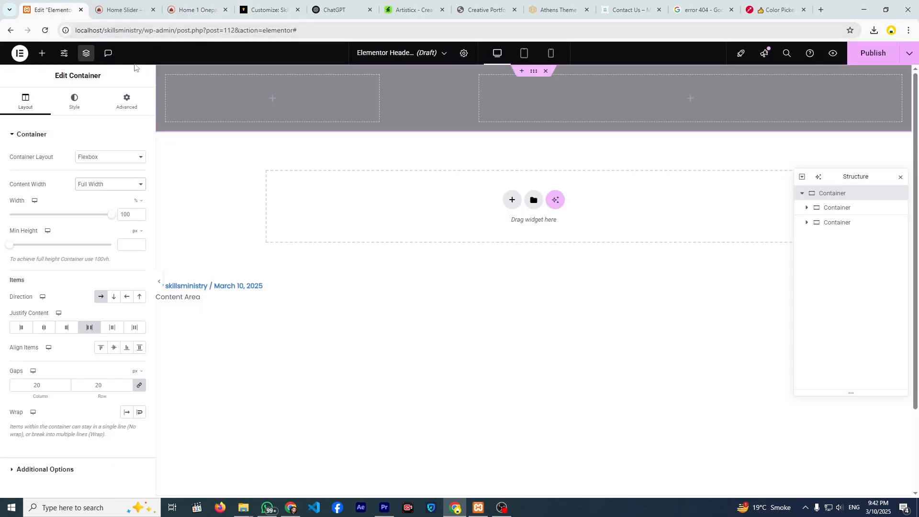
{"action": "left_click", "coordinate": [849, 61]}
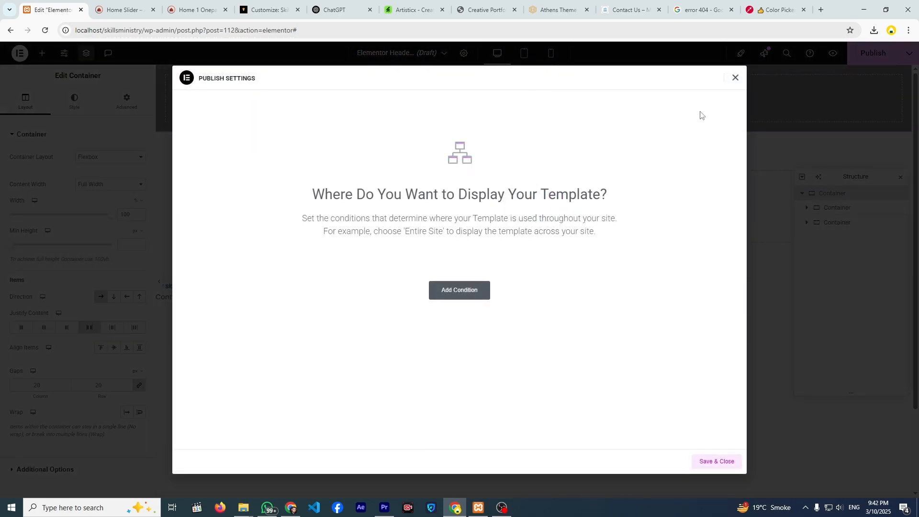
{"action": "left_click", "coordinate": [716, 460]}
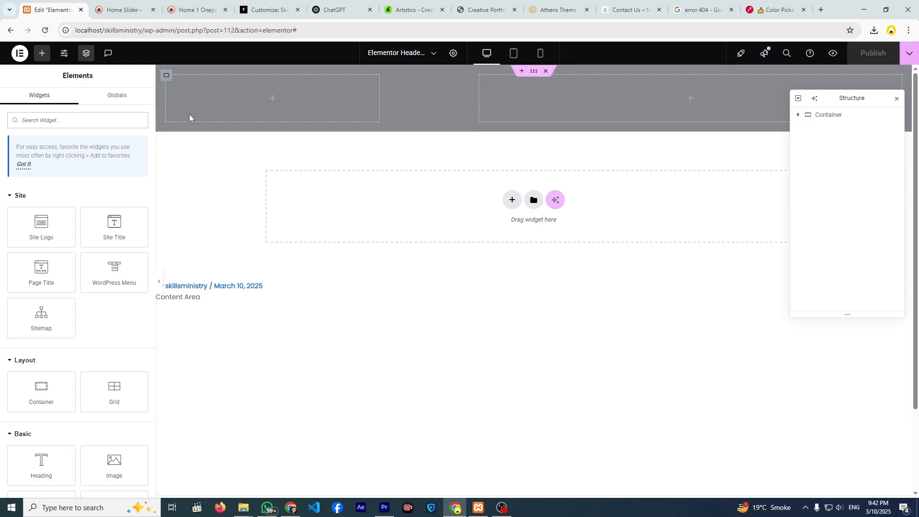
Add a Site Logo widget to the 30% wide first inner container of the header.
{"action": "left_click", "coordinate": [169, 77]}
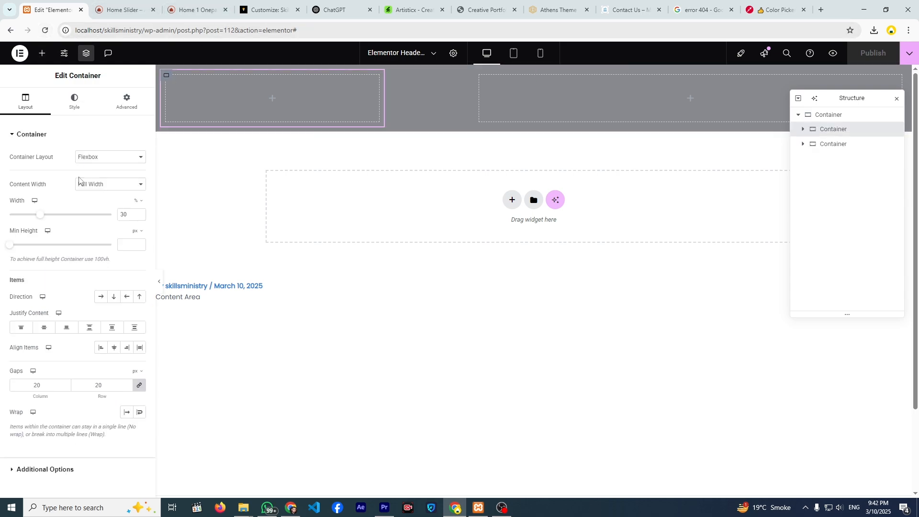
{"action": "left_click", "coordinate": [41, 54]}
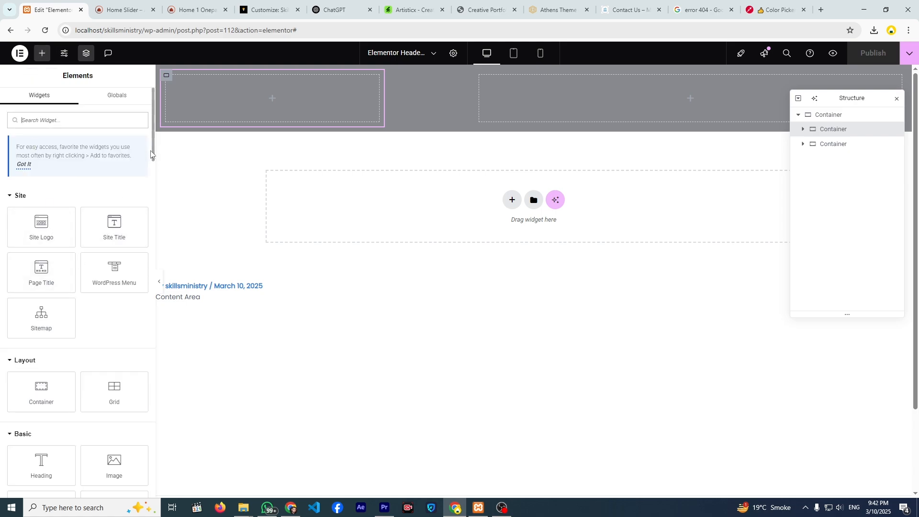
{"action": "scroll", "coordinate": [151, 181], "scroll_direction": "down", "scroll_amount": 8}
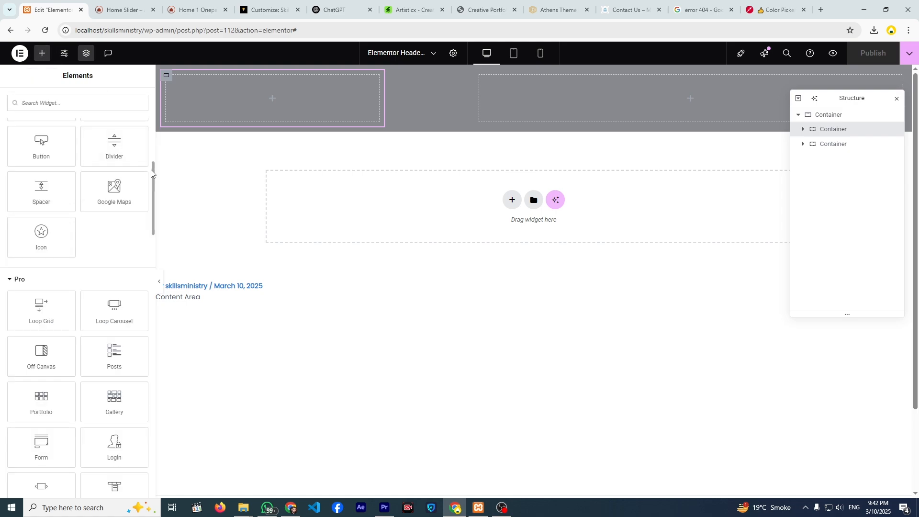
{"action": "scroll", "coordinate": [151, 172], "scroll_direction": "down", "scroll_amount": 8}
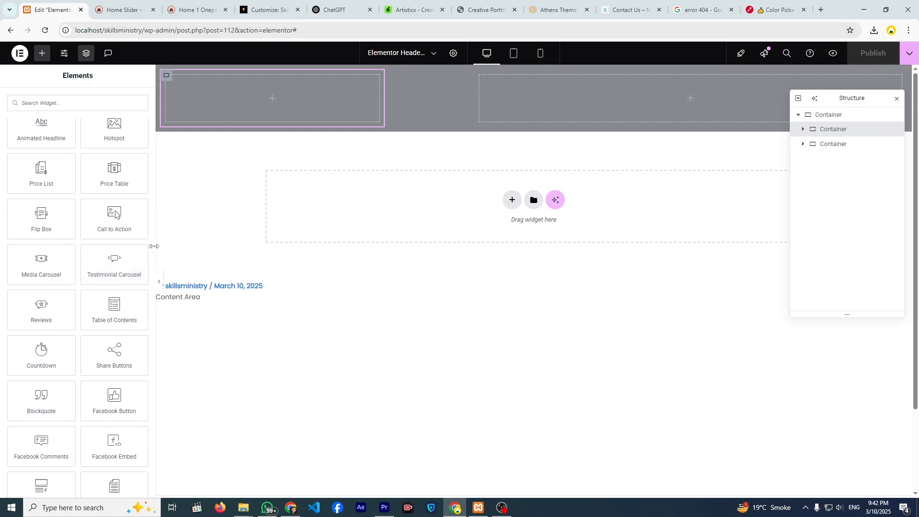
{"action": "left_click_drag", "start_coordinate": [151, 246], "coordinate": [139, 106]}
{"action": "left_click_drag", "start_coordinate": [40, 196], "coordinate": [198, 115]}
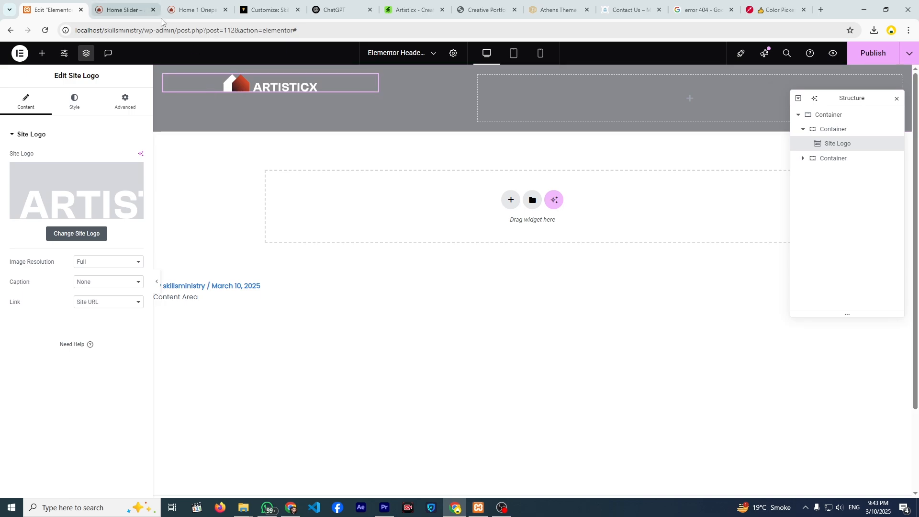
Check the demo header's navigation, add a WordPress Menu widget to the header's second inner container, and move the Structure window clear of the header.
{"action": "left_click", "coordinate": [136, 8]}
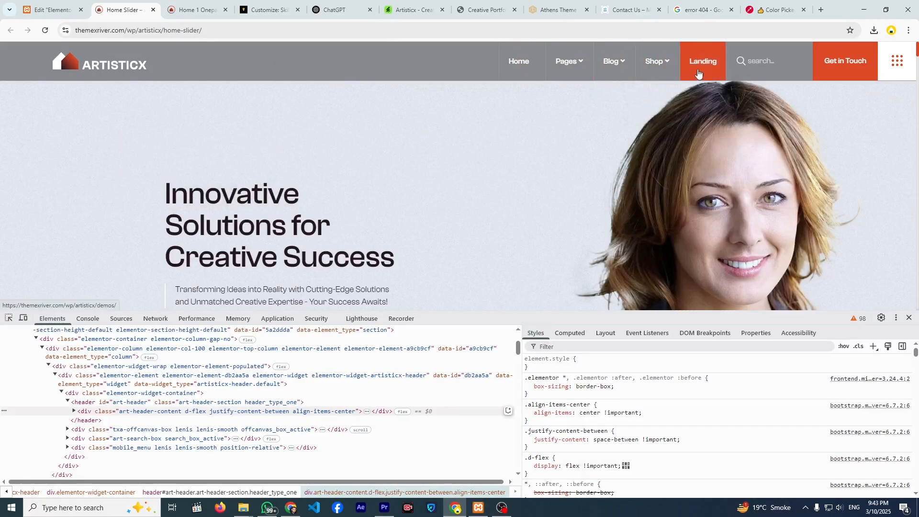
{"action": "left_click", "coordinate": [66, 17]}
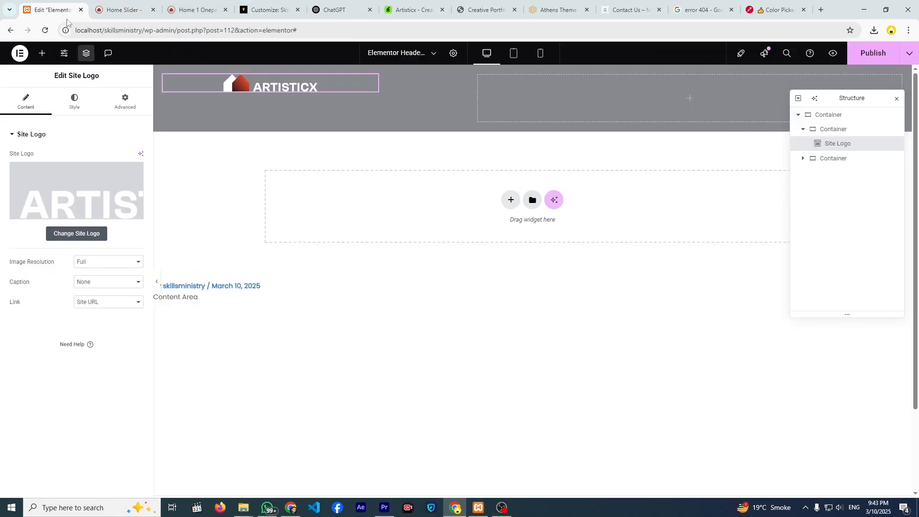
{"action": "left_click", "coordinate": [43, 53]}
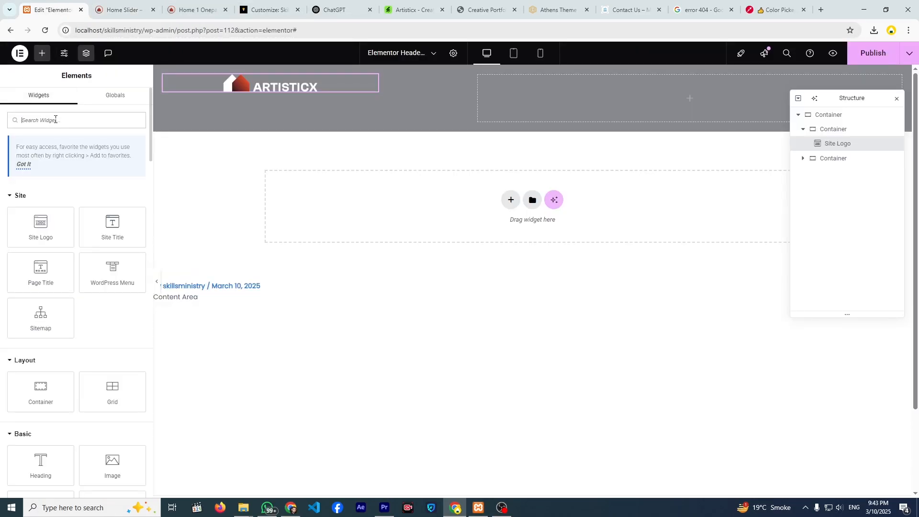
{"action": "type", "text": "Menu"}
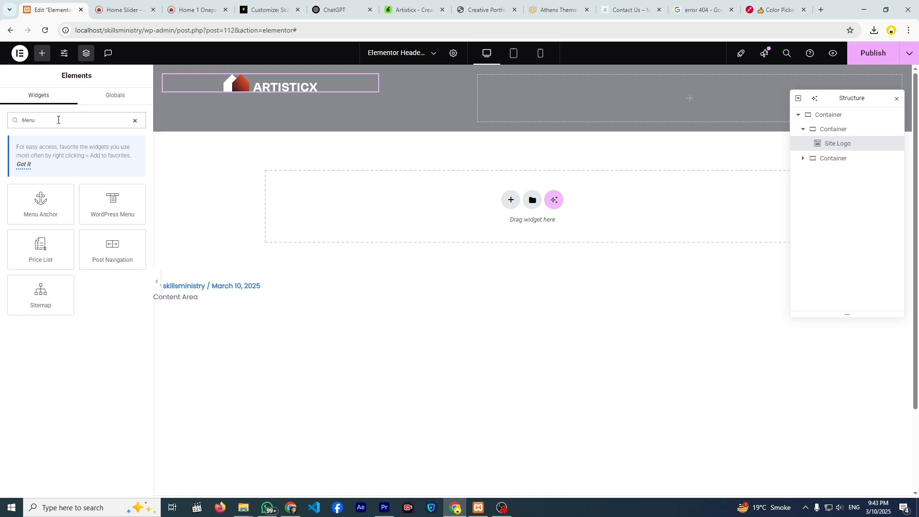
{"action": "left_click_drag", "start_coordinate": [103, 211], "coordinate": [514, 113]}
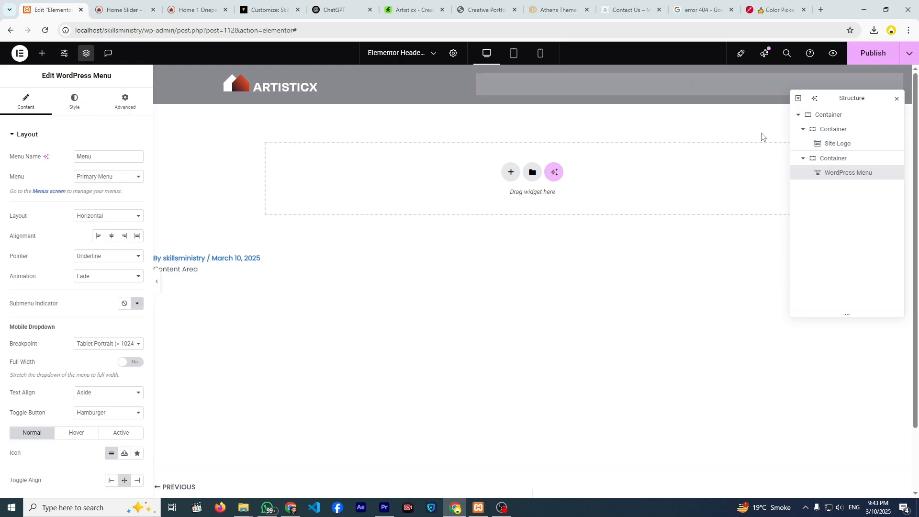
{"action": "left_click_drag", "start_coordinate": [839, 99], "coordinate": [837, 185]}
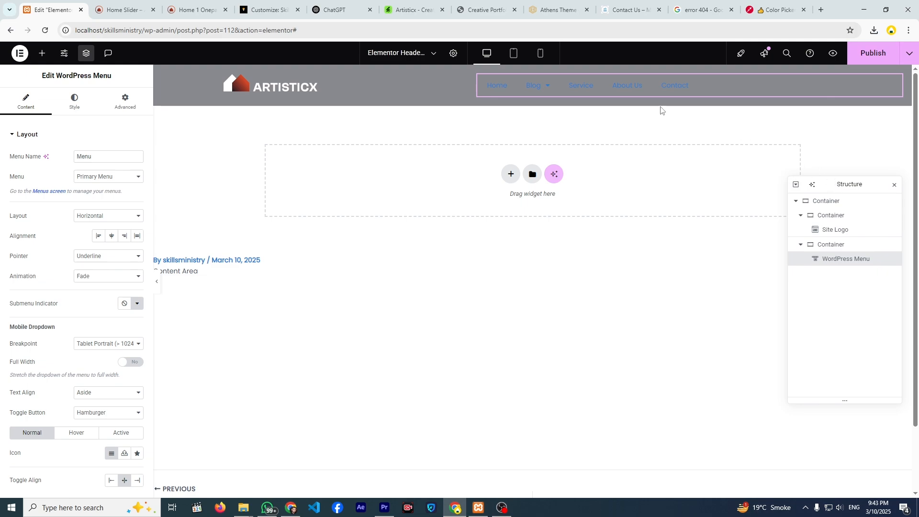
Check the search field in the demo header and add a Search widget to the container holding the WordPress Menu.
{"action": "left_click", "coordinate": [124, 4]}
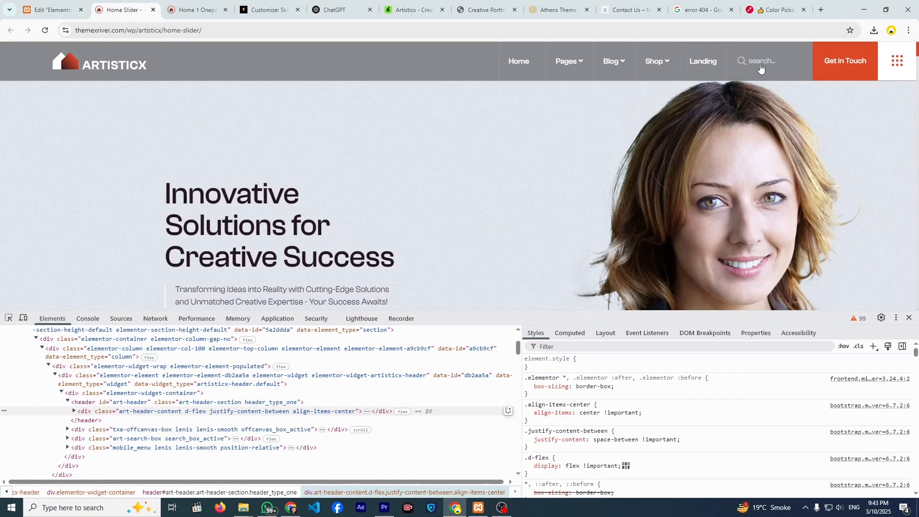
{"action": "left_click", "coordinate": [63, 12]}
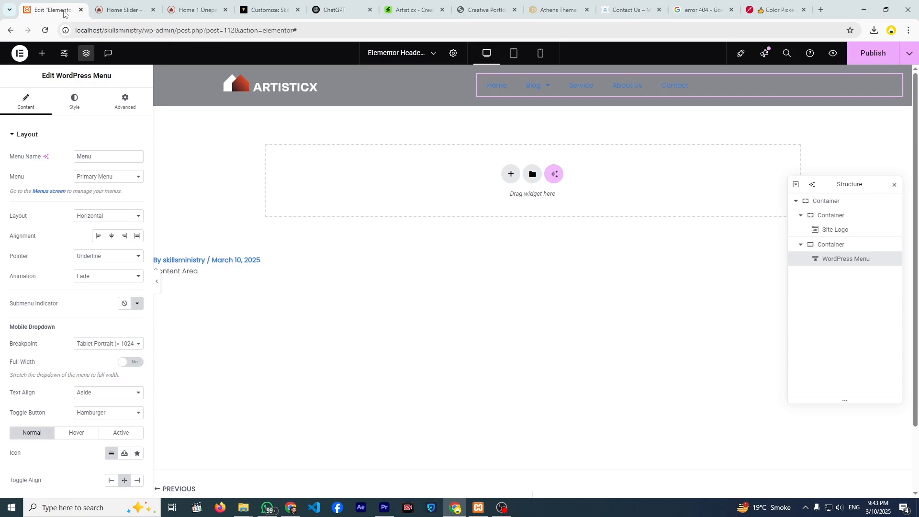
{"action": "left_click", "coordinate": [40, 53]}
{"action": "type", "text": "Sear"}
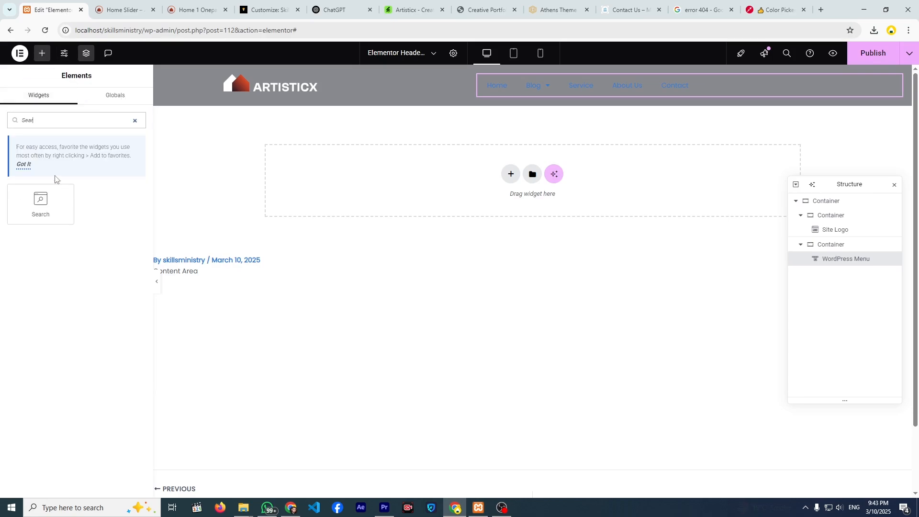
{"action": "left_click_drag", "start_coordinate": [46, 201], "coordinate": [716, 89]}
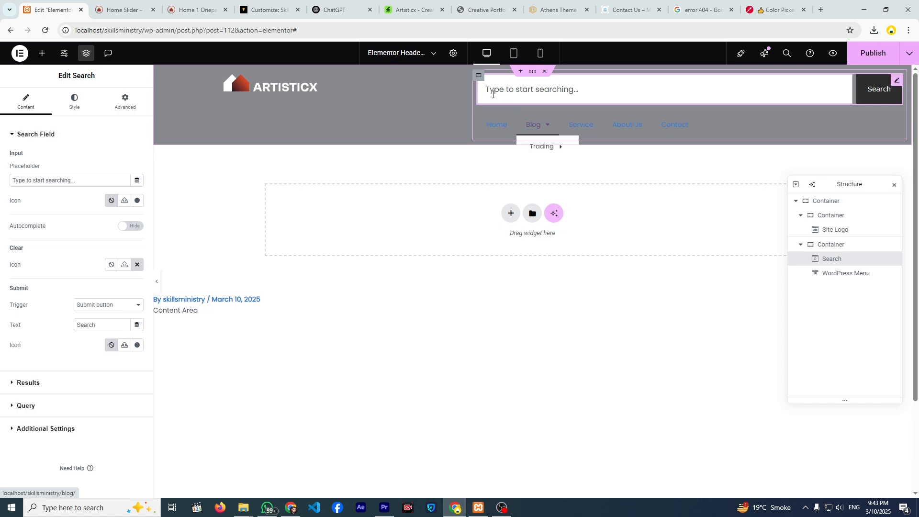
Set the menu container's direction to Row - horizontal and move the WordPress Menu ahead of the Search widget.
{"action": "left_click", "coordinate": [477, 80]}
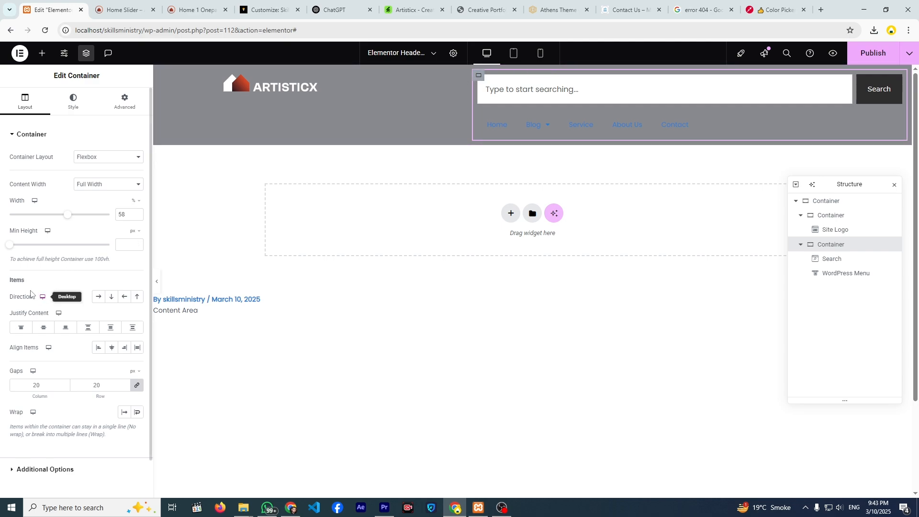
{"action": "left_click", "coordinate": [95, 298]}
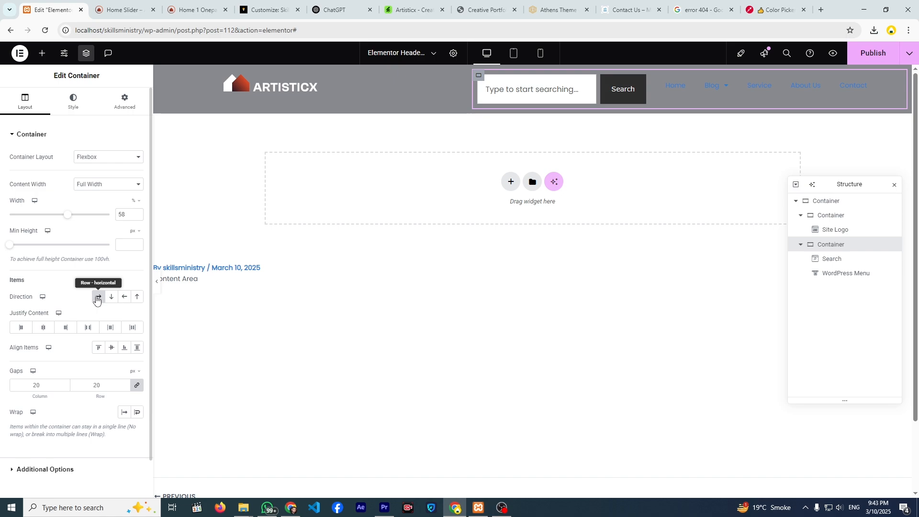
{"action": "mouse_move", "coordinate": [696, 97]}
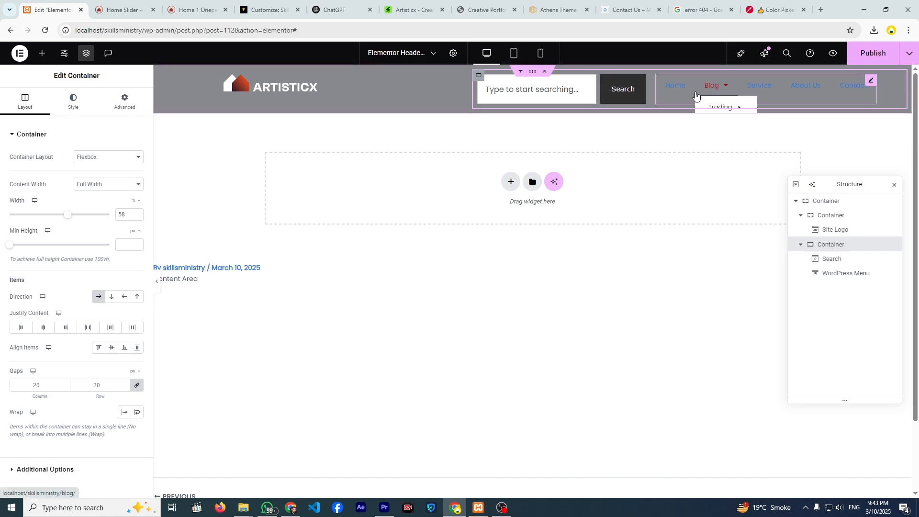
{"action": "left_click_drag", "start_coordinate": [697, 96], "coordinate": [627, 91]}
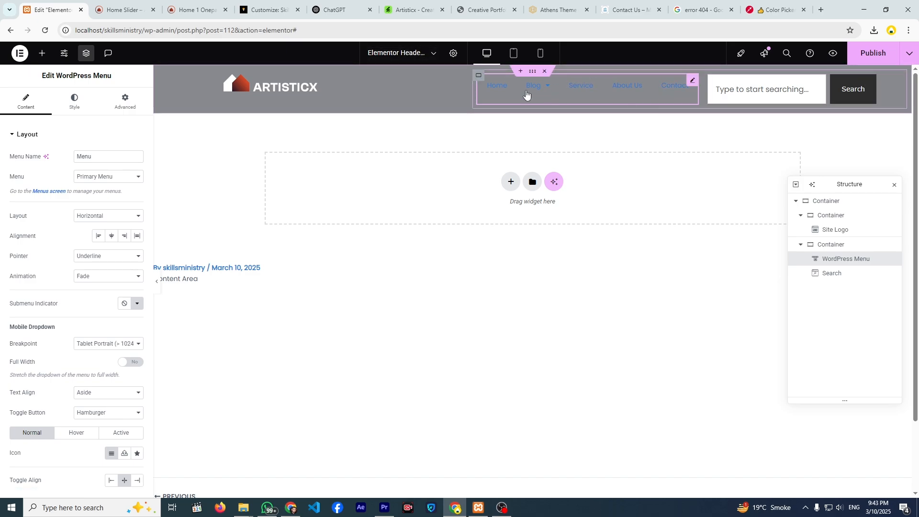
Check the Get in Touch button in the demo header and add a Button widget after the Search widget in the menu container.
{"action": "left_click", "coordinate": [133, 7]}
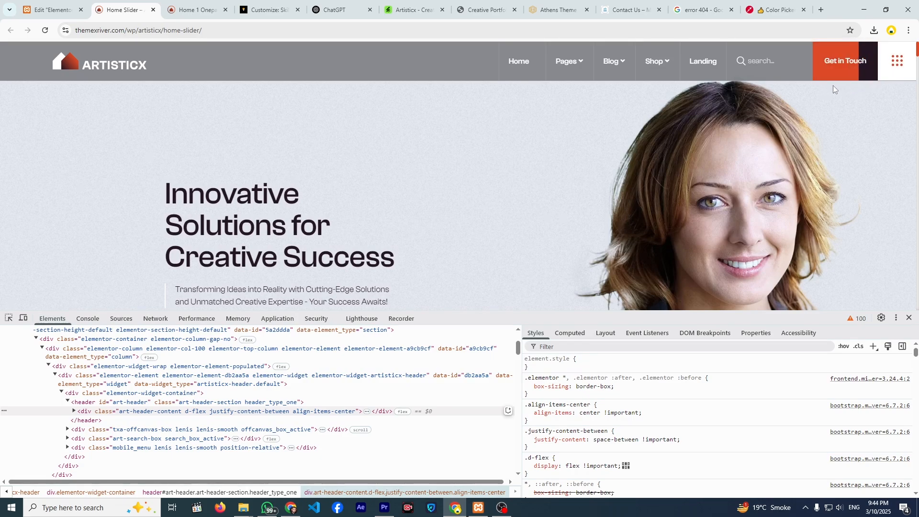
{"action": "left_click", "coordinate": [50, 10]}
{"action": "left_click", "coordinate": [43, 53]}
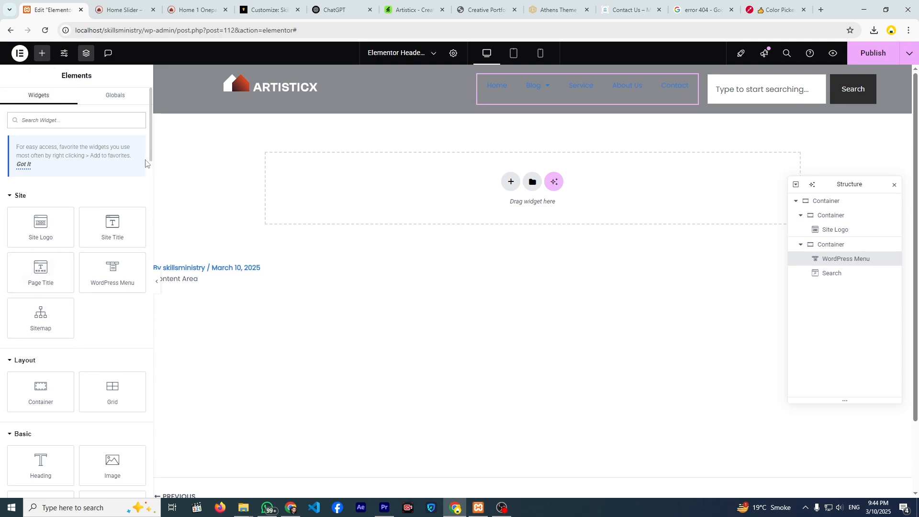
{"action": "scroll", "coordinate": [150, 161], "scroll_direction": "down", "scroll_amount": 4}
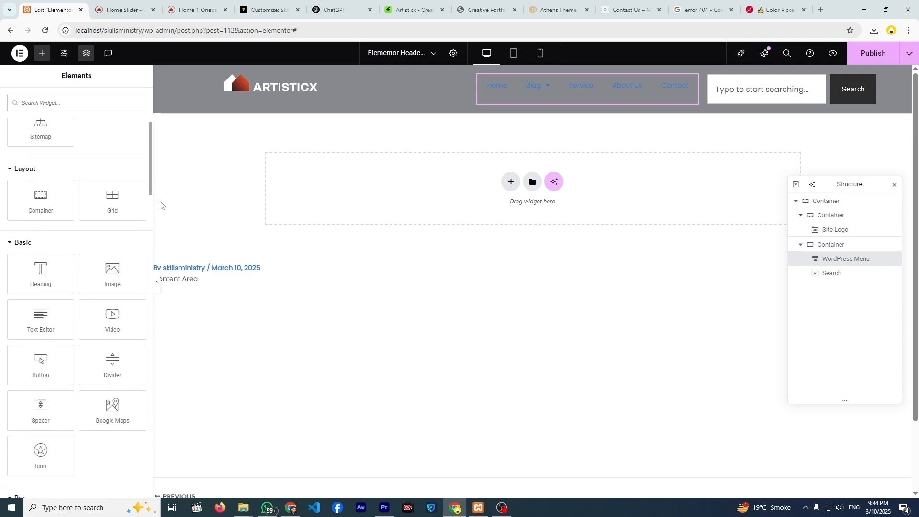
{"action": "scroll", "coordinate": [77, 335], "scroll_direction": "down", "scroll_amount": 15}
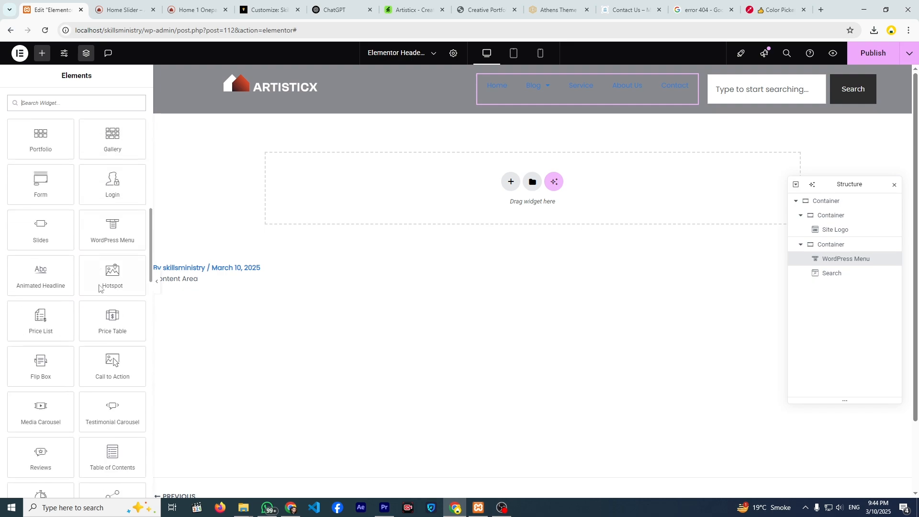
{"action": "scroll", "coordinate": [94, 286], "scroll_direction": "up", "scroll_amount": 15}
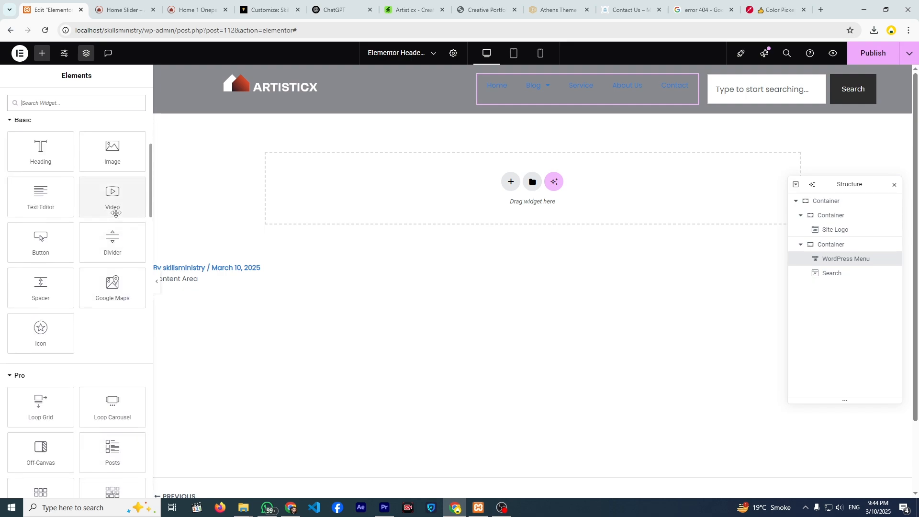
{"action": "scroll", "coordinate": [120, 199], "scroll_direction": "down", "scroll_amount": 2}
{"action": "scroll", "coordinate": [121, 207], "scroll_direction": "up", "scroll_amount": 2}
{"action": "scroll", "coordinate": [121, 195], "scroll_direction": "down", "scroll_amount": 1}
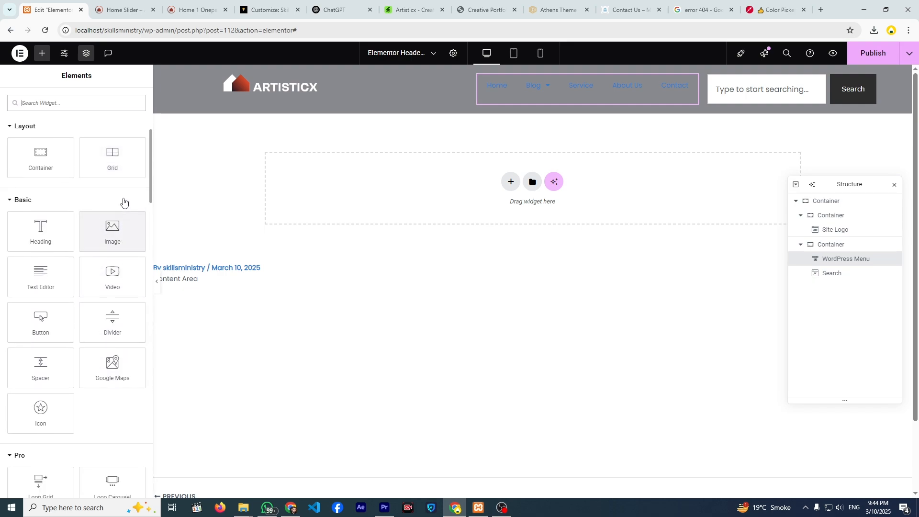
{"action": "left_click", "coordinate": [122, 207]}
{"action": "left_click", "coordinate": [62, 207]}
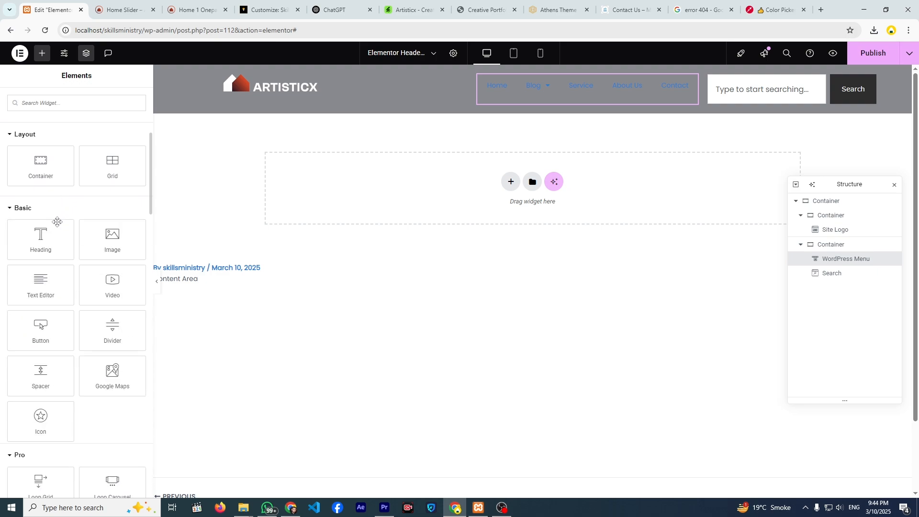
{"action": "left_click_drag", "start_coordinate": [48, 329], "coordinate": [864, 93]}
{"action": "left_click_drag", "start_coordinate": [721, 98], "coordinate": [819, 96]}
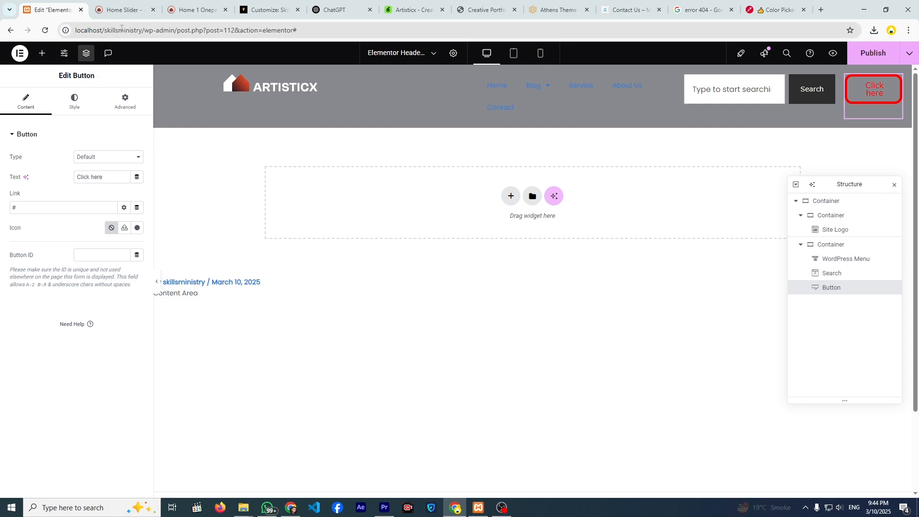
Add an Off-Canvas widget after the Button in the header's menu container and close the Structure window.
{"action": "left_click", "coordinate": [43, 53]}
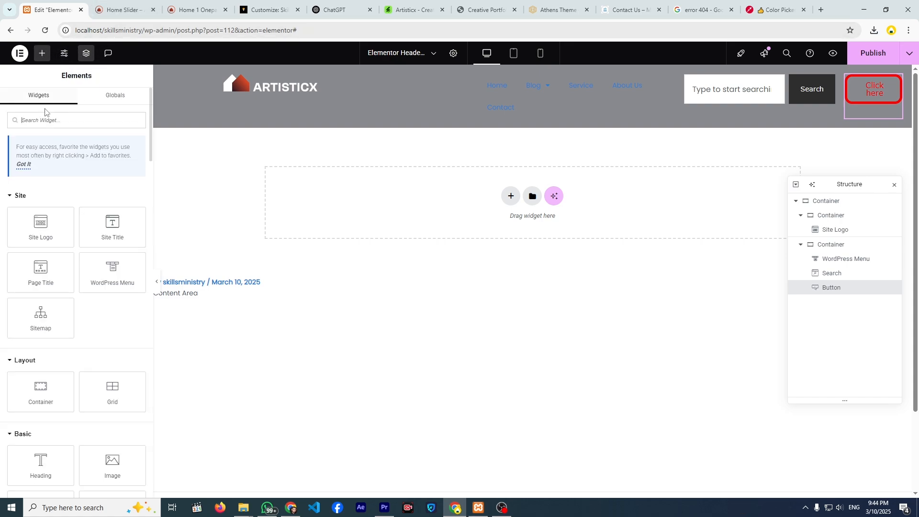
{"action": "type", "text": "Off"}
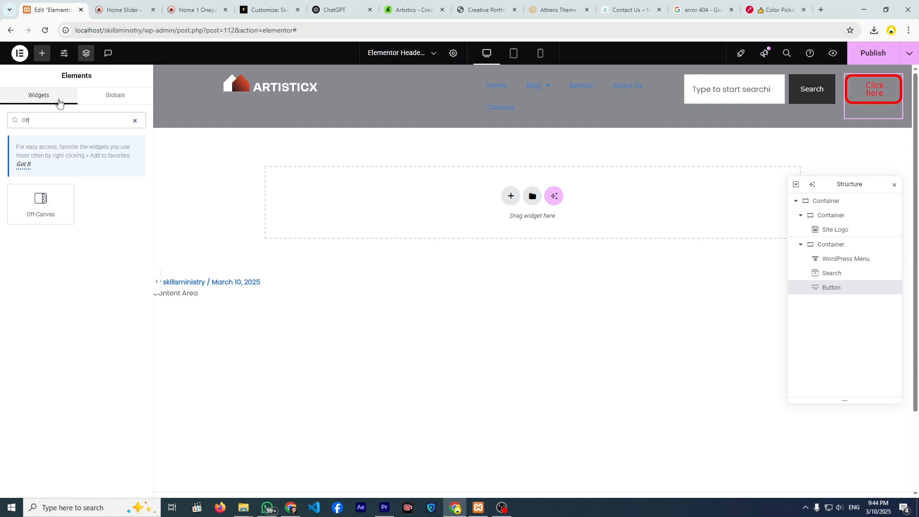
{"action": "left_click_drag", "start_coordinate": [62, 187], "coordinate": [880, 116]}
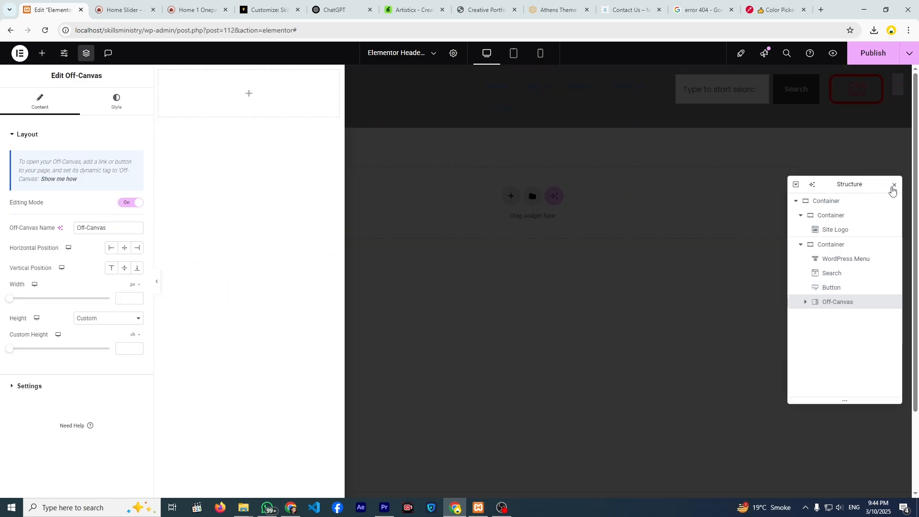
{"action": "left_click", "coordinate": [894, 187]}
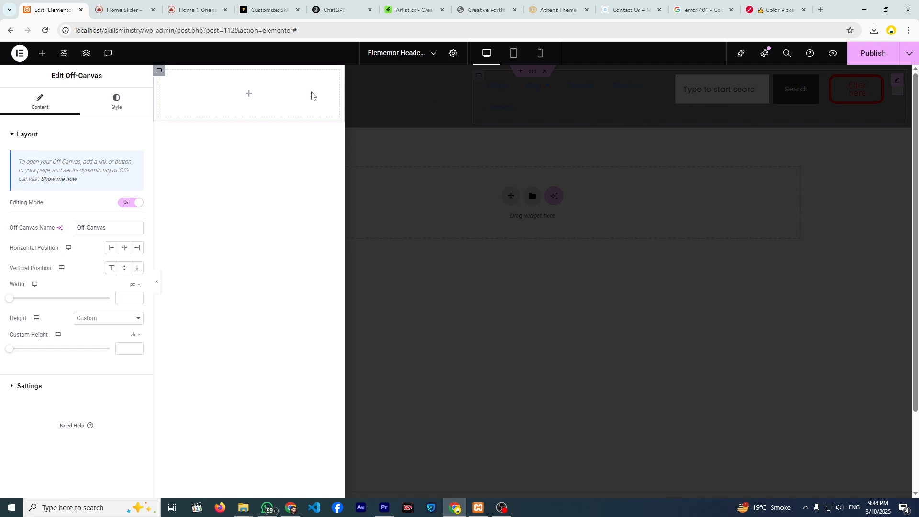
Turn off Editing Mode for the Off-Canvas widget and return to the header in the canvas.
{"action": "scroll", "coordinate": [212, 210], "scroll_direction": "down", "scroll_amount": 1}
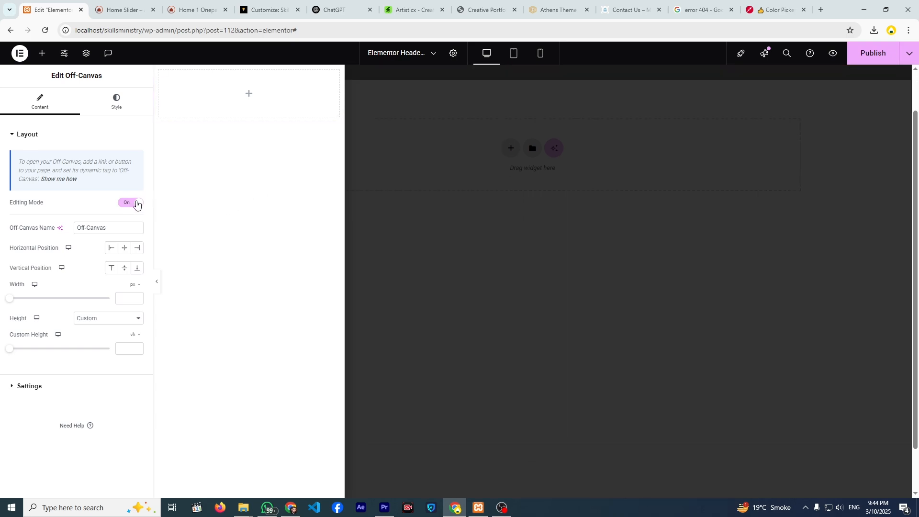
{"action": "left_click", "coordinate": [137, 204]}
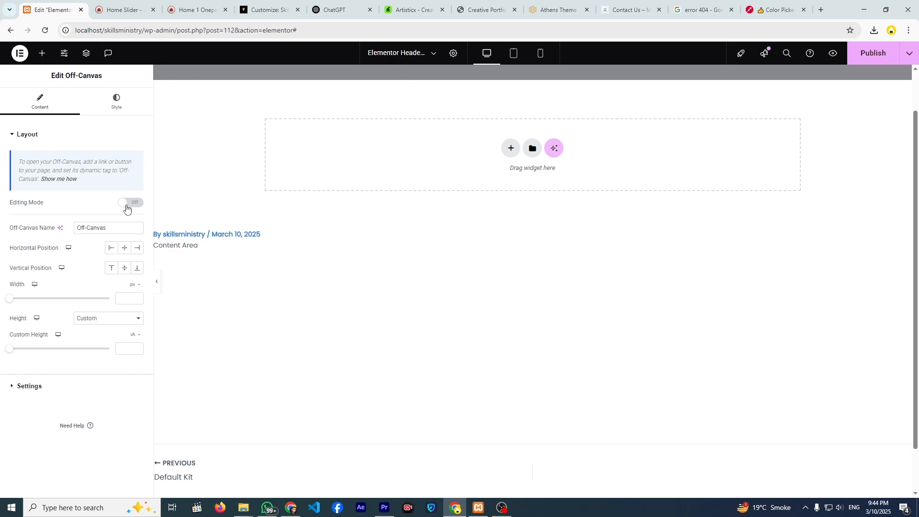
{"action": "left_click", "coordinate": [127, 210]}
{"action": "left_click", "coordinate": [127, 207]}
{"action": "scroll", "coordinate": [912, 168], "scroll_direction": "up", "scroll_amount": 1}
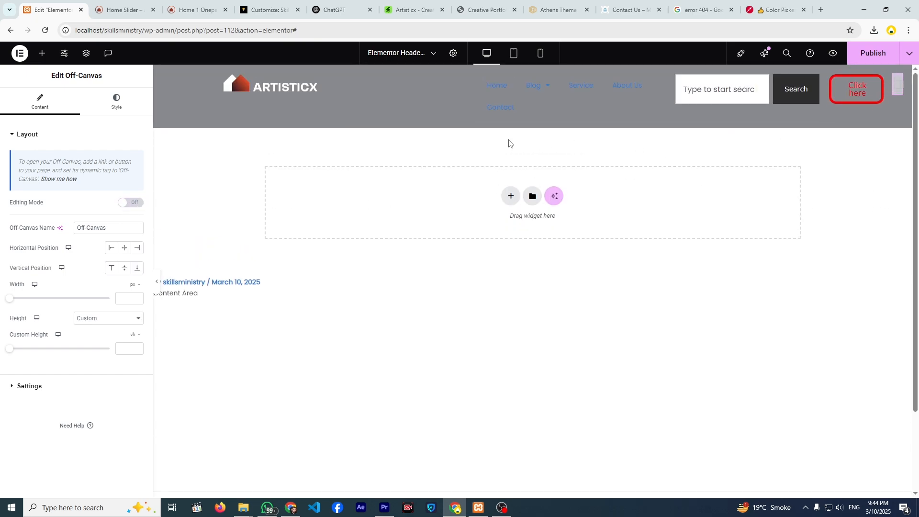
Compare the template with the Artisticx demo header and inspect the demo logo image for its pixel size.
{"action": "left_click", "coordinate": [124, 10]}
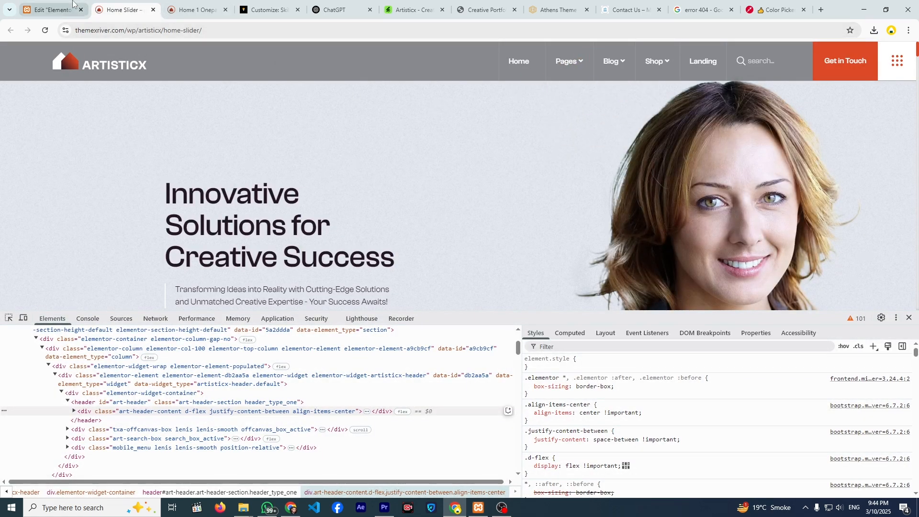
{"action": "left_click", "coordinate": [49, 11]}
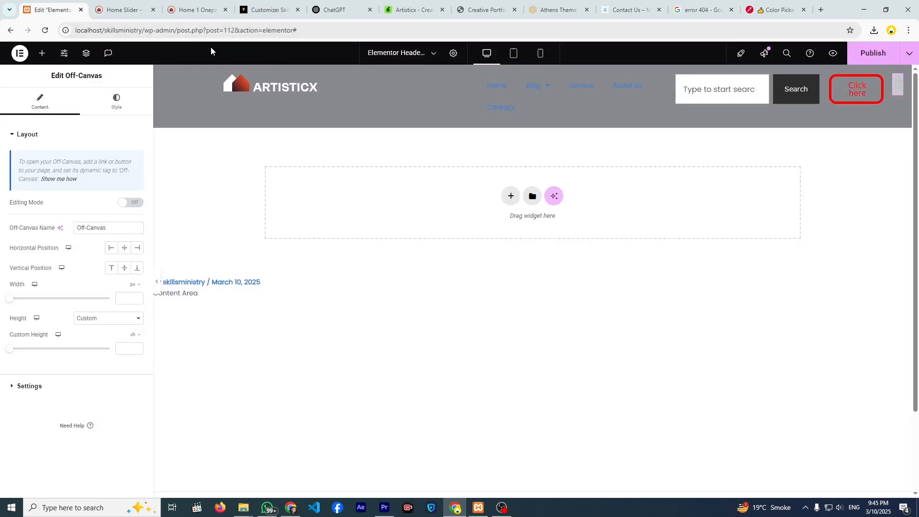
{"action": "left_click", "coordinate": [119, 3]}
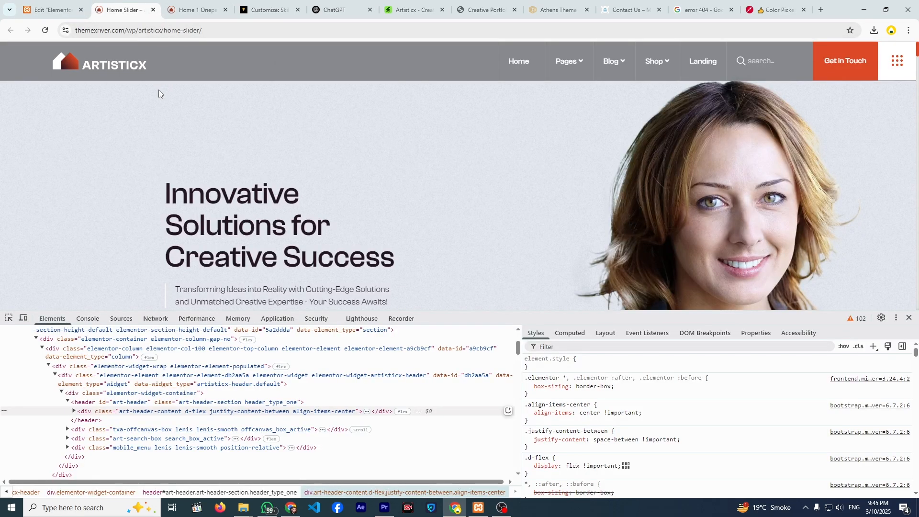
{"action": "key", "text": "F12"}
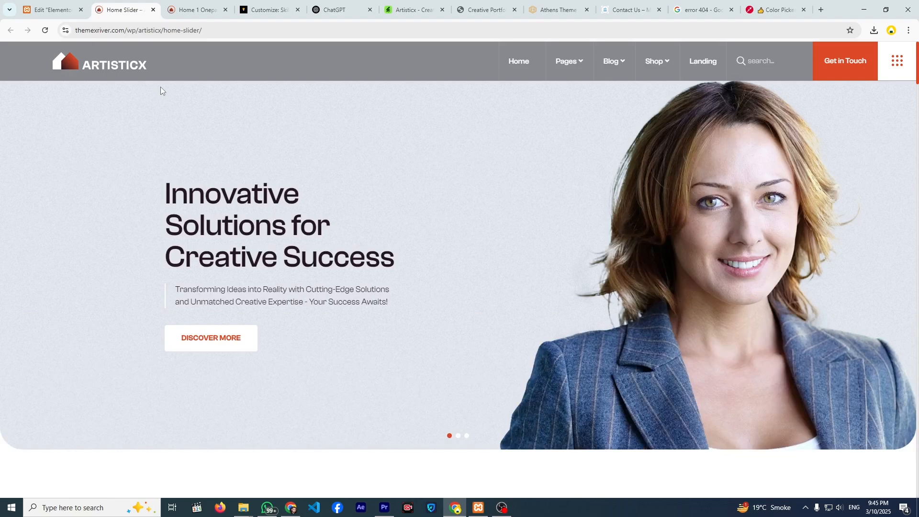
{"action": "right_click", "coordinate": [381, 299]}
{"action": "left_click", "coordinate": [407, 285]}
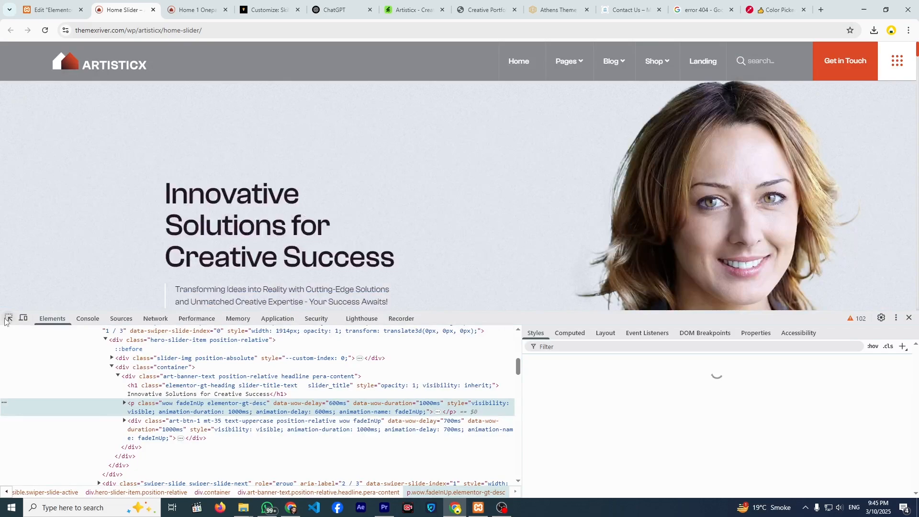
{"action": "left_click", "coordinate": [7, 319]}
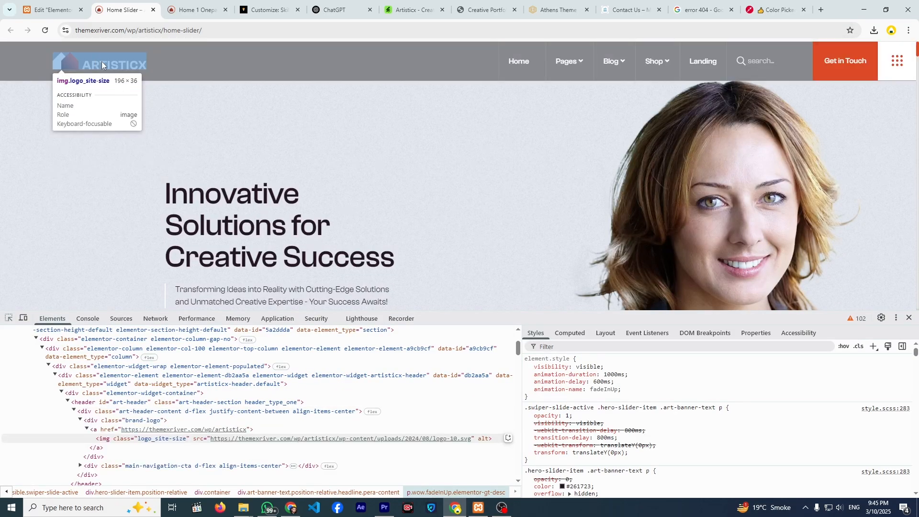
Set the Site Logo's width to 196 px and its height to 36 px.
{"action": "left_click", "coordinate": [66, 7]}
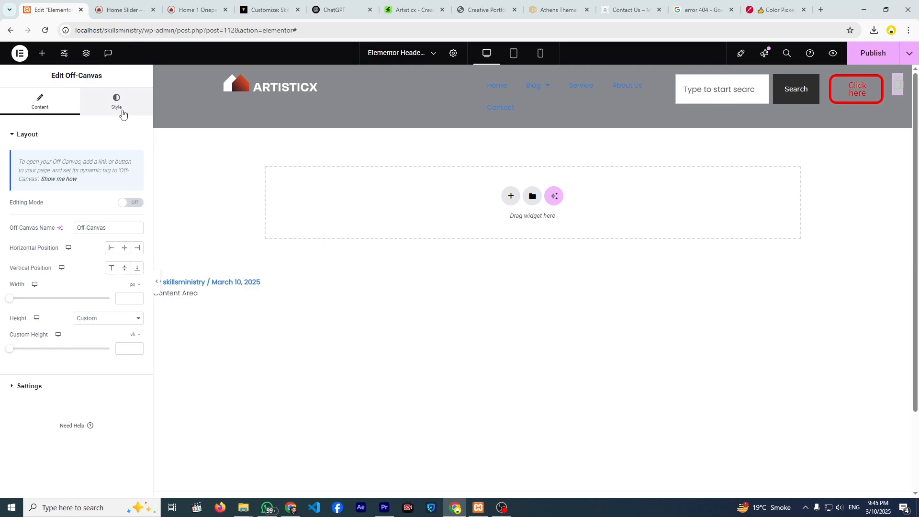
{"action": "left_click", "coordinate": [258, 88]}
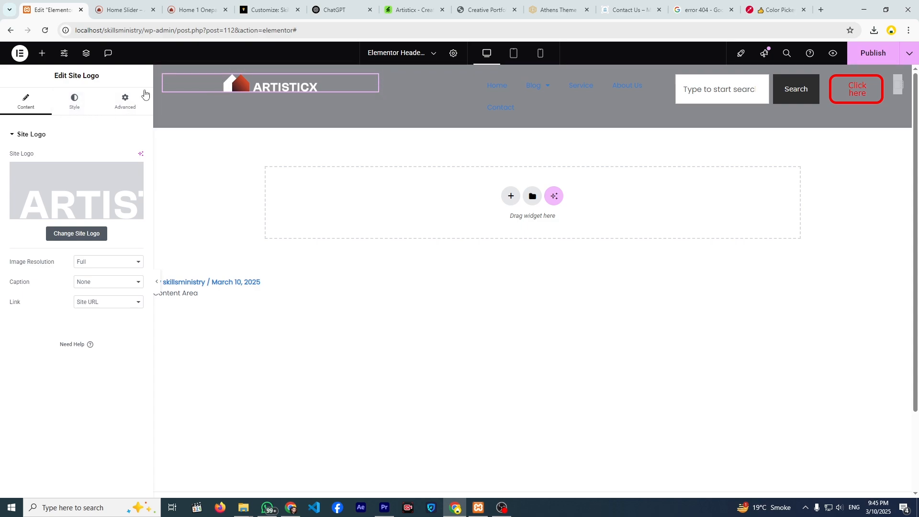
{"action": "left_click", "coordinate": [88, 103]}
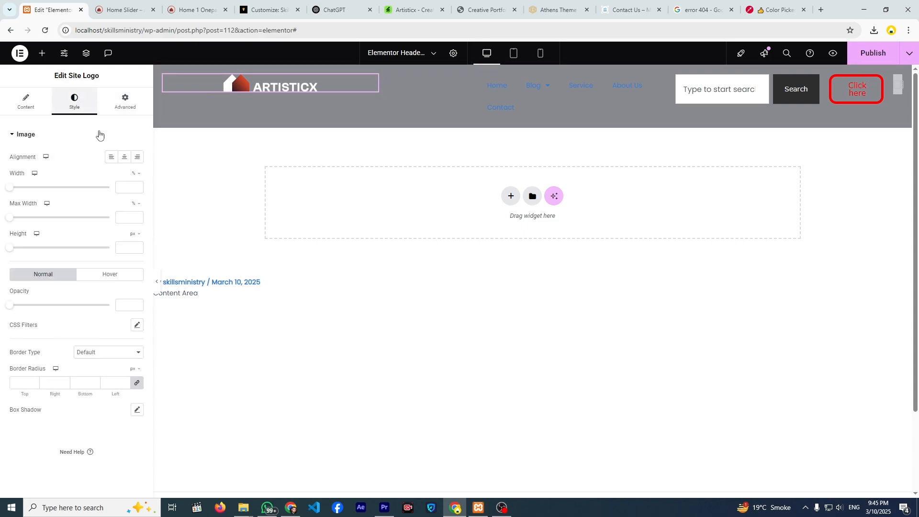
{"action": "left_click", "coordinate": [135, 174]}
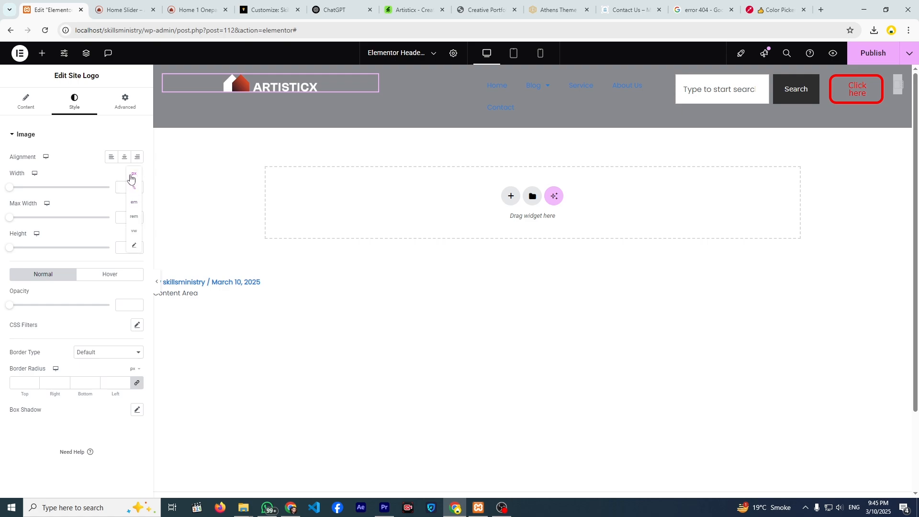
{"action": "left_click", "coordinate": [134, 184]}
{"action": "left_click", "coordinate": [122, 189]}
{"action": "type", "text": "19630"}
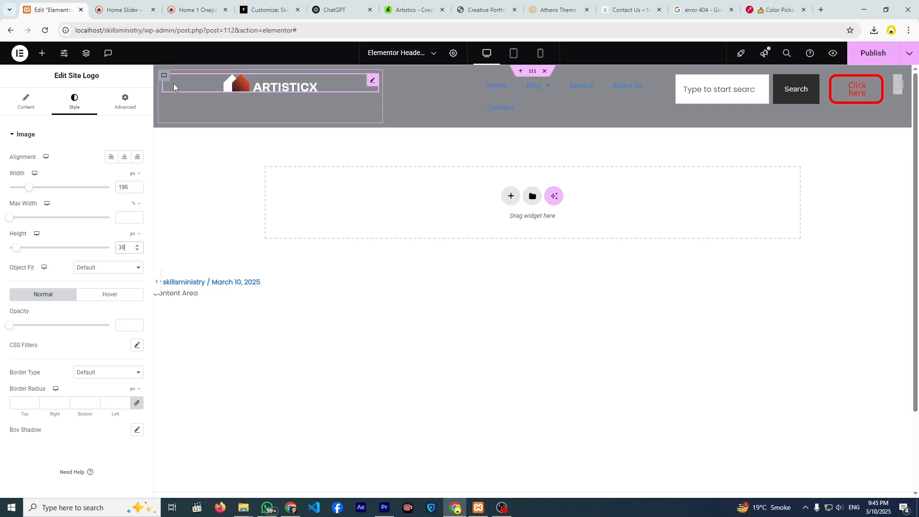
{"action": "left_click", "coordinate": [162, 77]}
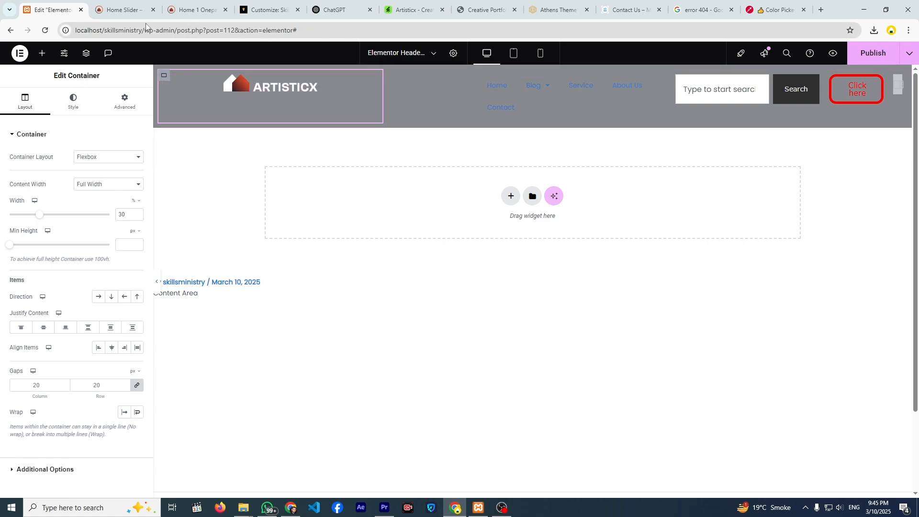
Check the demo header's navigation and set the WordPress Menu's normal text color to #FFFFFF.
{"action": "left_click", "coordinate": [110, 15]}
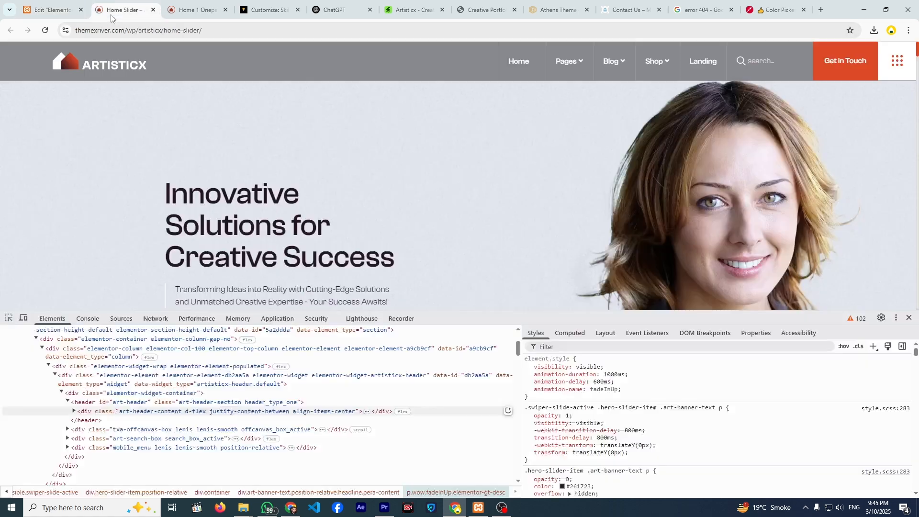
{"action": "left_click", "coordinate": [37, 10]}
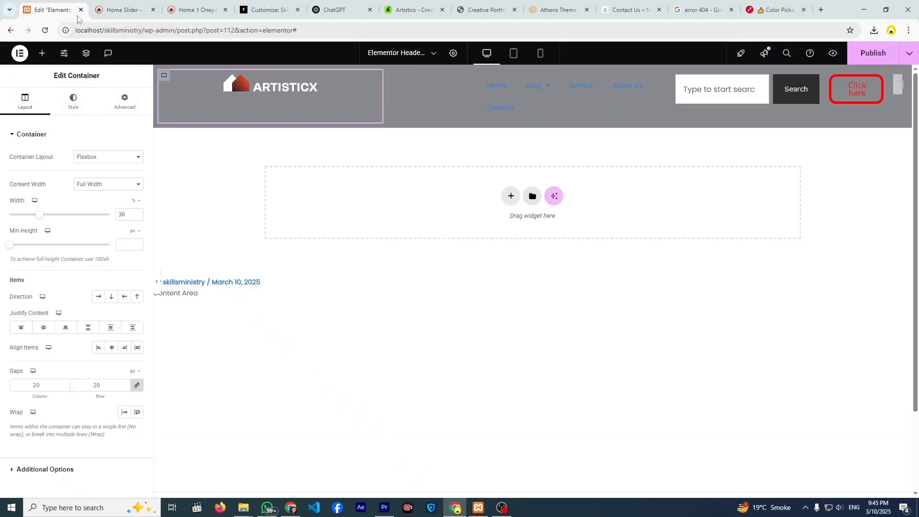
{"action": "left_click", "coordinate": [496, 107]}
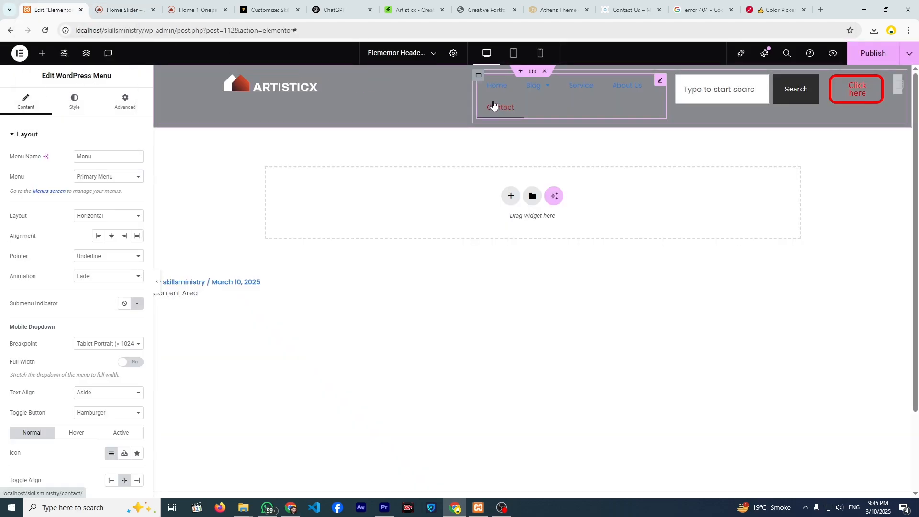
{"action": "left_click", "coordinate": [71, 102]}
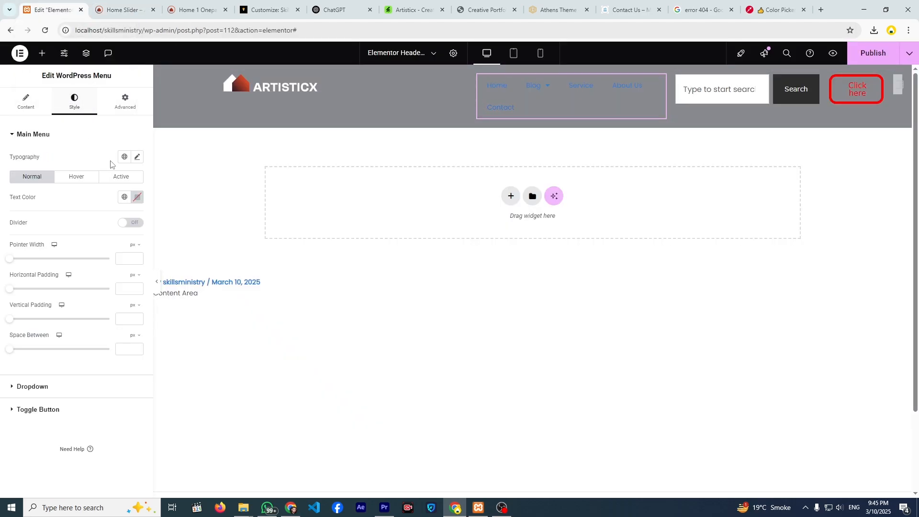
{"action": "left_click", "coordinate": [137, 197]}
{"action": "type", "text": "#FFFFFF"}
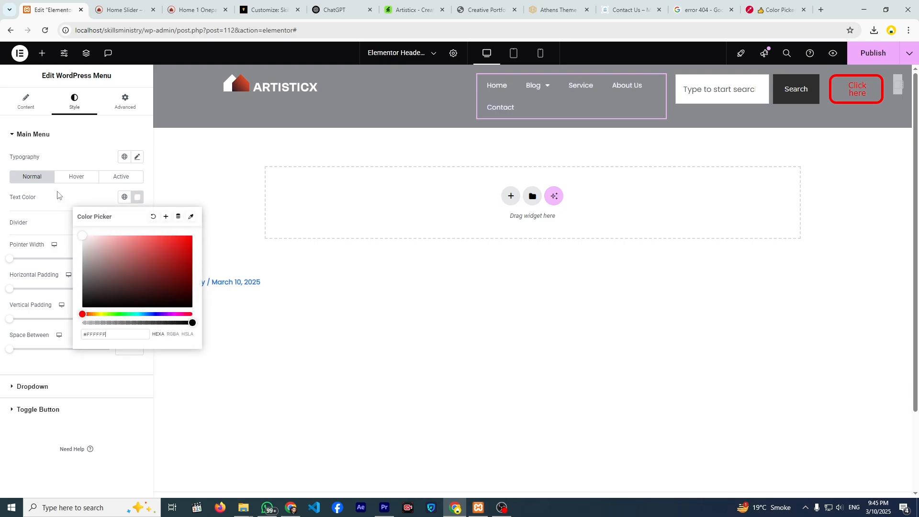
{"action": "left_click", "coordinate": [59, 195]}
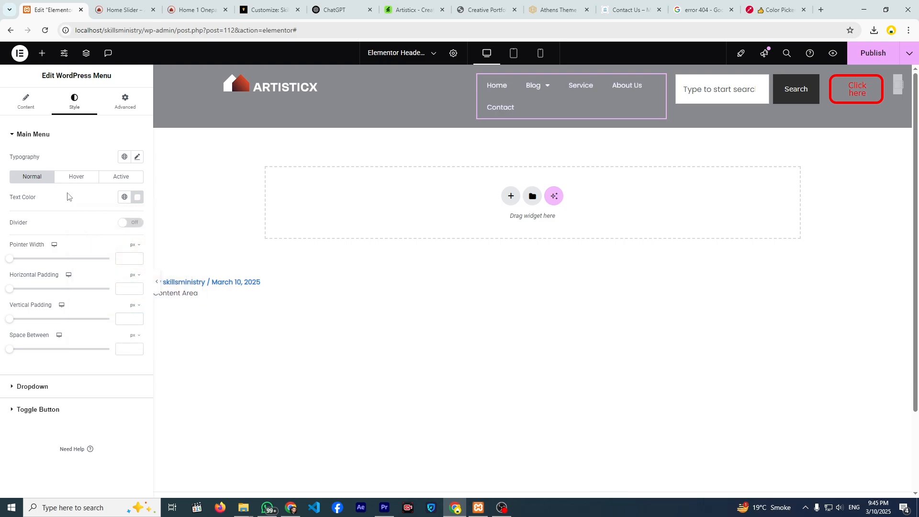
Inspect the Home link in the demo header's navigation for its font, color and padding.
{"action": "left_click", "coordinate": [117, 16]}
{"action": "left_click", "coordinate": [8, 318]}
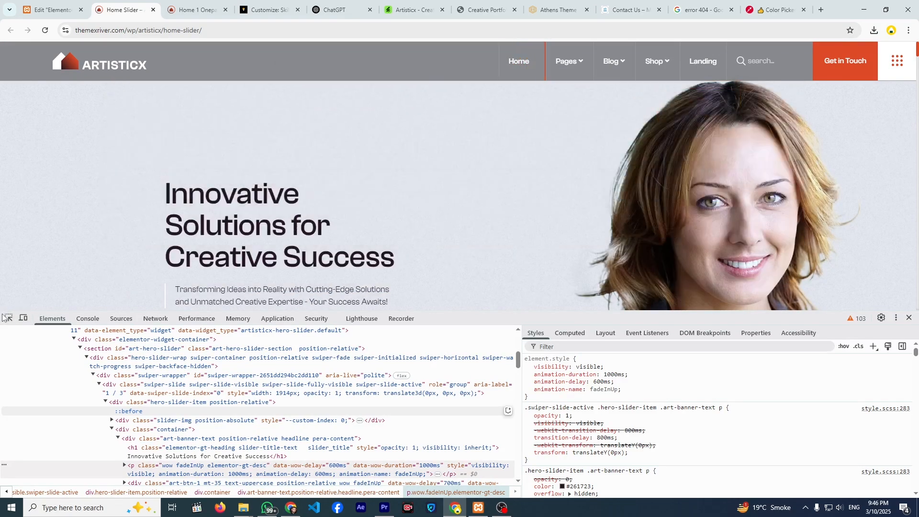
{"action": "left_click", "coordinate": [7, 318]}
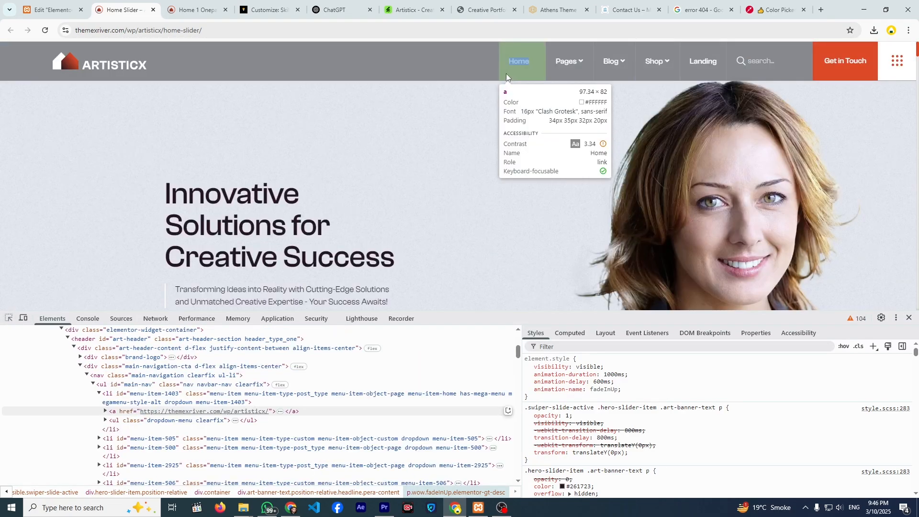
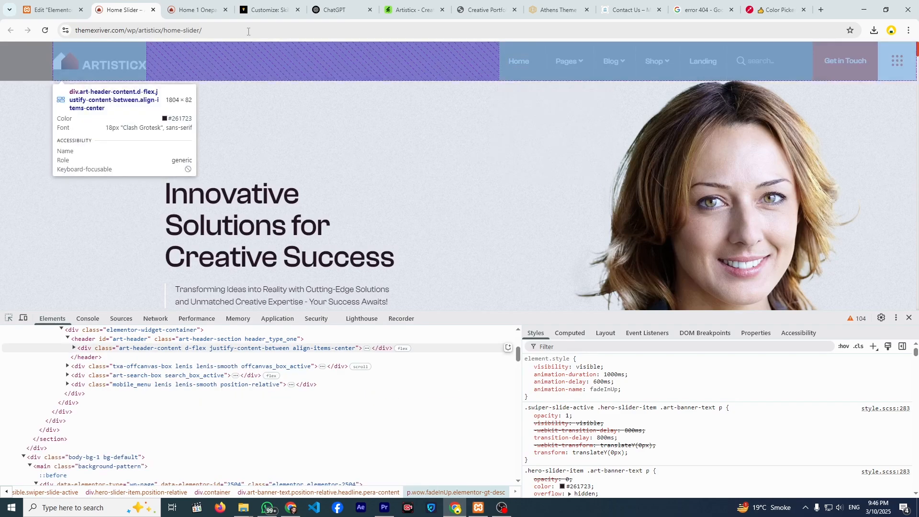
Return to the header template and set the WordPress Menu's typography size to 16 px.
{"action": "left_click", "coordinate": [51, 9]}
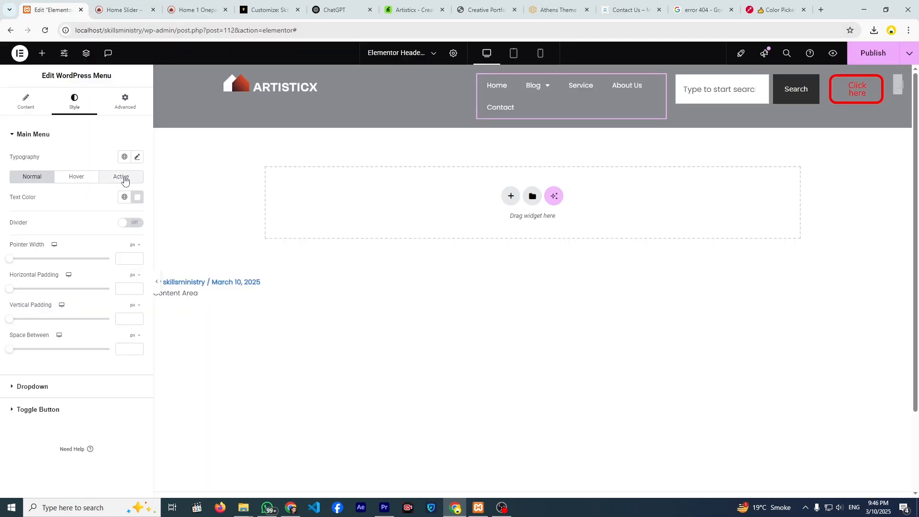
{"action": "left_click", "coordinate": [137, 157]}
{"action": "left_click", "coordinate": [117, 205]}
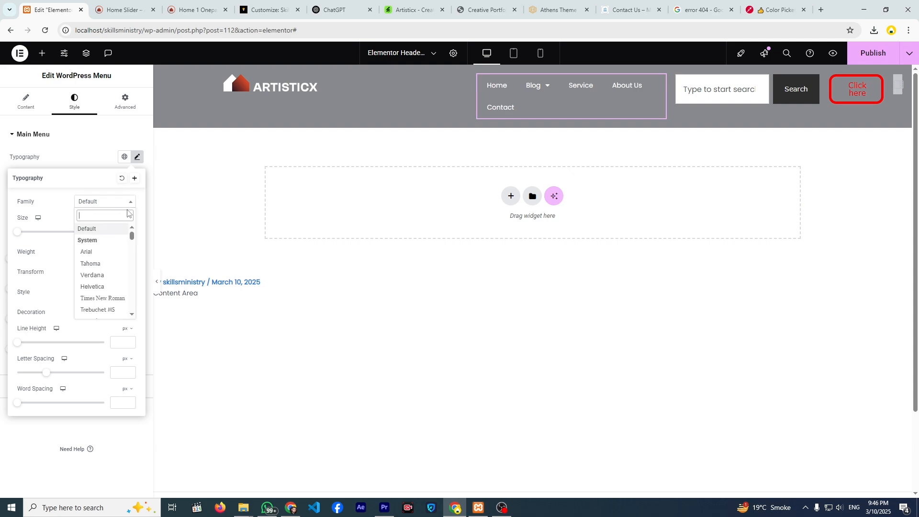
{"action": "left_click", "coordinate": [71, 207]}
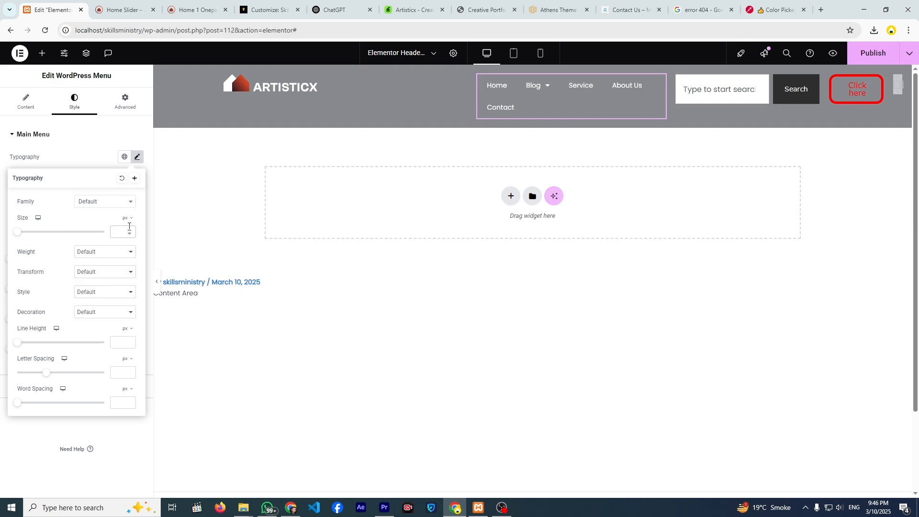
{"action": "type", "text": "16"}
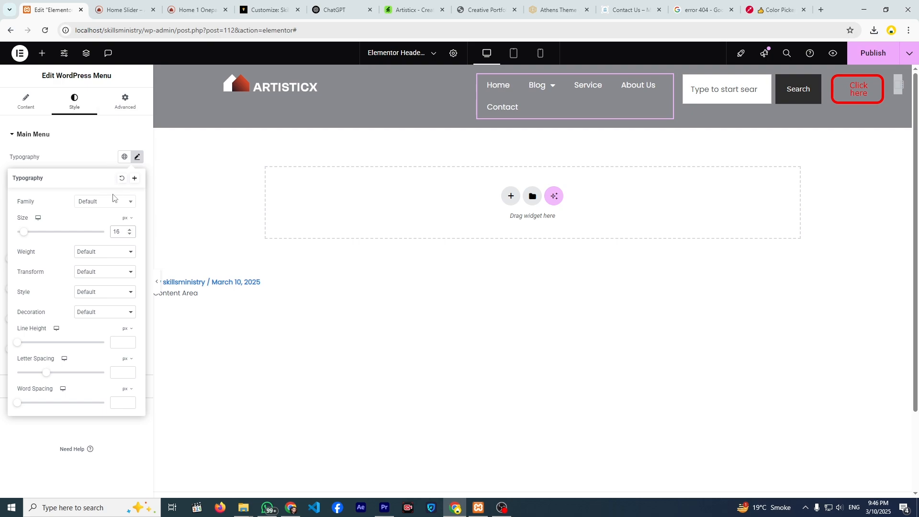
Recheck the demo header, look for a matching sans font, and set the WordPress Menu's font family to Poppins.
{"action": "left_click", "coordinate": [140, 2]}
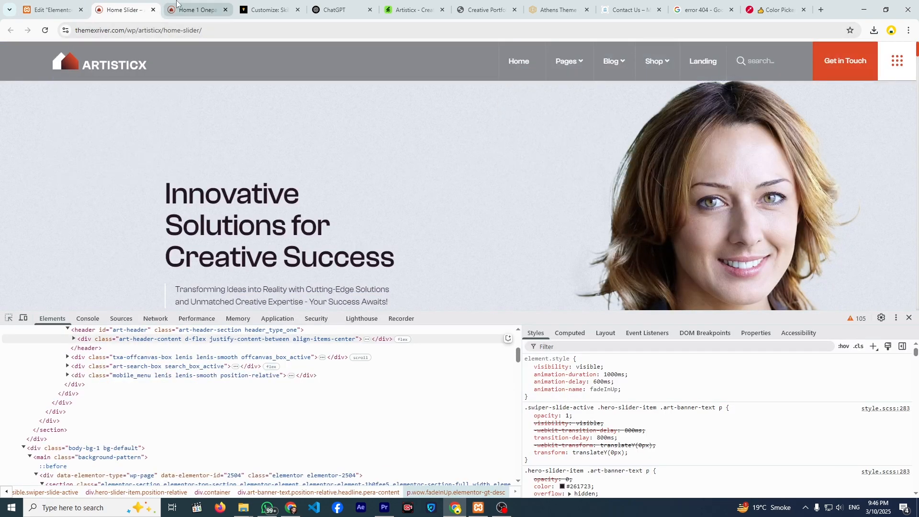
{"action": "left_click", "coordinate": [50, 10]}
{"action": "left_click", "coordinate": [104, 201]}
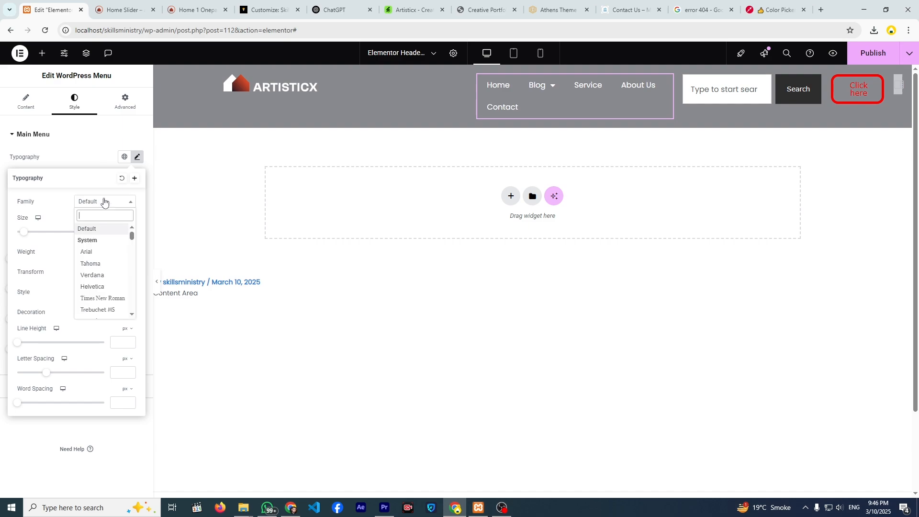
{"action": "type", "text": "cla"}
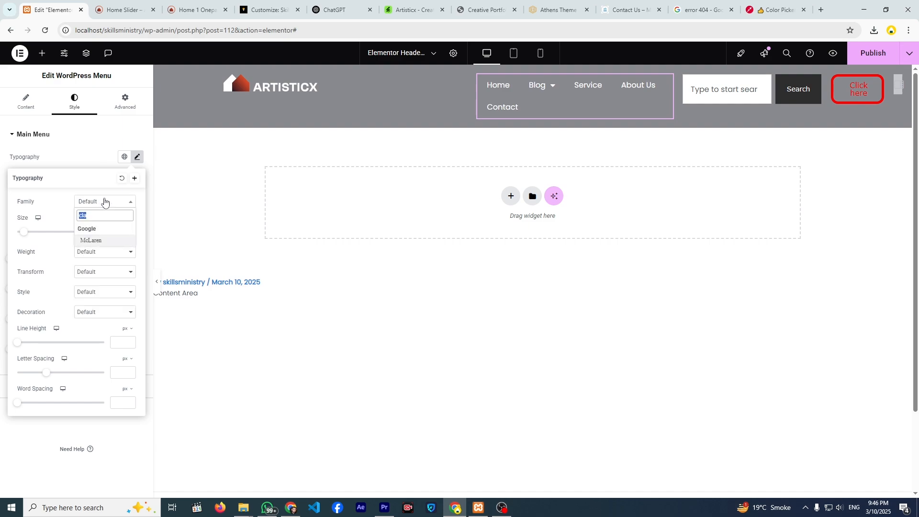
{"action": "type", "text": "sans"}
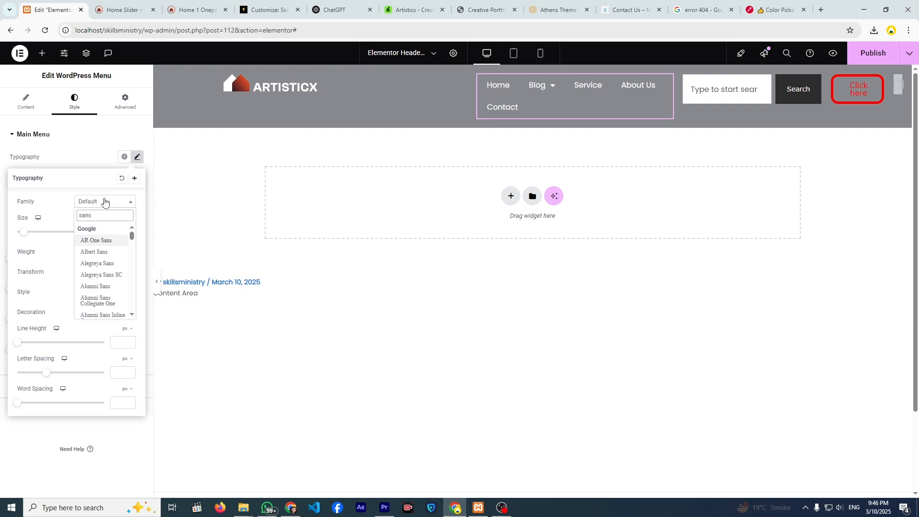
{"action": "key", "text": "BackSpace"}
{"action": "key", "text": "BackSpace"}
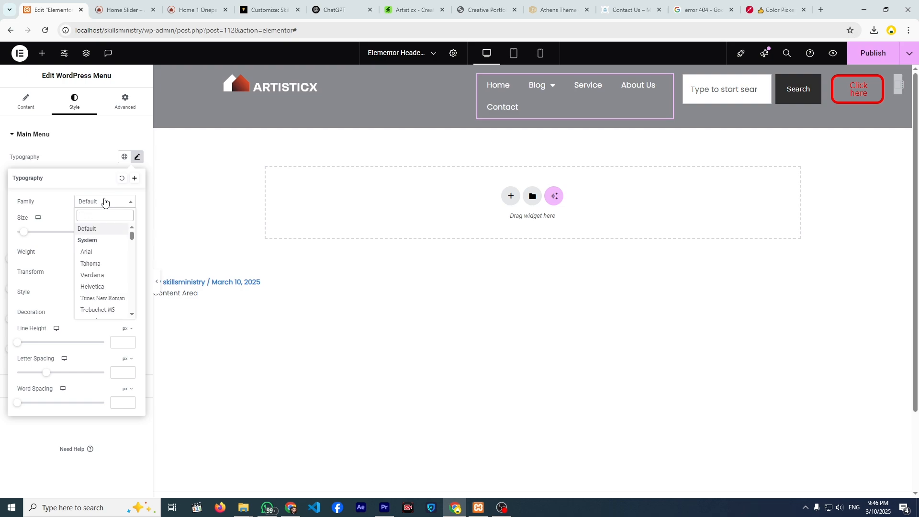
{"action": "type", "text": "popp"}
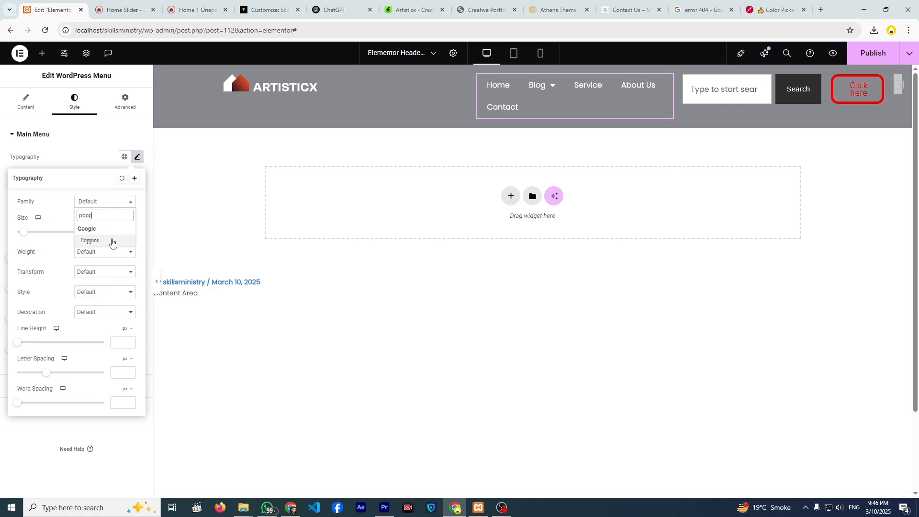
{"action": "left_click", "coordinate": [112, 240]}
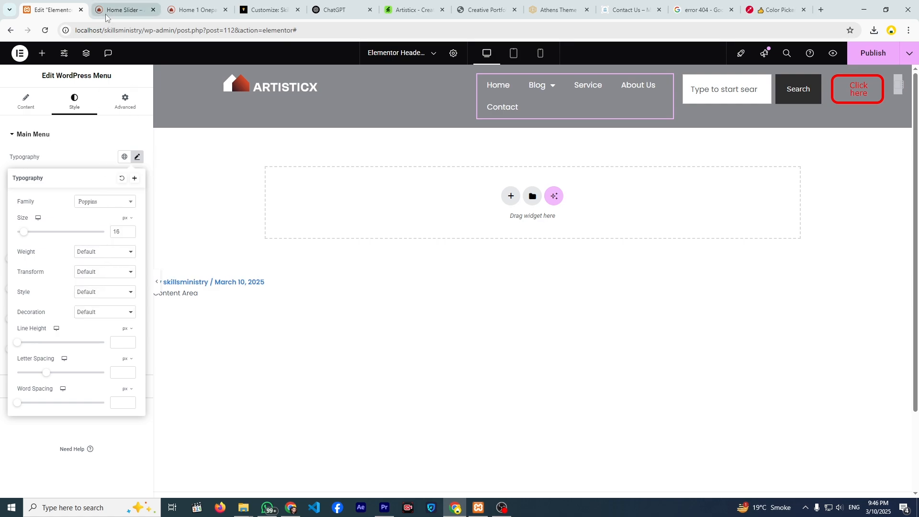
Check the demo header's navigation and search, and set the Search widget's submit trigger to Enter key.
{"action": "left_click", "coordinate": [122, 9]}
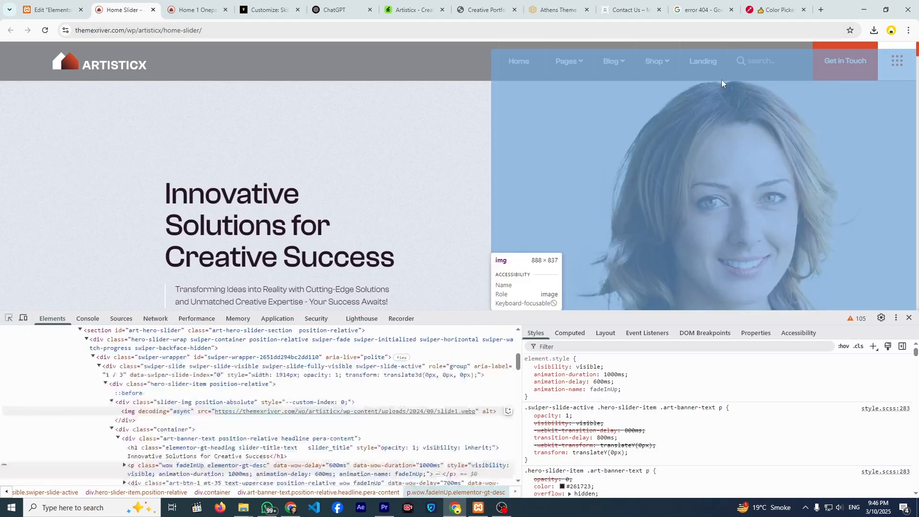
{"action": "left_click", "coordinate": [613, 60]}
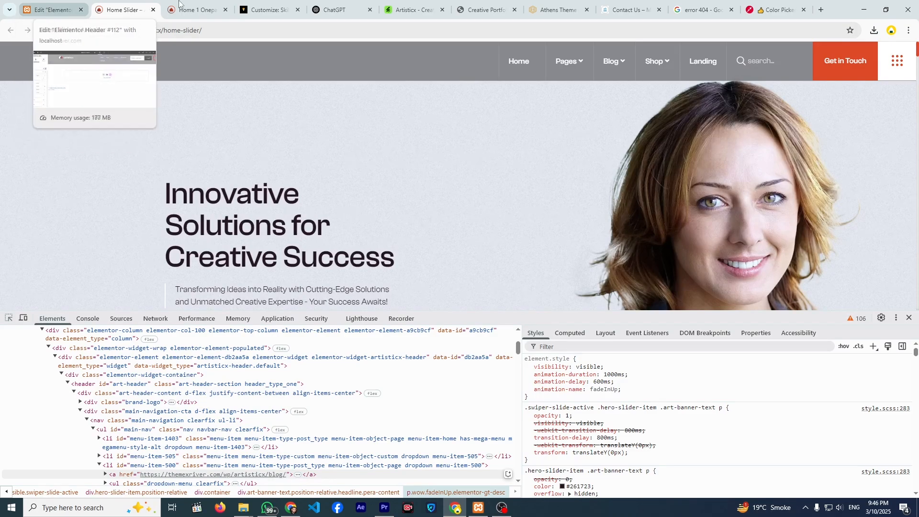
{"action": "left_click", "coordinate": [47, 9]}
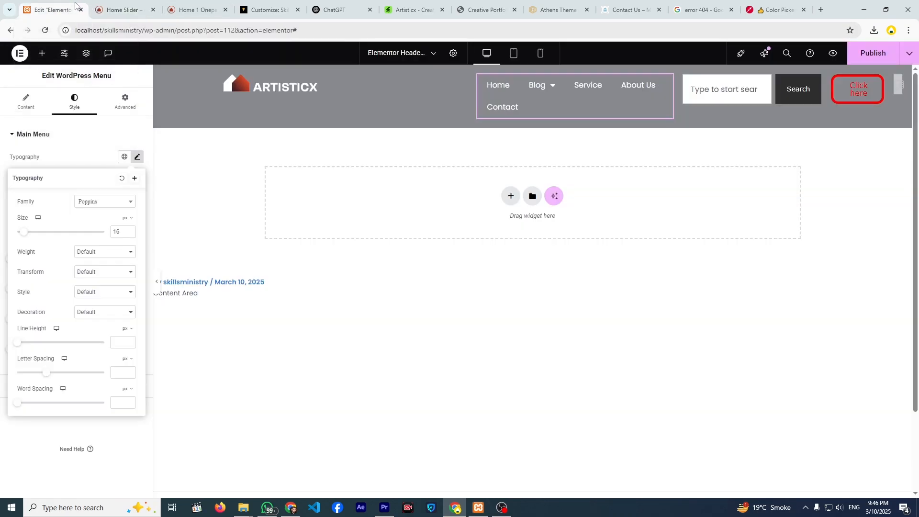
{"action": "left_click", "coordinate": [705, 95]}
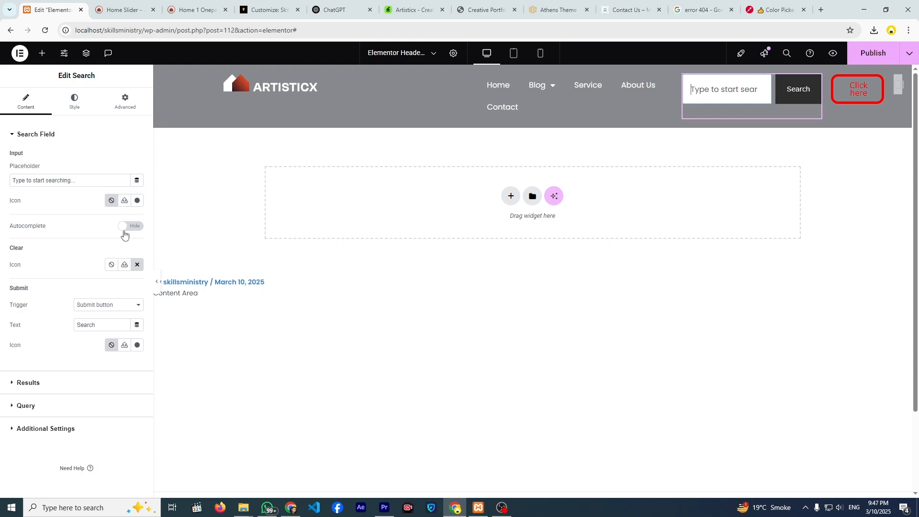
{"action": "left_click", "coordinate": [98, 307]}
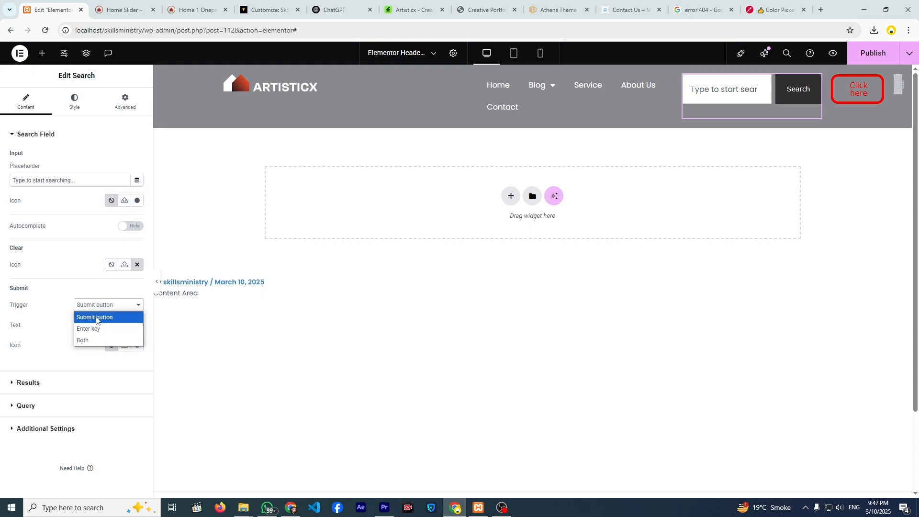
{"action": "left_click", "coordinate": [98, 329]}
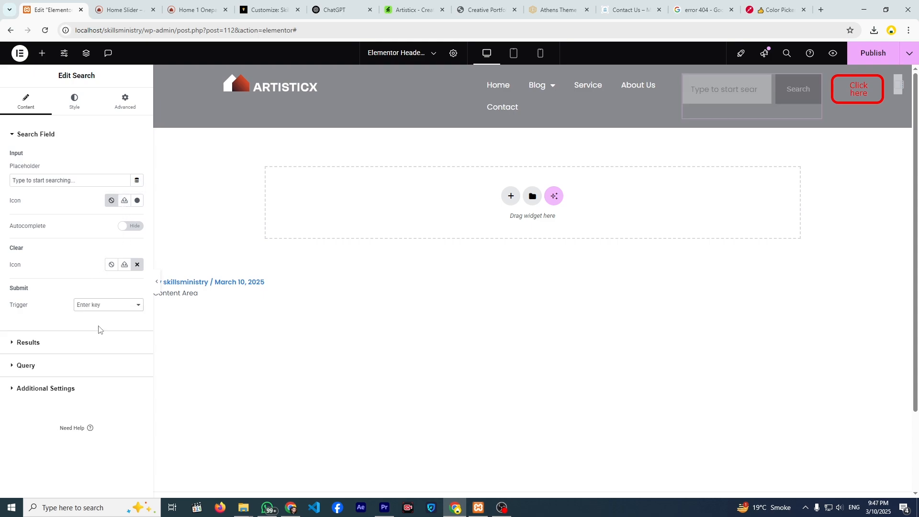
Look up "Search" in the icon library for the Search widget's input icon.
{"action": "left_click", "coordinate": [131, 203]}
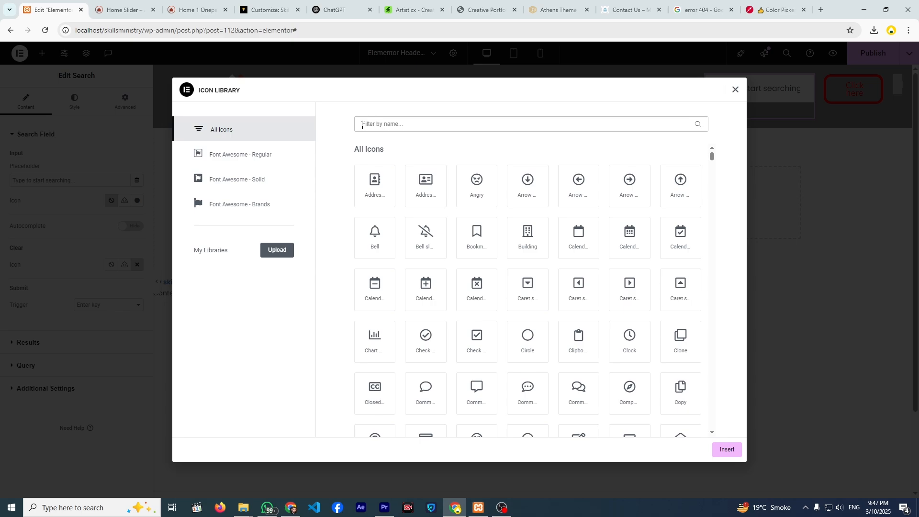
{"action": "type", "text": "Searc"}
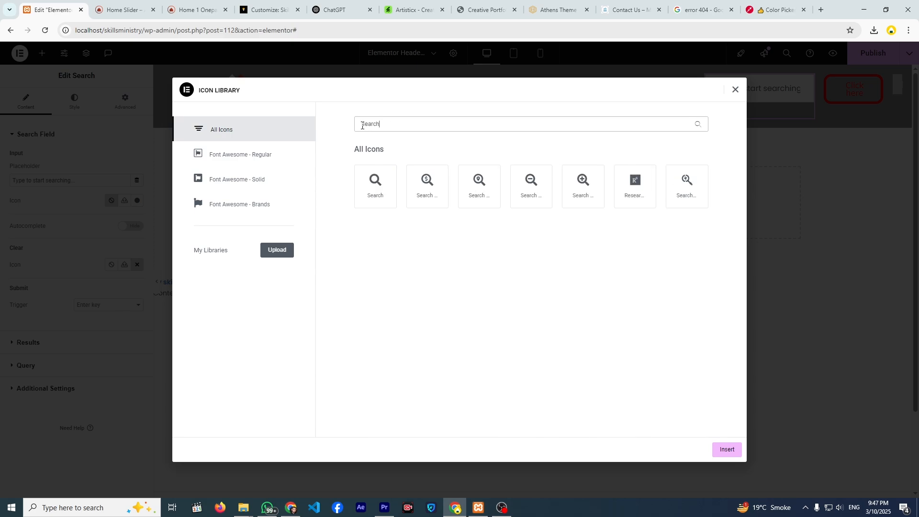
Add the Search icon to the search widget's input and set the submit trigger to Submit button.
{"action": "left_click", "coordinate": [387, 178]}
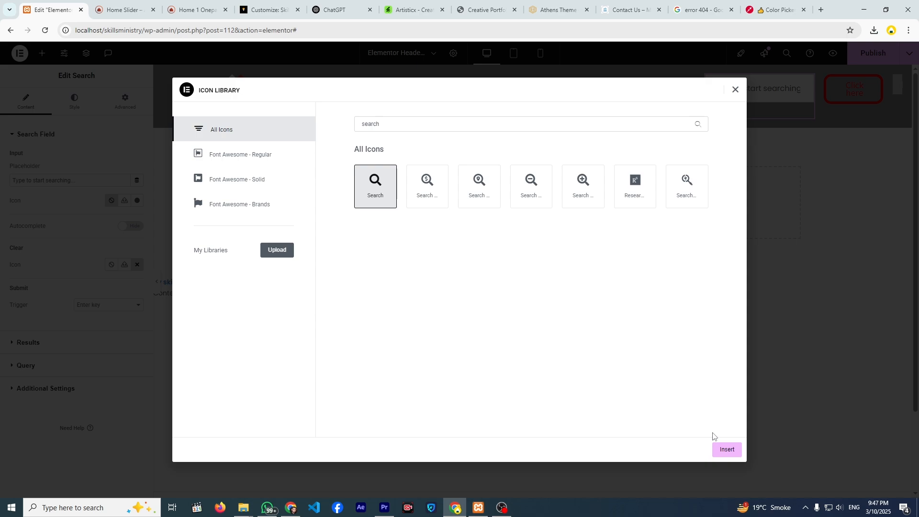
{"action": "left_click", "coordinate": [724, 449]}
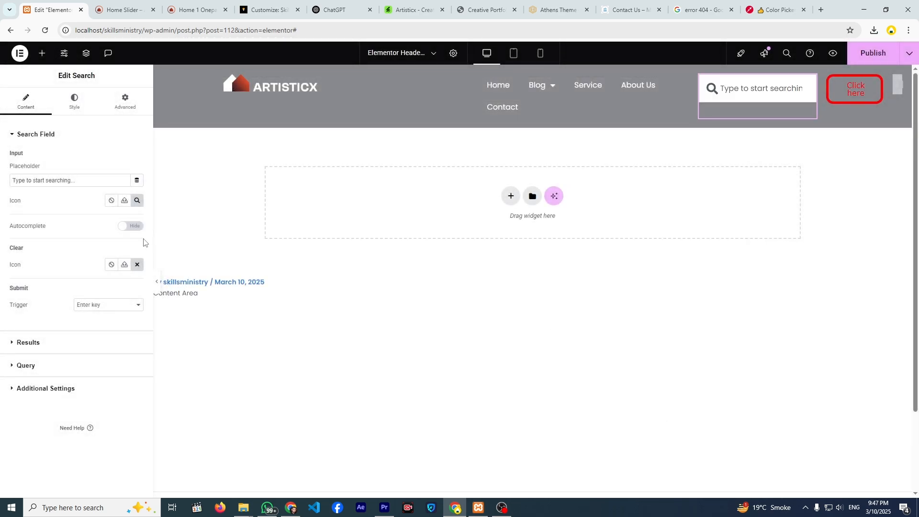
{"action": "left_click", "coordinate": [96, 309]}
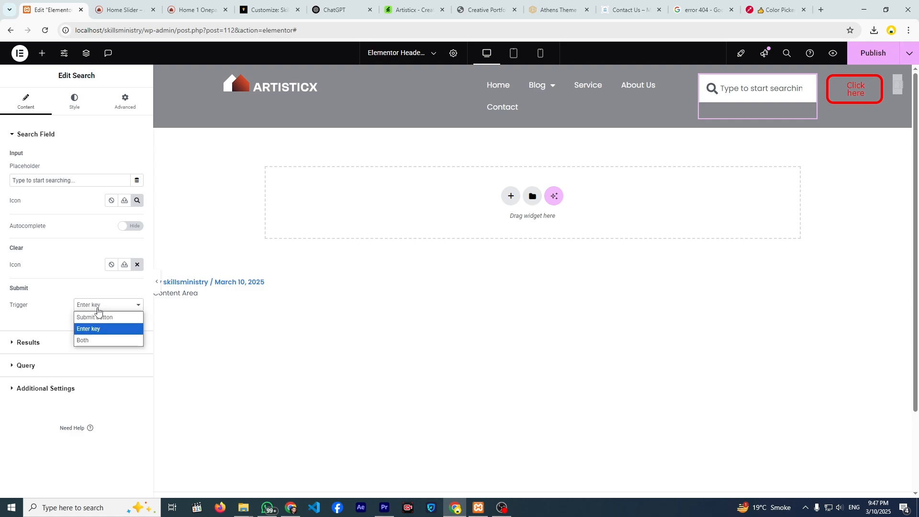
{"action": "left_click", "coordinate": [99, 317]}
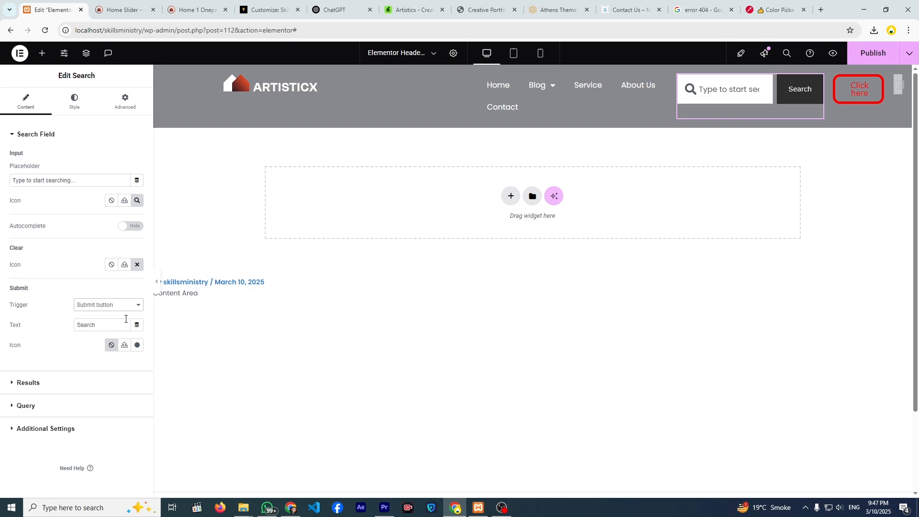
Set the search widget's Clear icon to None.
{"action": "left_click", "coordinate": [137, 265]}
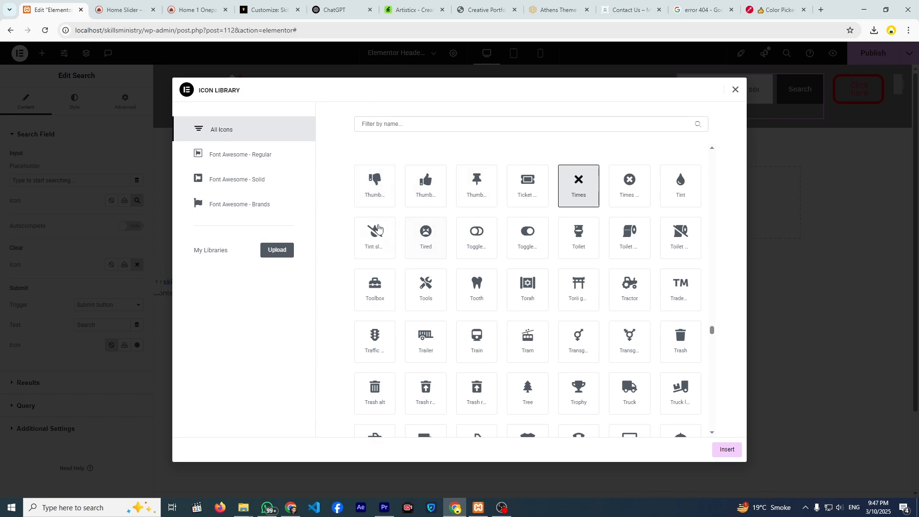
{"action": "left_click", "coordinate": [735, 90]}
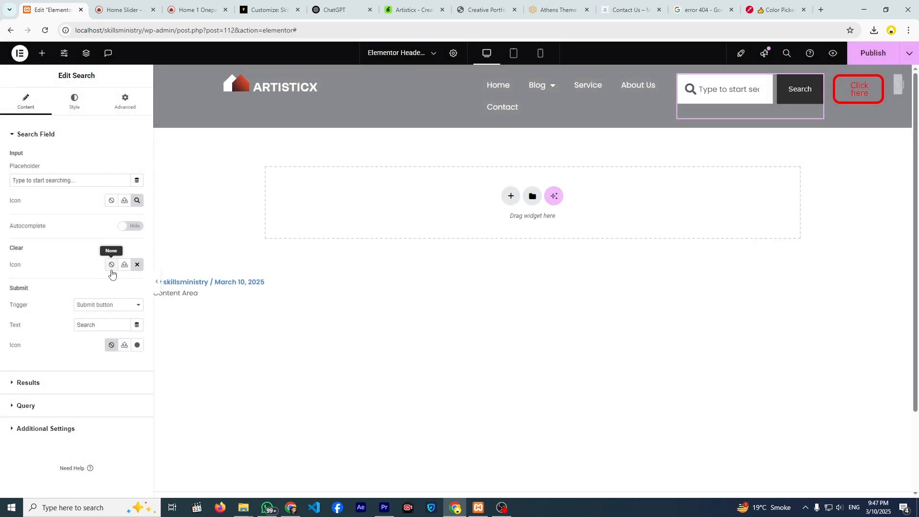
{"action": "left_click", "coordinate": [111, 268]}
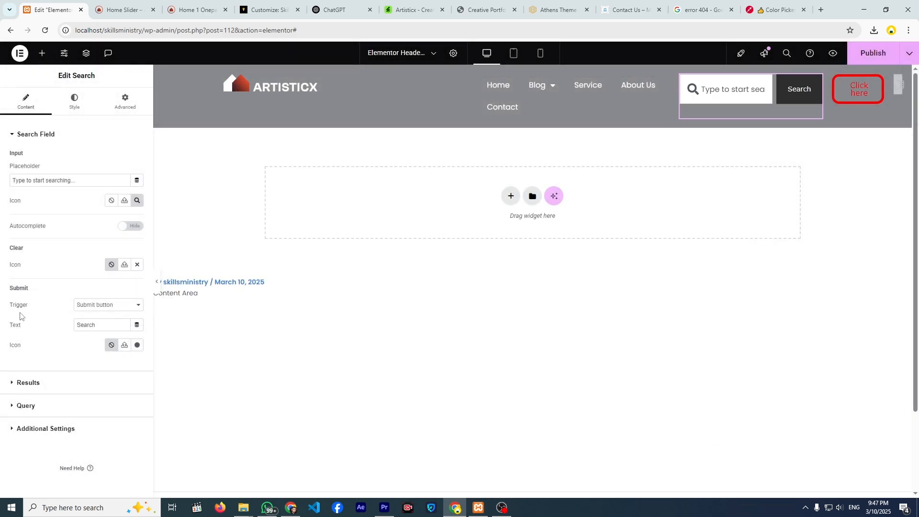
Find the Search magnifier in the icon library and insert it as the submit button's icon.
{"action": "left_click", "coordinate": [137, 345]}
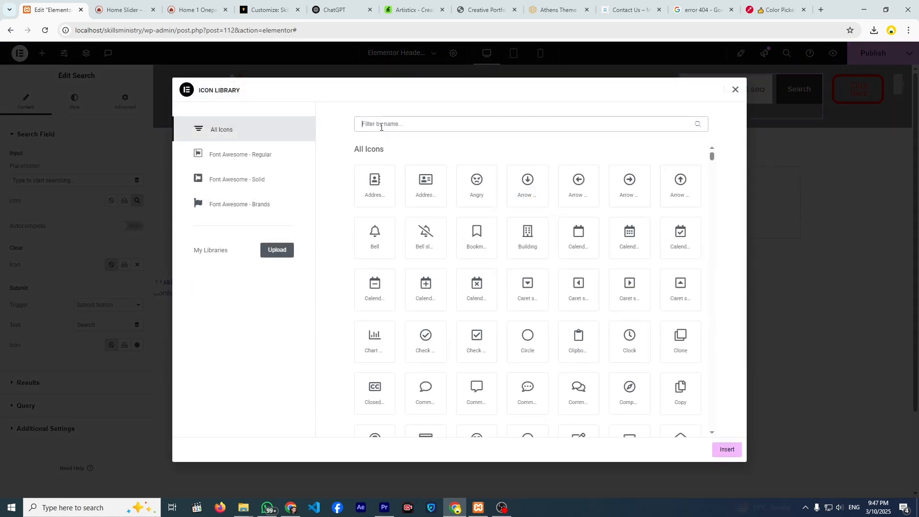
{"action": "type", "text": "searc"}
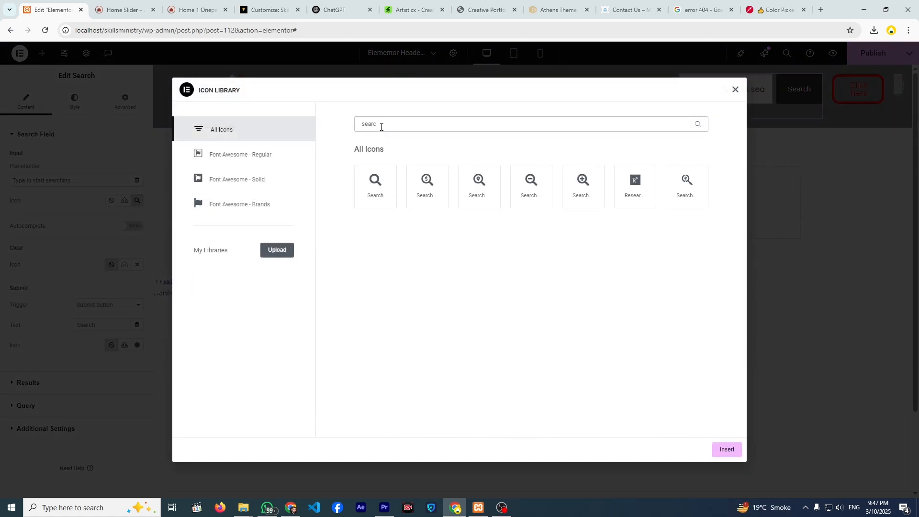
{"action": "left_click", "coordinate": [375, 187]}
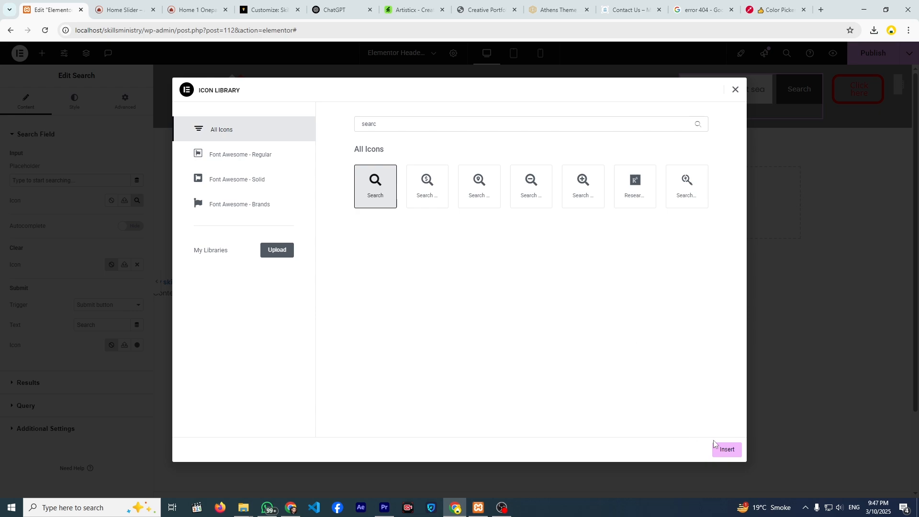
{"action": "left_click", "coordinate": [740, 454]}
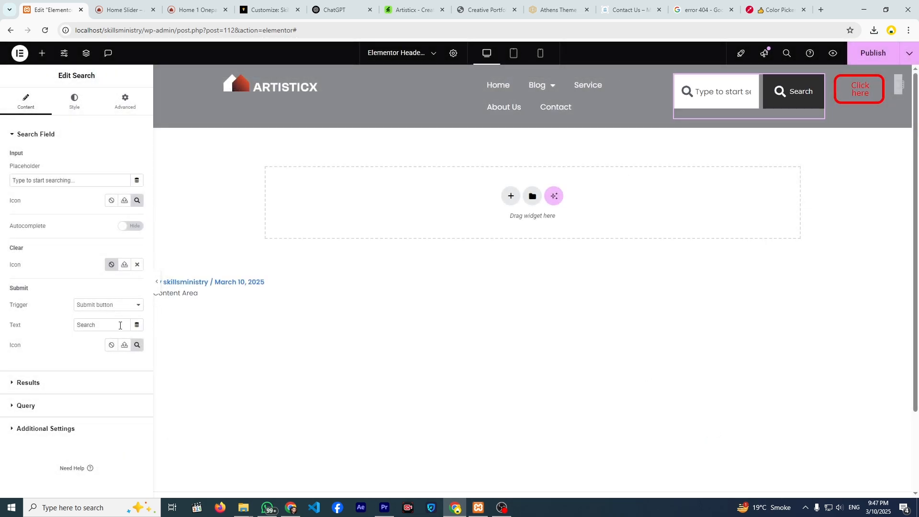
Clear the submit button's text and set the search input's icon to None.
{"action": "left_click_drag", "start_coordinate": [115, 325], "coordinate": [36, 329]}
{"action": "key", "text": "BackSpace"}
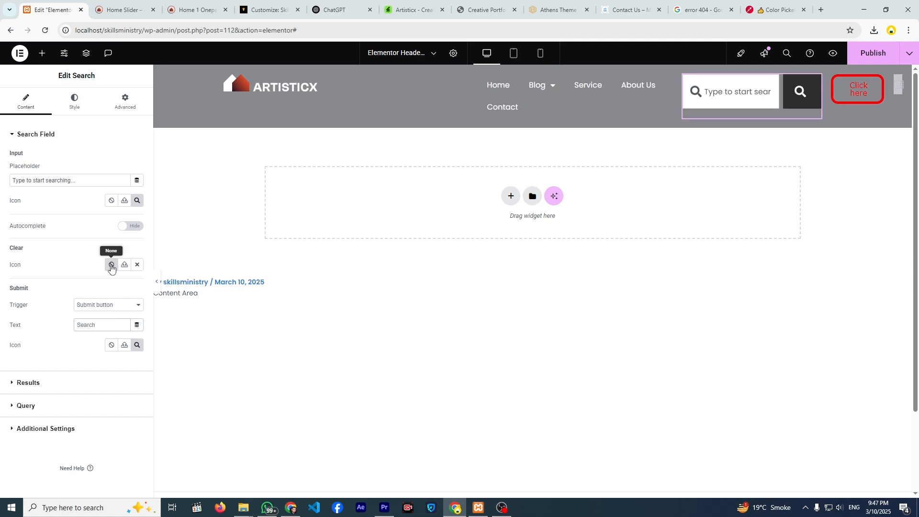
{"action": "left_click", "coordinate": [113, 207]}
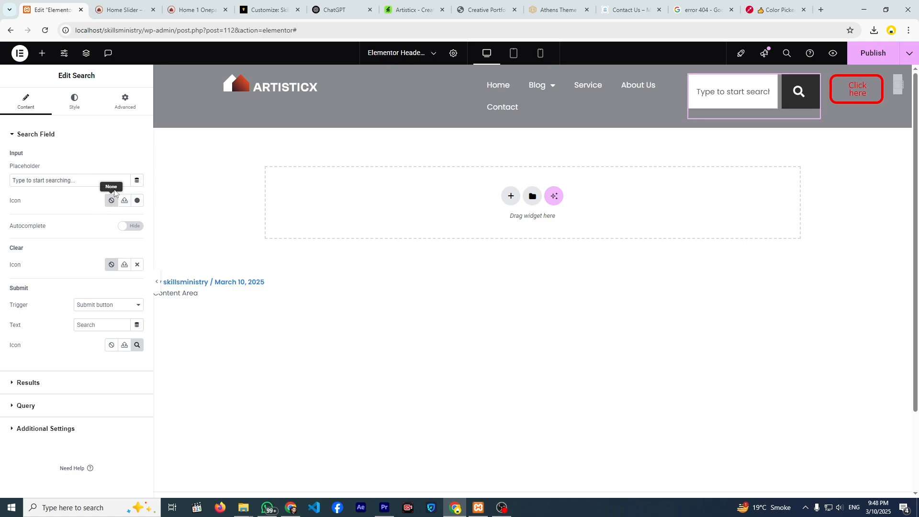
Give the search field a classic background with the fully transparent colour #02010100.
{"action": "left_click", "coordinate": [80, 115]}
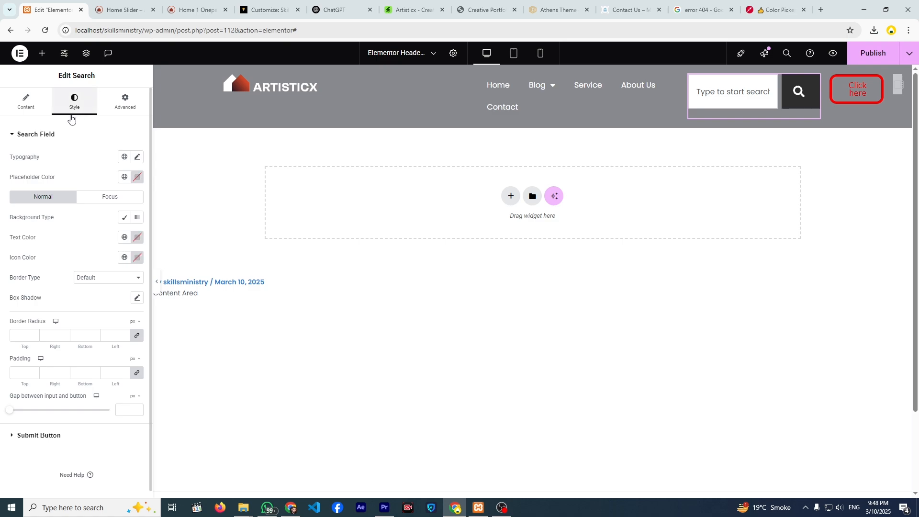
{"action": "left_click", "coordinate": [124, 218]}
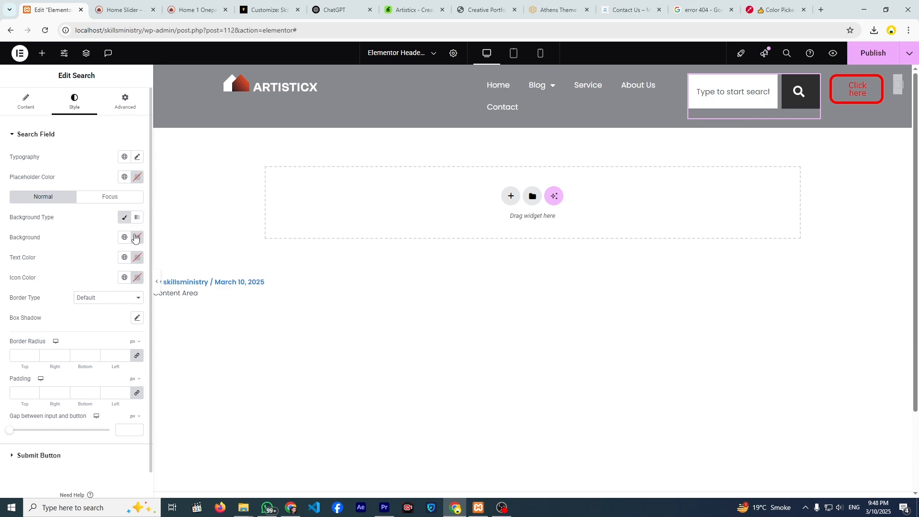
{"action": "left_click", "coordinate": [137, 237]}
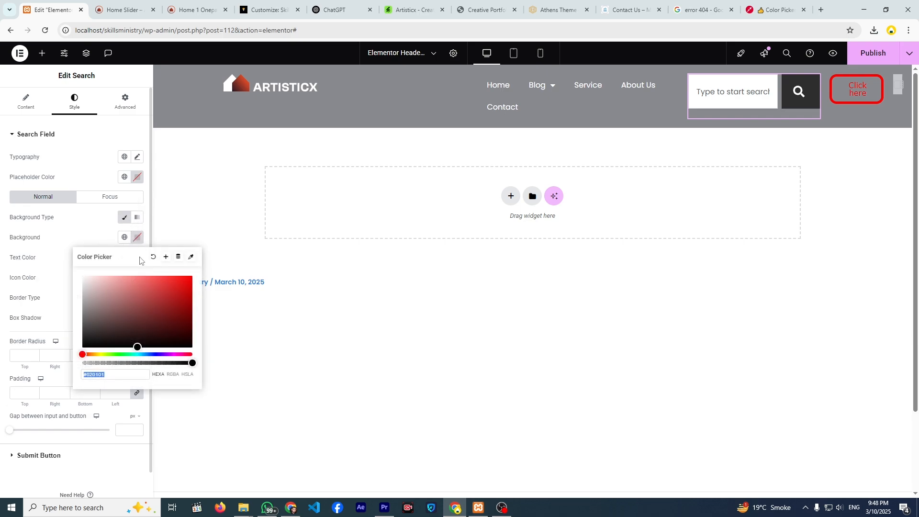
{"action": "left_click_drag", "start_coordinate": [193, 362], "coordinate": [82, 354]}
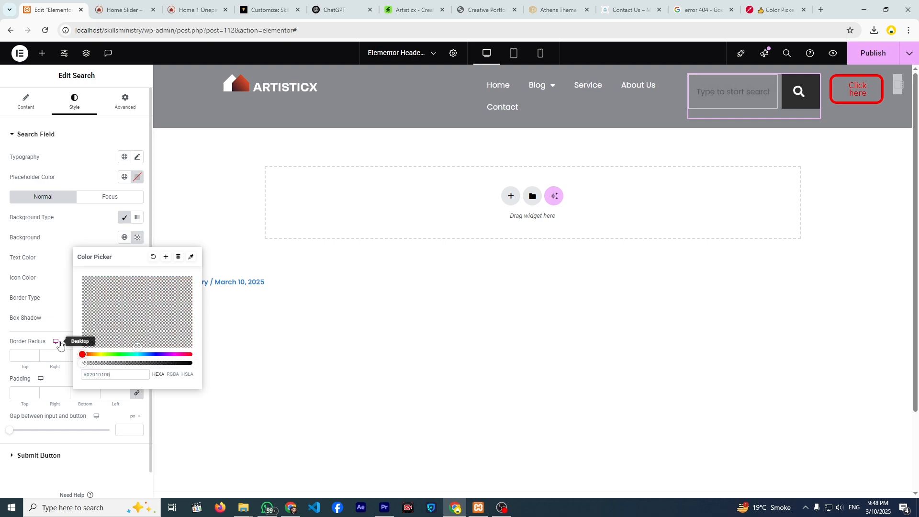
{"action": "left_click", "coordinate": [62, 324]}
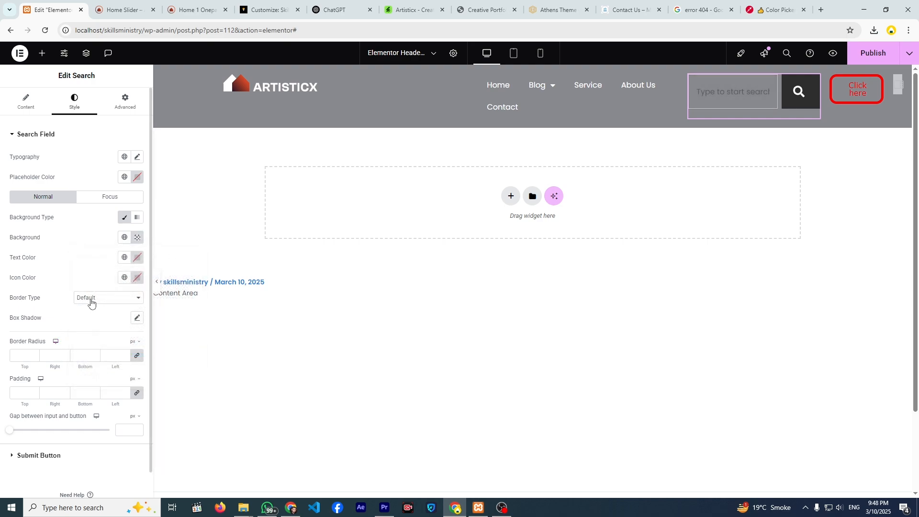
Give the search widget's submit button a classic background with the fully transparent colour #02010100.
{"action": "left_click", "coordinate": [42, 456]}
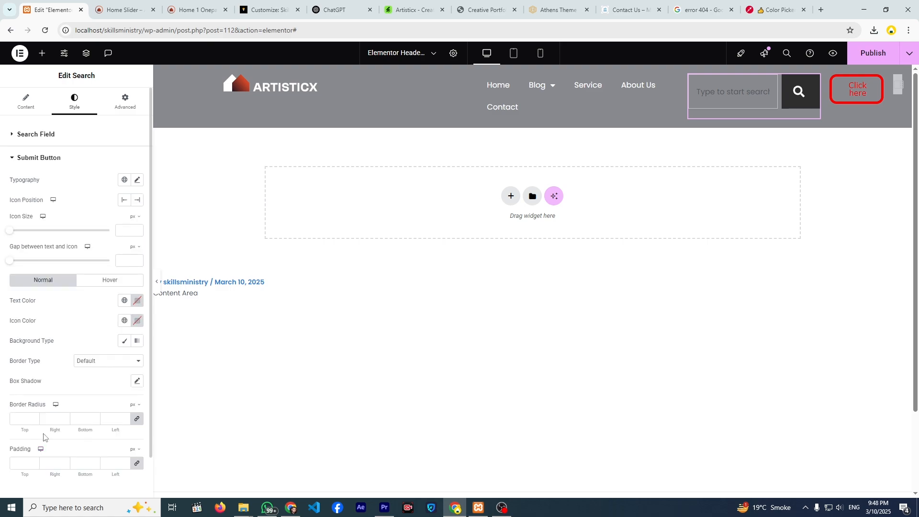
{"action": "left_click", "coordinate": [123, 341]}
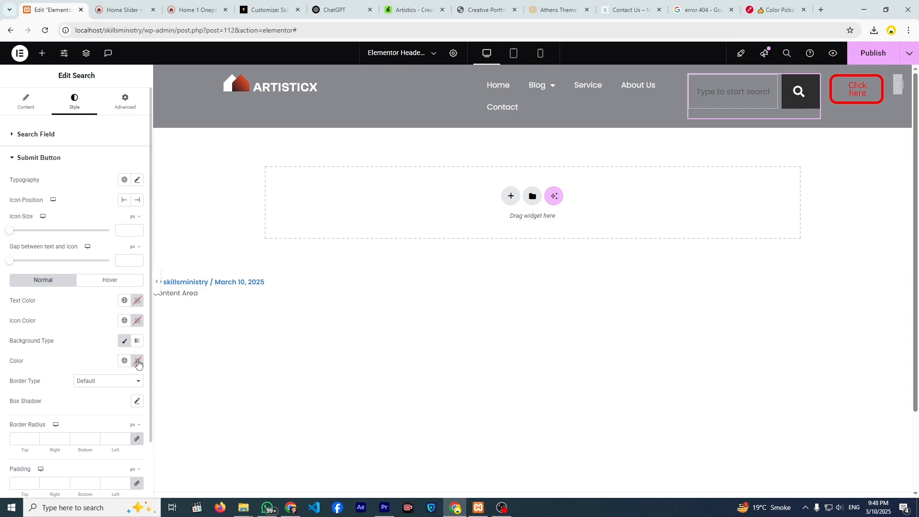
{"action": "left_click", "coordinate": [138, 361]}
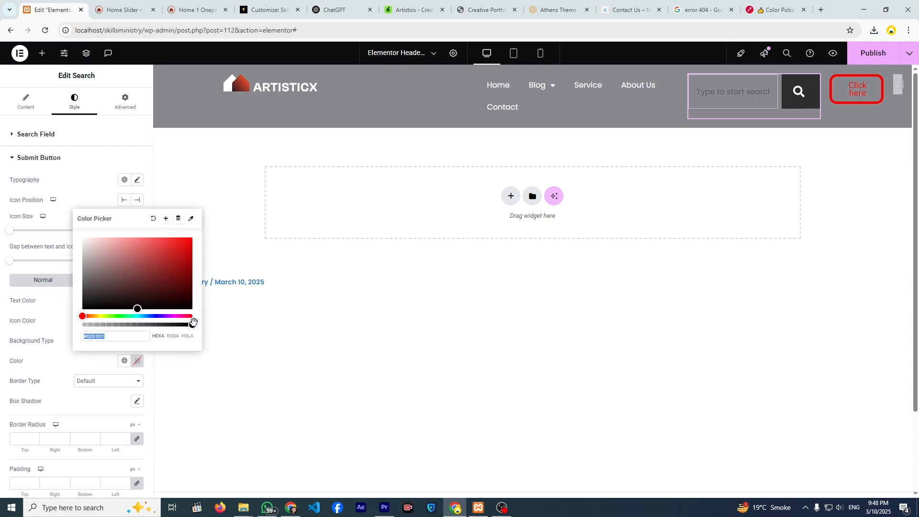
{"action": "left_click_drag", "start_coordinate": [193, 322], "coordinate": [66, 323]}
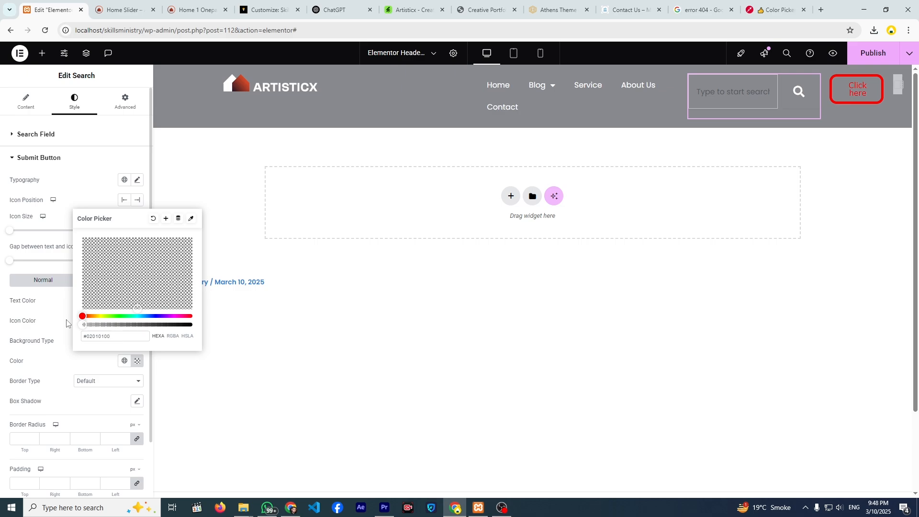
{"action": "left_click", "coordinate": [68, 321]}
Check the search box on the reference Home Slider site, and set the submit button's border type to None.
{"action": "scroll", "coordinate": [90, 259], "scroll_direction": "down", "scroll_amount": 1}
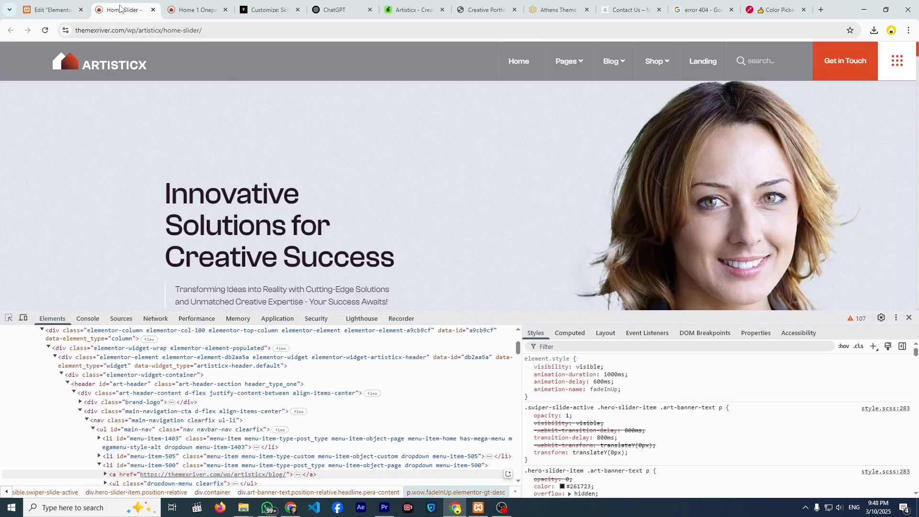
{"action": "left_click", "coordinate": [123, 10]}
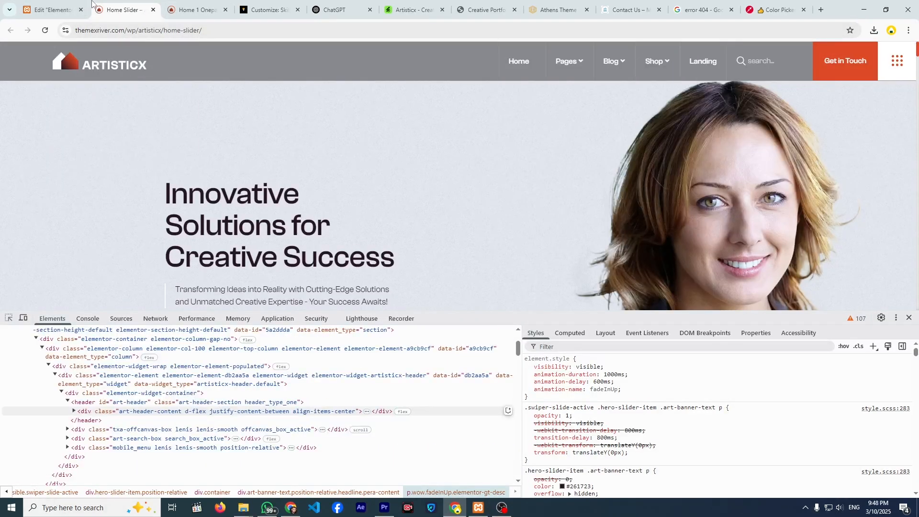
{"action": "left_click", "coordinate": [68, 4]}
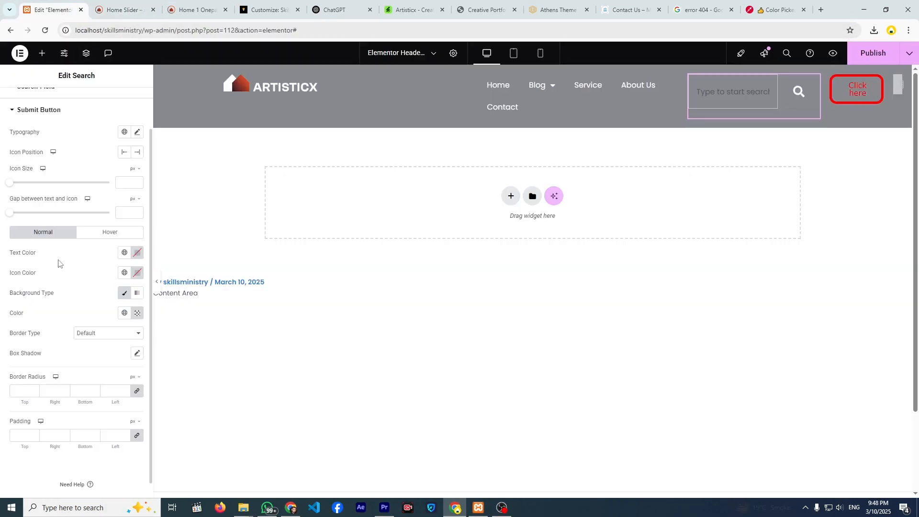
{"action": "left_click", "coordinate": [96, 335]}
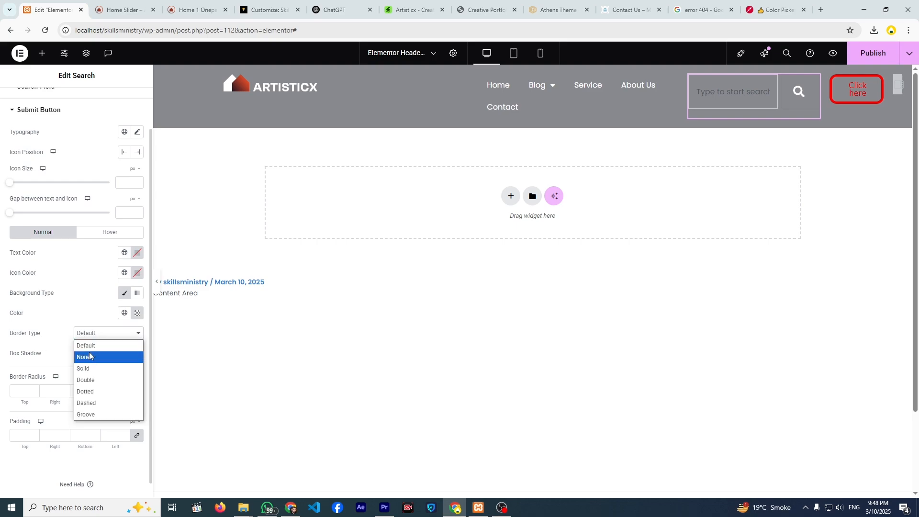
{"action": "left_click", "coordinate": [90, 357]}
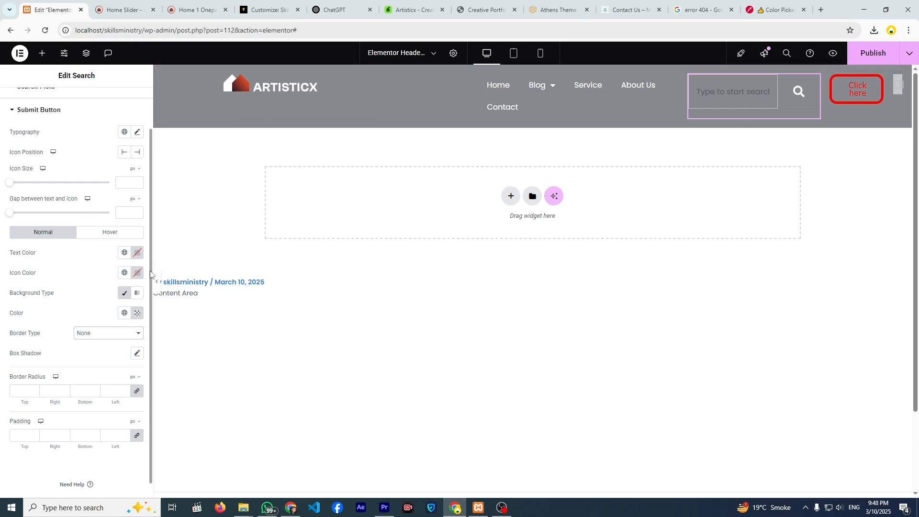
Set the search field's border type to None.
{"action": "scroll", "coordinate": [72, 216], "scroll_direction": "up", "scroll_amount": 2}
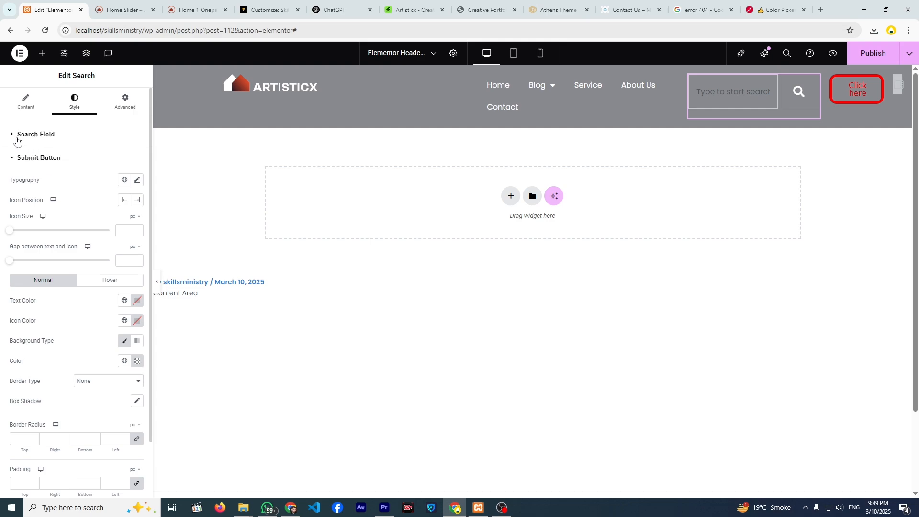
{"action": "left_click", "coordinate": [17, 139]}
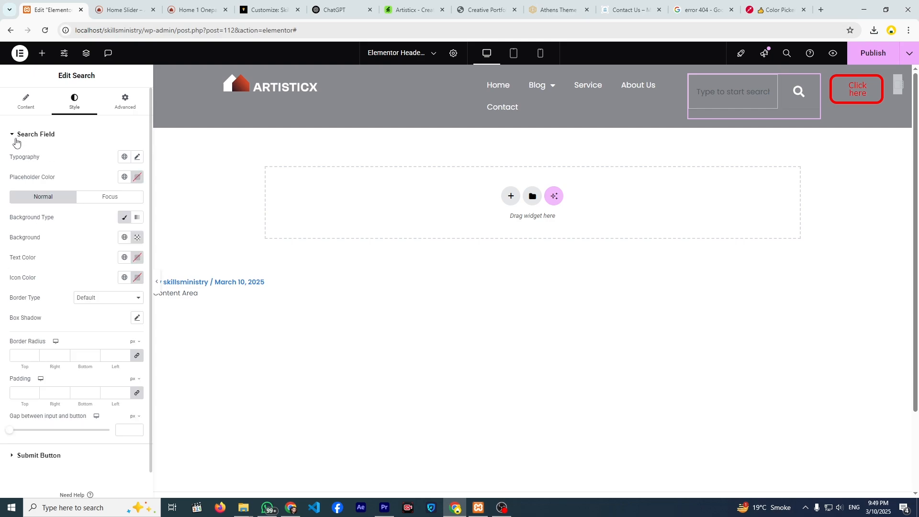
{"action": "left_click", "coordinate": [91, 302]}
{"action": "left_click", "coordinate": [89, 321]}
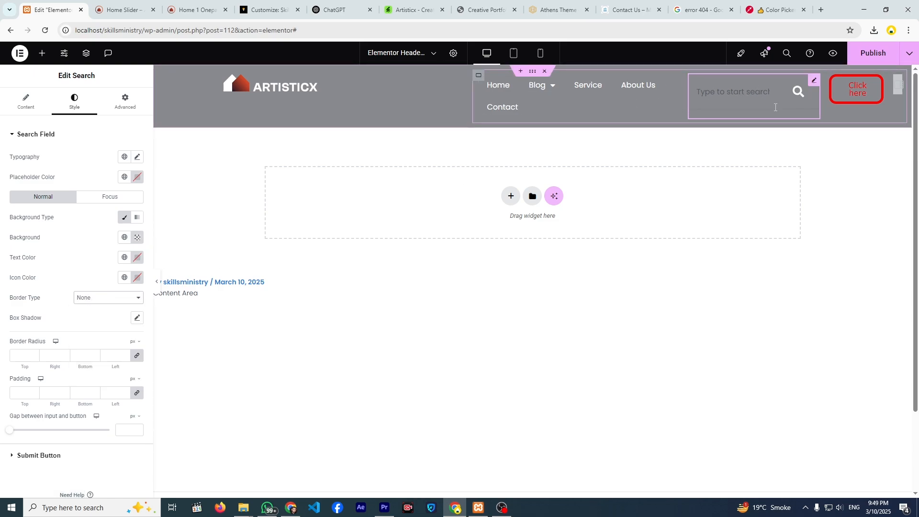
Check the reference site's header button and change the "Click here" button's text to "Get In Touch".
{"action": "left_click", "coordinate": [835, 95]}
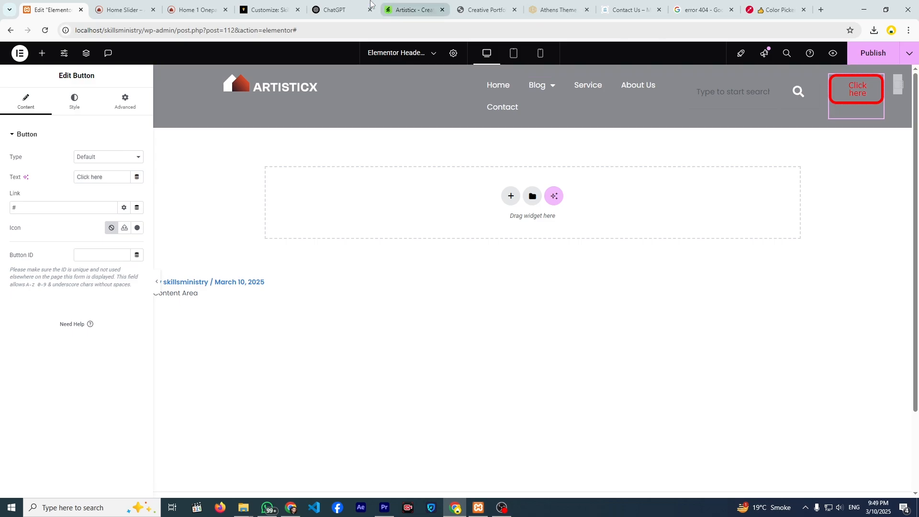
{"action": "left_click", "coordinate": [124, 10]}
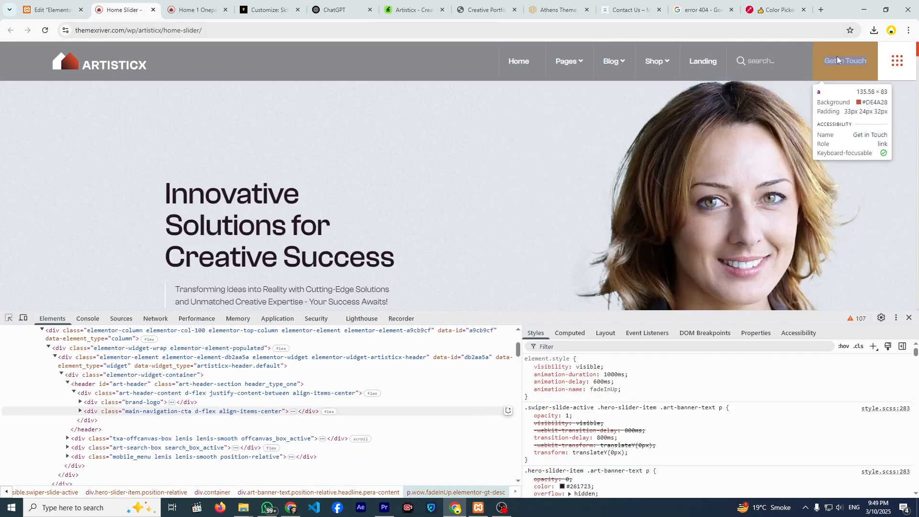
{"action": "left_click", "coordinate": [55, 8]}
{"action": "left_click_drag", "start_coordinate": [126, 177], "coordinate": [38, 171]}
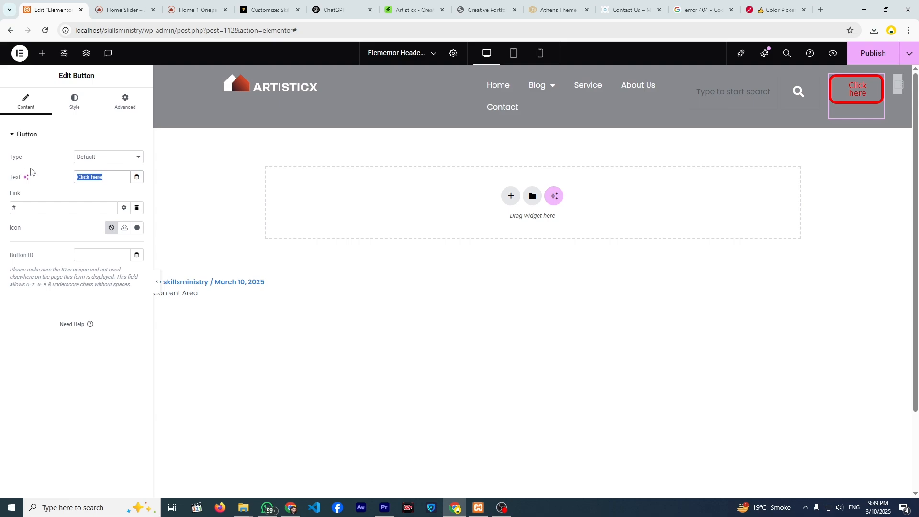
{"action": "type", "text": "Get In"}
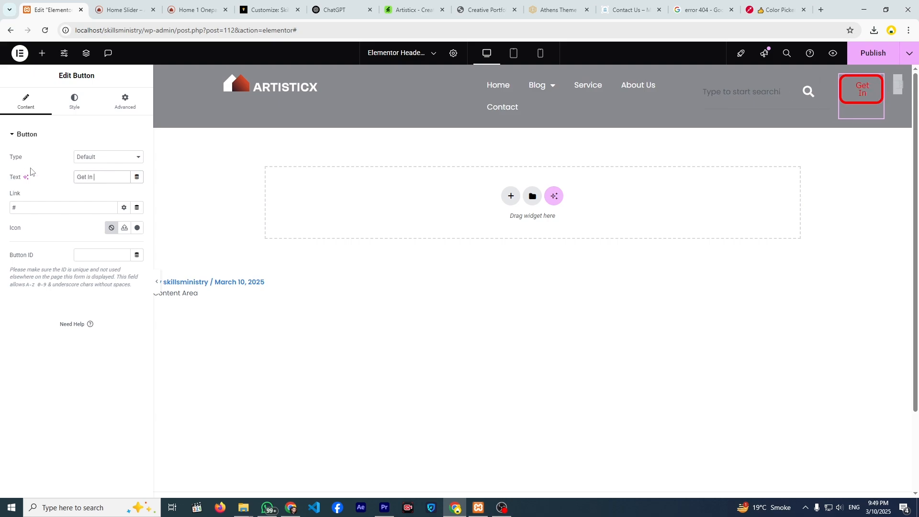
{"action": "type", "text": " Touch"}
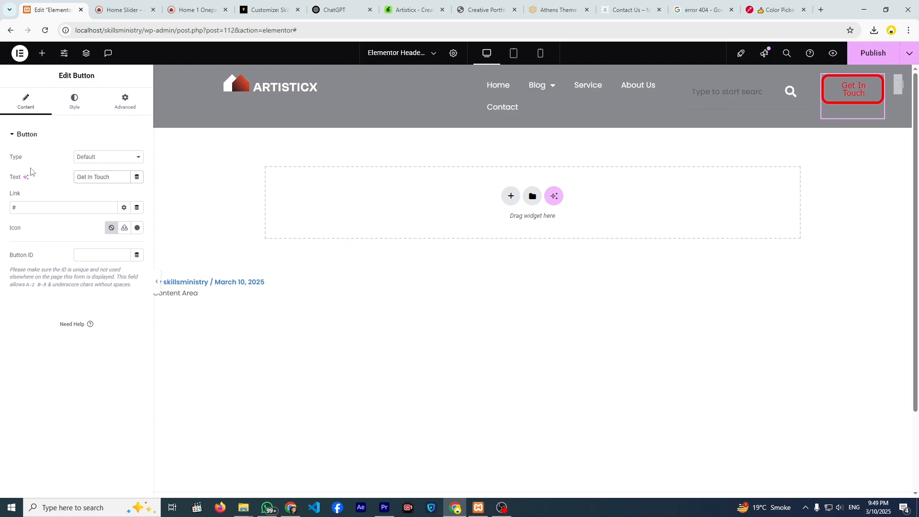
Inspect the "Get in Touch" button on the reference Home Slider site and copy its background colour #de4a28.
{"action": "left_click", "coordinate": [106, 9]}
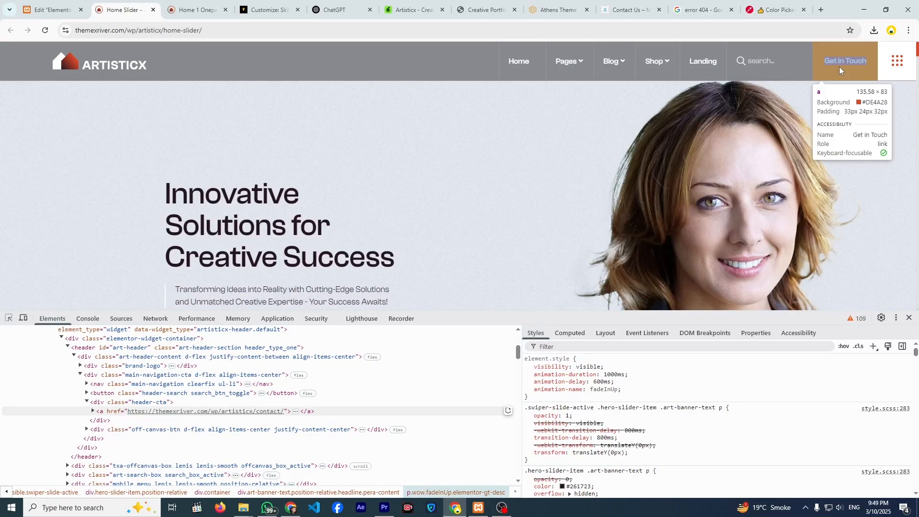
{"action": "left_click", "coordinate": [839, 67]}
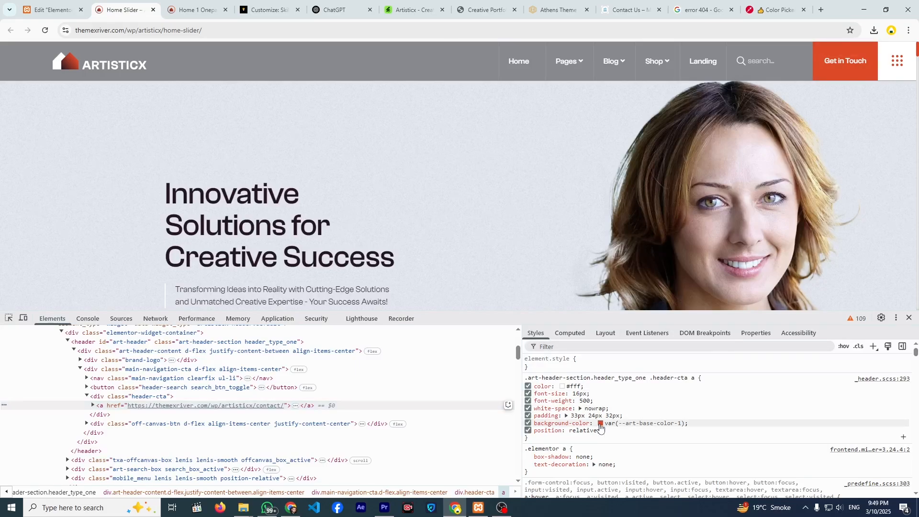
{"action": "left_click", "coordinate": [600, 424]}
{"action": "left_click", "coordinate": [647, 420]}
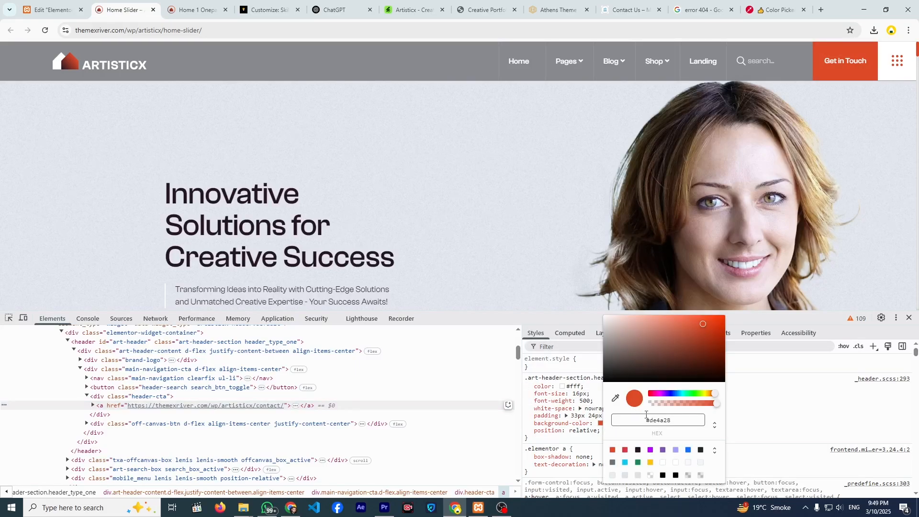
{"action": "key", "text": "ctrl+a"}
{"action": "key", "text": "ctrl+c"}
Set the "Get In Touch" button's background colour to #de4a28 in the Elementor header.
{"action": "left_click", "coordinate": [53, 10]}
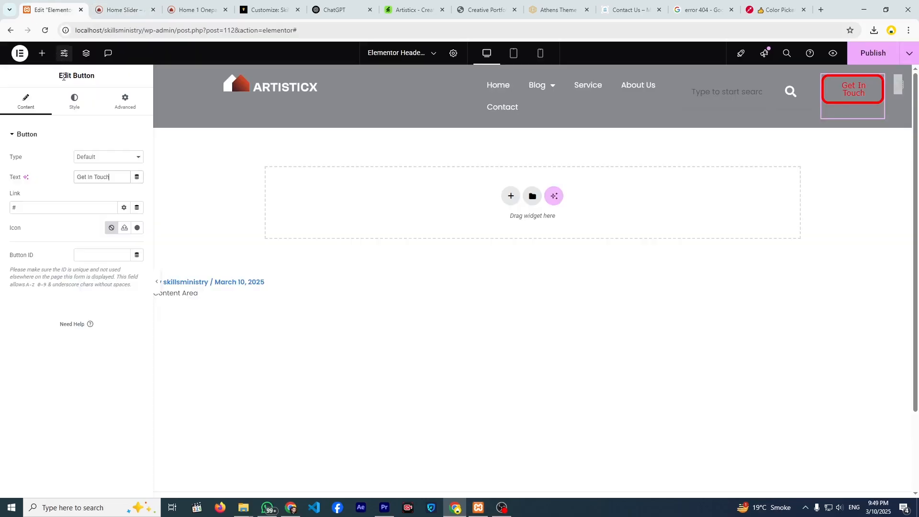
{"action": "left_click", "coordinate": [74, 102]}
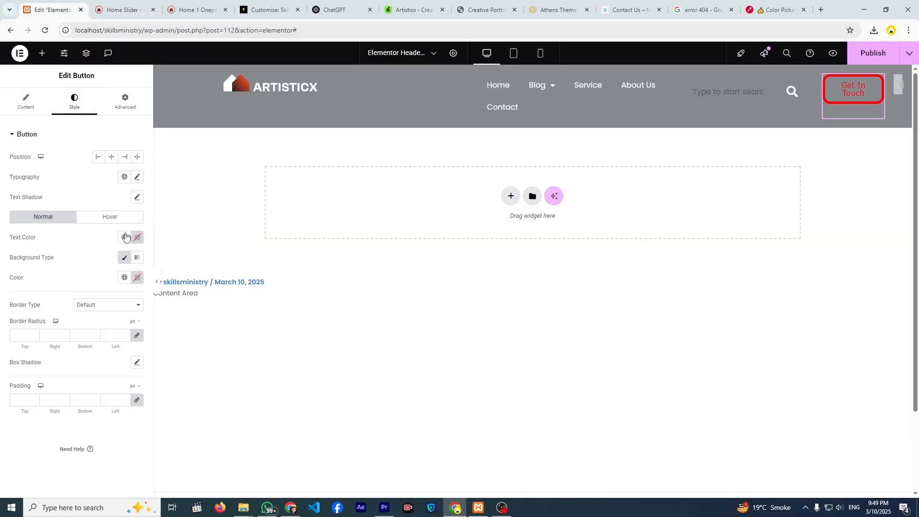
{"action": "left_click", "coordinate": [137, 278]}
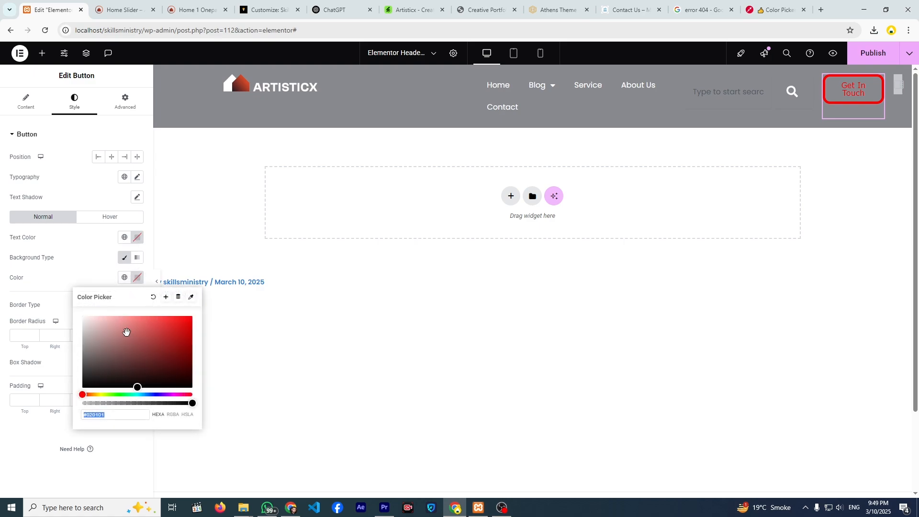
{"action": "key", "text": "ctrl+v"}
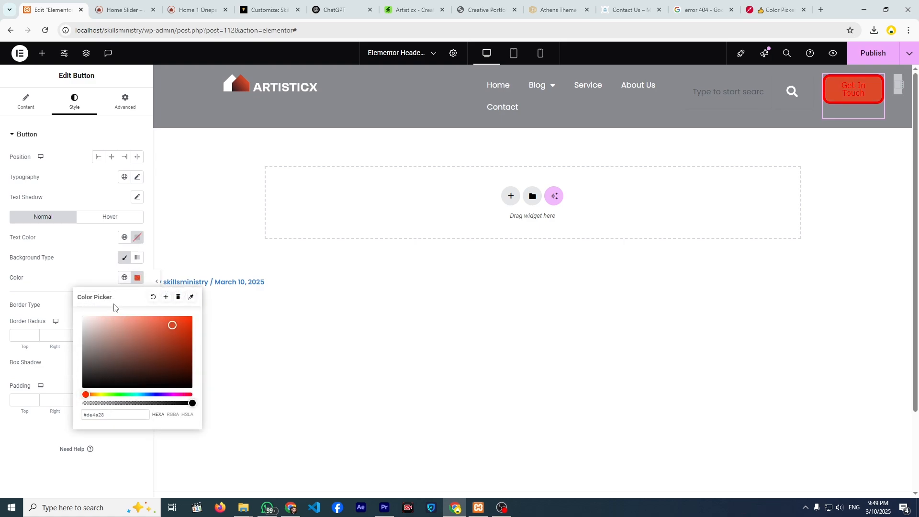
{"action": "left_click", "coordinate": [86, 255]}
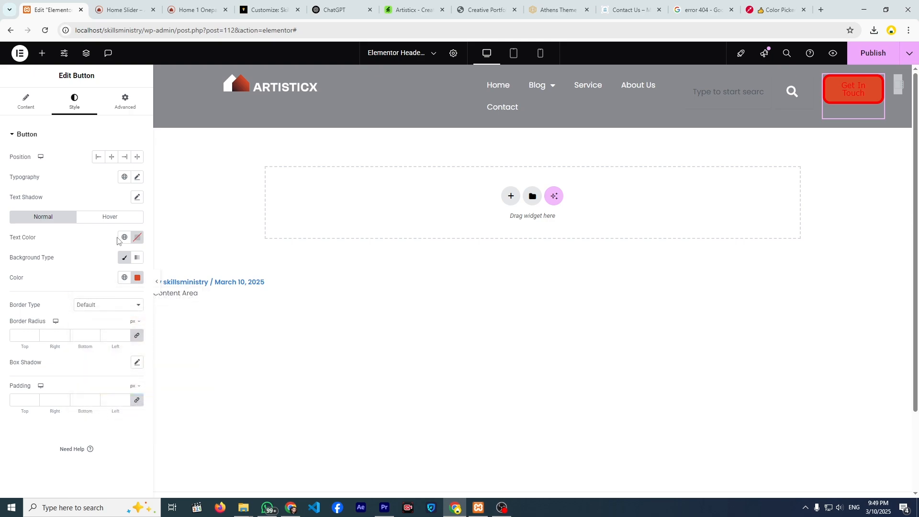
Make the "Get In Touch" button's text white, compare it with the reference site, and set its border type to None.
{"action": "left_click", "coordinate": [137, 237]}
{"action": "type", "text": "#FFFFFF"}
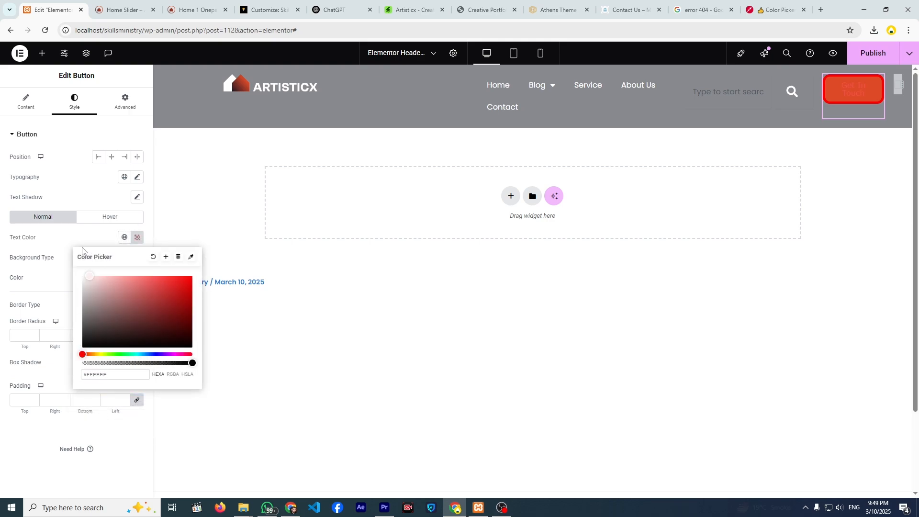
{"action": "left_click", "coordinate": [62, 232]}
{"action": "left_click", "coordinate": [127, 11]}
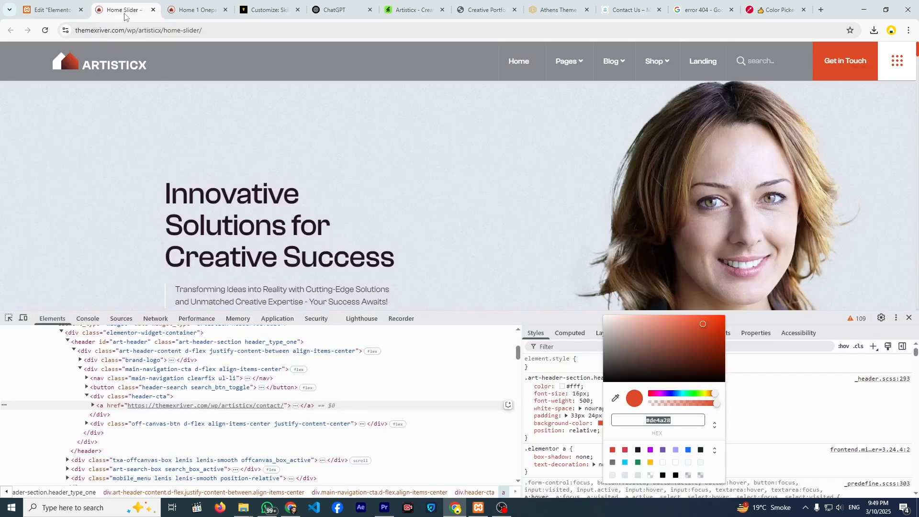
{"action": "left_click", "coordinate": [66, 9]}
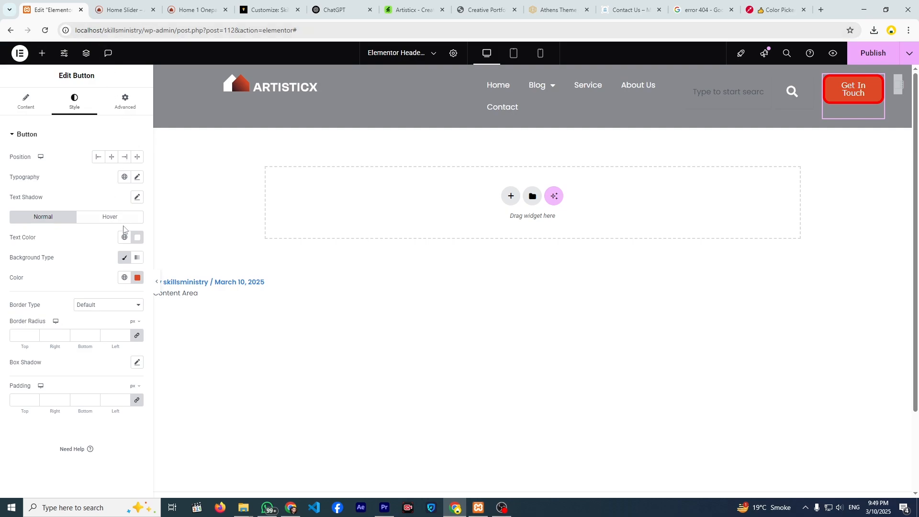
{"action": "left_click", "coordinate": [97, 311]}
{"action": "left_click", "coordinate": [94, 330]}
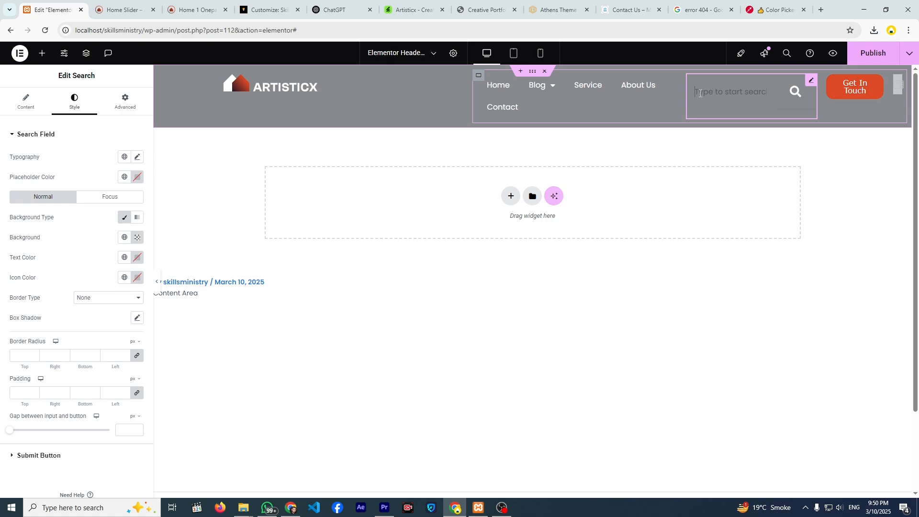
Set the search widget's width to Custom at 31%, checking the search box on the reference site.
{"action": "left_click", "coordinate": [127, 103]}
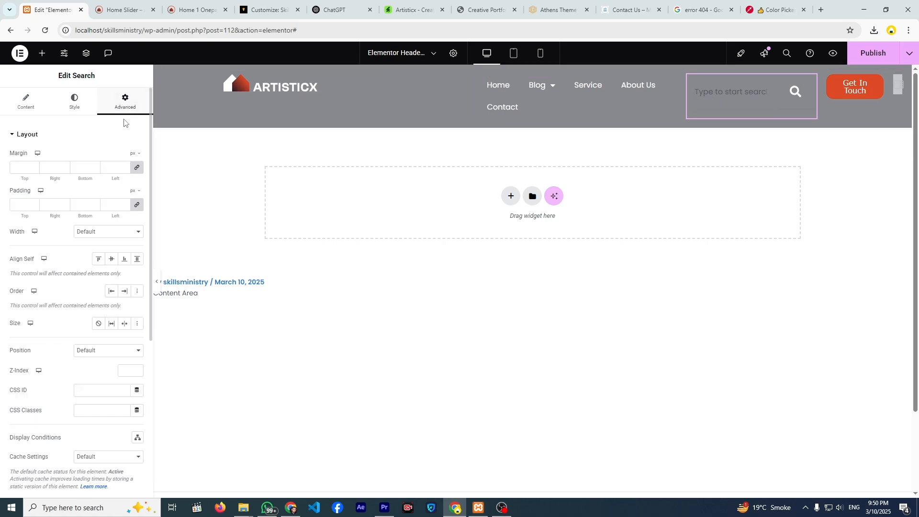
{"action": "left_click", "coordinate": [127, 233]}
{"action": "left_click", "coordinate": [121, 257]}
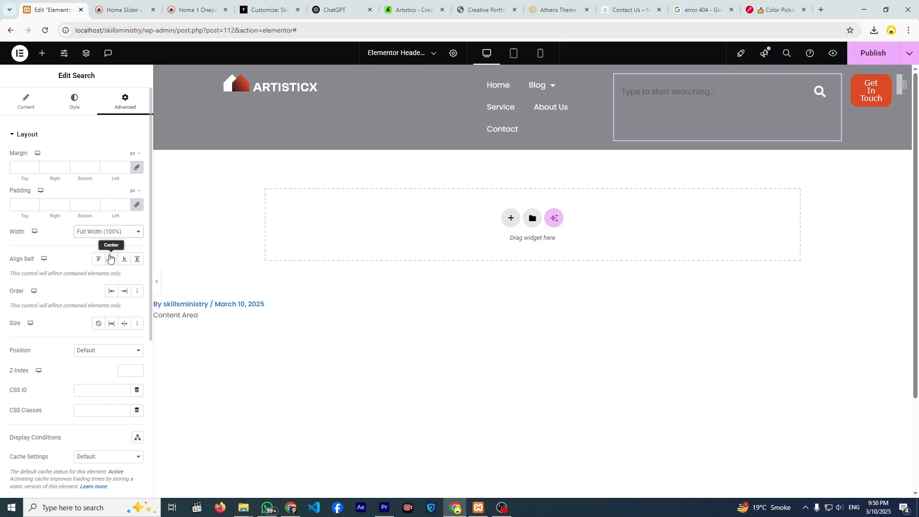
{"action": "left_click", "coordinate": [115, 235]}
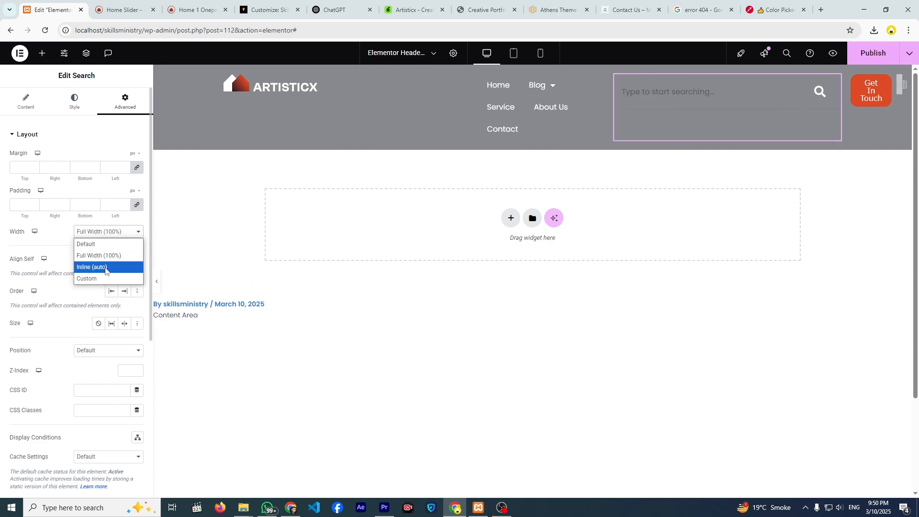
{"action": "left_click", "coordinate": [93, 279]}
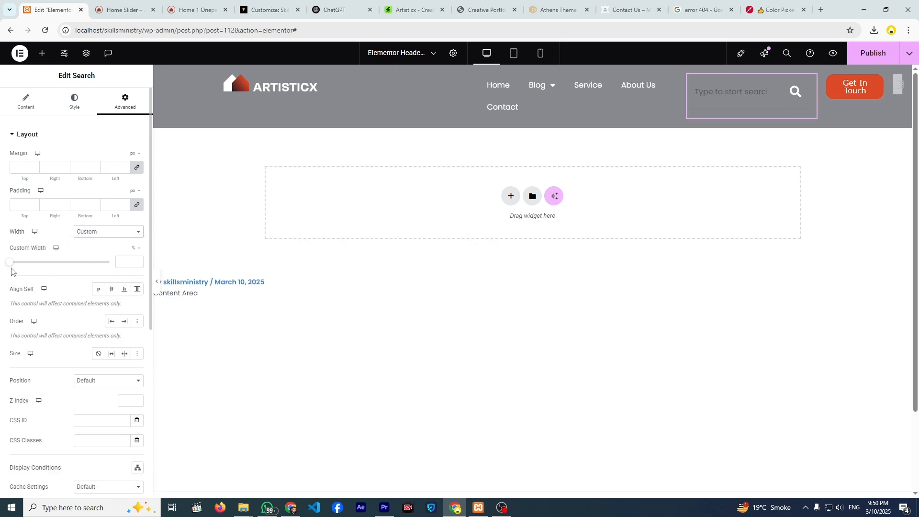
{"action": "left_click_drag", "start_coordinate": [9, 266], "coordinate": [44, 265]}
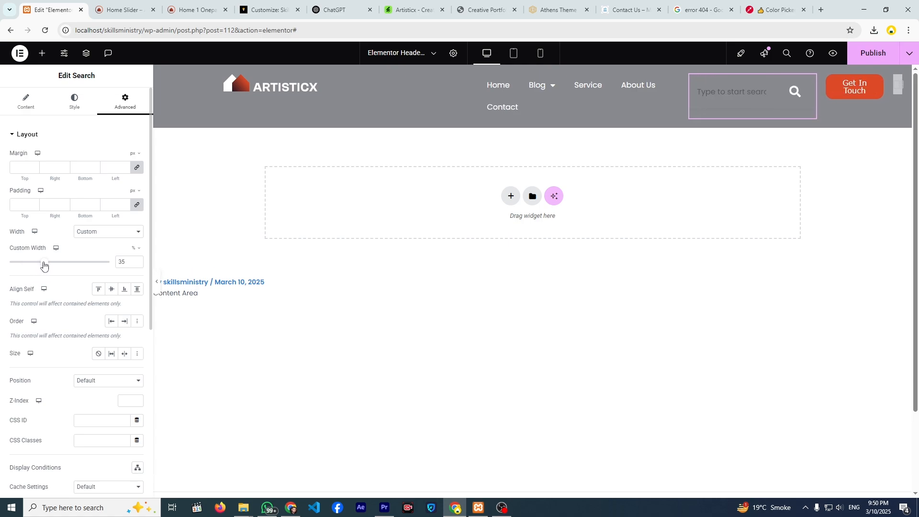
{"action": "left_click", "coordinate": [115, 11]}
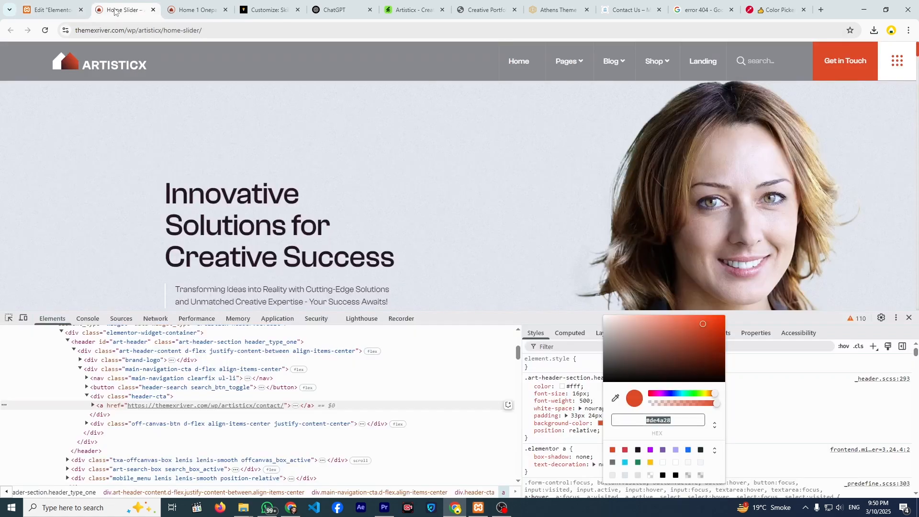
{"action": "left_click", "coordinate": [65, 5]}
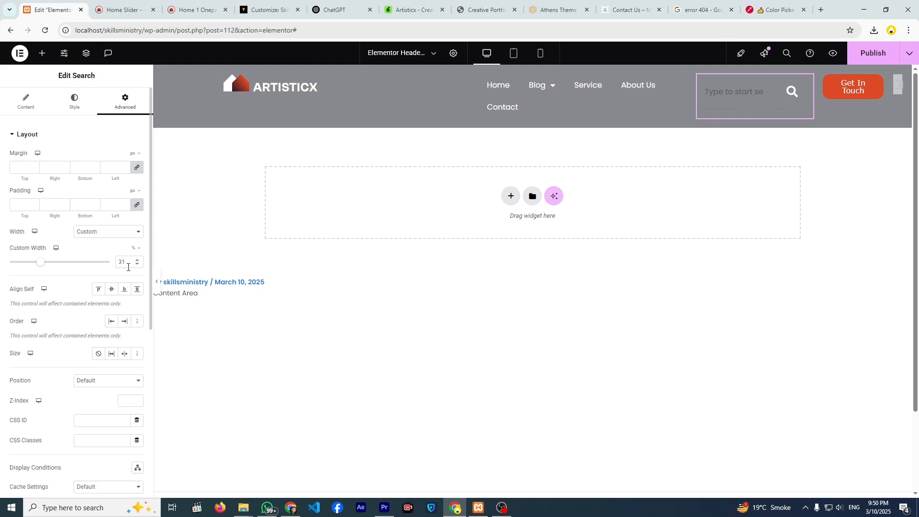
Shorten the search widget's placeholder text to "search".
{"action": "left_click", "coordinate": [34, 108]}
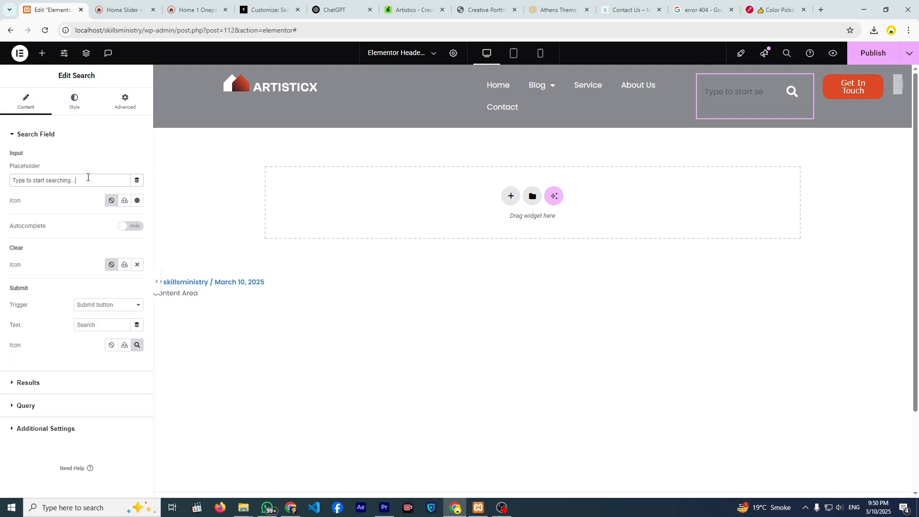
{"action": "key", "text": "BackSpace"}
{"action": "key", "text": "BackSpace"}
{"action": "key", "text": "BackSpace"}
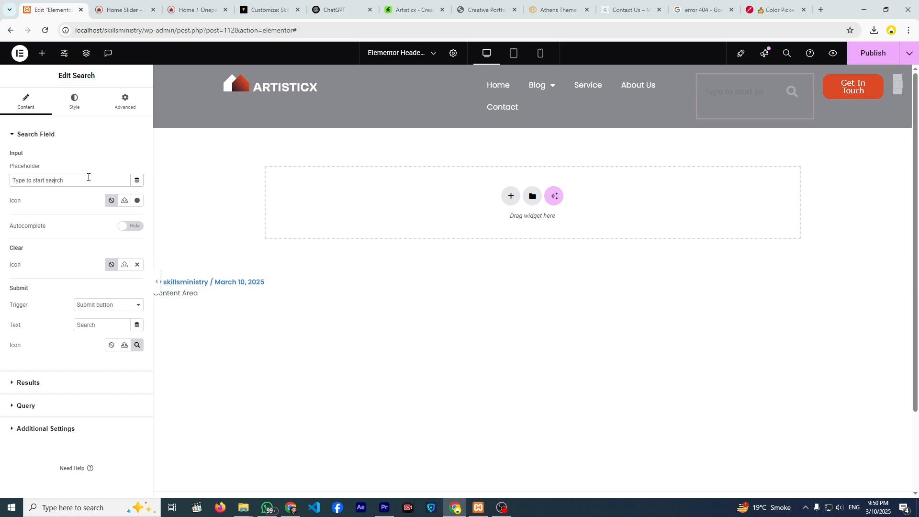
{"action": "key", "text": "Delete"}
{"action": "key", "text": "BackSpace"}
{"action": "key", "text": "BackSpace"}
{"action": "key", "text": "BackSpace"}
{"action": "key", "text": "BackSpace"}
{"action": "key", "text": "BackSpace"}
{"action": "key", "text": "BackSpace"}
{"action": "key", "text": "BackSpace"}
{"action": "key", "text": "BackSpace"}
{"action": "key", "text": "BackSpace"}
{"action": "key", "text": "BackSpace"}
{"action": "key", "text": "BackSpace"}
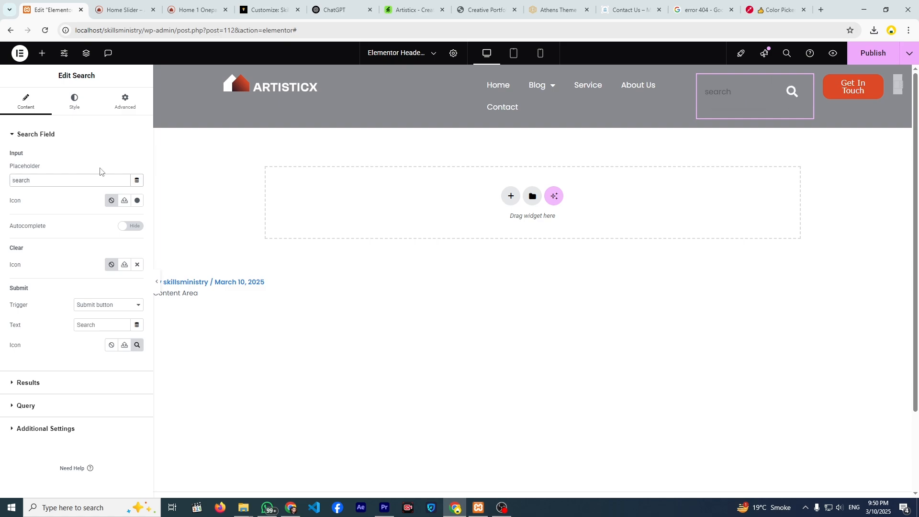
Set the gap between the search input and button to 0 px and compare with the reference header.
{"action": "left_click", "coordinate": [91, 106]}
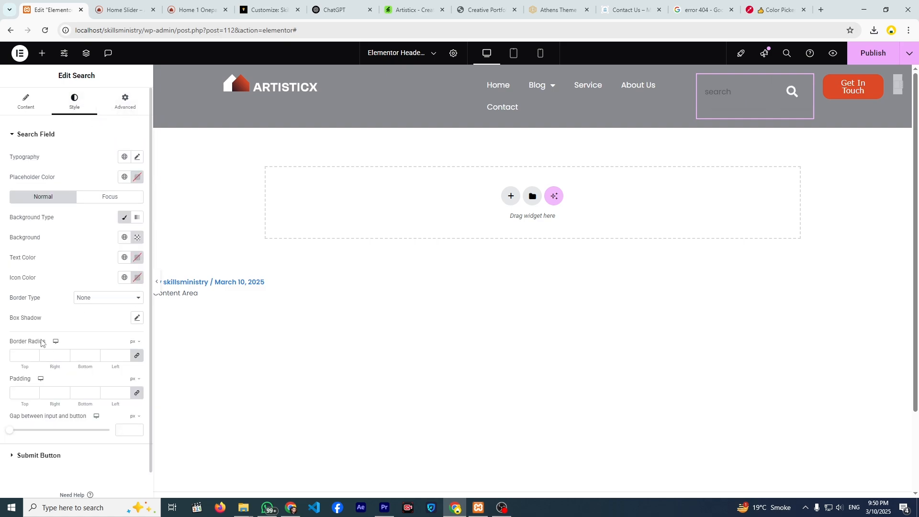
{"action": "left_click_drag", "start_coordinate": [13, 432], "coordinate": [2, 418]}
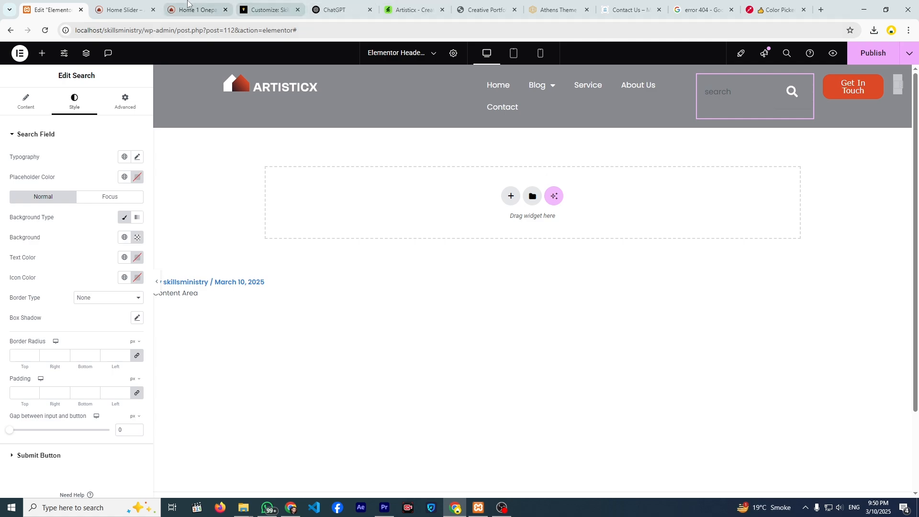
{"action": "left_click", "coordinate": [133, 2]}
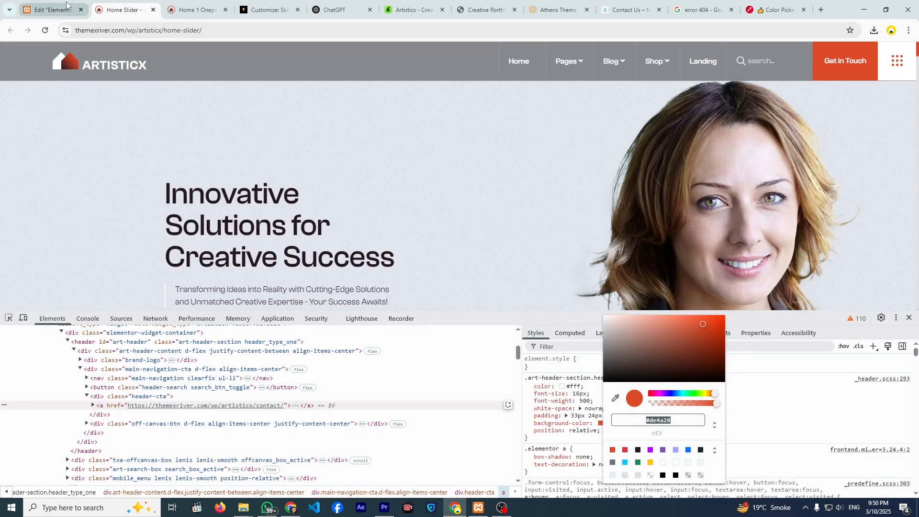
{"action": "left_click", "coordinate": [52, 10]}
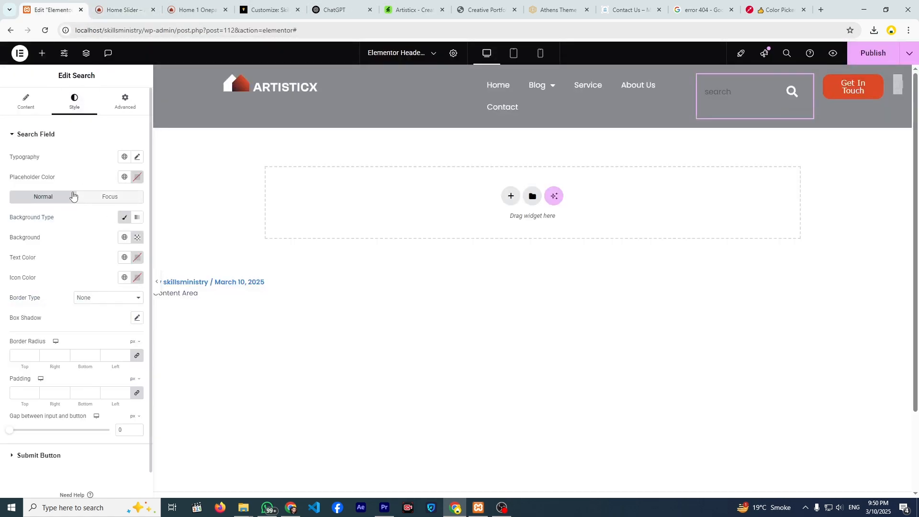
Set the search field's text colour to #FFFFFF and its placeholder colour to white.
{"action": "left_click", "coordinate": [137, 259]}
{"action": "left_click_drag", "start_coordinate": [113, 314], "coordinate": [74, 257]}
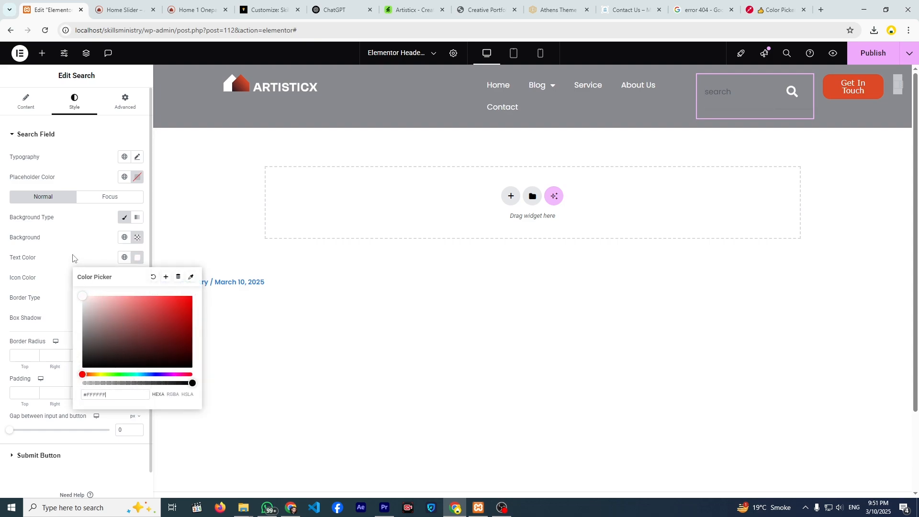
{"action": "left_click", "coordinate": [72, 258]}
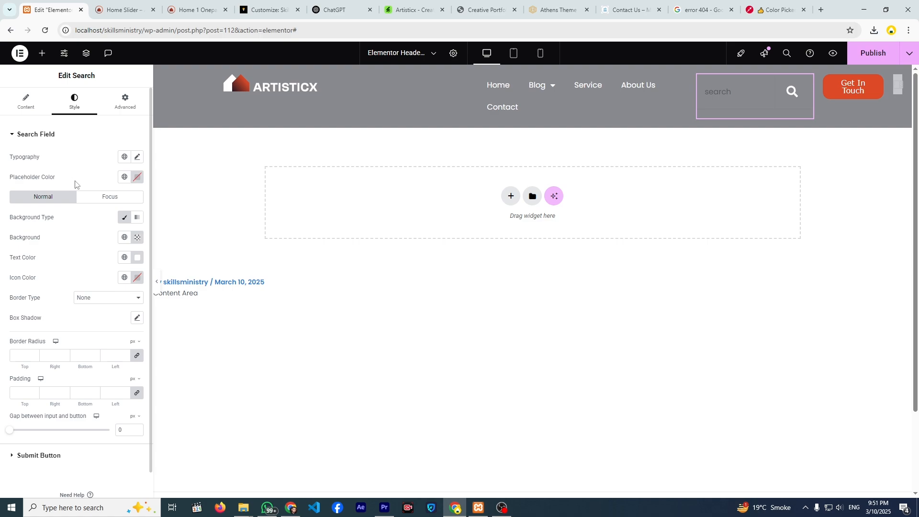
{"action": "left_click", "coordinate": [135, 181]}
{"action": "left_click_drag", "start_coordinate": [115, 227], "coordinate": [88, 194]}
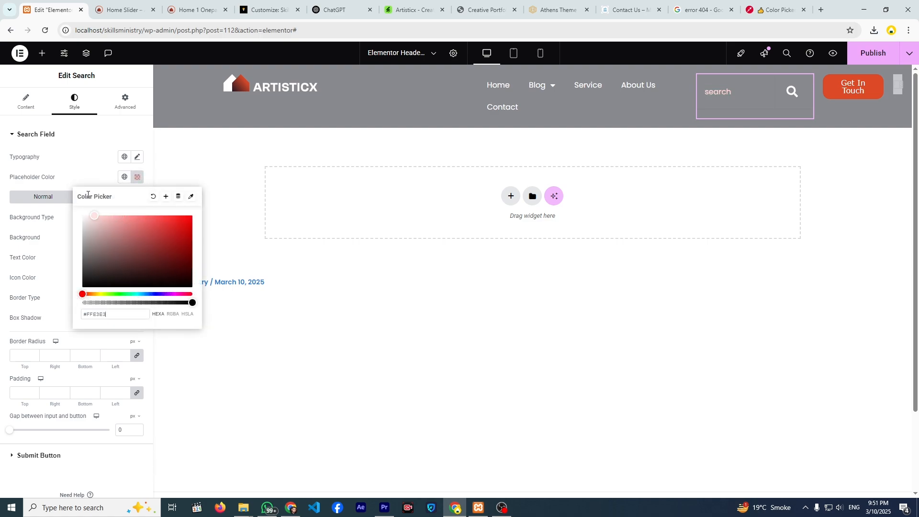
{"action": "left_click", "coordinate": [60, 172]}
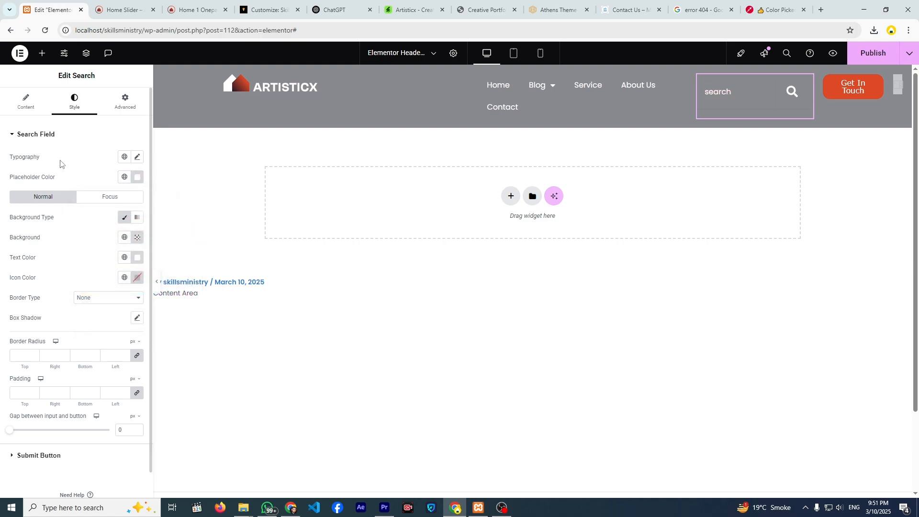
Reduce the search widget's custom width to 19%.
{"action": "left_click", "coordinate": [105, 102]}
{"action": "left_click_drag", "start_coordinate": [41, 262], "coordinate": [31, 259]}
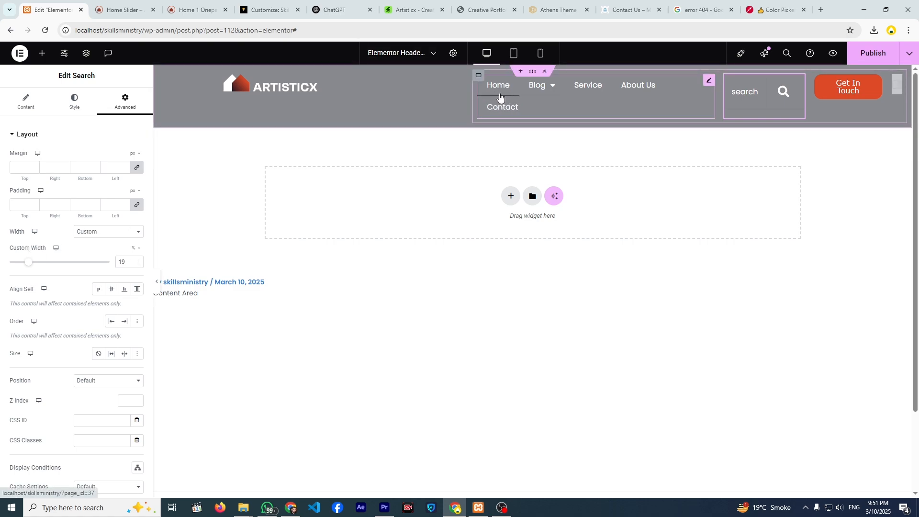
Make the WordPress menu's hover pointer colour fully transparent.
{"action": "left_click", "coordinate": [499, 97]}
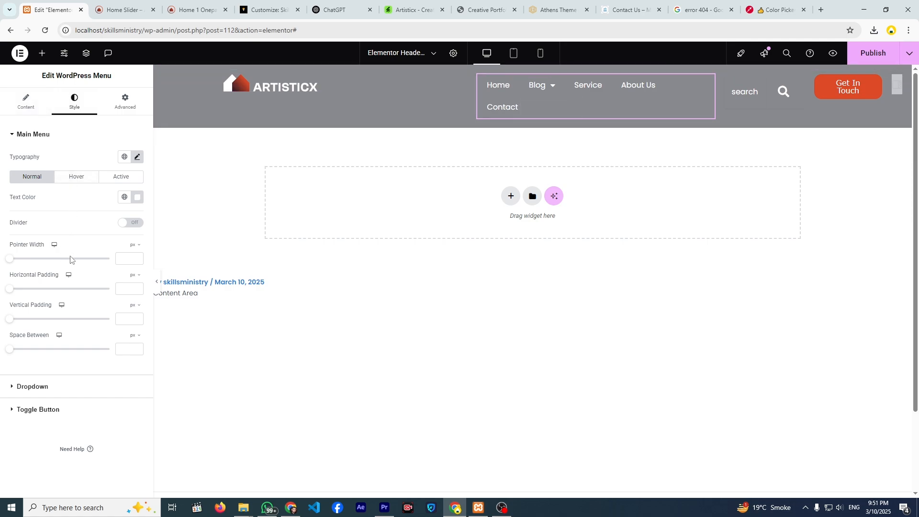
{"action": "left_click", "coordinate": [82, 180]}
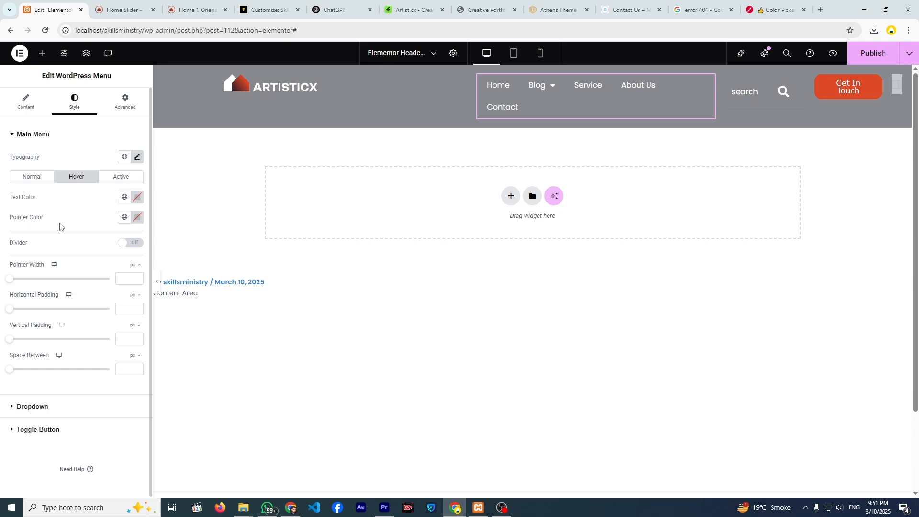
{"action": "left_click", "coordinate": [137, 219]}
{"action": "left_click", "coordinate": [138, 326]}
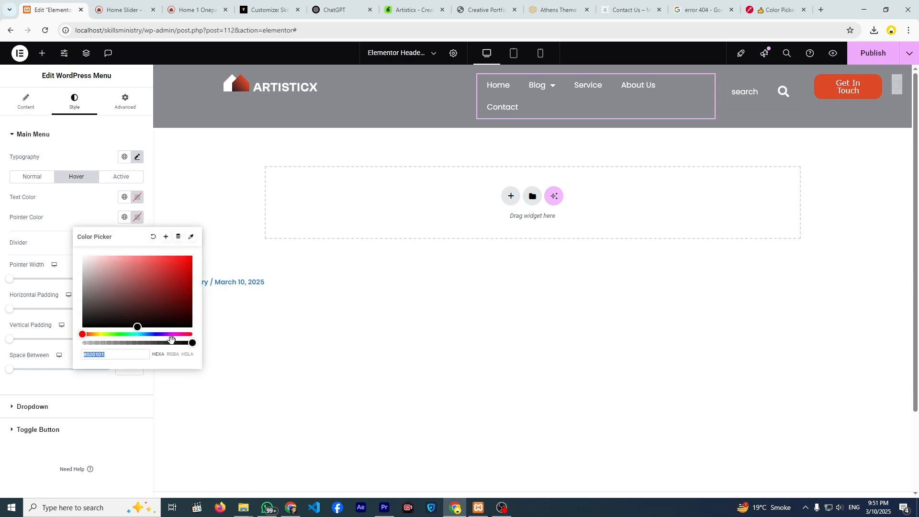
{"action": "left_click_drag", "start_coordinate": [171, 340], "coordinate": [83, 343]}
{"action": "left_click", "coordinate": [65, 232]}
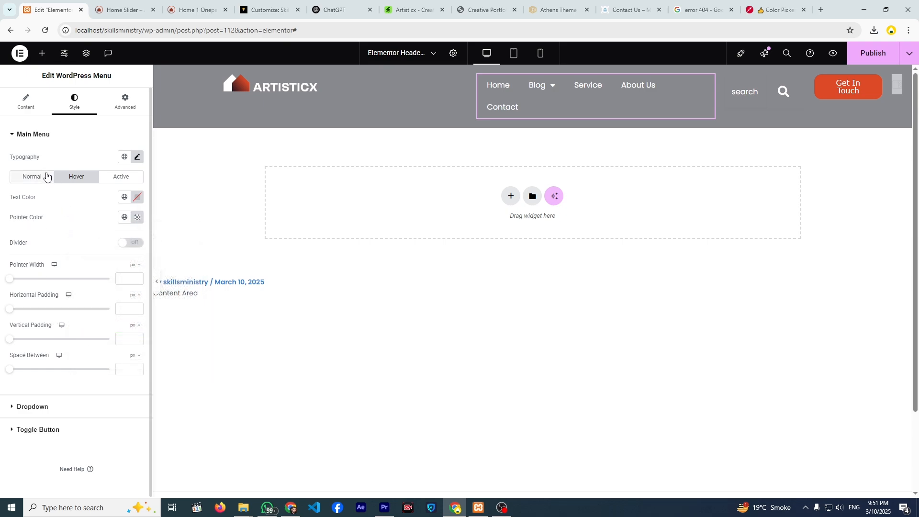
Make the WordPress menu's pointer colour fully transparent for the active state.
{"action": "left_click", "coordinate": [47, 175]}
{"action": "left_click", "coordinate": [77, 180]}
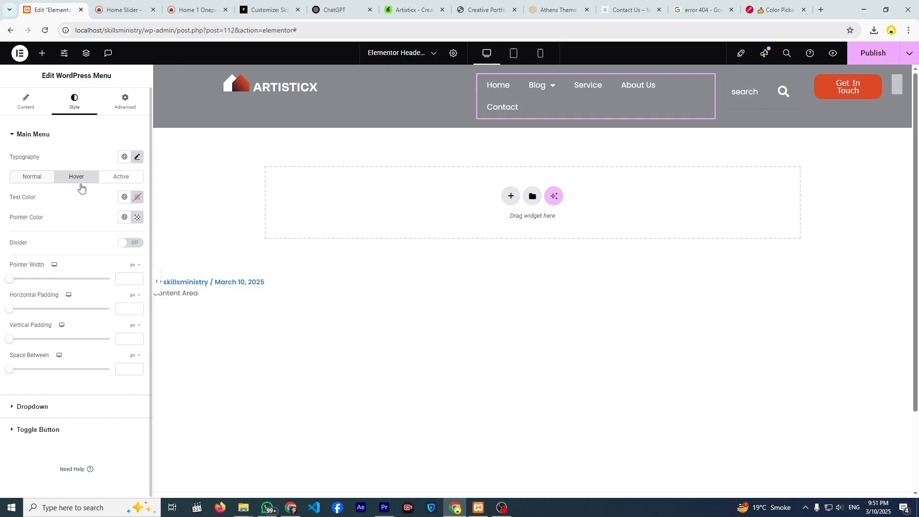
{"action": "left_click", "coordinate": [116, 182]}
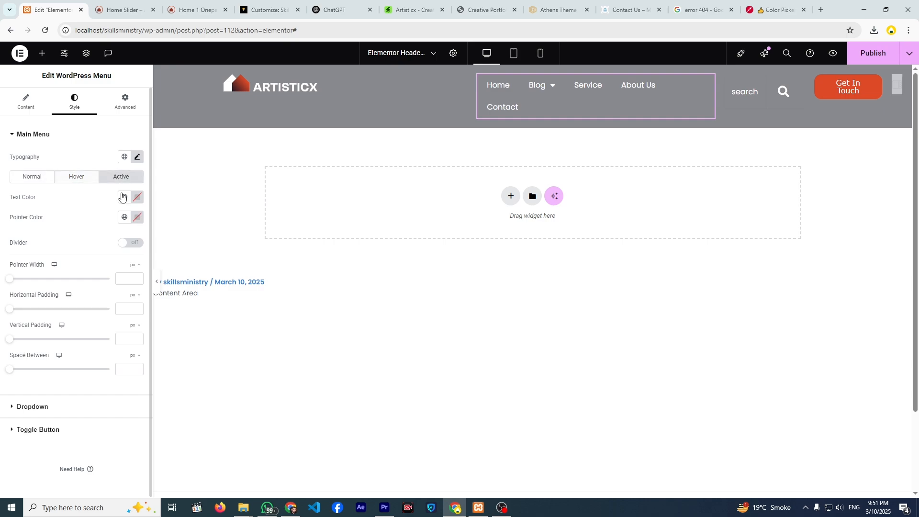
{"action": "left_click", "coordinate": [136, 222]}
{"action": "left_click_drag", "start_coordinate": [140, 342], "coordinate": [5, 291]}
{"action": "left_click", "coordinate": [69, 219]}
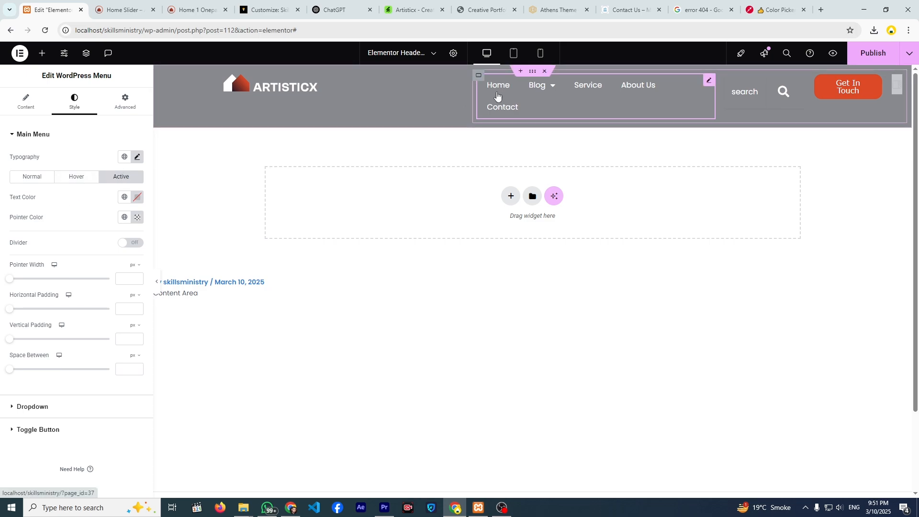
{"action": "left_click", "coordinate": [870, 63]}
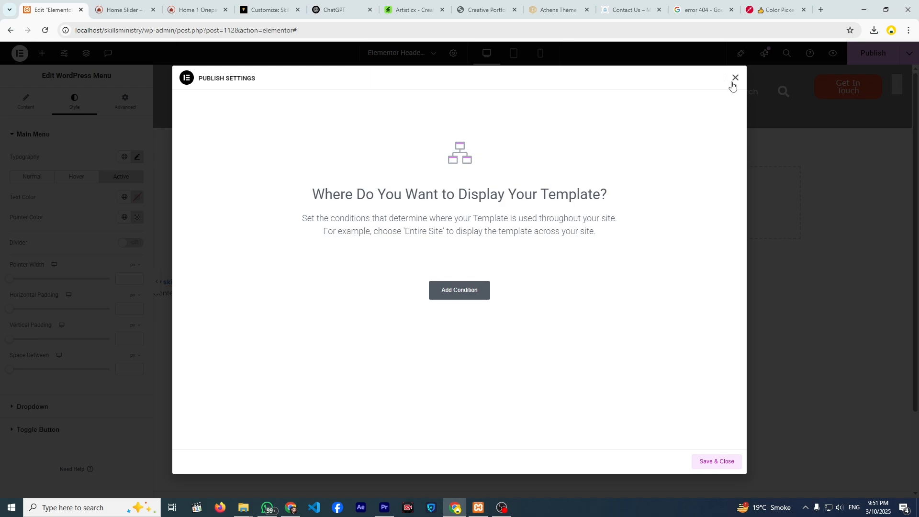
{"action": "left_click", "coordinate": [734, 79]}
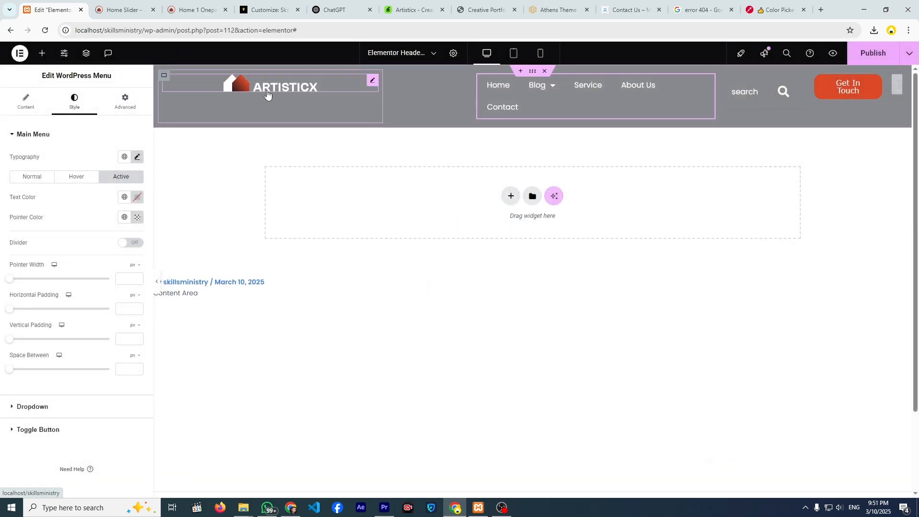
Widen the container holding the menu, search and button to 64% and centre the WordPress menu vertically within it.
{"action": "left_click", "coordinate": [477, 77]}
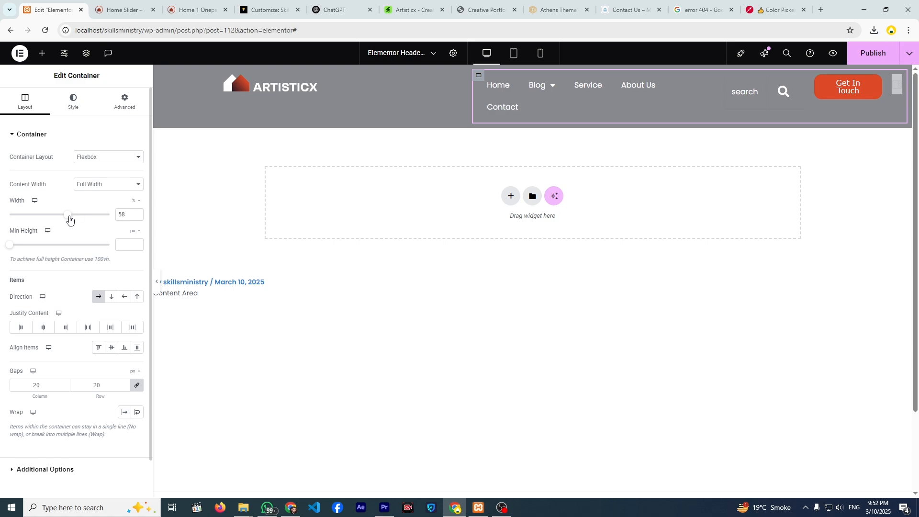
{"action": "left_click_drag", "start_coordinate": [69, 219], "coordinate": [75, 220]}
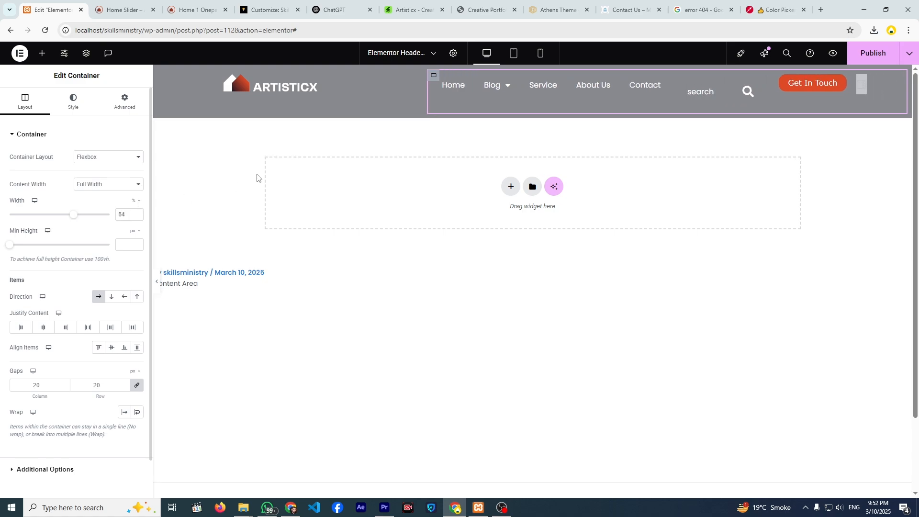
{"action": "left_click", "coordinate": [566, 96]}
{"action": "left_click", "coordinate": [124, 106]}
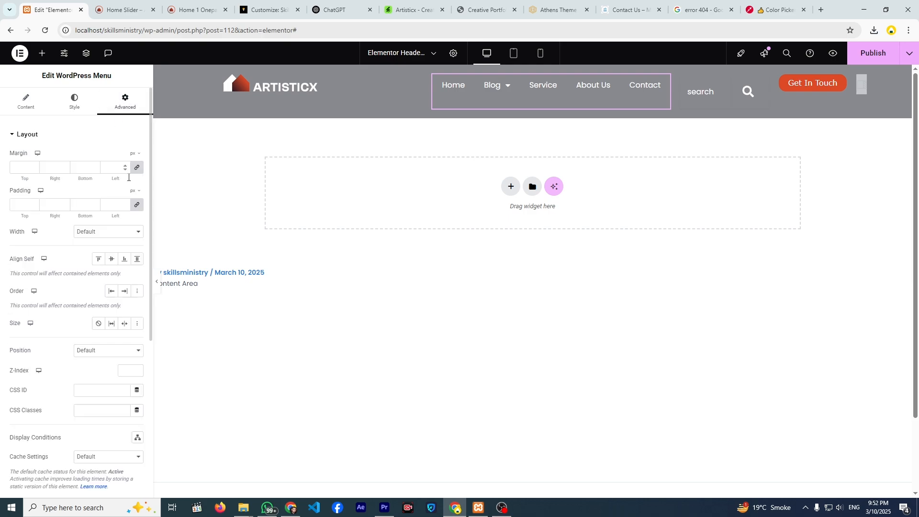
{"action": "left_click", "coordinate": [109, 261]}
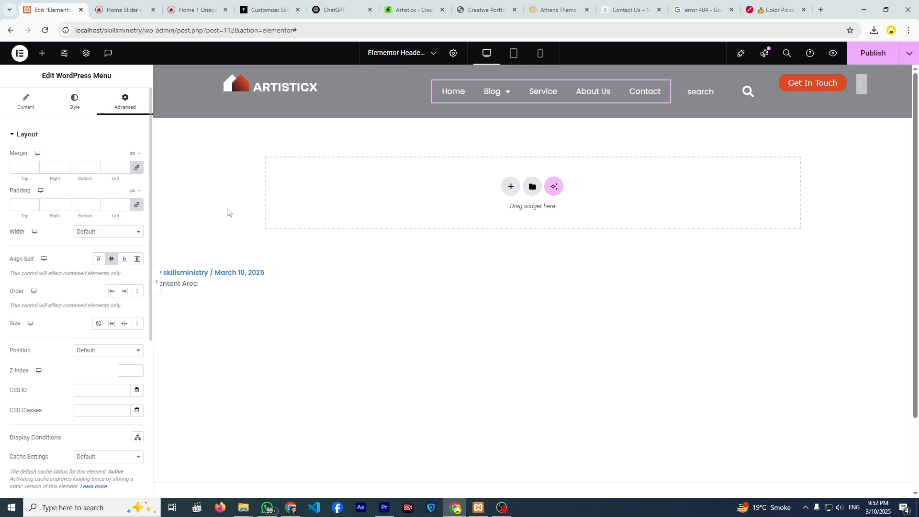
Unlink the padding values of the search widget and the WordPress menu, setting each side to 0 px.
{"action": "left_click", "coordinate": [709, 87]}
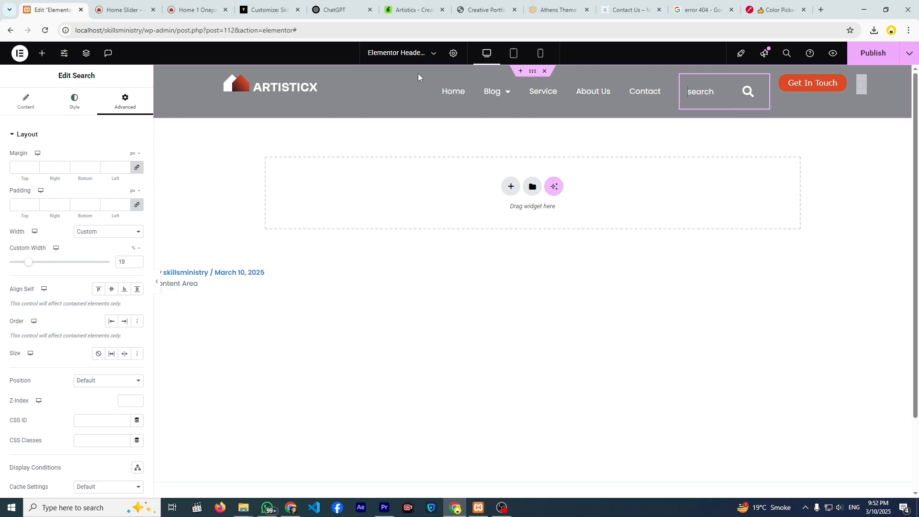
{"action": "left_click", "coordinate": [134, 207]}
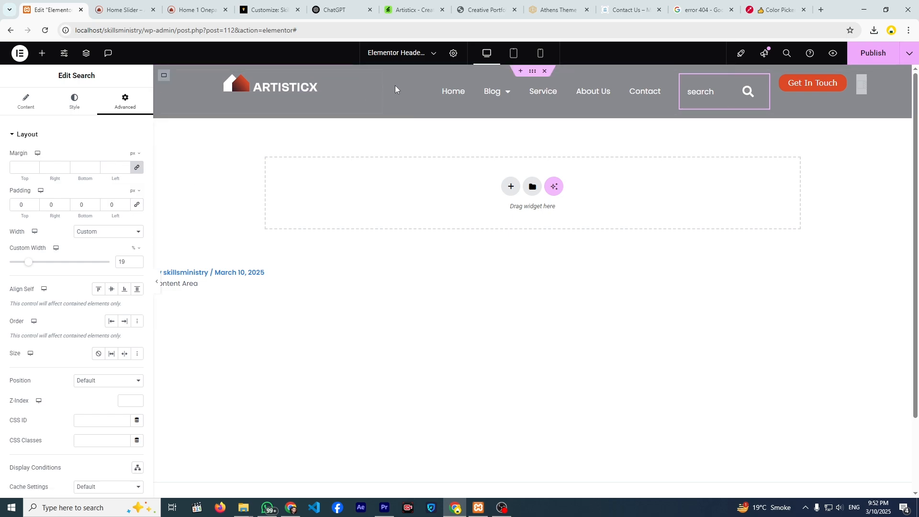
{"action": "left_click", "coordinate": [476, 99]}
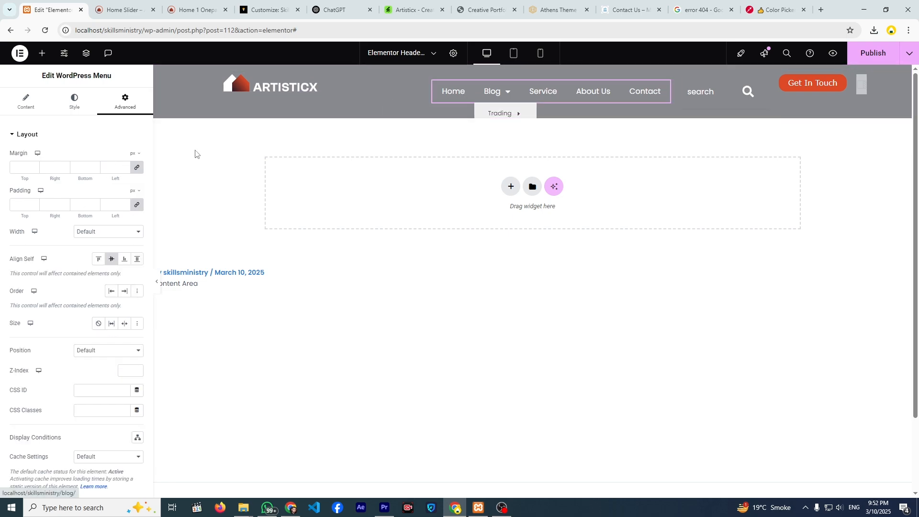
{"action": "left_click", "coordinate": [139, 207]}
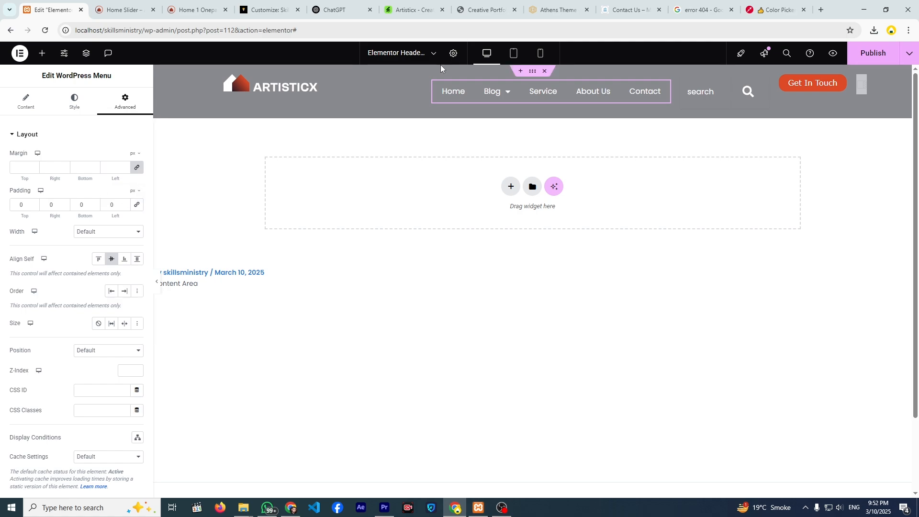
Centre the Get In Touch button vertically within its container.
{"action": "left_click", "coordinate": [789, 85]}
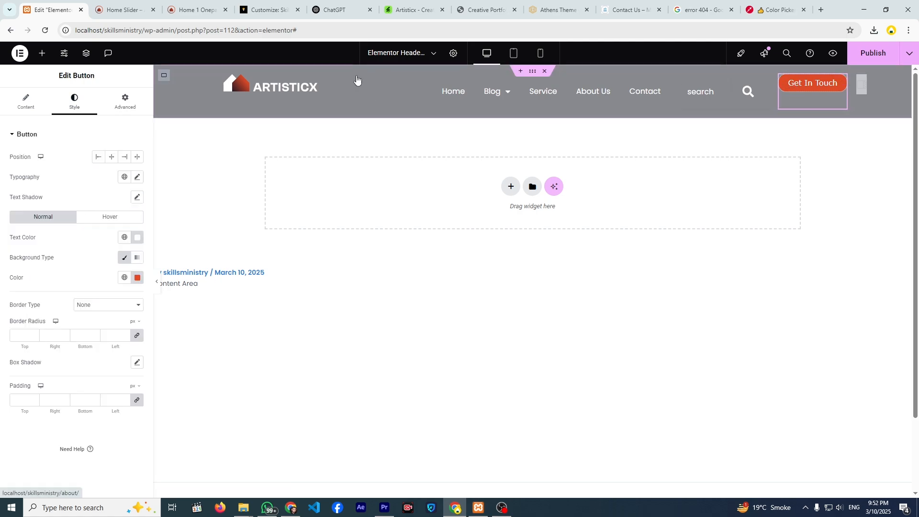
{"action": "left_click", "coordinate": [128, 107]}
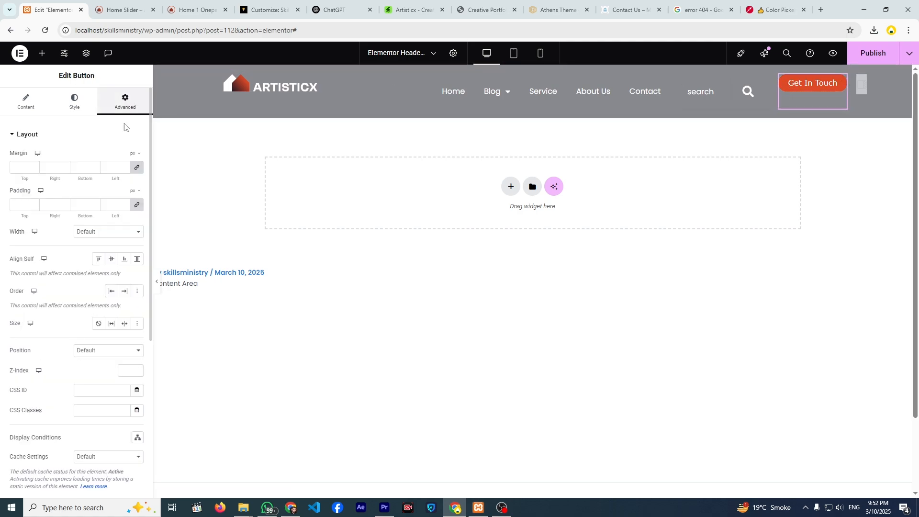
{"action": "left_click", "coordinate": [114, 261]}
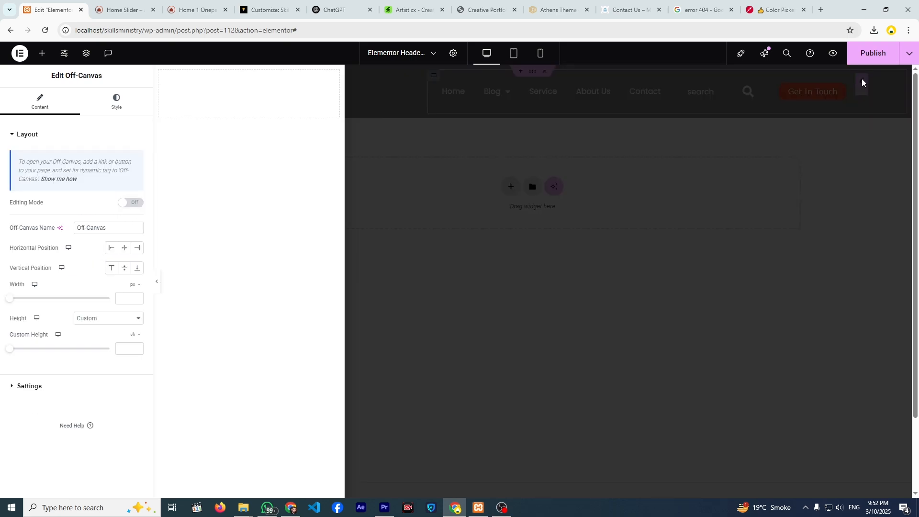
Centre all items of the navigation container vertically, including the off-canvas widget, and justify them with Space Between.
{"action": "left_click", "coordinate": [863, 83]}
{"action": "left_click", "coordinate": [551, 146]}
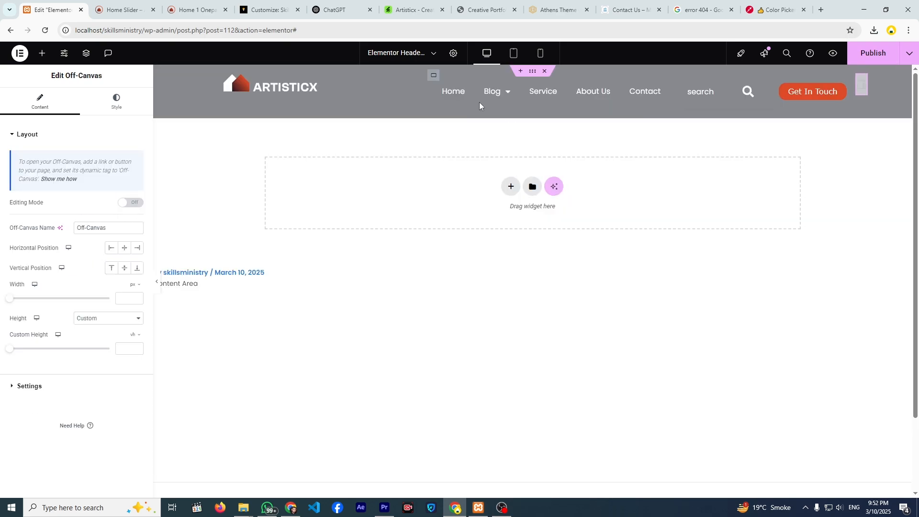
{"action": "left_click", "coordinate": [434, 75]}
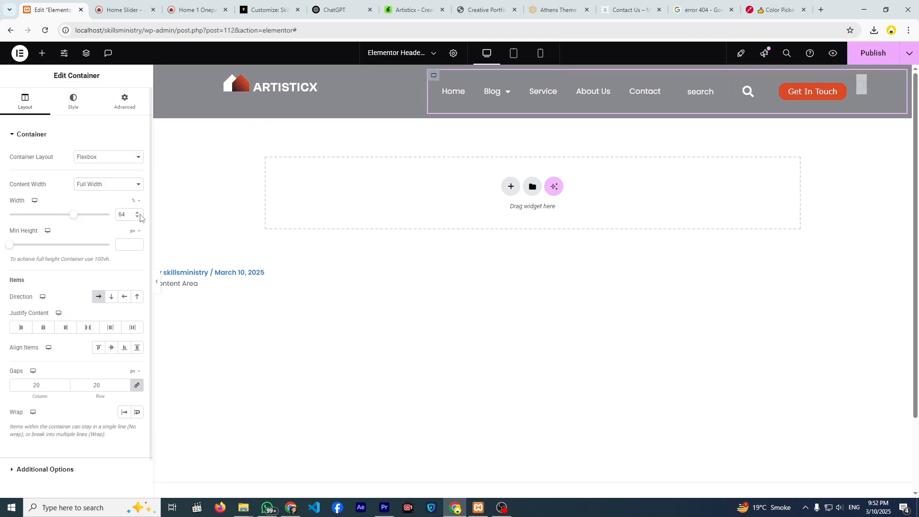
{"action": "left_click", "coordinate": [107, 351]}
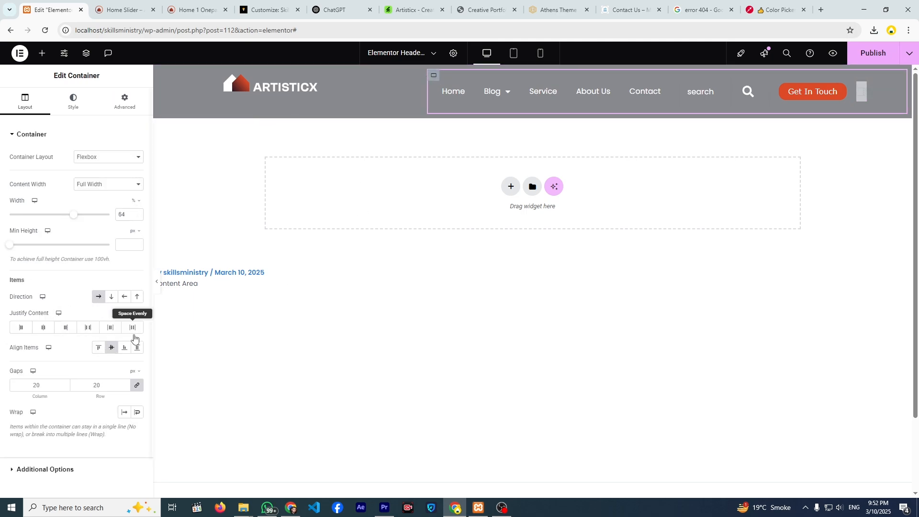
{"action": "left_click", "coordinate": [83, 334]}
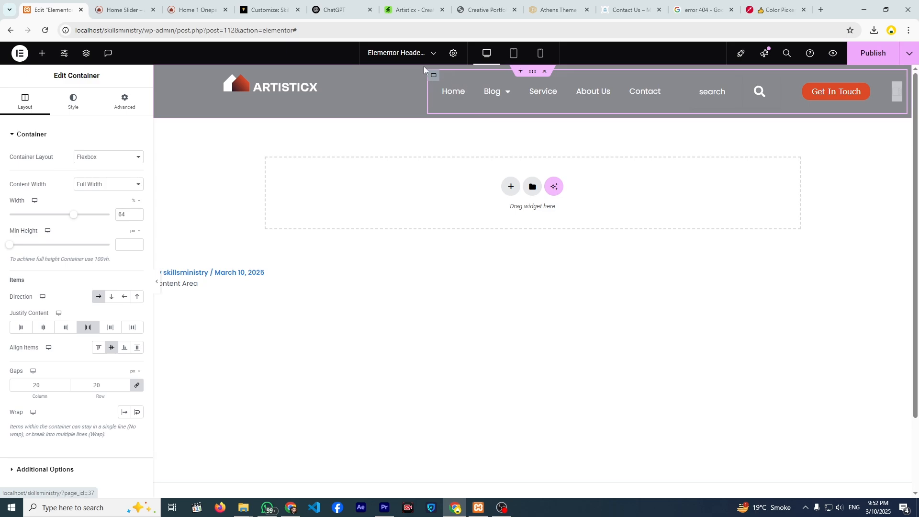
Compare with the Artisticx reference header, and set the outer header container's padding to 0 px on all sides.
{"action": "key", "text": "ctrl+Tab"}
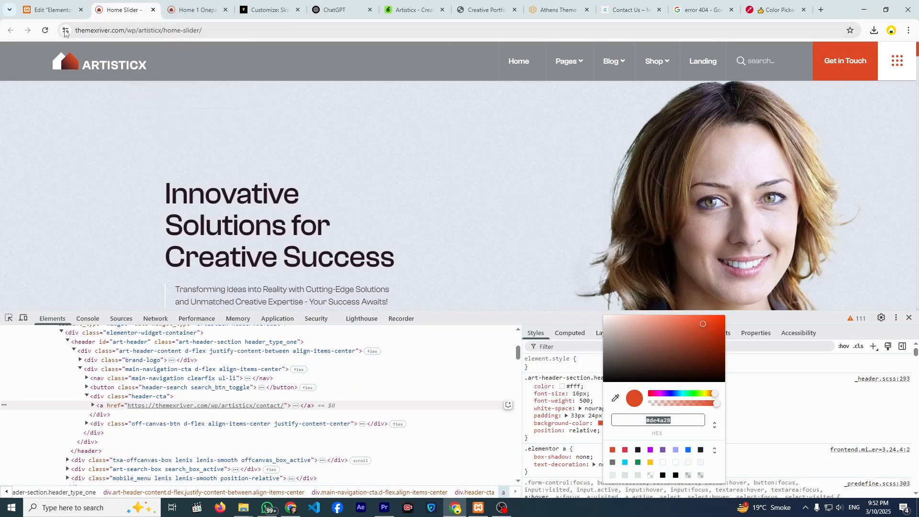
{"action": "left_click", "coordinate": [58, 12]}
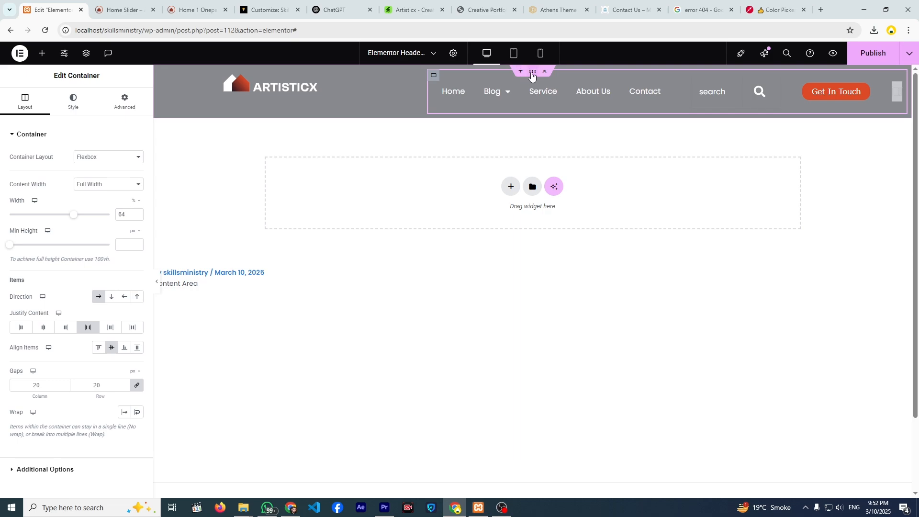
{"action": "left_click", "coordinate": [531, 73]}
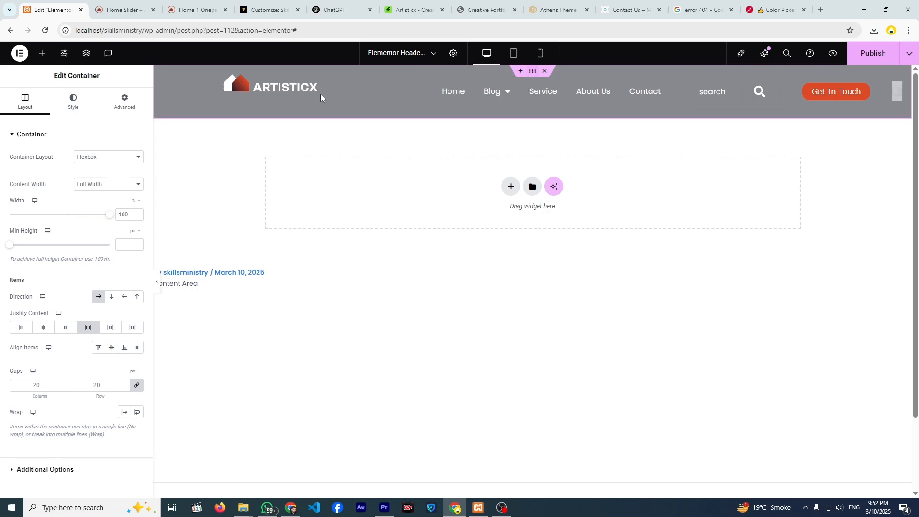
{"action": "left_click", "coordinate": [125, 101]}
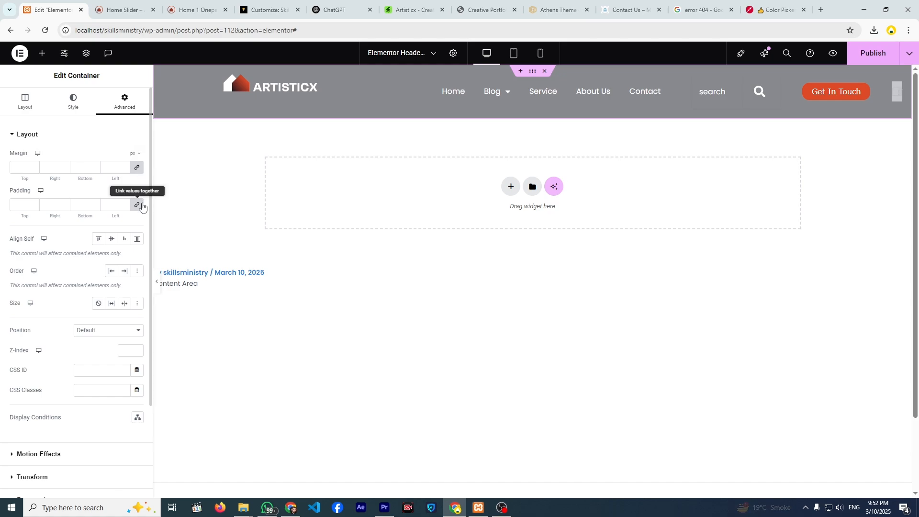
Justify the logo container's content to the centre and preview the header at full width.
{"action": "left_click", "coordinate": [161, 73]}
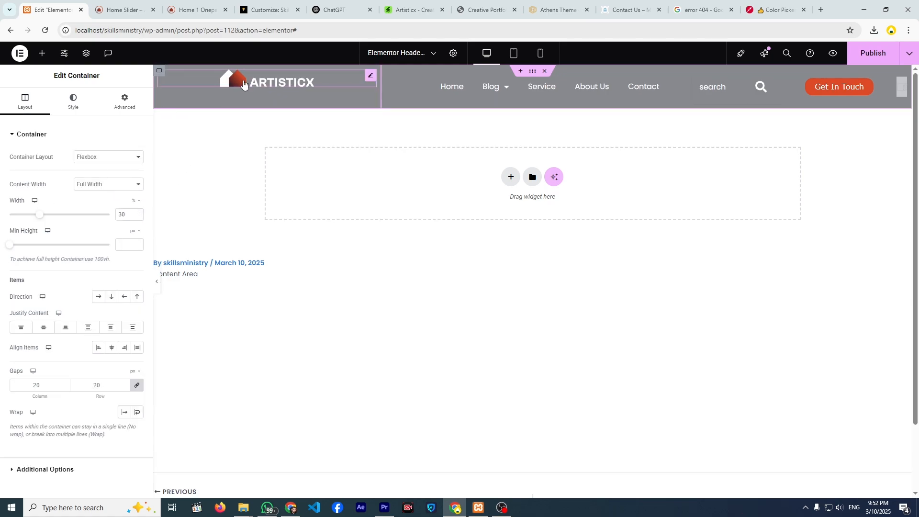
{"action": "left_click", "coordinate": [43, 328]}
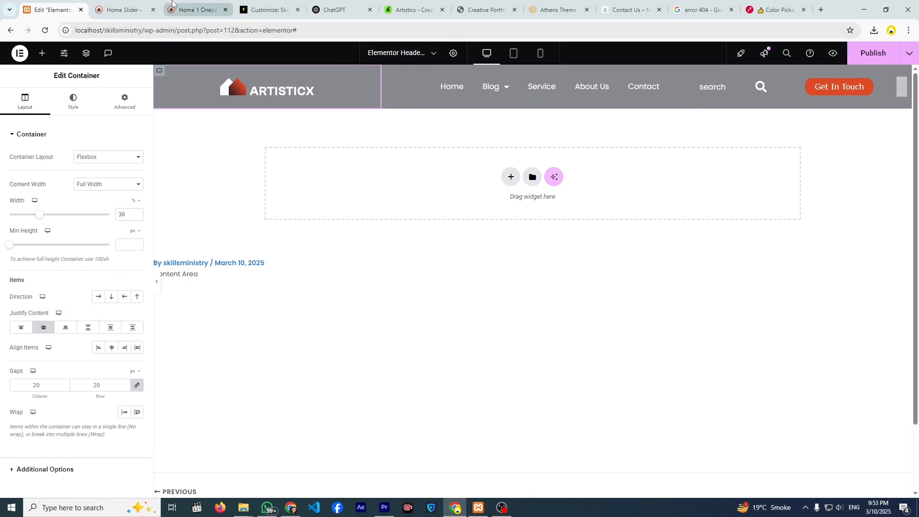
{"action": "left_click", "coordinate": [158, 281]}
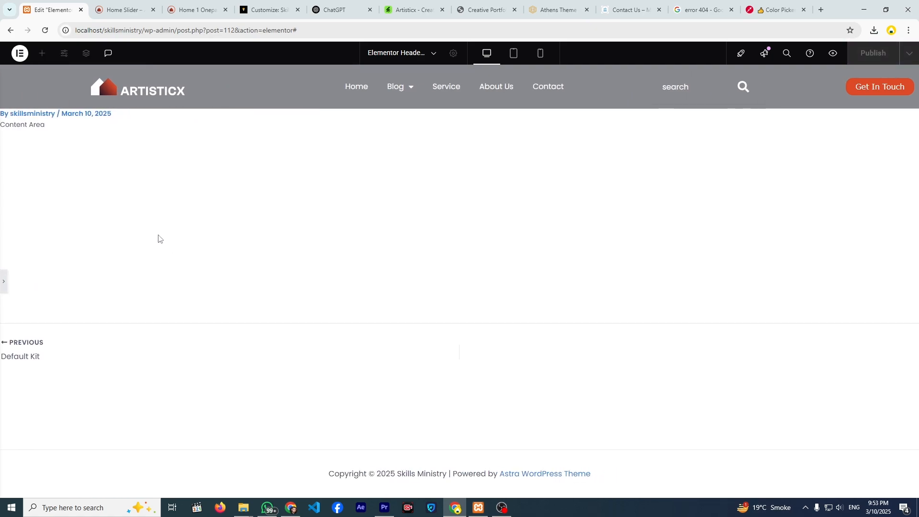
{"action": "left_click", "coordinate": [3, 290]}
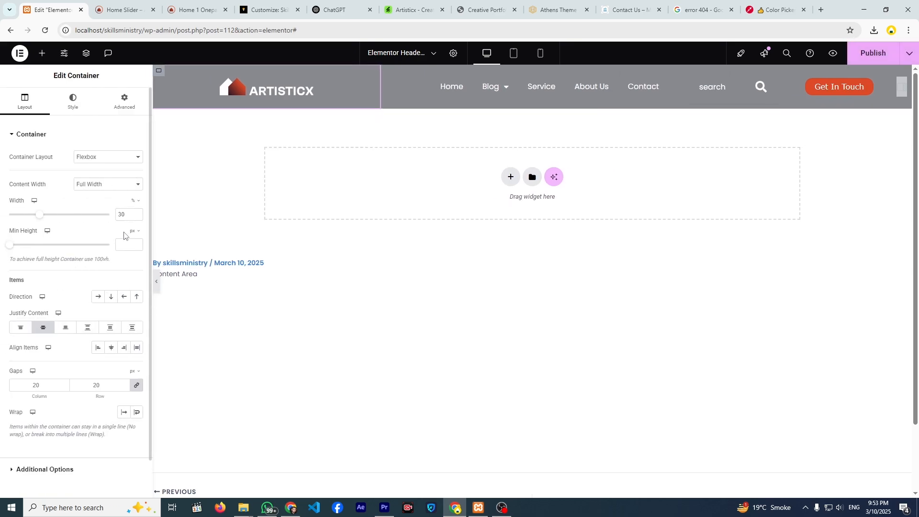
Centre-align the site logo and reduce its container's width to 14%.
{"action": "left_click", "coordinate": [250, 90]}
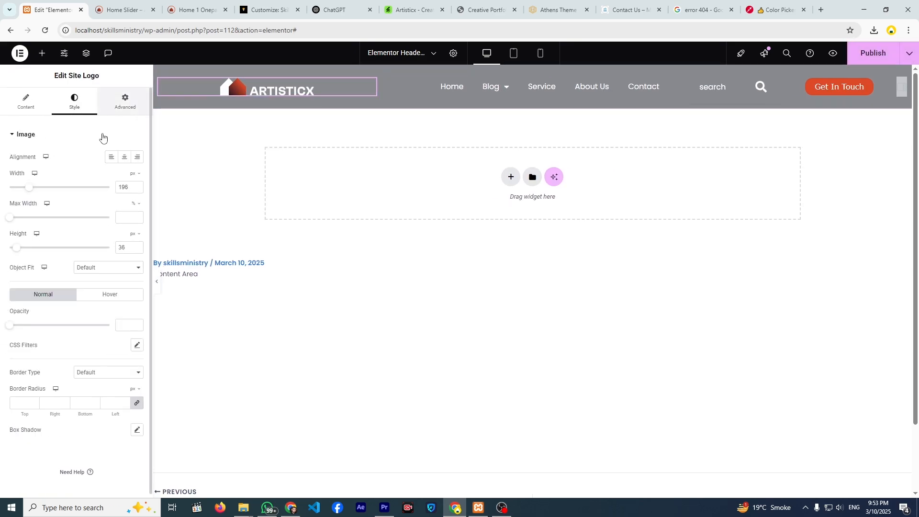
{"action": "left_click", "coordinate": [112, 156]}
{"action": "left_click", "coordinate": [124, 157]}
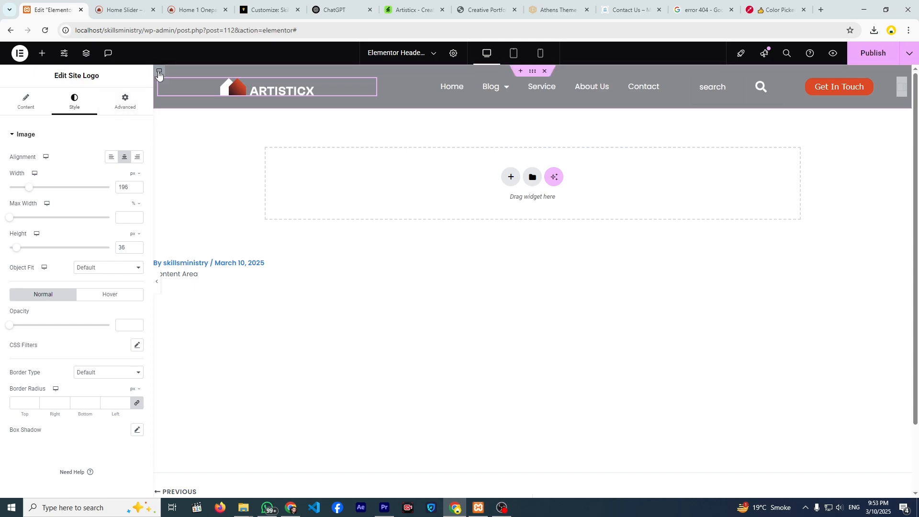
{"action": "left_click", "coordinate": [159, 71]}
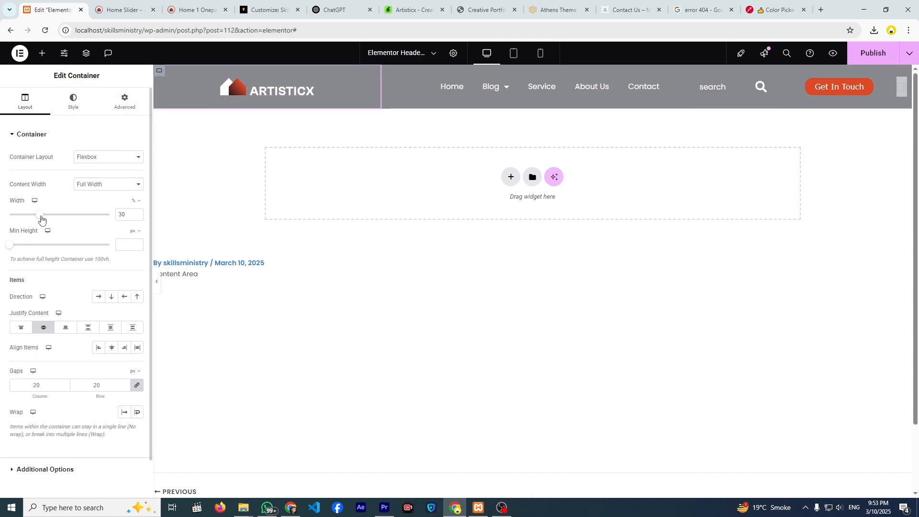
{"action": "left_click_drag", "start_coordinate": [41, 219], "coordinate": [25, 227]}
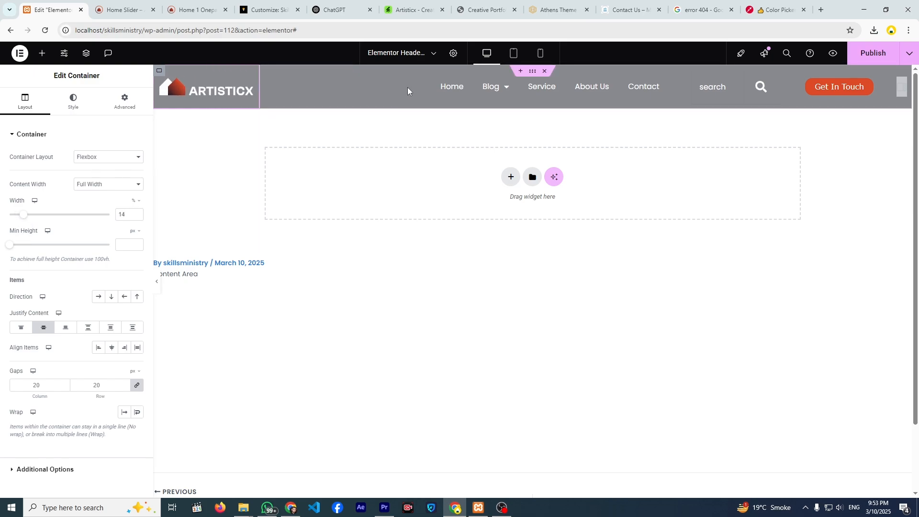
Try a 30 px left margin on the outer header container and reset it to 0.
{"action": "left_click", "coordinate": [432, 71]}
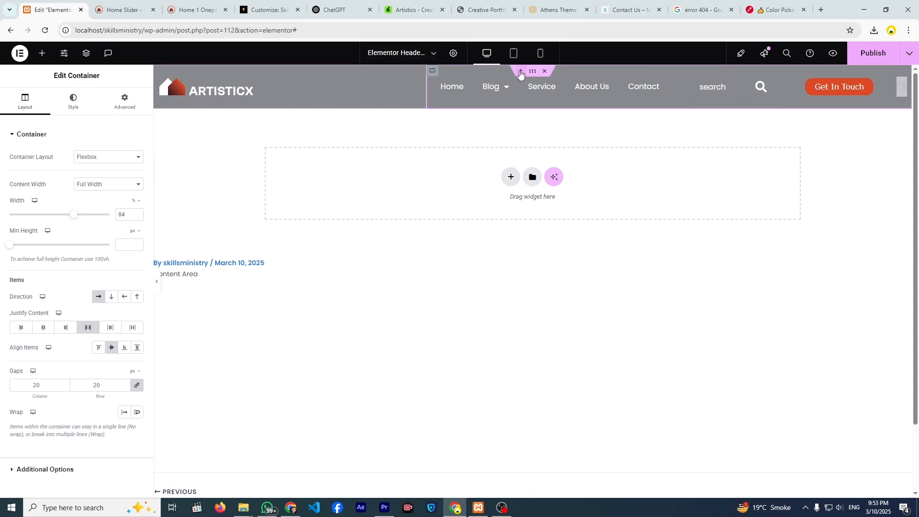
{"action": "left_click", "coordinate": [533, 74]}
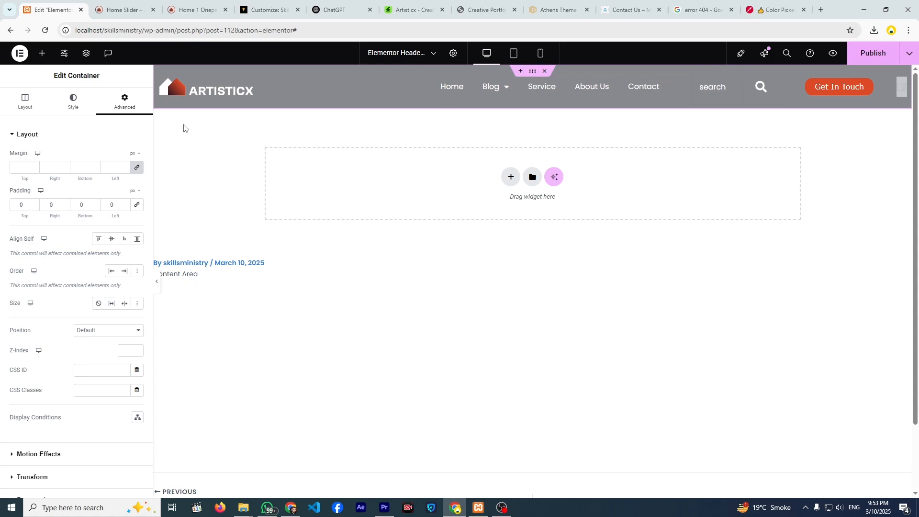
{"action": "left_click", "coordinate": [136, 167]}
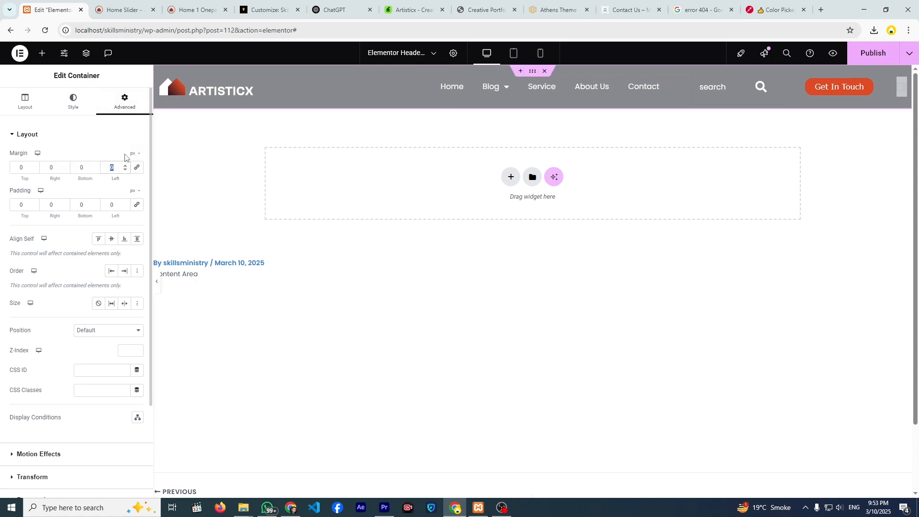
{"action": "type", "text": "30"}
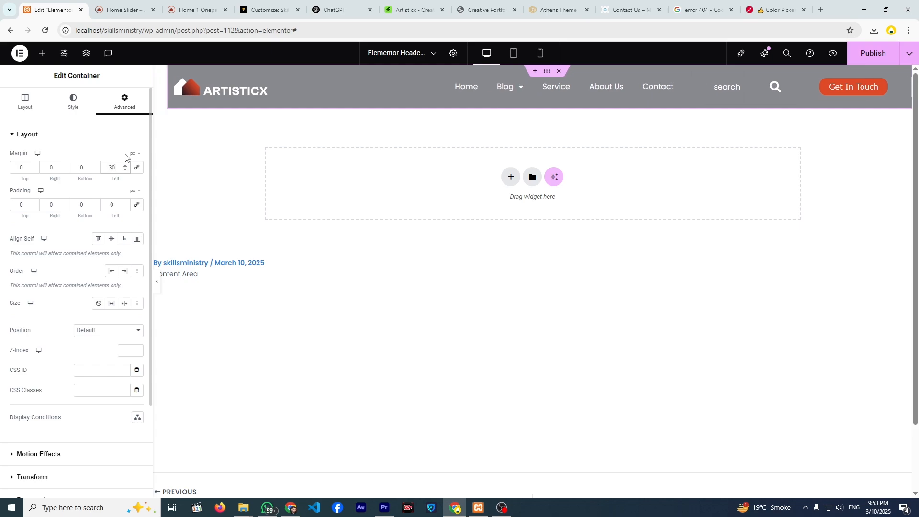
{"action": "key", "text": "BackSpace"}
{"action": "key", "text": "BackSpace"}
{"action": "type", "text": "0"}
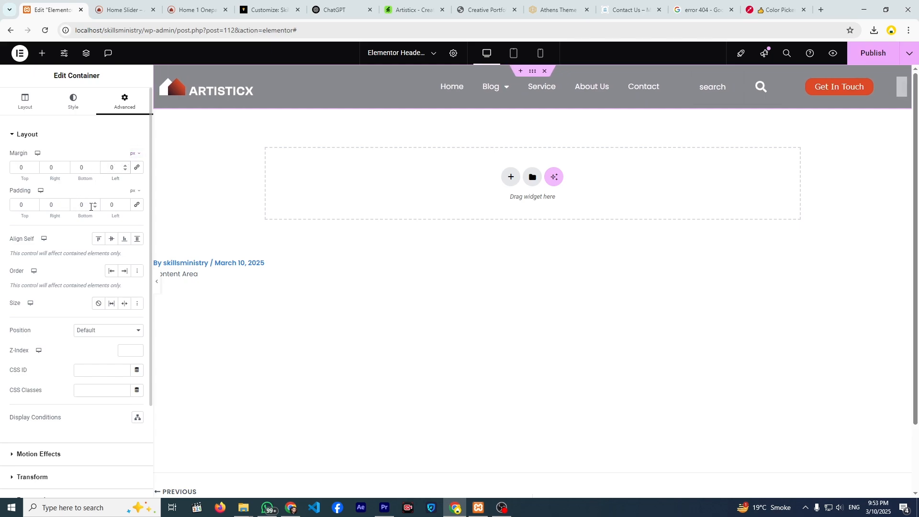
Set the outer header container's left padding to 45 px and preview the header at full width.
{"action": "type", "text": "30"}
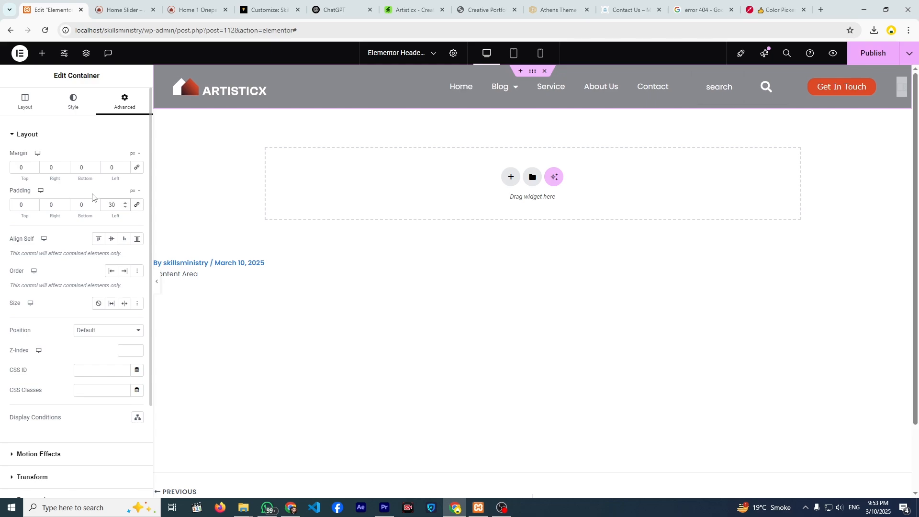
{"action": "key", "text": "BackSpace"}
{"action": "key", "text": "BackSpace"}
{"action": "type", "text": "0"}
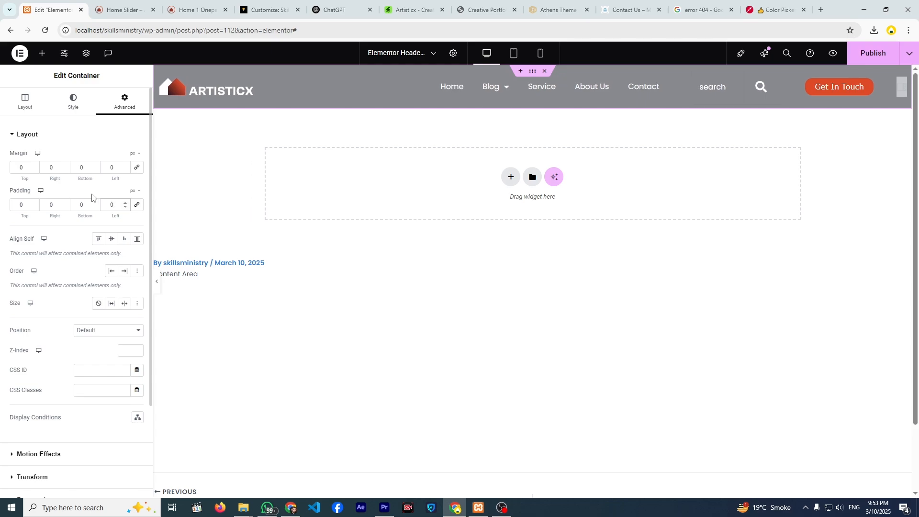
{"action": "type", "text": "45"}
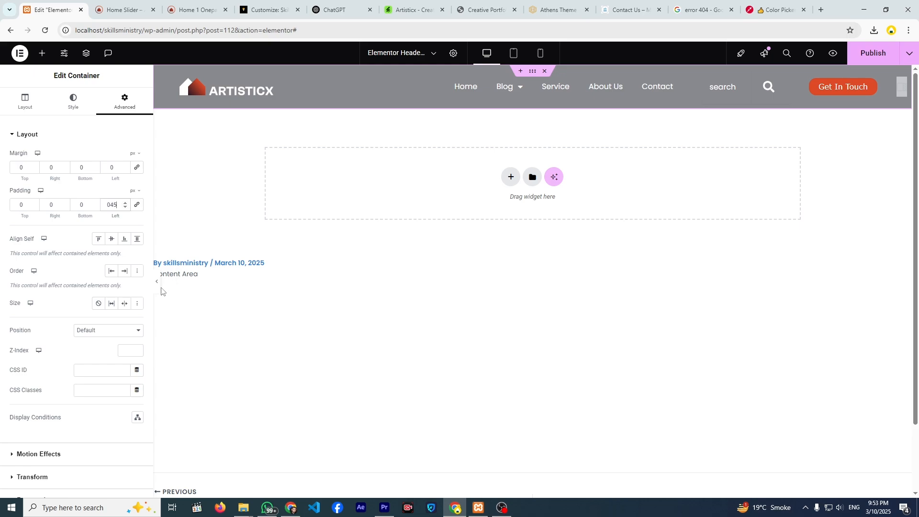
{"action": "left_click", "coordinate": [158, 287]}
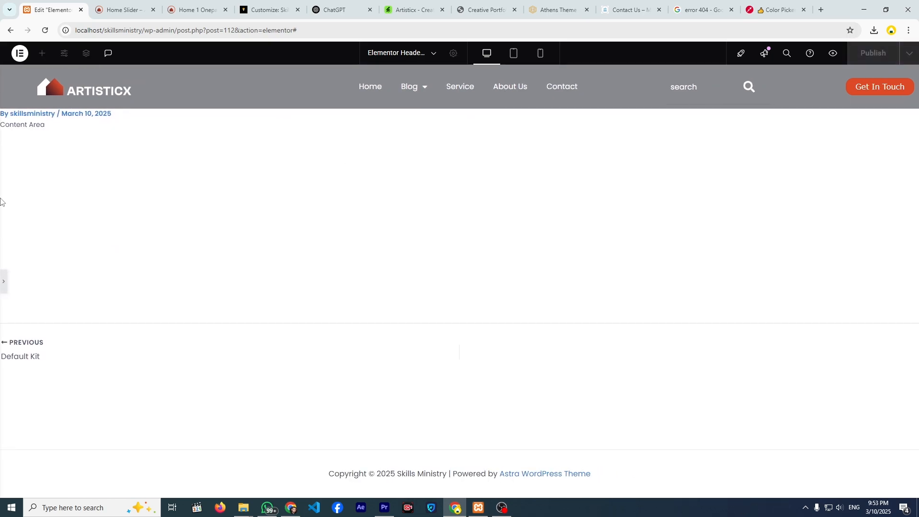
{"action": "left_click", "coordinate": [3, 275]}
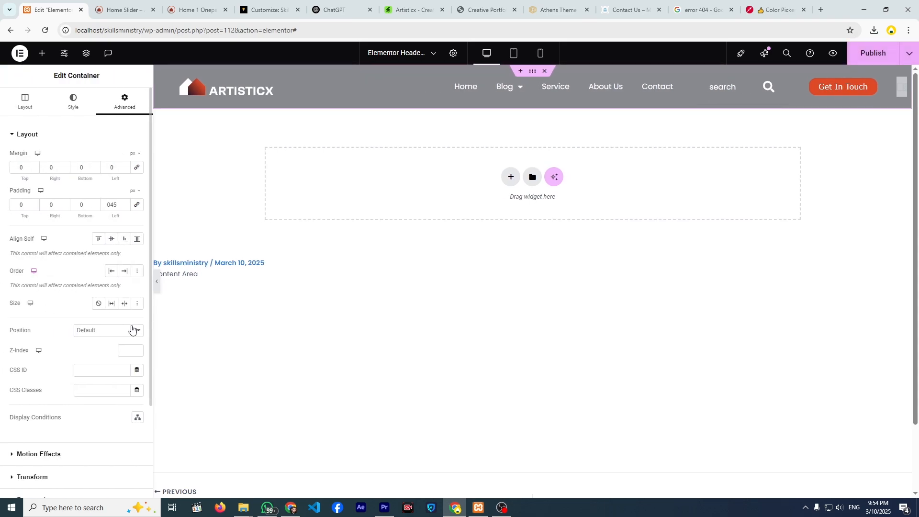
Inspect the Home menu item's left border and its colour in the Artisticx reference header.
{"action": "left_click", "coordinate": [468, 94]}
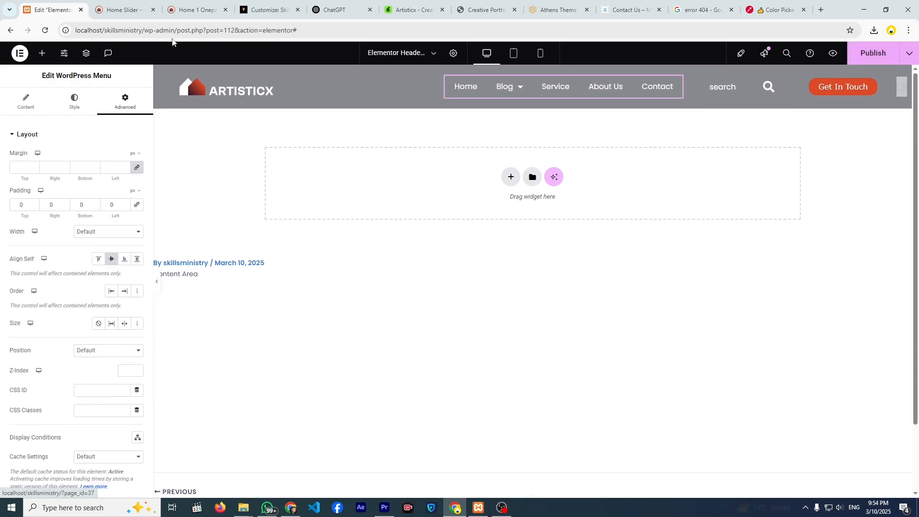
{"action": "left_click", "coordinate": [124, 9]}
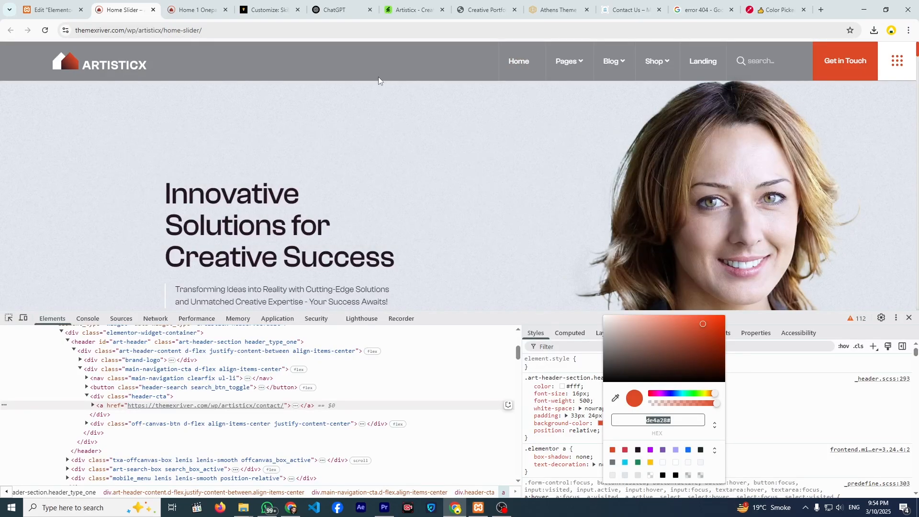
{"action": "left_click", "coordinate": [9, 318]}
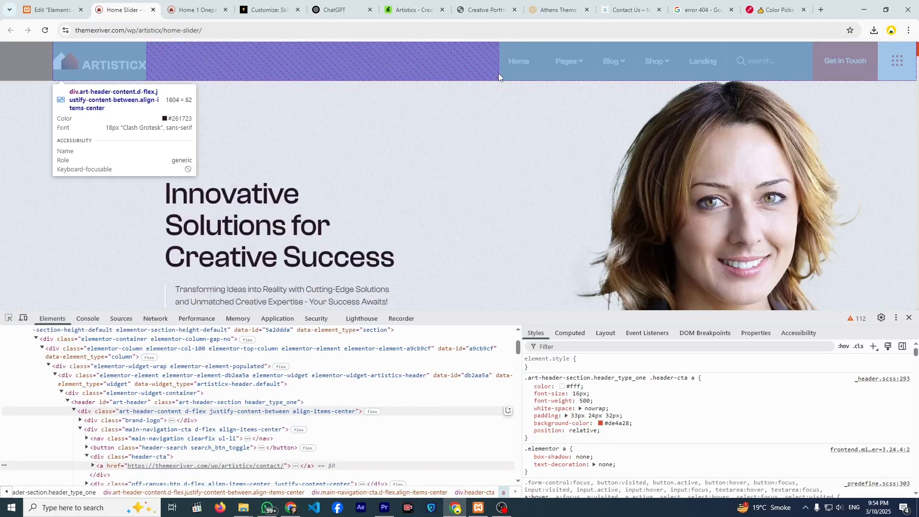
{"action": "left_click", "coordinate": [499, 74]}
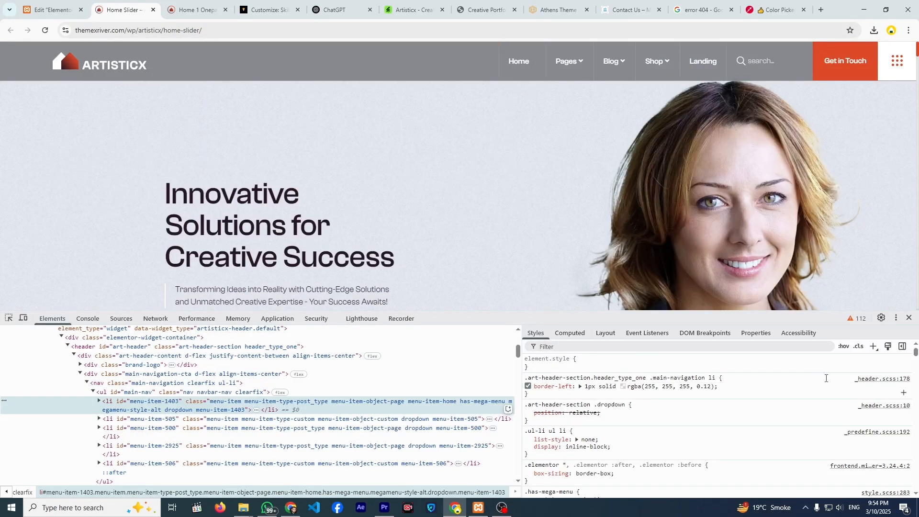
{"action": "left_click", "coordinate": [622, 386]}
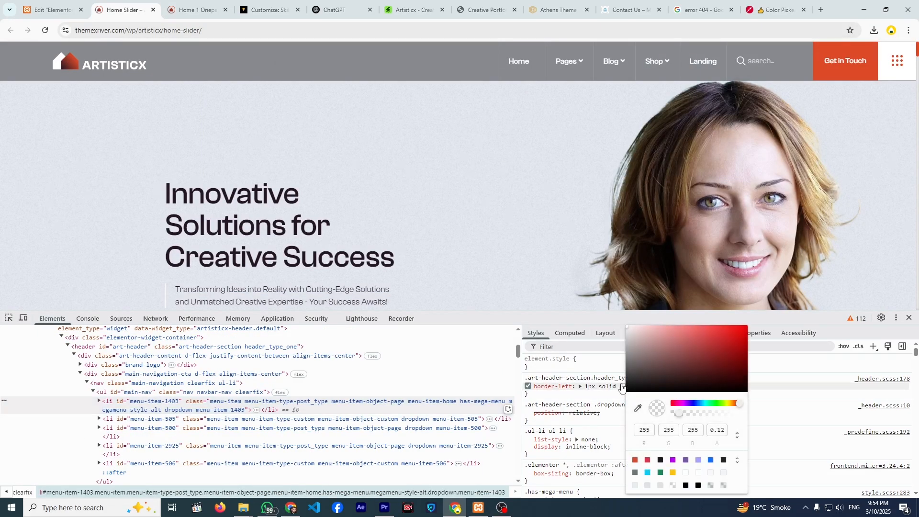
{"action": "left_click", "coordinate": [623, 393]}
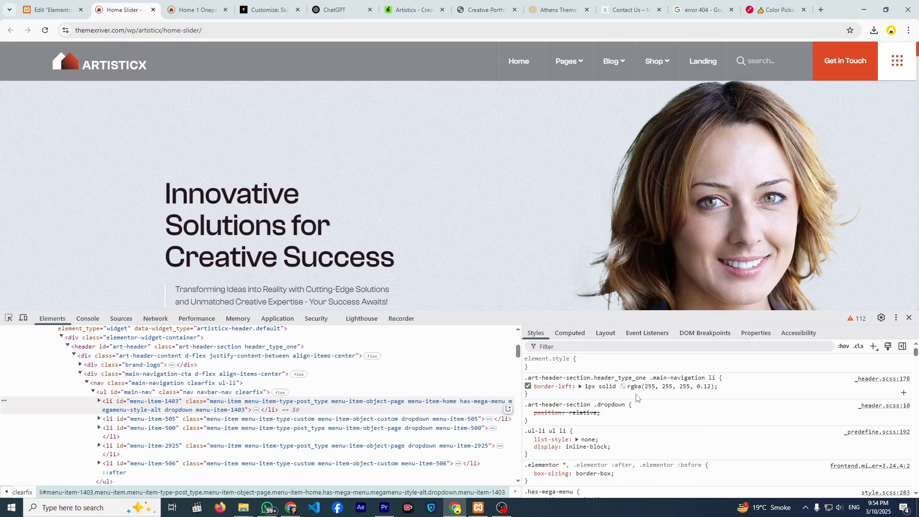
Back in the Elementor editor, turn on the WordPress Menu's divider and set the divider height to about 77 px.
{"action": "left_click", "coordinate": [74, 4]}
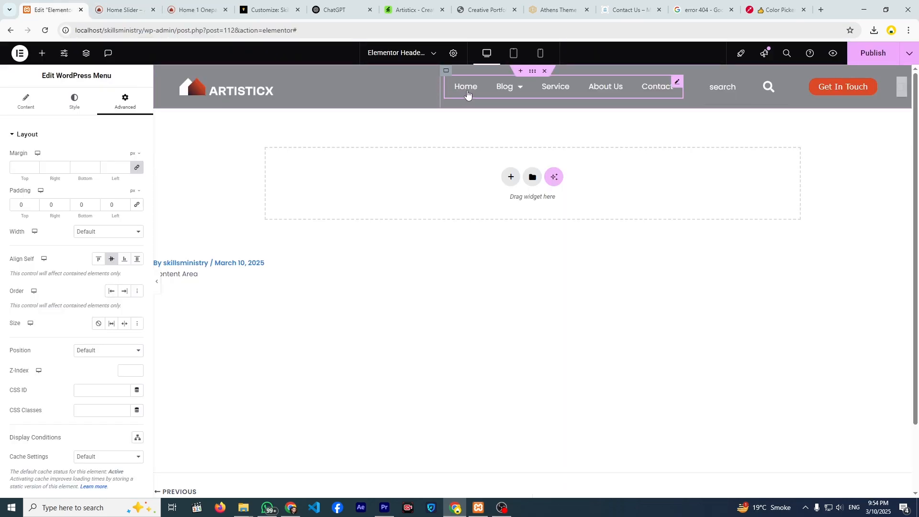
{"action": "left_click", "coordinate": [74, 101]}
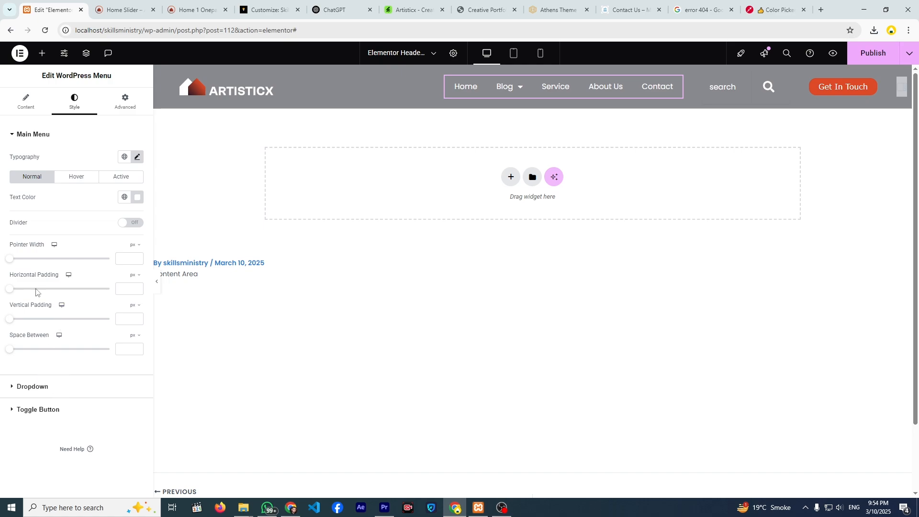
{"action": "left_click", "coordinate": [41, 107]}
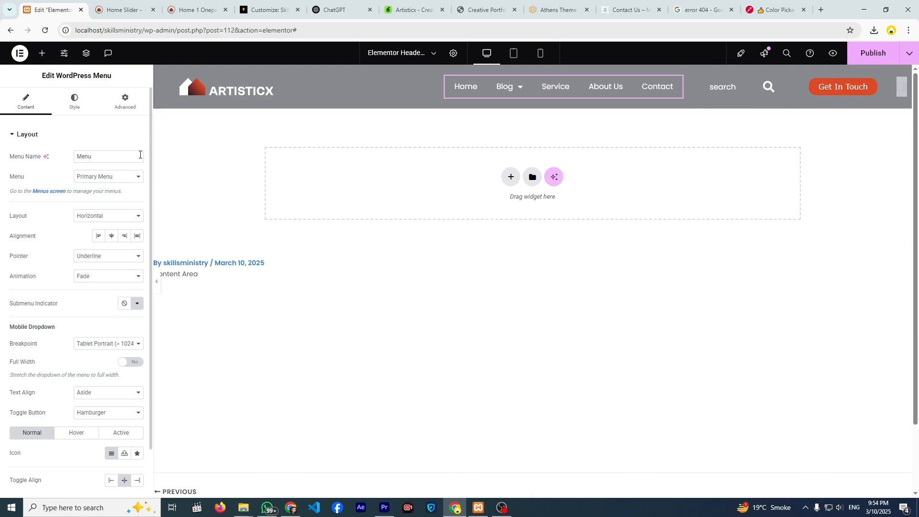
{"action": "scroll", "coordinate": [115, 223], "scroll_direction": "down", "scroll_amount": 2}
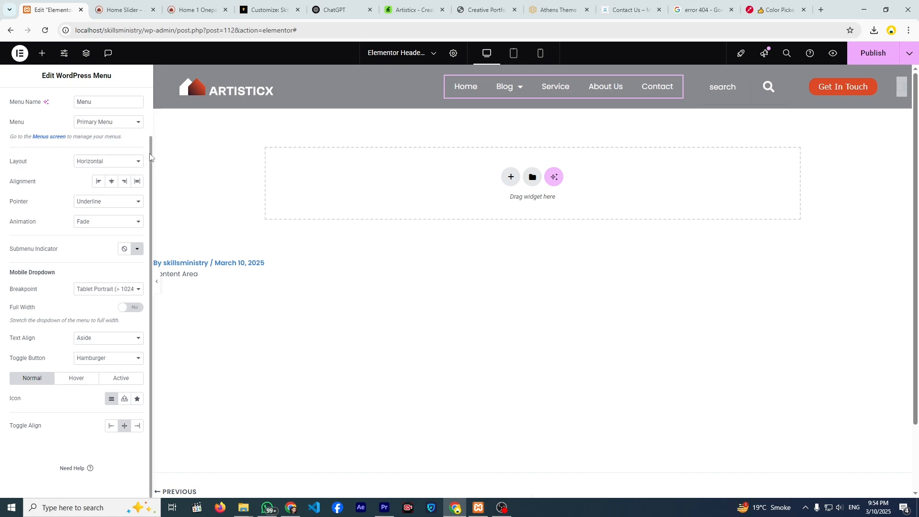
{"action": "left_click_drag", "start_coordinate": [151, 157], "coordinate": [151, 102]}
{"action": "left_click", "coordinate": [82, 111]}
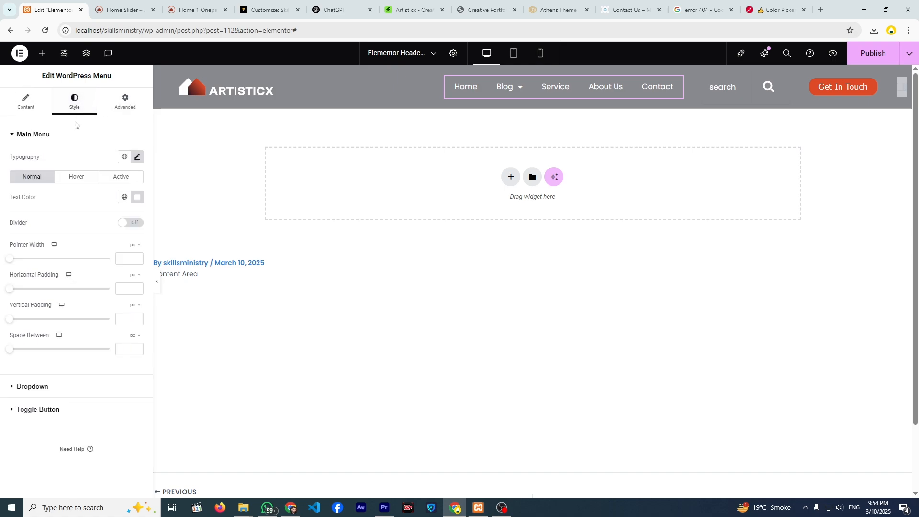
{"action": "left_click", "coordinate": [125, 225]}
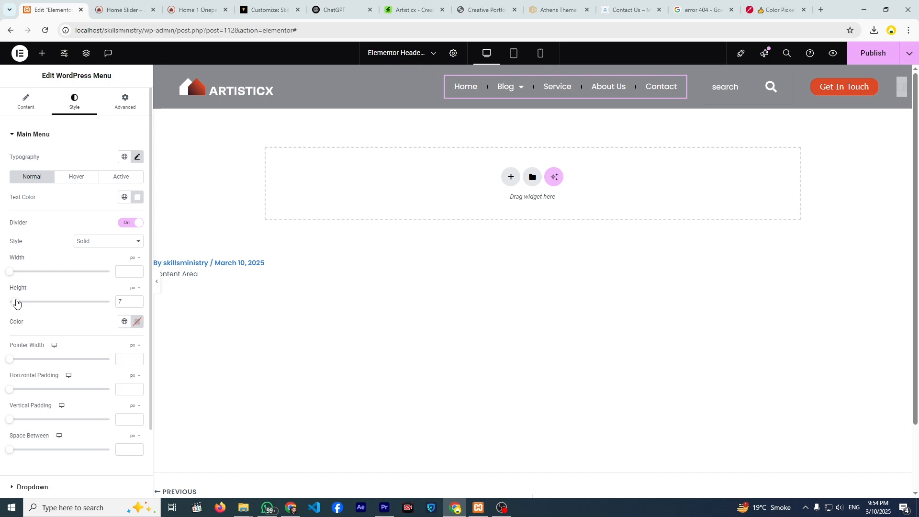
{"action": "left_click_drag", "start_coordinate": [16, 302], "coordinate": [86, 291]}
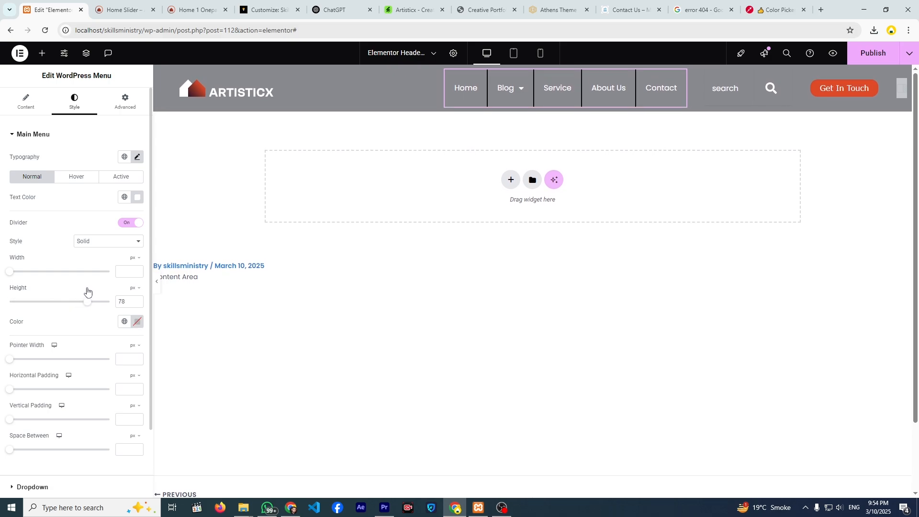
Set the navigation container's padding to 0 px on all sides.
{"action": "left_click", "coordinate": [446, 75]}
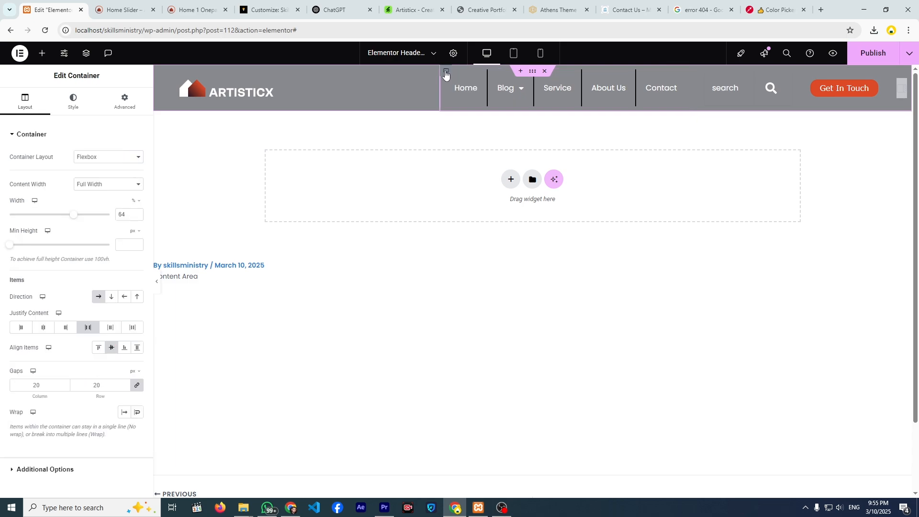
{"action": "left_click", "coordinate": [124, 106]}
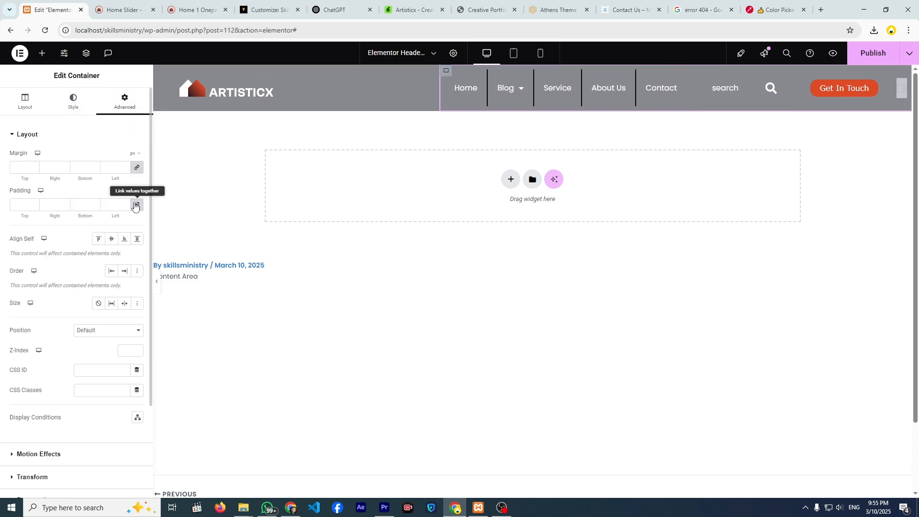
{"action": "left_click", "coordinate": [136, 207]}
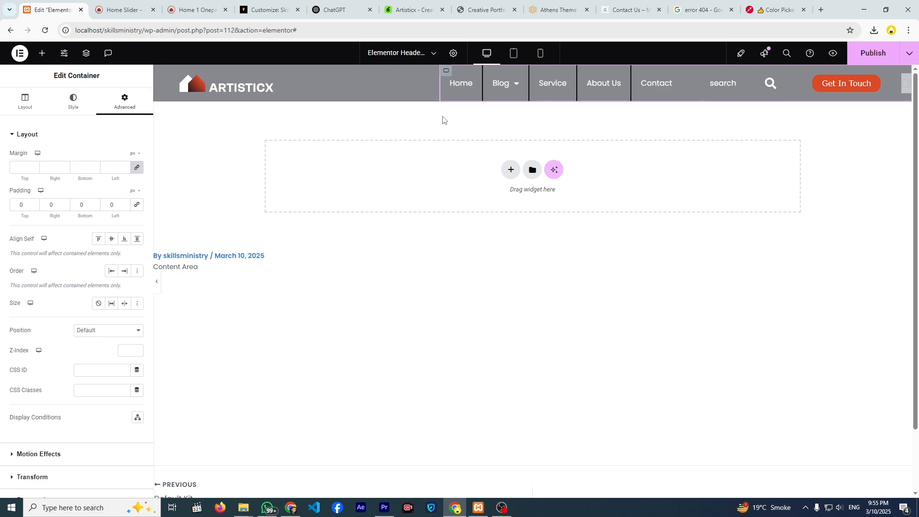
Colour the menu dividers a nearly transparent white, #FFFFFF17.
{"action": "left_click", "coordinate": [454, 96]}
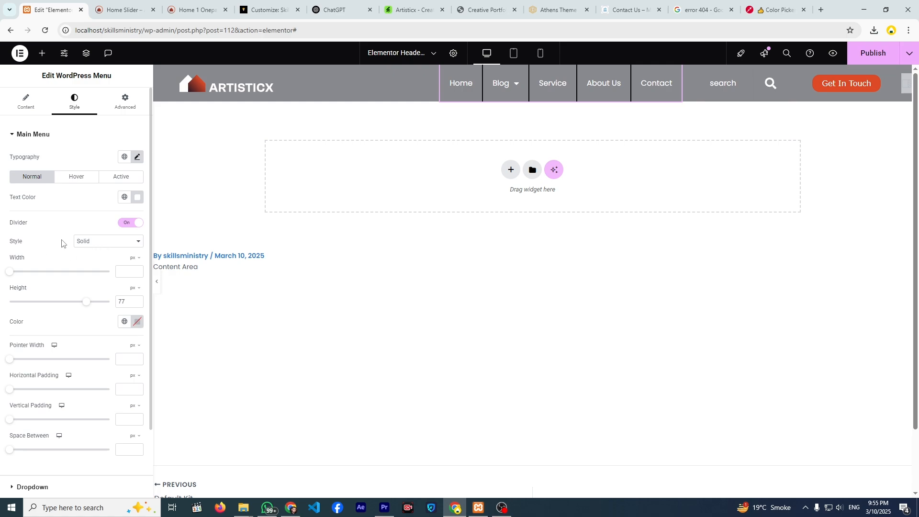
{"action": "left_click", "coordinate": [137, 321]}
{"action": "left_click", "coordinate": [83, 360]}
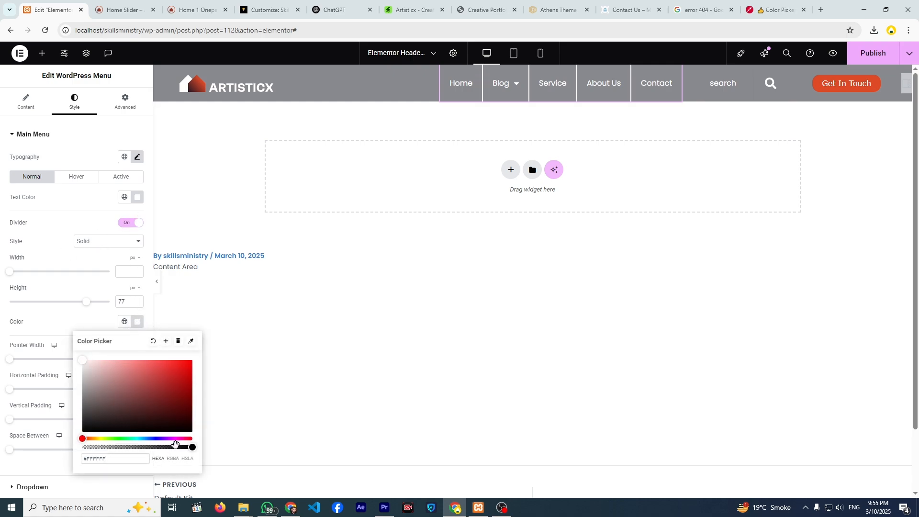
{"action": "left_click_drag", "start_coordinate": [187, 446], "coordinate": [129, 449]}
{"action": "left_click_drag", "start_coordinate": [109, 449], "coordinate": [93, 449]}
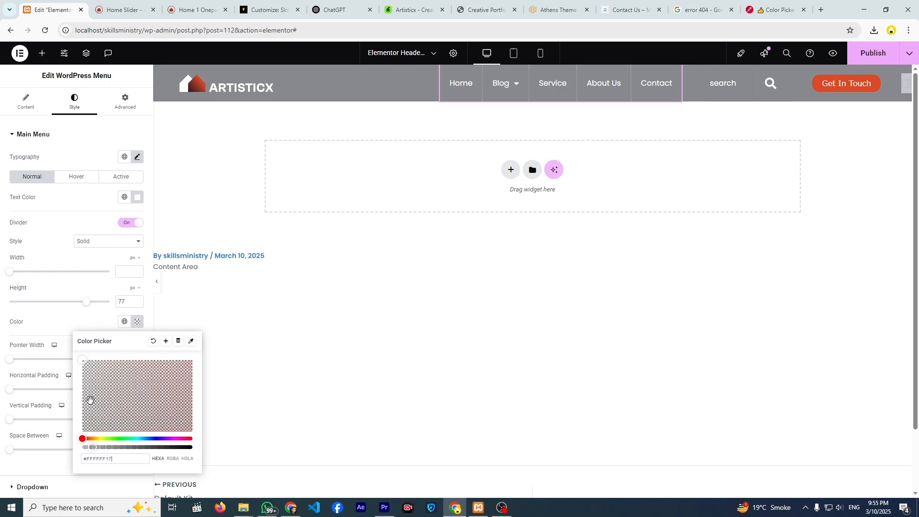
{"action": "left_click", "coordinate": [73, 322]}
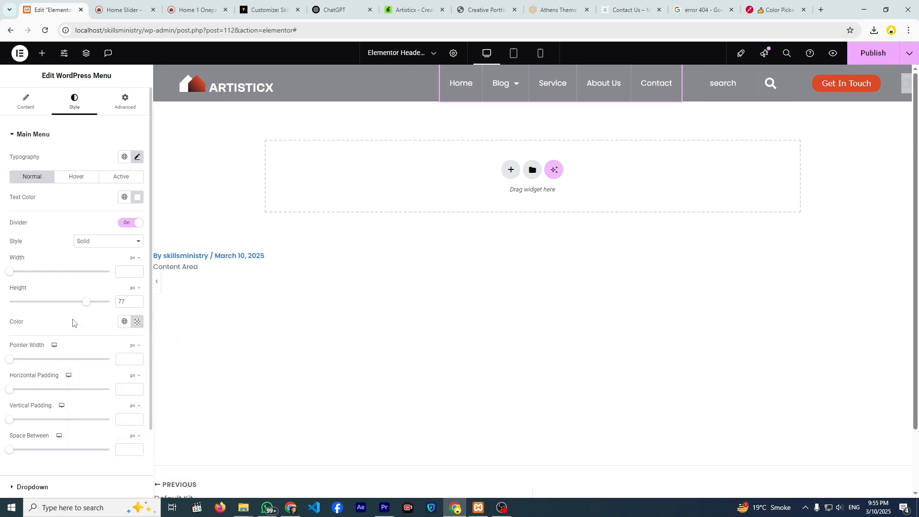
Try the Dotted style on the menu divider and return it to Solid.
{"action": "left_click", "coordinate": [103, 242]}
{"action": "left_click", "coordinate": [99, 277]}
{"action": "left_click", "coordinate": [105, 242]}
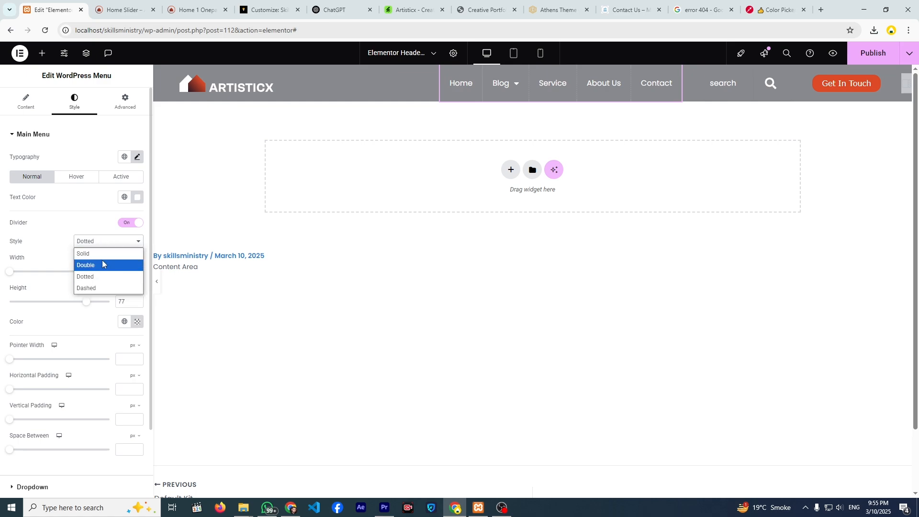
{"action": "left_click", "coordinate": [102, 256]}
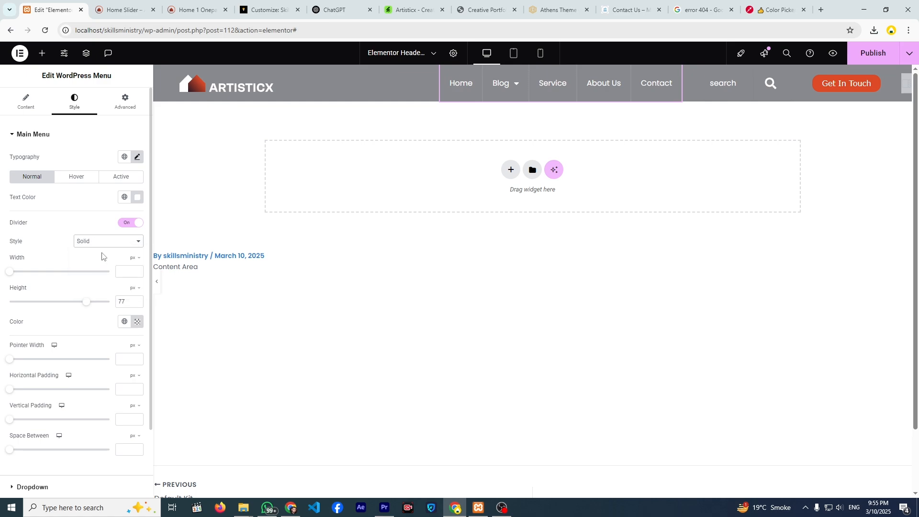
Give the Search widget's search field a Solid border type.
{"action": "left_click", "coordinate": [722, 81]}
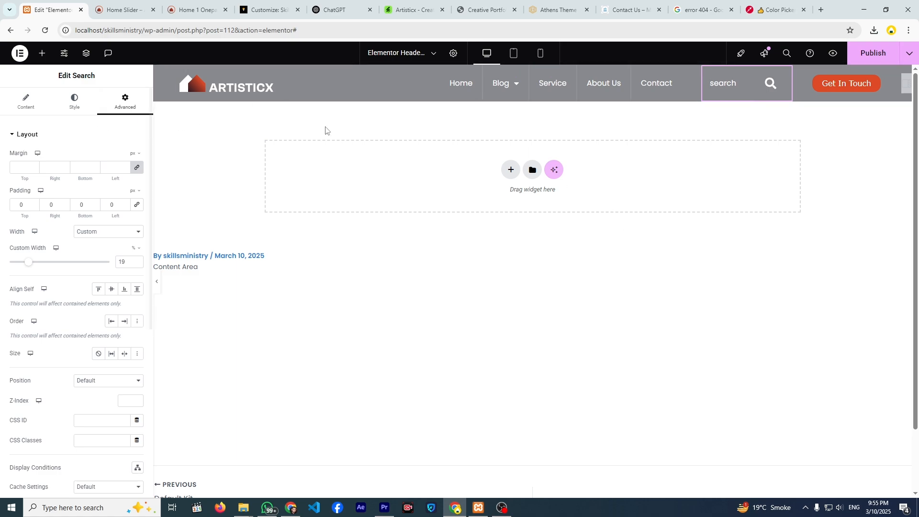
{"action": "left_click", "coordinate": [63, 126]}
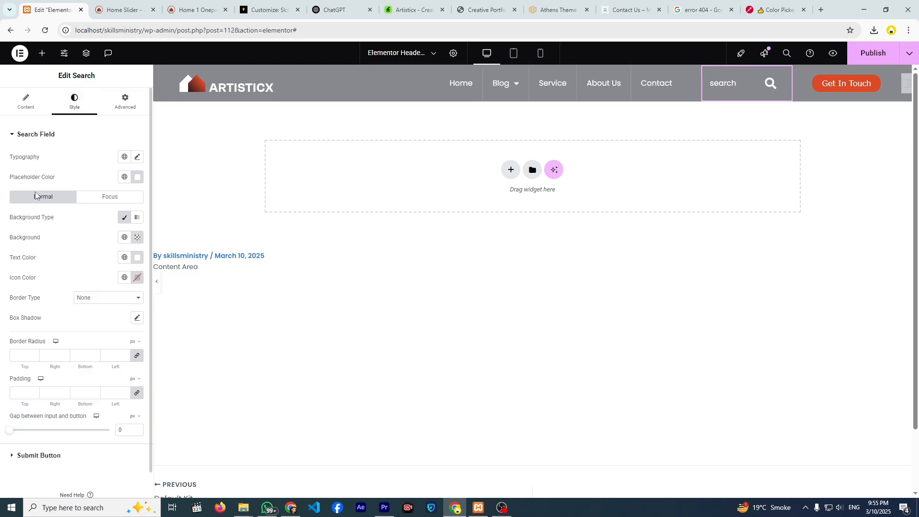
{"action": "left_click", "coordinate": [83, 303]}
{"action": "left_click", "coordinate": [84, 329]}
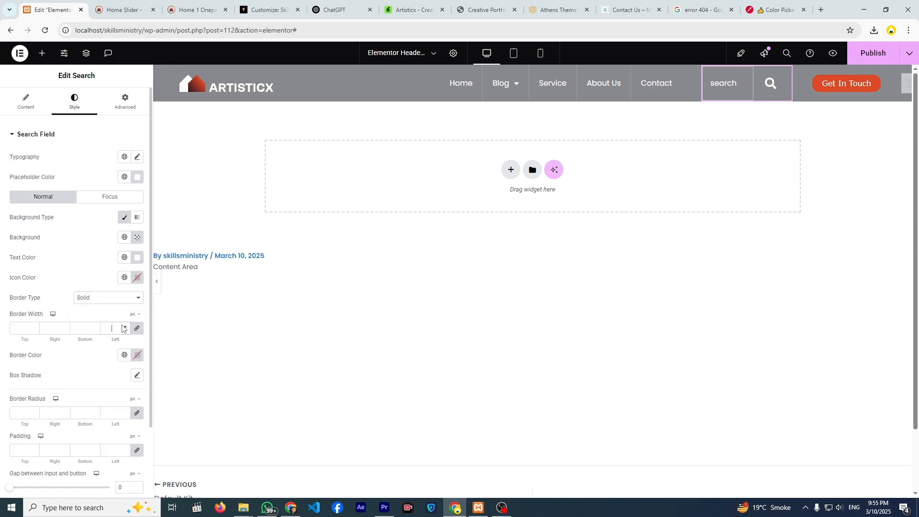
Set the search field's border width to 2 px on the left and right and 0 px on the top and bottom.
{"action": "type", "text": "0"}
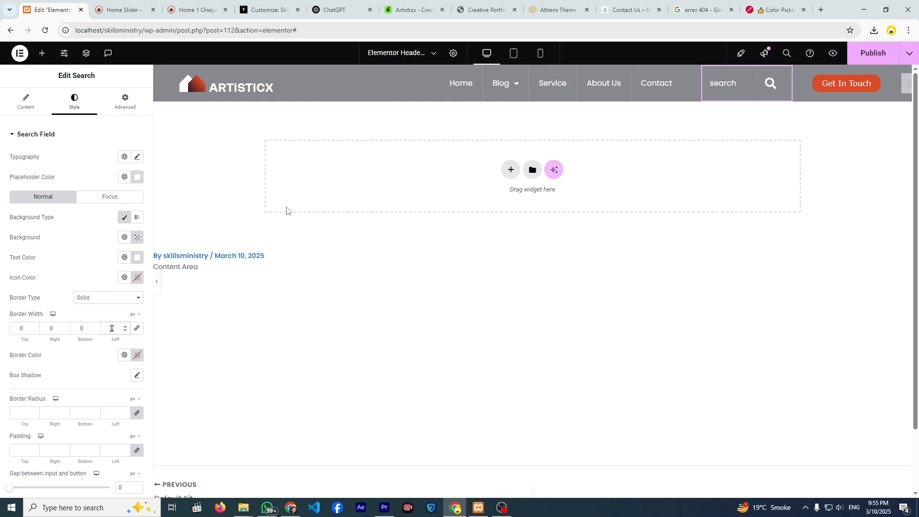
{"action": "left_click", "coordinate": [490, 90]}
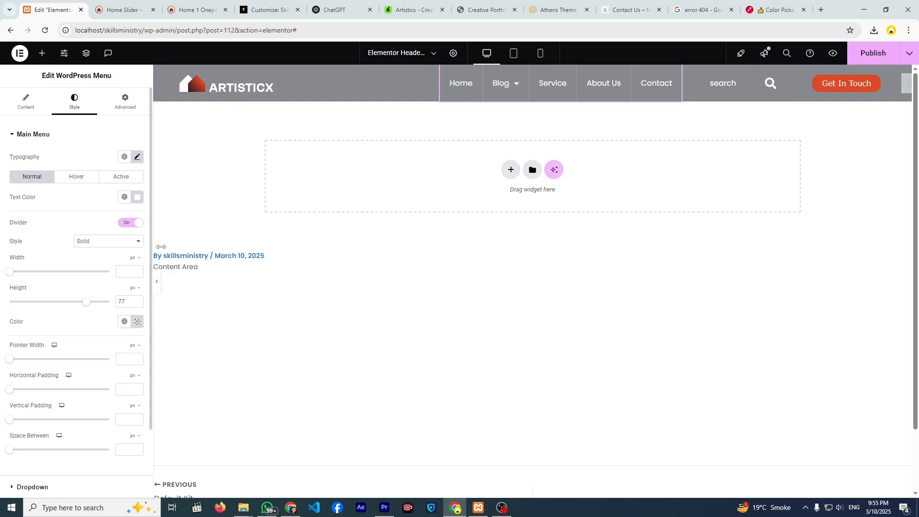
{"action": "left_click", "coordinate": [714, 86]}
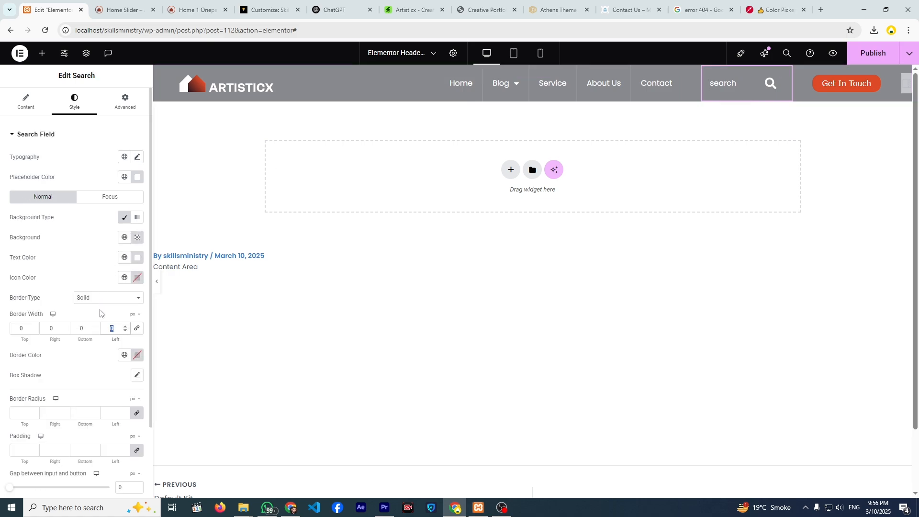
{"action": "type", "text": "2"}
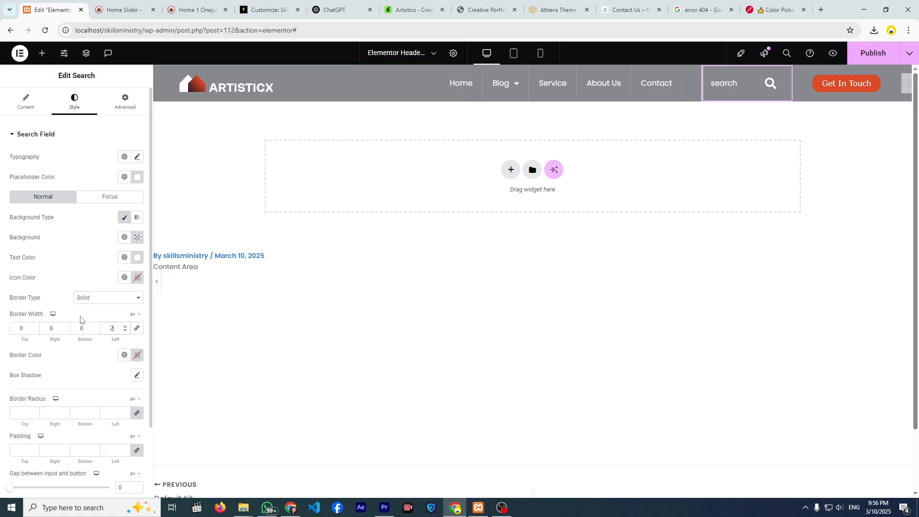
{"action": "double_click", "coordinate": [57, 325]}
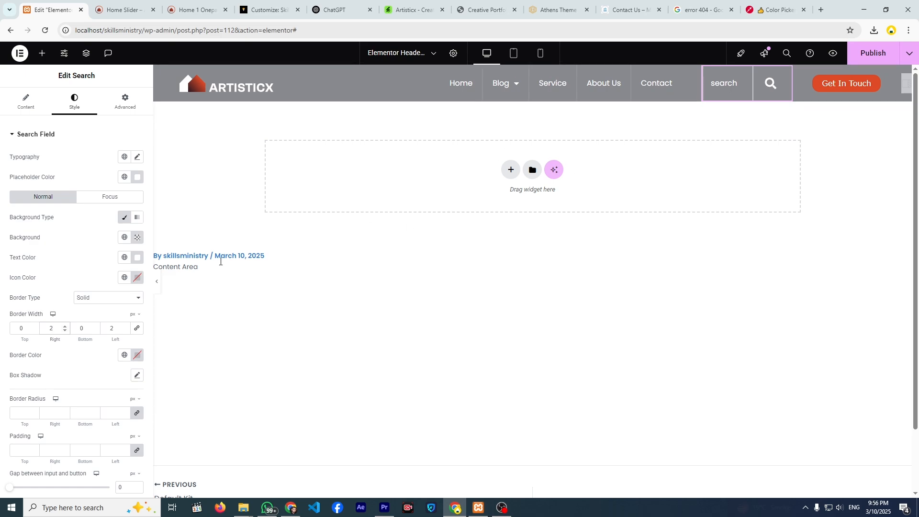
{"action": "left_click", "coordinate": [157, 281]}
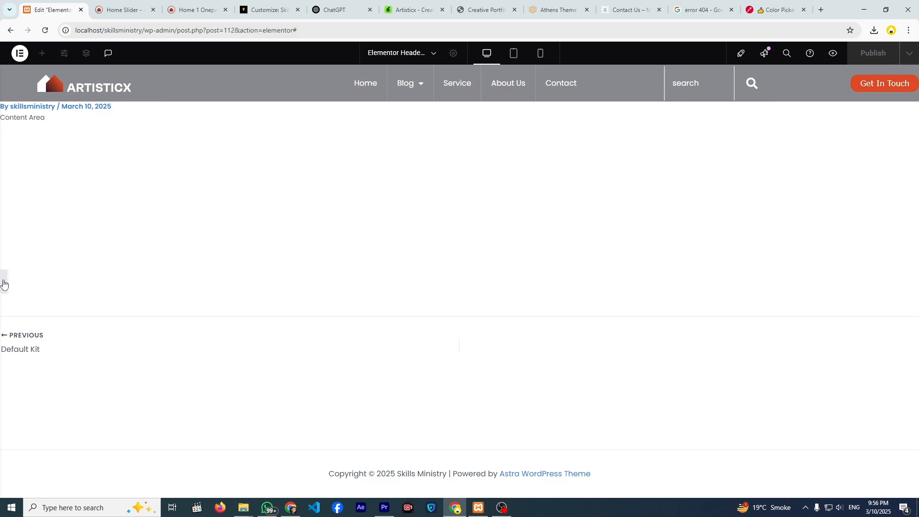
{"action": "left_click", "coordinate": [5, 285]}
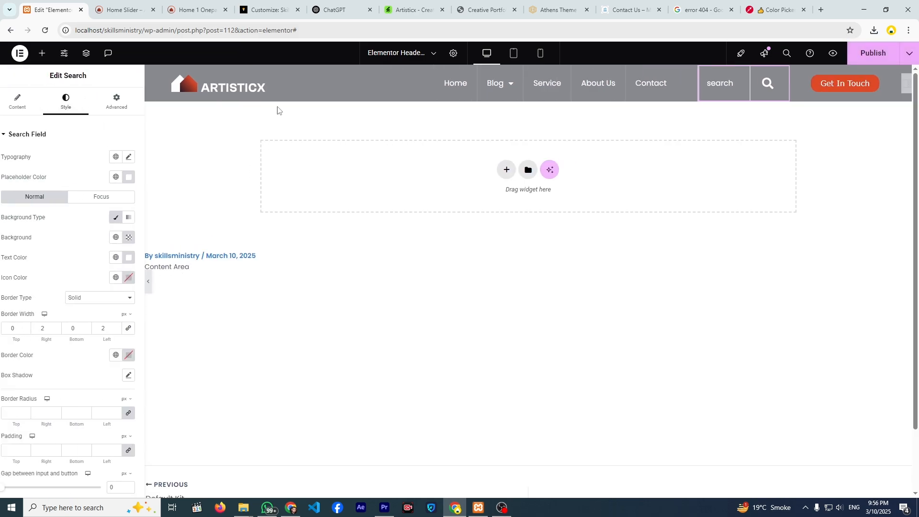
Set the navigation container's Justify Content to End and preview the header.
{"action": "left_click", "coordinate": [446, 71]}
{"action": "left_click", "coordinate": [29, 104]}
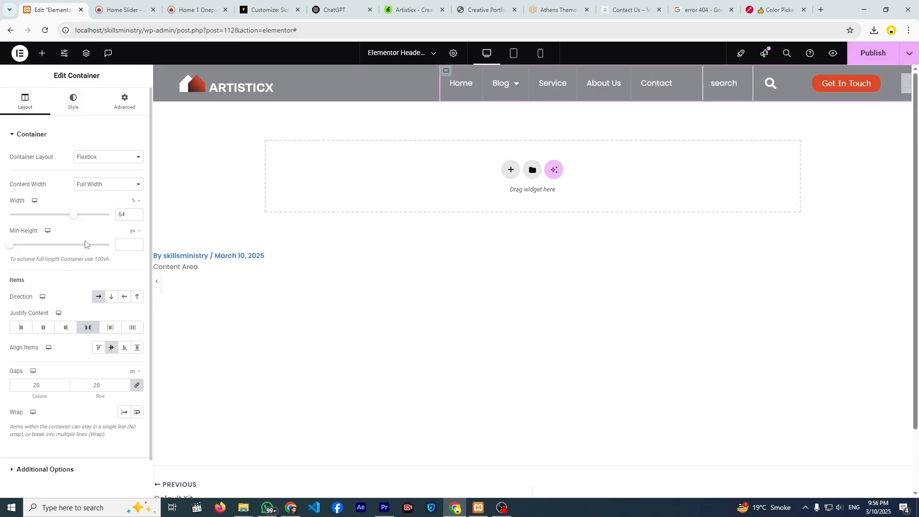
{"action": "left_click", "coordinate": [70, 329]}
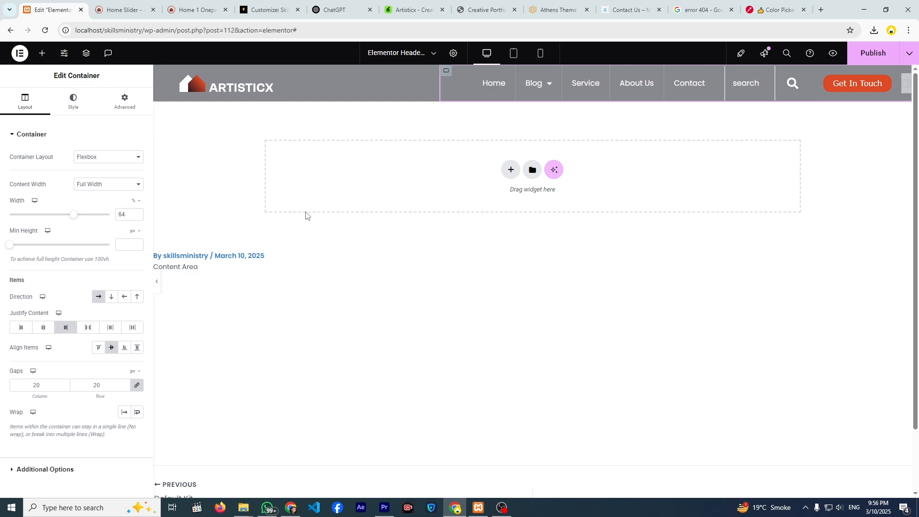
{"action": "left_click", "coordinate": [157, 282]}
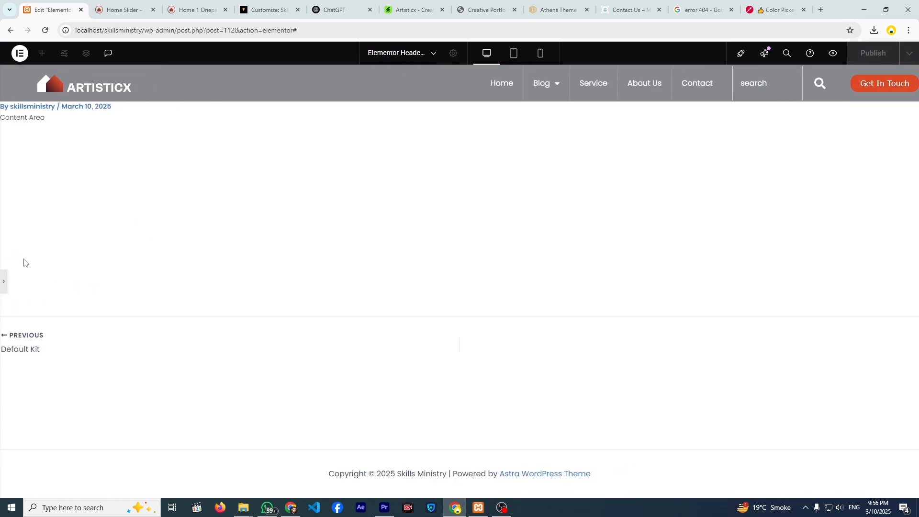
{"action": "left_click", "coordinate": [4, 282]}
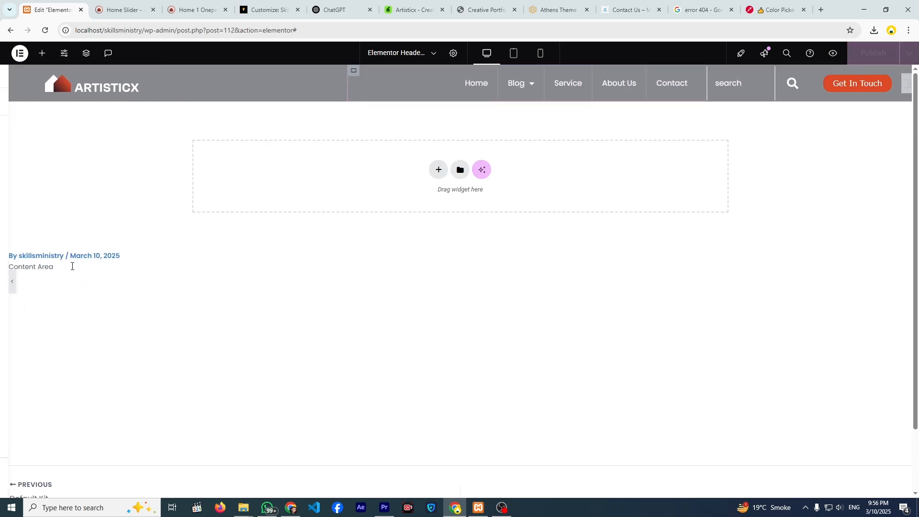
Copy the menu divider colour #FFFFFF17 to the search field's border colour and preview the header.
{"action": "left_click", "coordinate": [523, 95]}
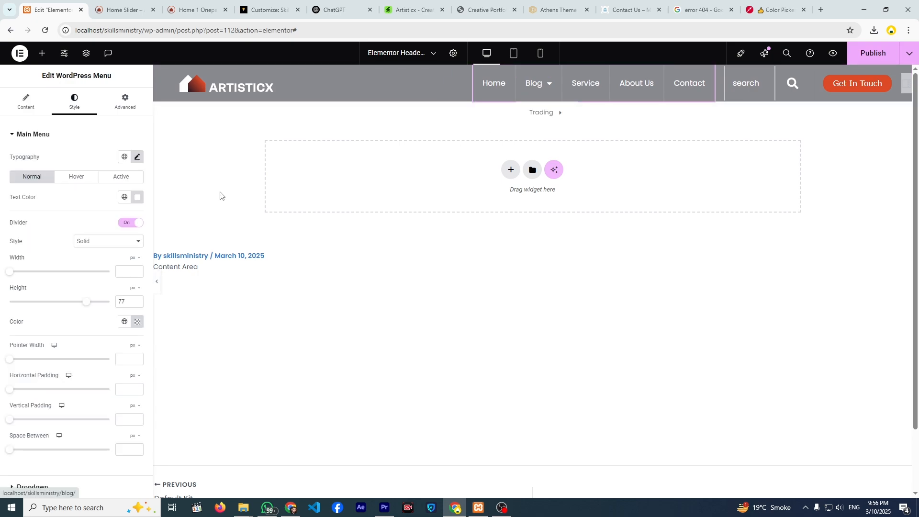
{"action": "left_click", "coordinate": [137, 322]}
{"action": "key", "text": "ctrl+c"}
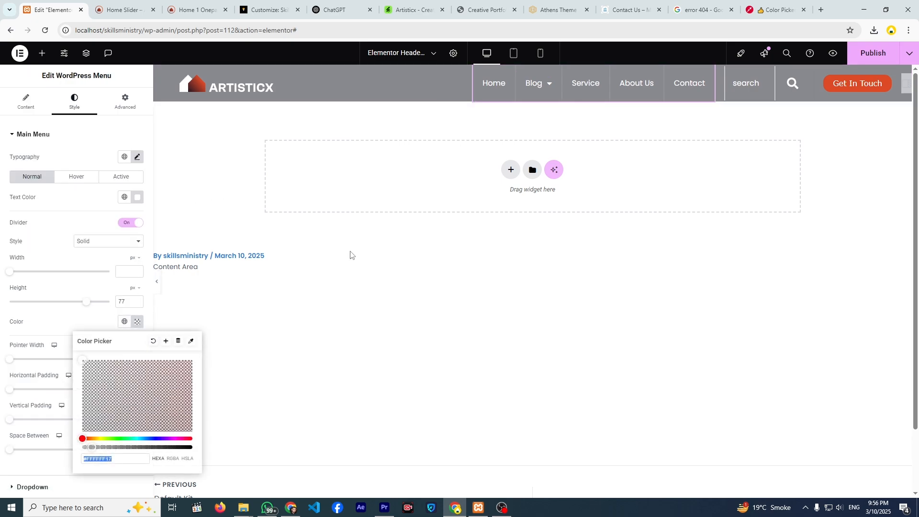
{"action": "left_click", "coordinate": [746, 86]}
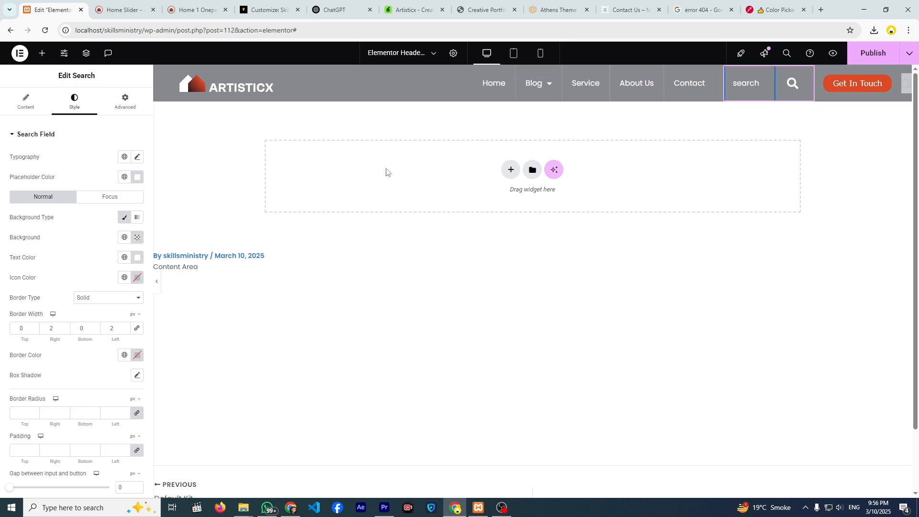
{"action": "left_click", "coordinate": [138, 356]}
{"action": "key", "text": "ctrl+v"}
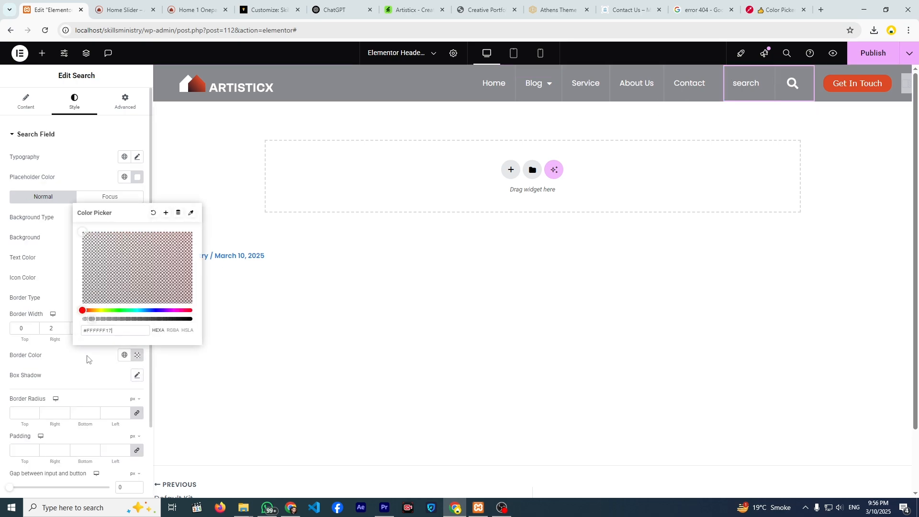
{"action": "left_click", "coordinate": [86, 359]}
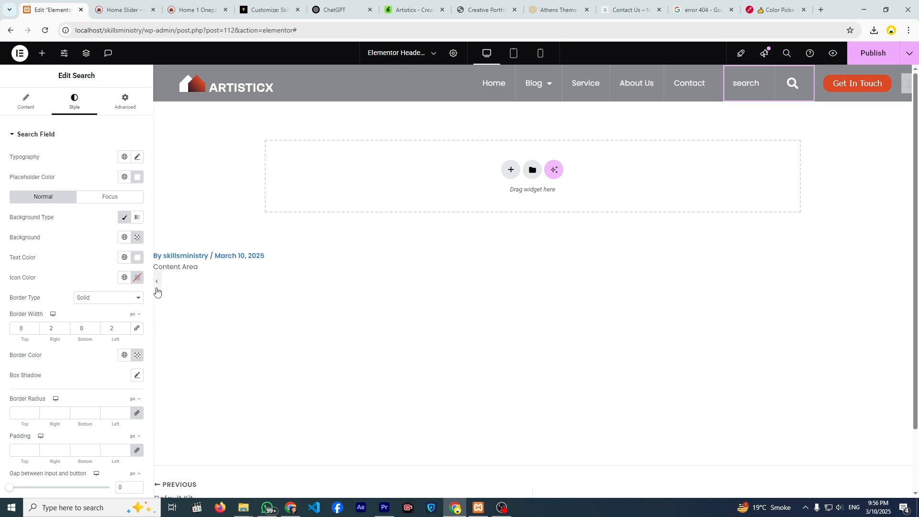
{"action": "left_click", "coordinate": [156, 289]}
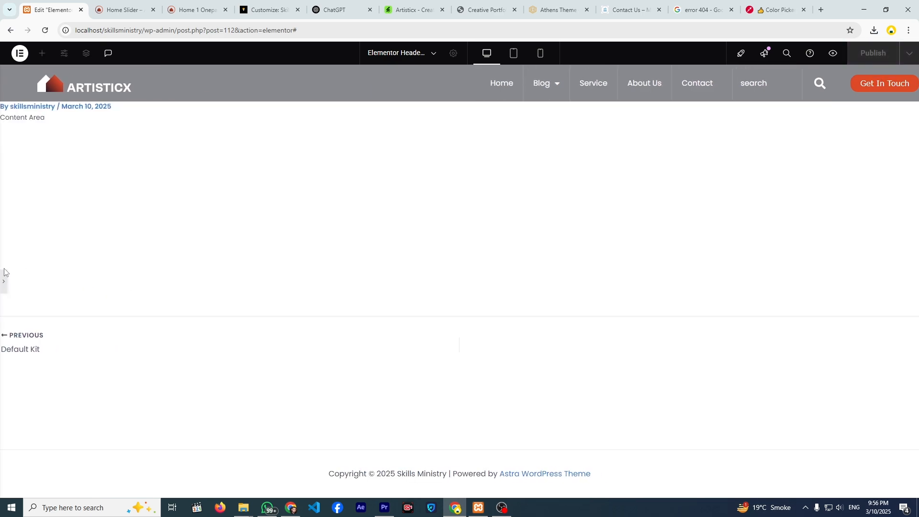
{"action": "left_click", "coordinate": [3, 281]}
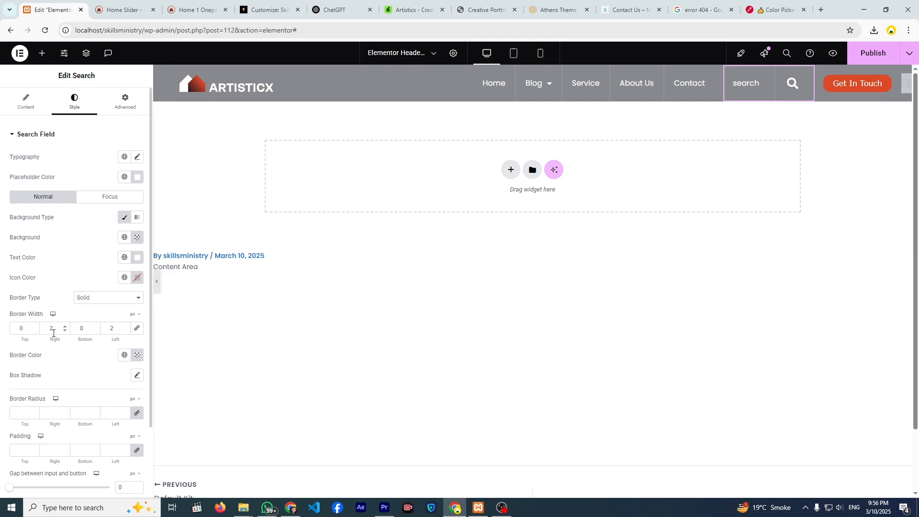
Give the Search widget's submit button a Solid border type.
{"action": "scroll", "coordinate": [71, 373], "scroll_direction": "down", "scroll_amount": 1}
{"action": "left_click_drag", "start_coordinate": [153, 193], "coordinate": [147, 193]}
{"action": "scroll", "coordinate": [147, 193], "scroll_direction": "down", "scroll_amount": 1}
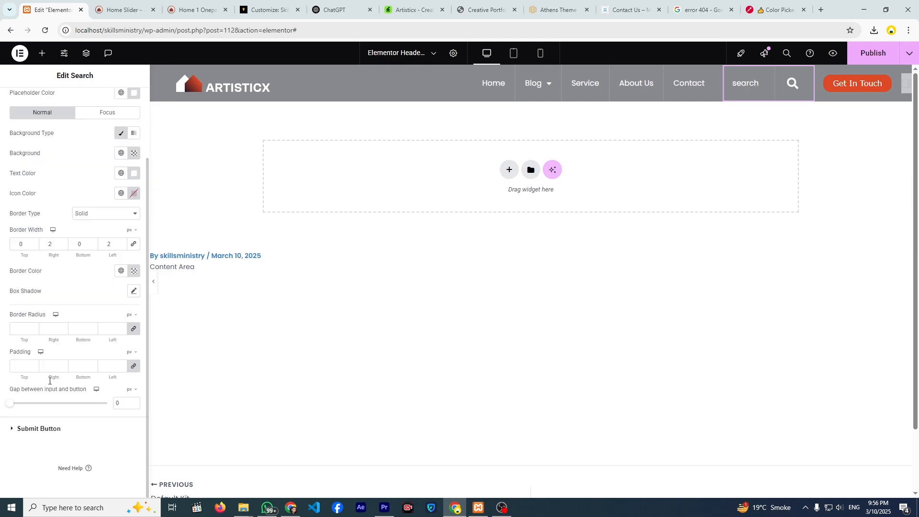
{"action": "left_click", "coordinate": [46, 420]}
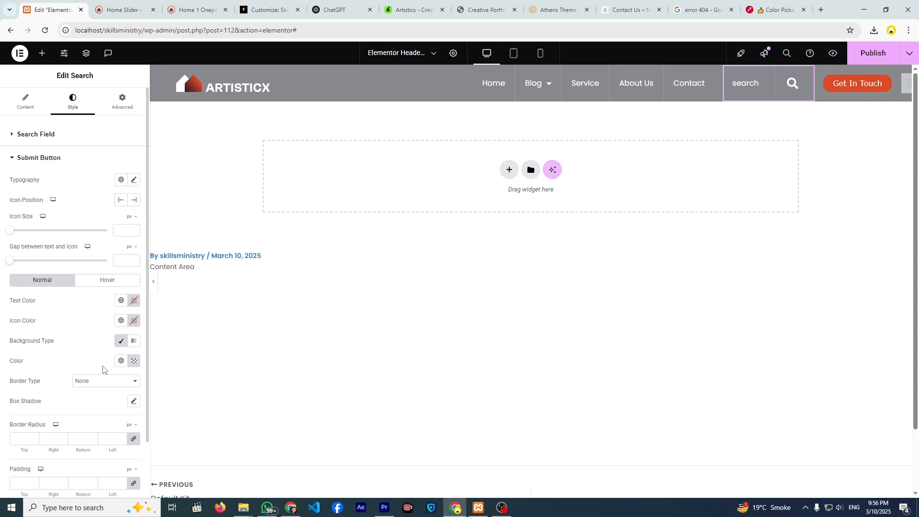
{"action": "left_click", "coordinate": [93, 381]}
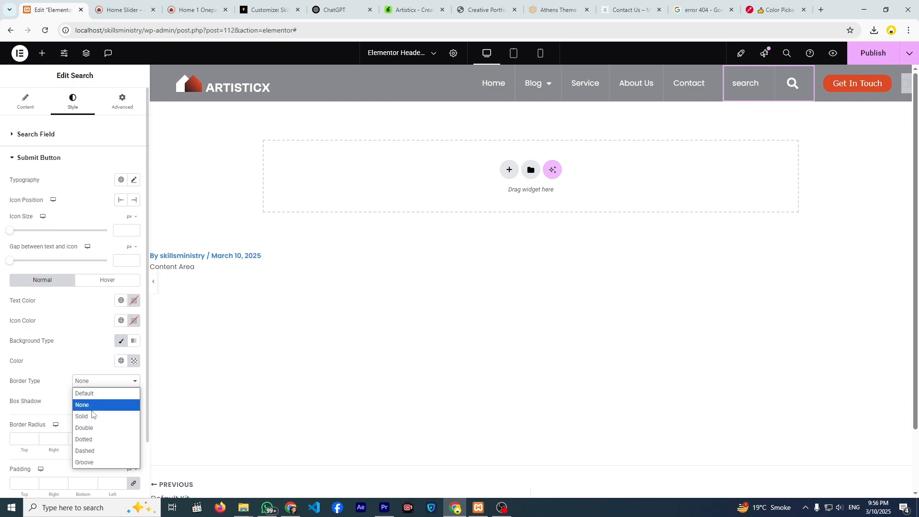
{"action": "left_click", "coordinate": [92, 411]}
{"action": "left_click", "coordinate": [113, 381]}
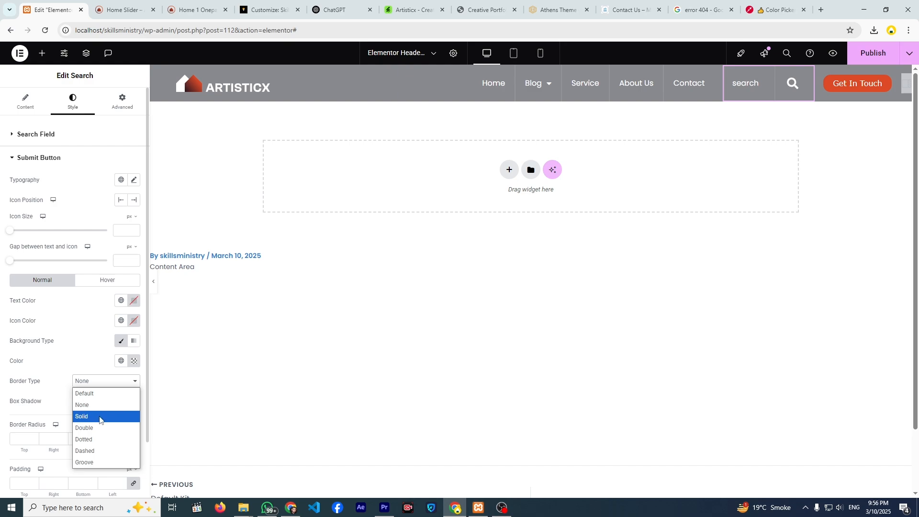
{"action": "left_click", "coordinate": [100, 417]}
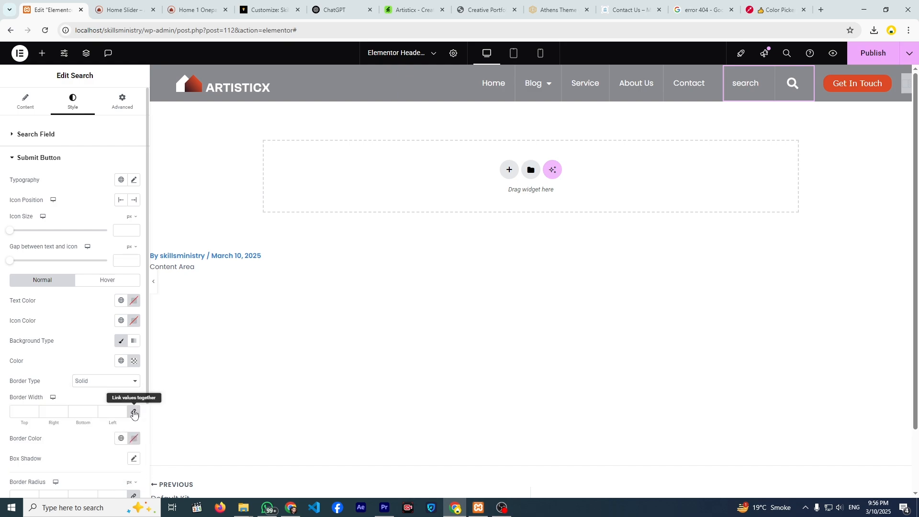
Set the submit button's border width to 2 px on the right and left and 0 px on the top and bottom.
{"action": "left_click", "coordinate": [134, 415]}
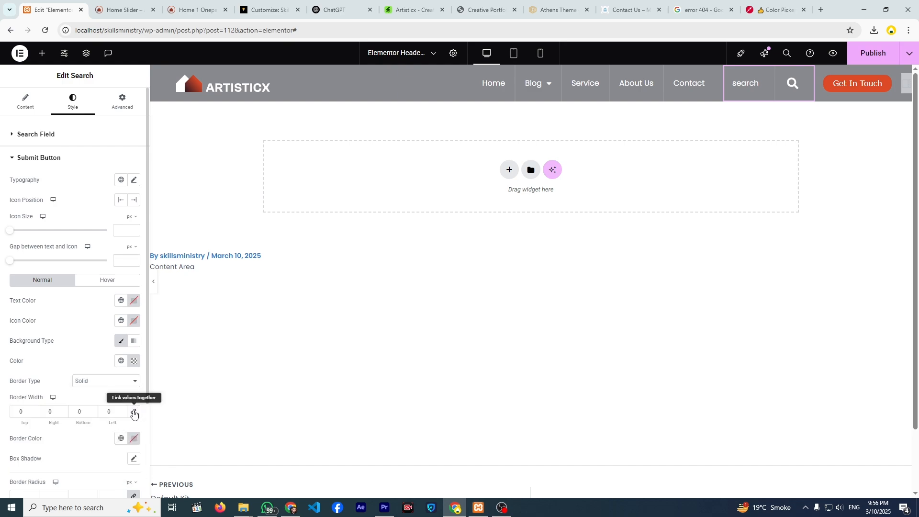
{"action": "double_click", "coordinate": [51, 411]}
{"action": "type", "text": "3"}
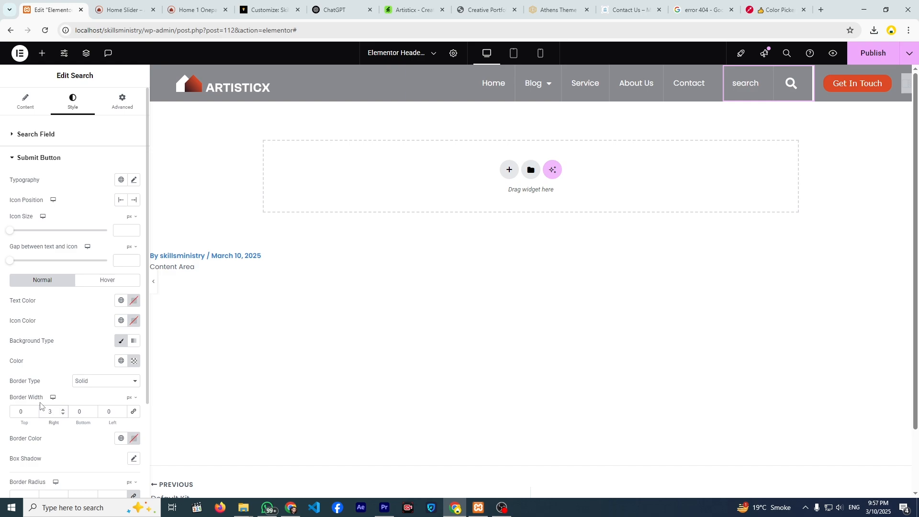
{"action": "key", "text": "BackSpace"}
{"action": "type", "text": "02"}
{"action": "double_click", "coordinate": [114, 415]}
{"action": "type", "text": "2"}
Colour the submit button's border #FFFFFF17, set its left border width to 0 px, and preview the header.
{"action": "left_click", "coordinate": [134, 439]}
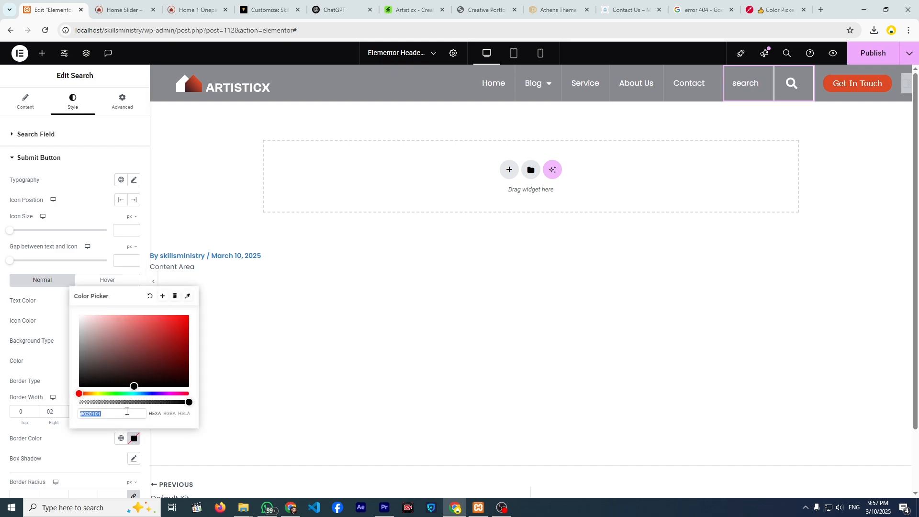
{"action": "key", "text": "ctrl+v"}
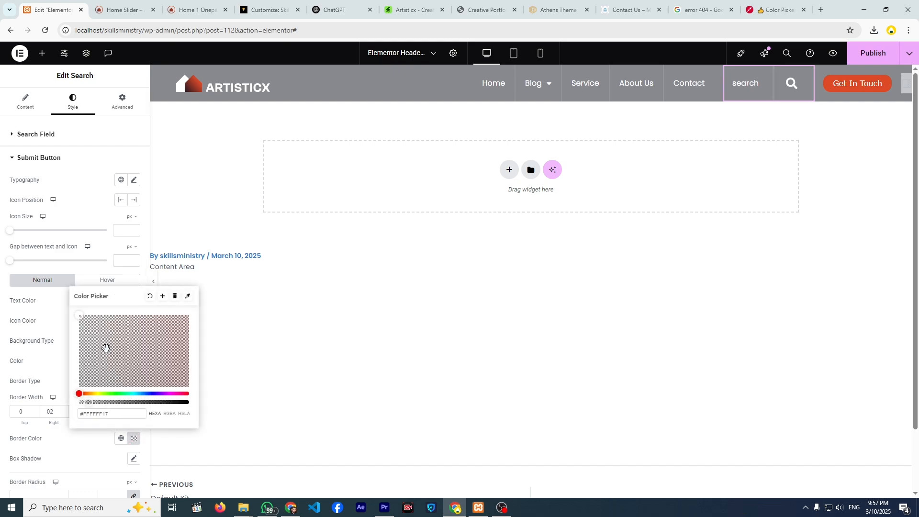
{"action": "left_click", "coordinate": [64, 334]}
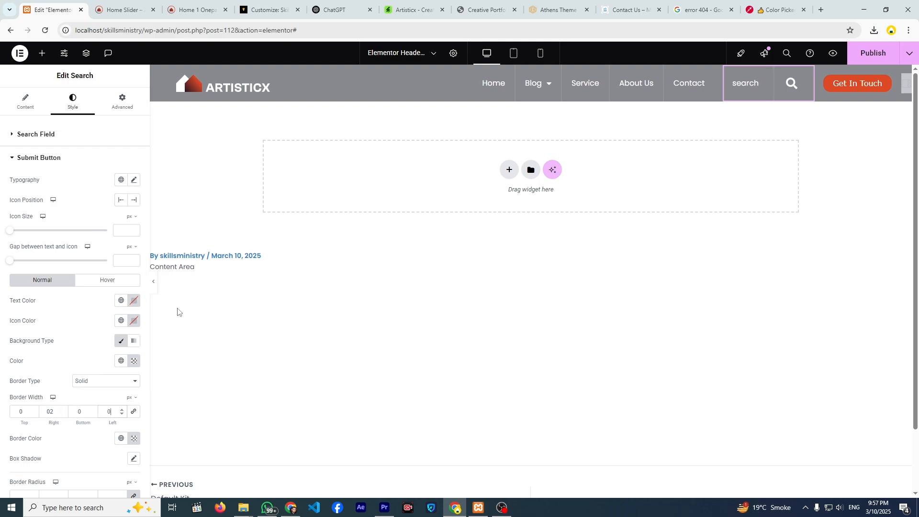
{"action": "left_click", "coordinate": [153, 282]}
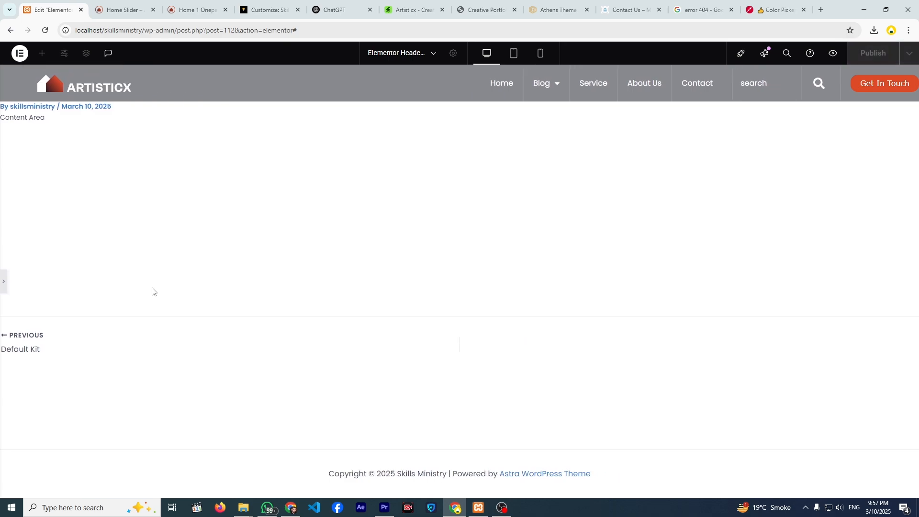
{"action": "left_click", "coordinate": [4, 281]}
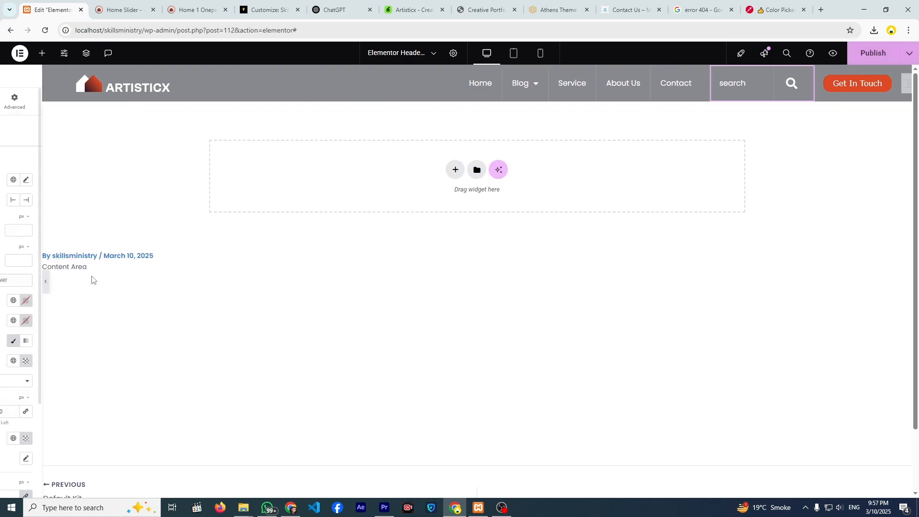
Set the navigation container's width to 70%.
{"action": "left_click", "coordinate": [441, 74]}
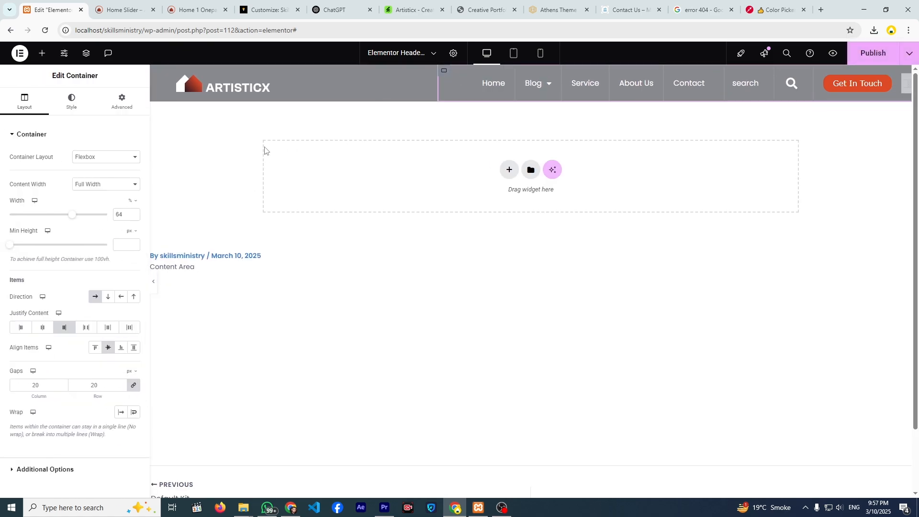
{"action": "left_click", "coordinate": [75, 215]}
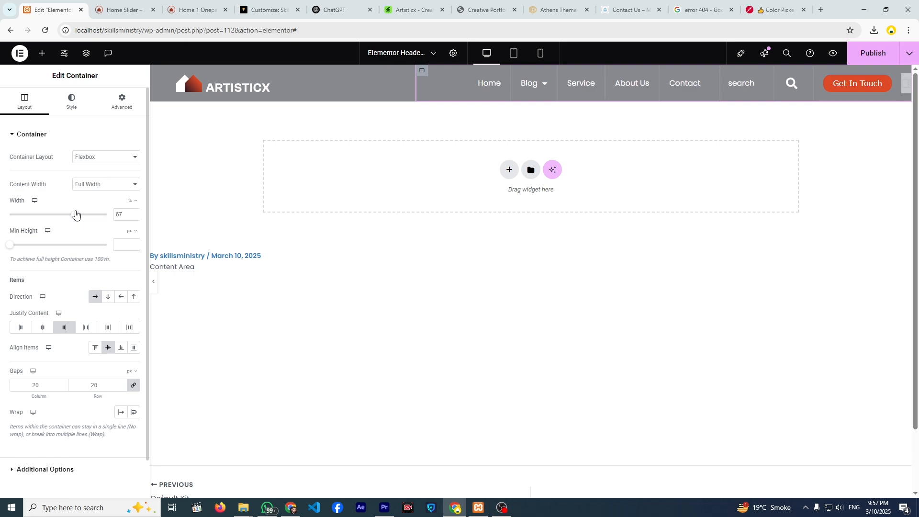
{"action": "left_click_drag", "start_coordinate": [75, 215], "coordinate": [77, 215]}
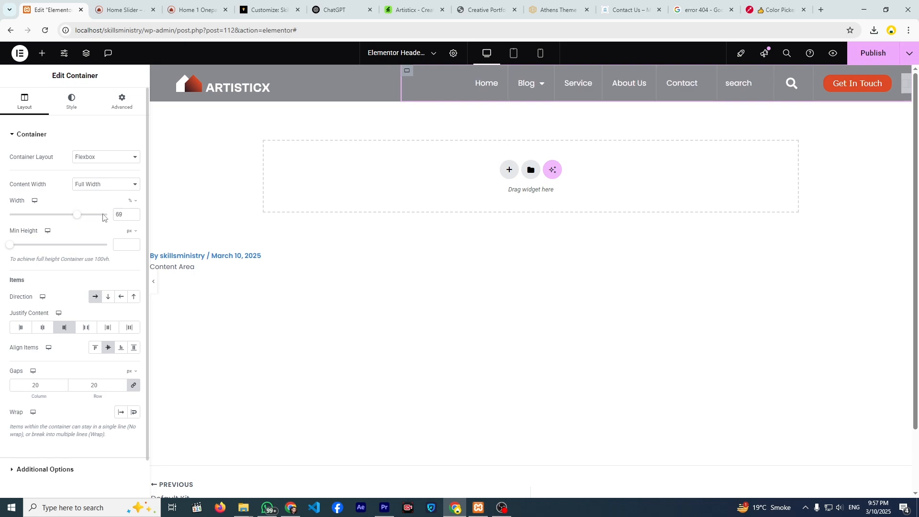
{"action": "left_click", "coordinate": [134, 213]}
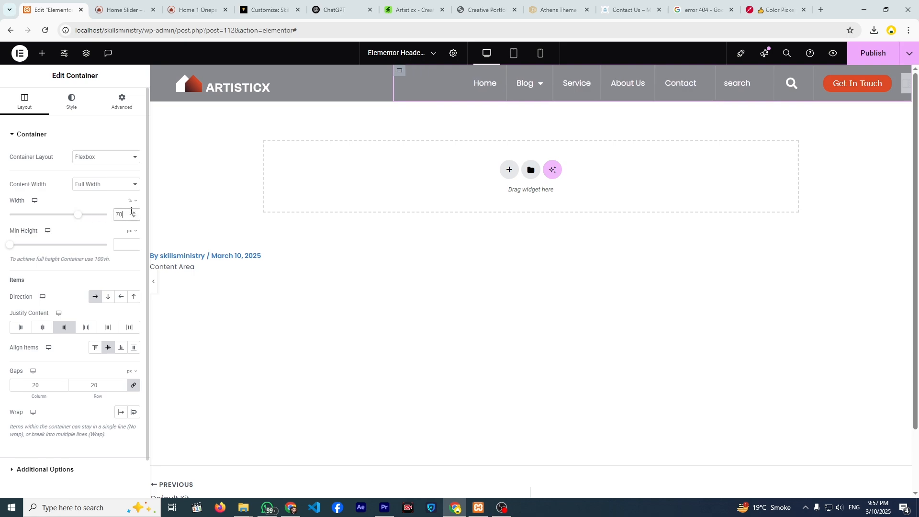
Set the Get In Touch button's padding to 30 px on all sides and compare it with the Artisticx reference header.
{"action": "left_click", "coordinate": [835, 91]}
{"action": "left_click", "coordinate": [122, 9]}
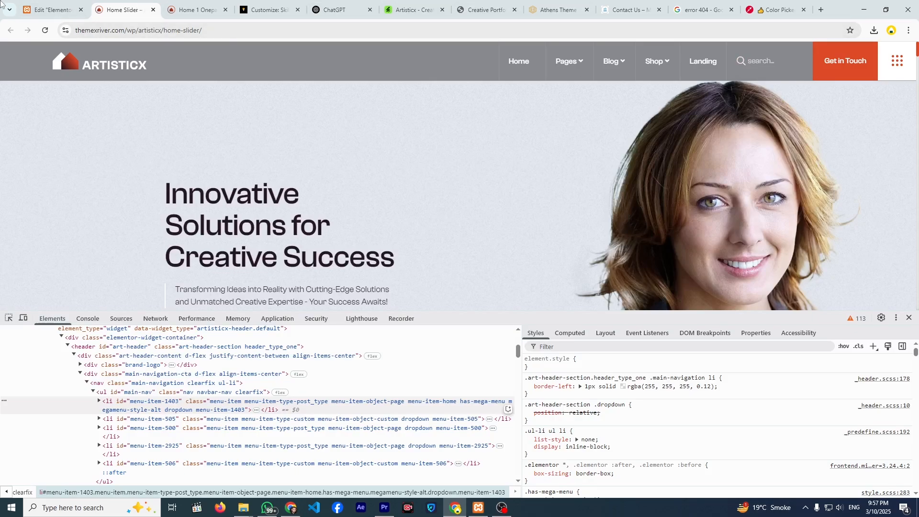
{"action": "left_click", "coordinate": [30, 6]}
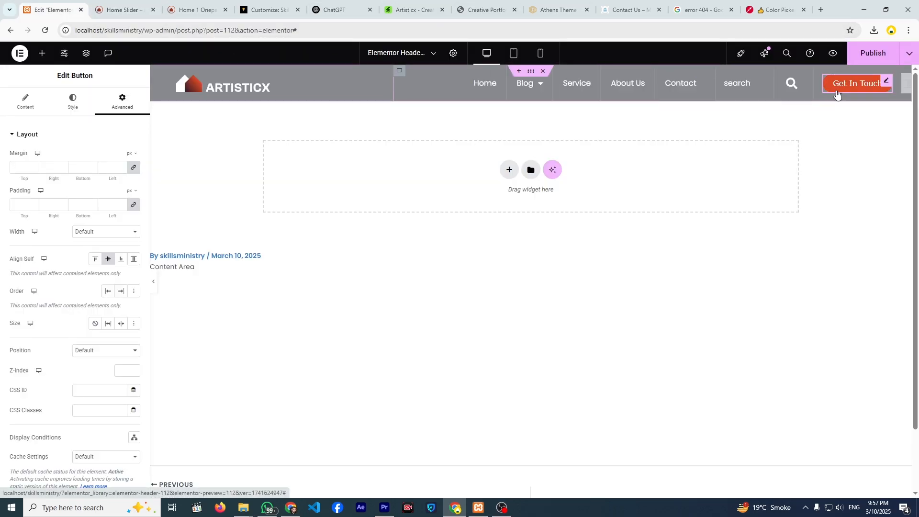
{"action": "left_click", "coordinate": [61, 106]}
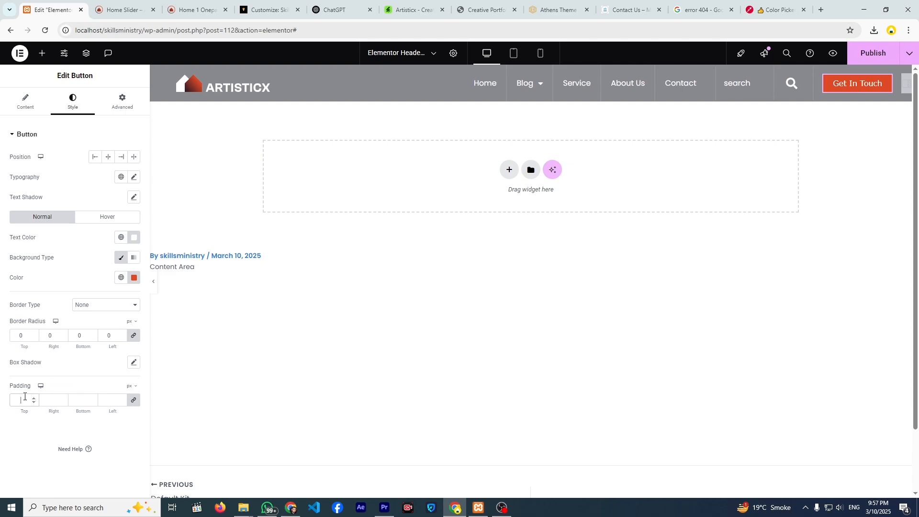
{"action": "type", "text": "20"}
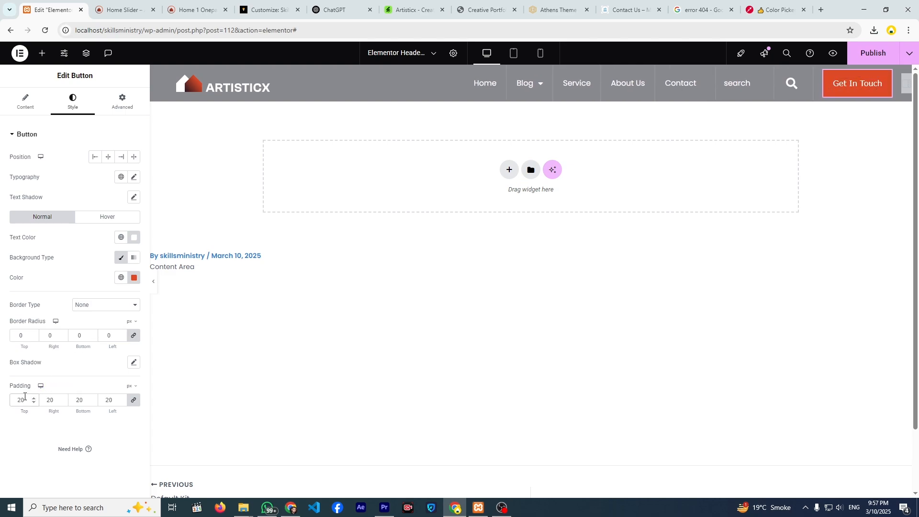
{"action": "key", "text": "BackSpace"}
{"action": "key", "text": "BackSpace"}
{"action": "type", "text": "30"}
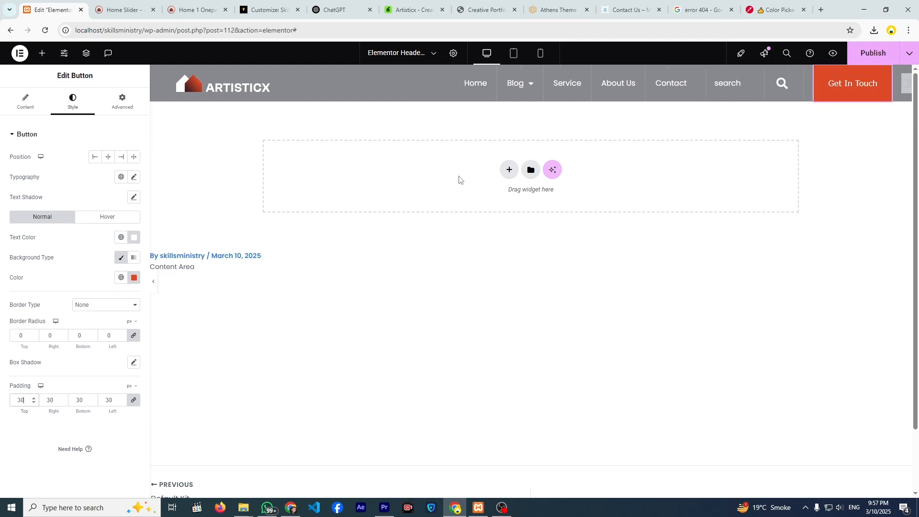
{"action": "left_click", "coordinate": [117, 10]}
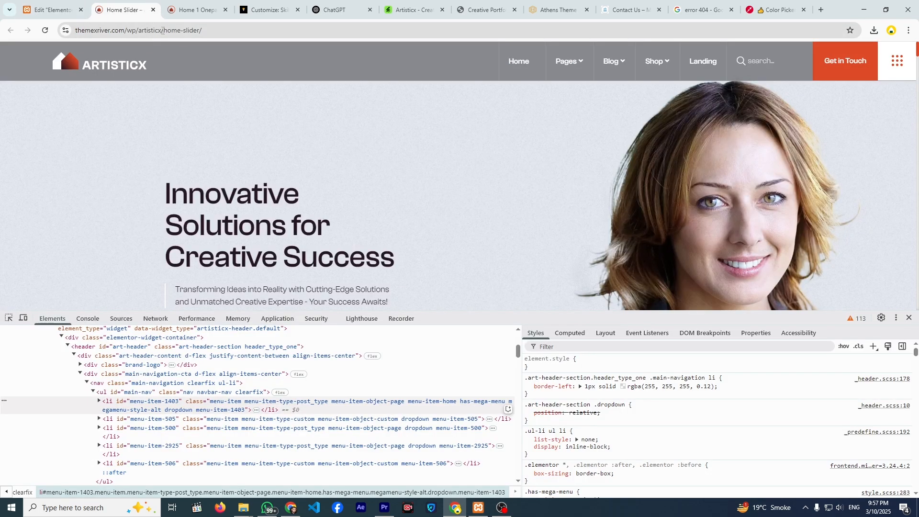
{"action": "left_click", "coordinate": [52, 10]}
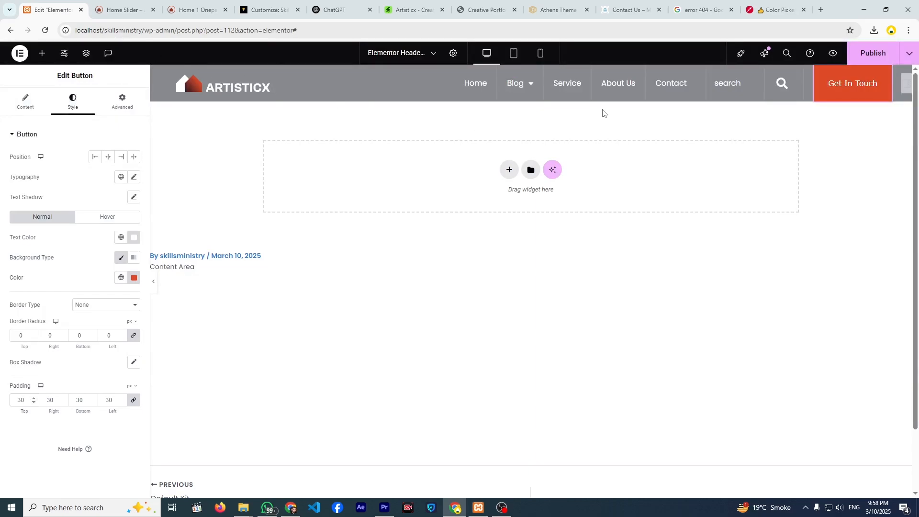
Set the border type of the Search widget's submit button to None and compare the result with the reference header.
{"action": "left_click", "coordinate": [776, 88]}
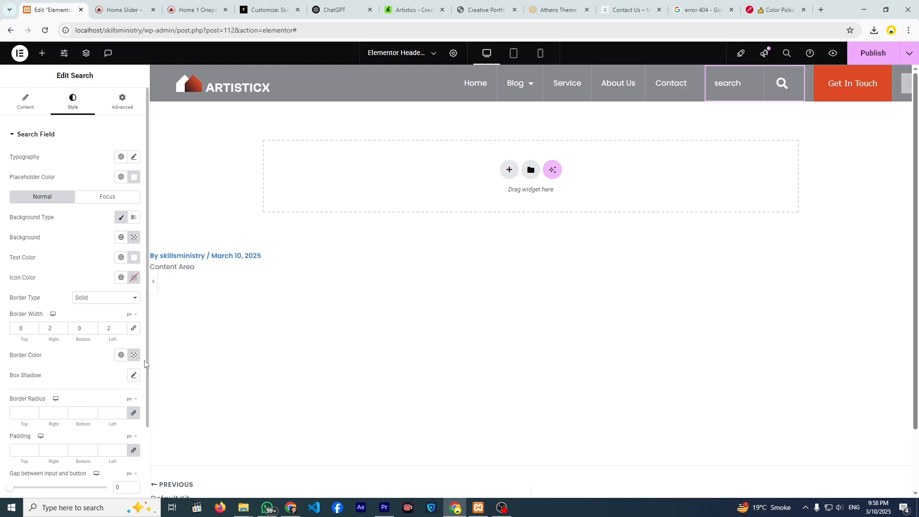
{"action": "scroll", "coordinate": [144, 357], "scroll_direction": "down", "scroll_amount": 2}
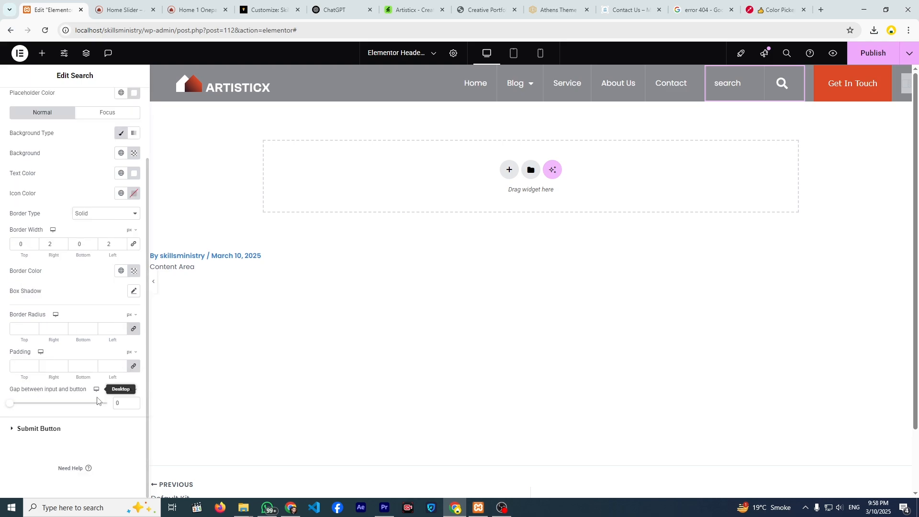
{"action": "left_click", "coordinate": [90, 428]}
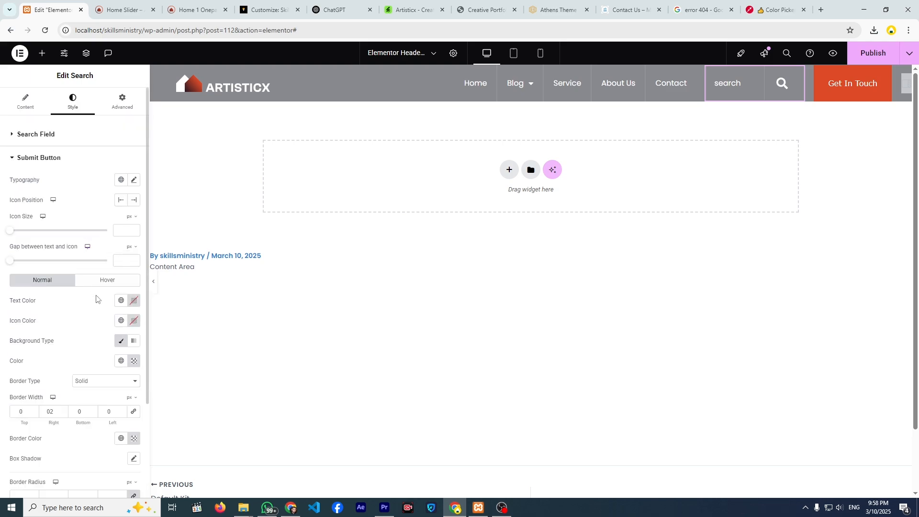
{"action": "left_click", "coordinate": [94, 381]}
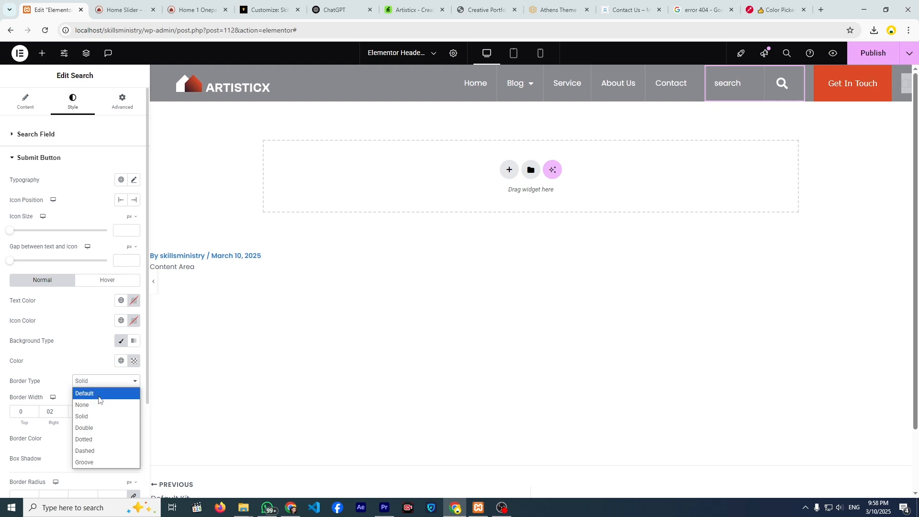
{"action": "left_click", "coordinate": [100, 400]}
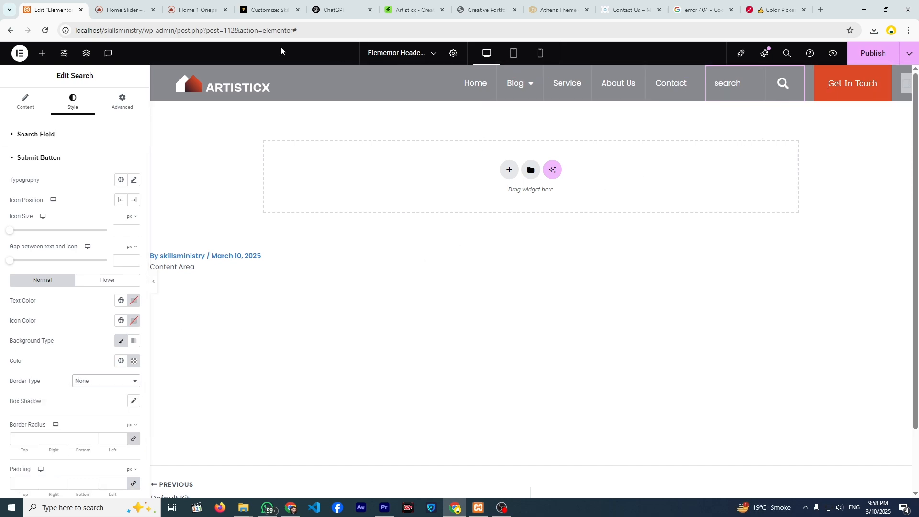
{"action": "left_click", "coordinate": [120, 10]}
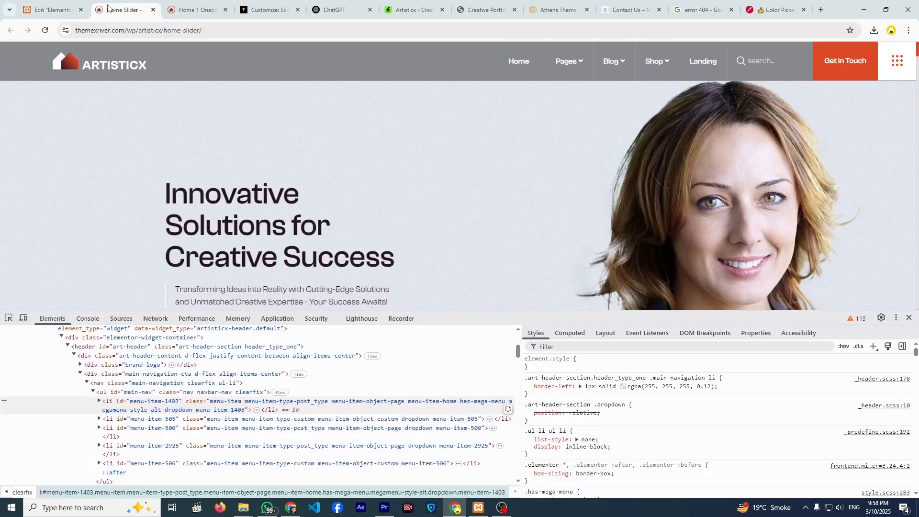
{"action": "left_click", "coordinate": [54, 5]}
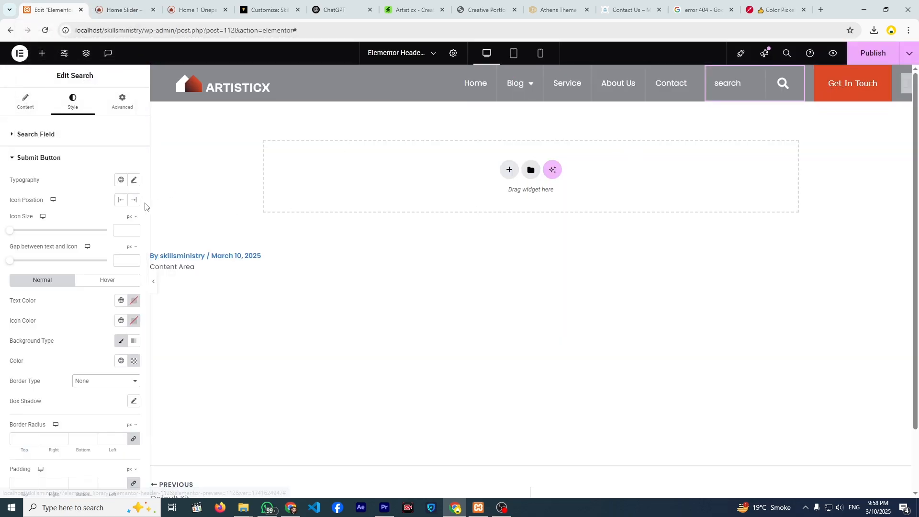
Set the Get In Touch button's typography to the Poppins family with a 600 (Semi Bold) weight.
{"action": "left_click", "coordinate": [826, 98]}
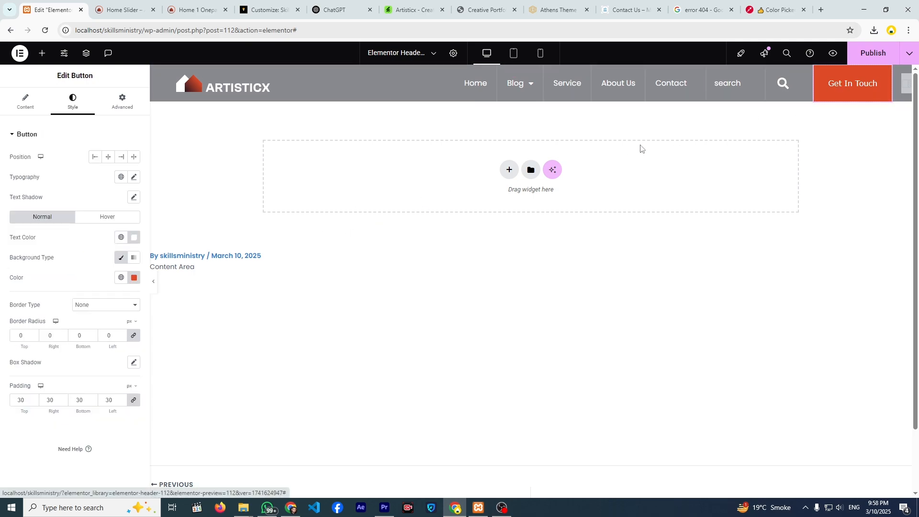
{"action": "left_click", "coordinate": [134, 177]}
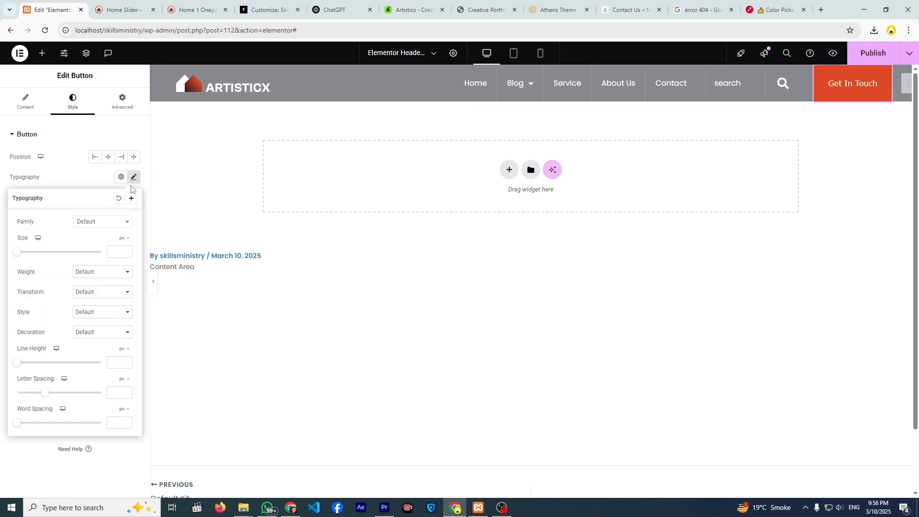
{"action": "left_click", "coordinate": [104, 222]}
{"action": "type", "text": "poppp"}
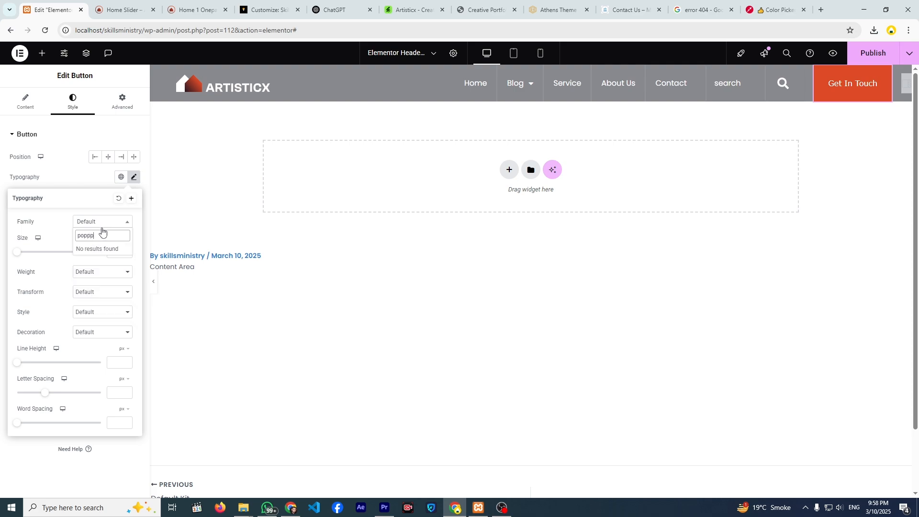
{"action": "key", "text": "BackSpace"}
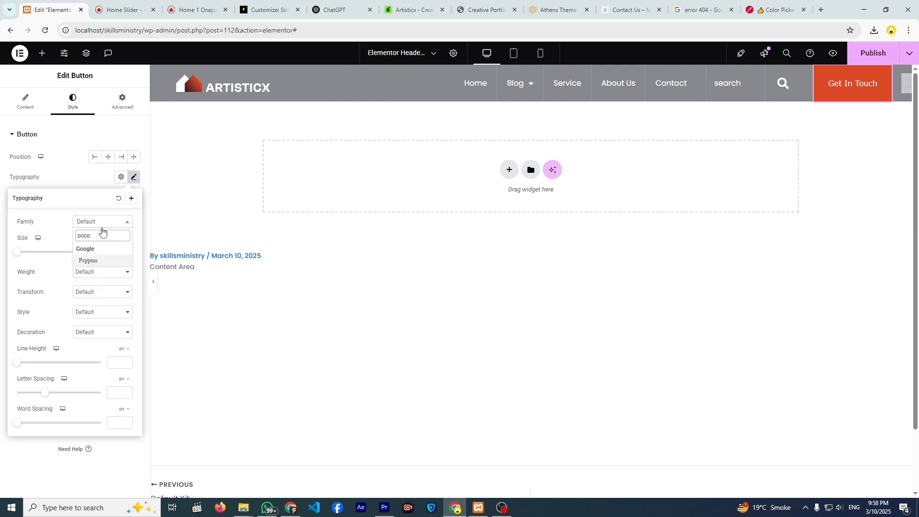
{"action": "left_click", "coordinate": [108, 261]}
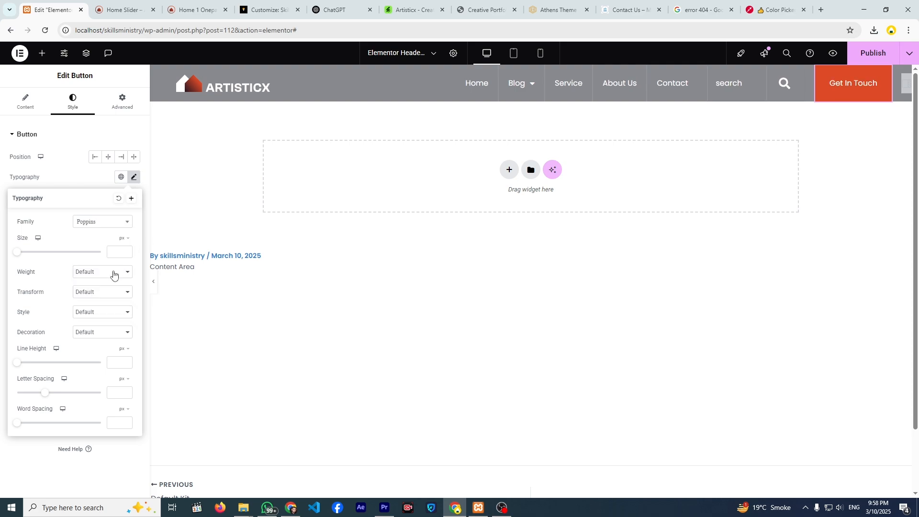
{"action": "left_click", "coordinate": [106, 272]}
{"action": "left_click", "coordinate": [100, 342]}
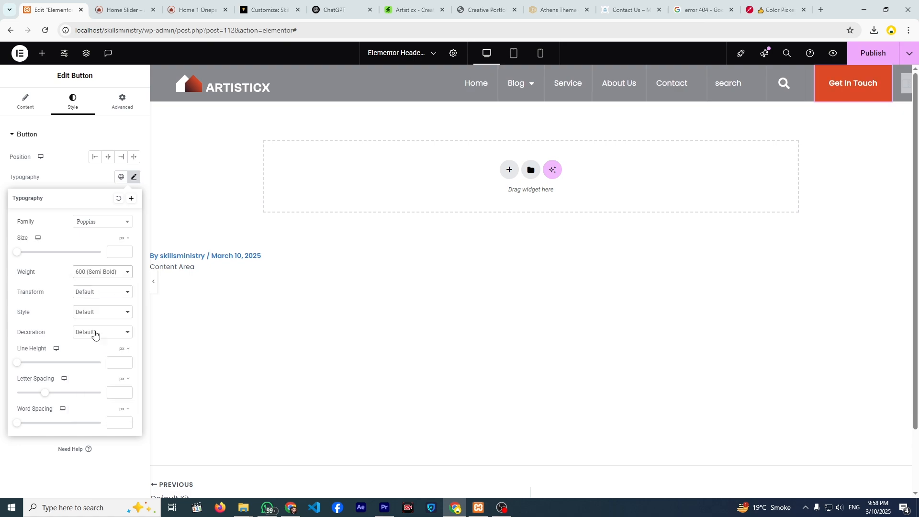
Examine the dotted grid icon and the services side panel it opens in the Artisticx reference header.
{"action": "left_click", "coordinate": [144, 6]}
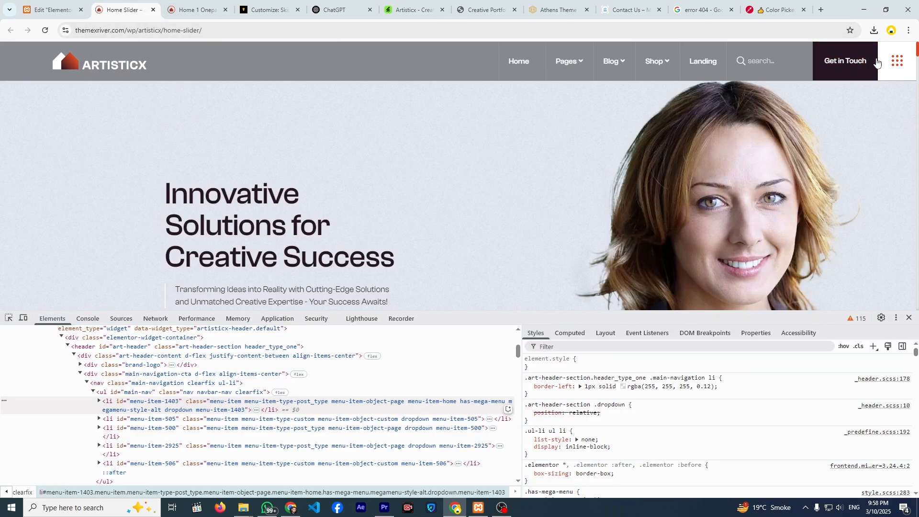
{"action": "left_click", "coordinate": [894, 63]}
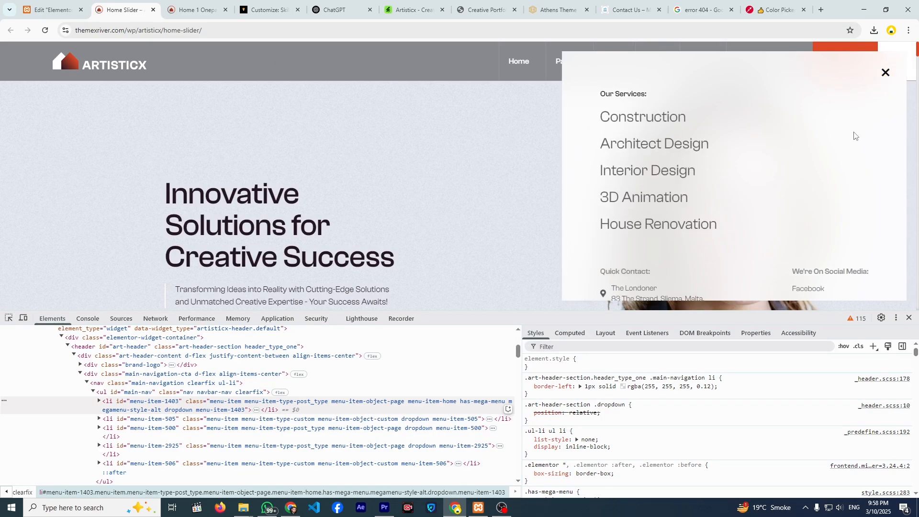
{"action": "scroll", "coordinate": [811, 169], "scroll_direction": "down", "scroll_amount": 1}
{"action": "scroll", "coordinate": [797, 183], "scroll_direction": "up", "scroll_amount": 1}
{"action": "left_click", "coordinate": [885, 72]}
{"action": "left_click", "coordinate": [57, 8]}
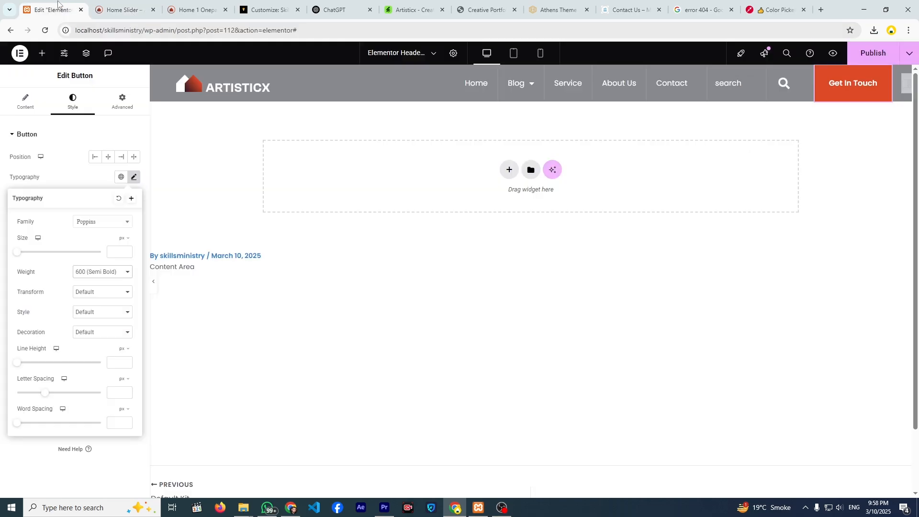
{"action": "left_click", "coordinate": [144, 2]}
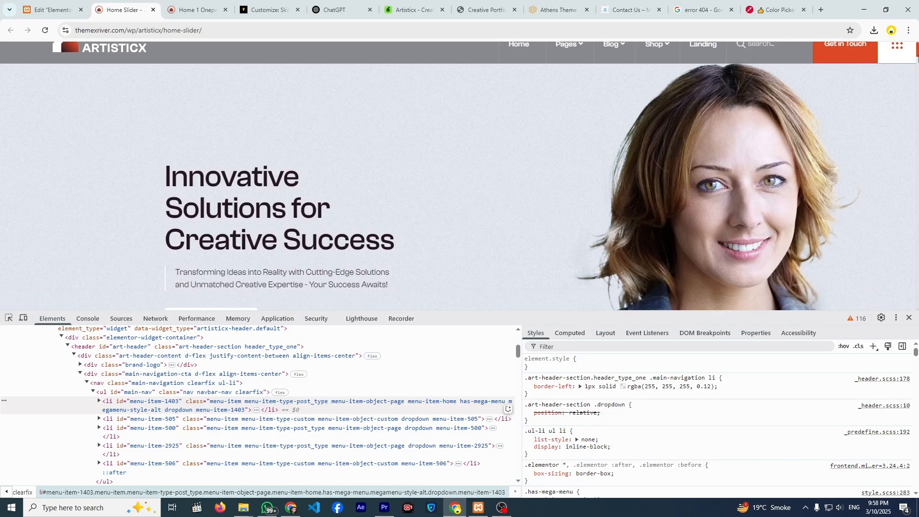
{"action": "left_click", "coordinate": [59, 10]}
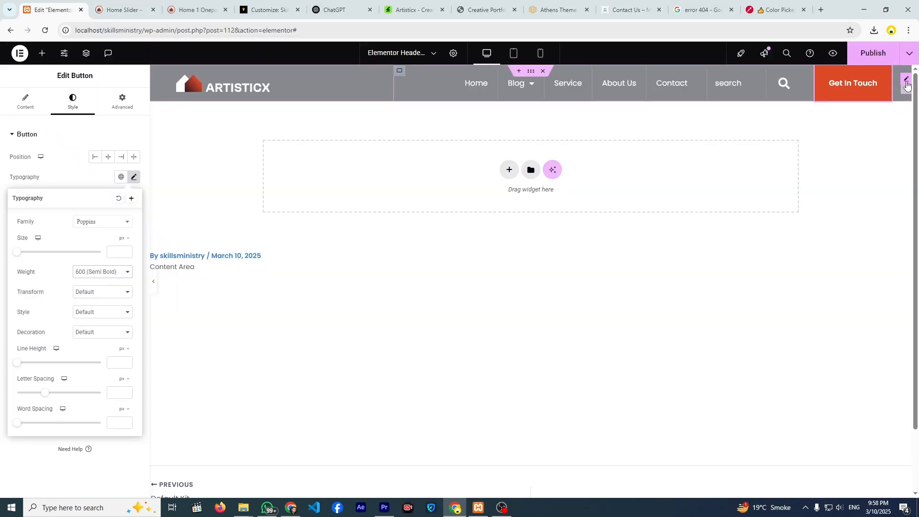
Replace the Off-Canvas widget after the Get In Touch button with an Icon widget.
{"action": "right_click", "coordinate": [902, 84]}
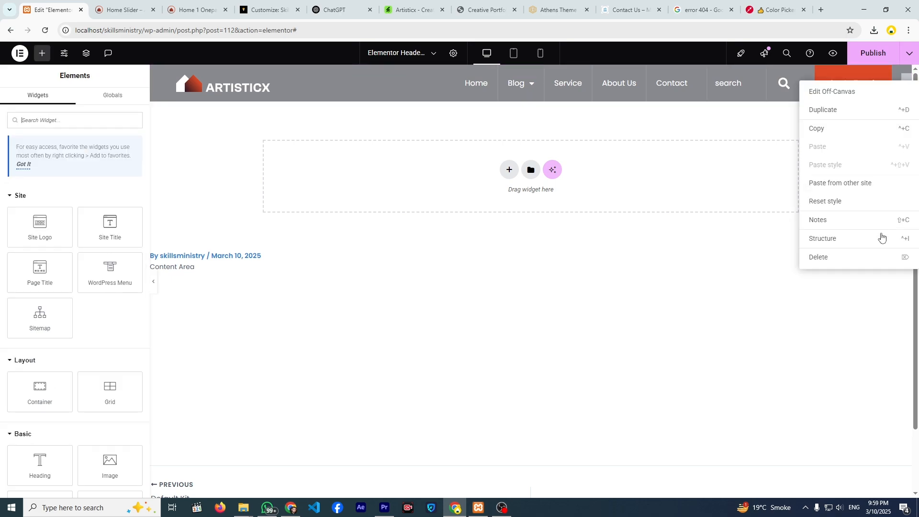
{"action": "left_click", "coordinate": [850, 266]}
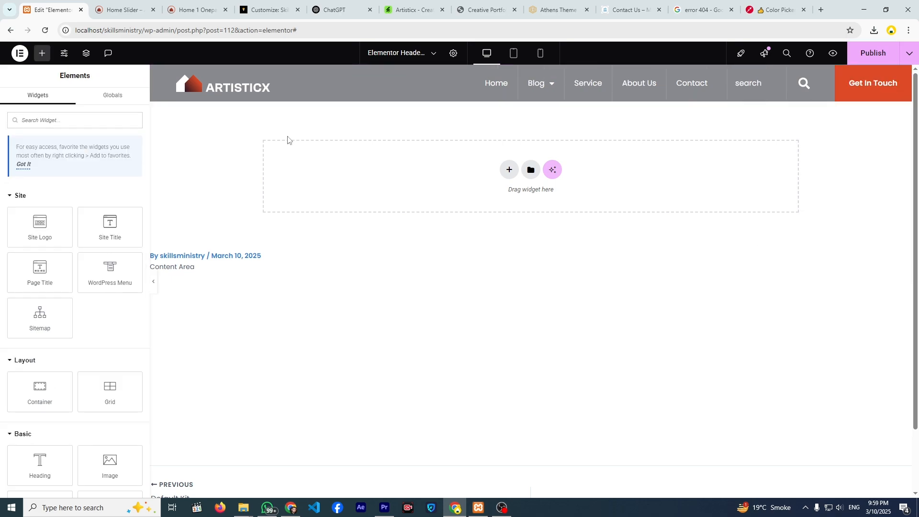
{"action": "left_click", "coordinate": [37, 121]}
{"action": "type", "text": "Icon"}
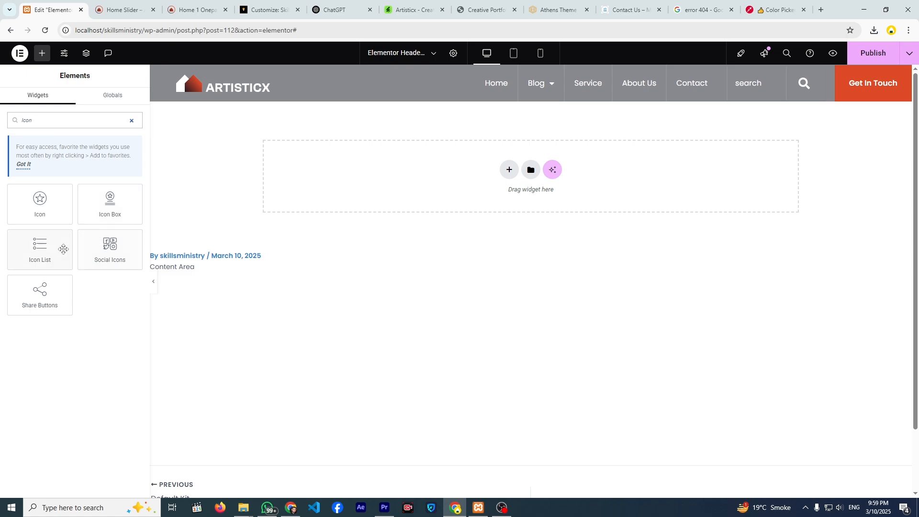
{"action": "left_click_drag", "start_coordinate": [55, 210], "coordinate": [888, 95]}
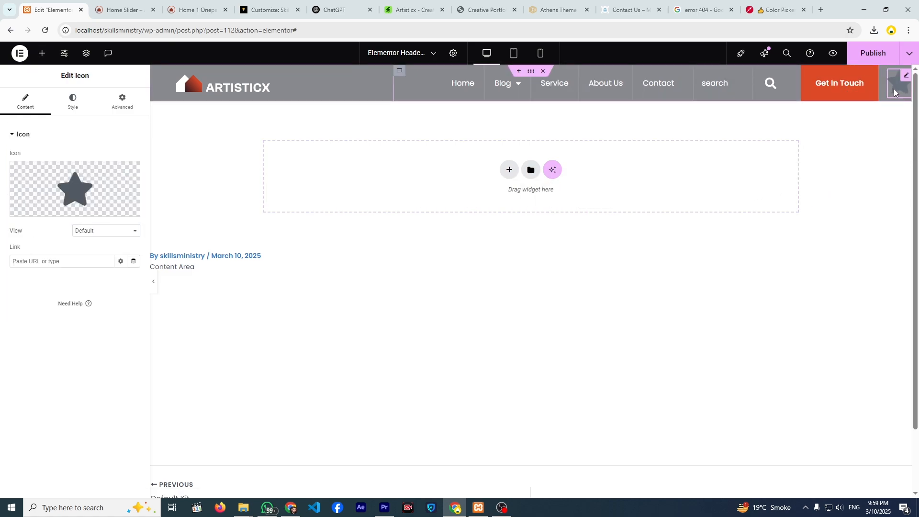
Open the icon library for the Icon widget and search for "menu", "nav", "men" and "Contac".
{"action": "left_click", "coordinate": [68, 169]}
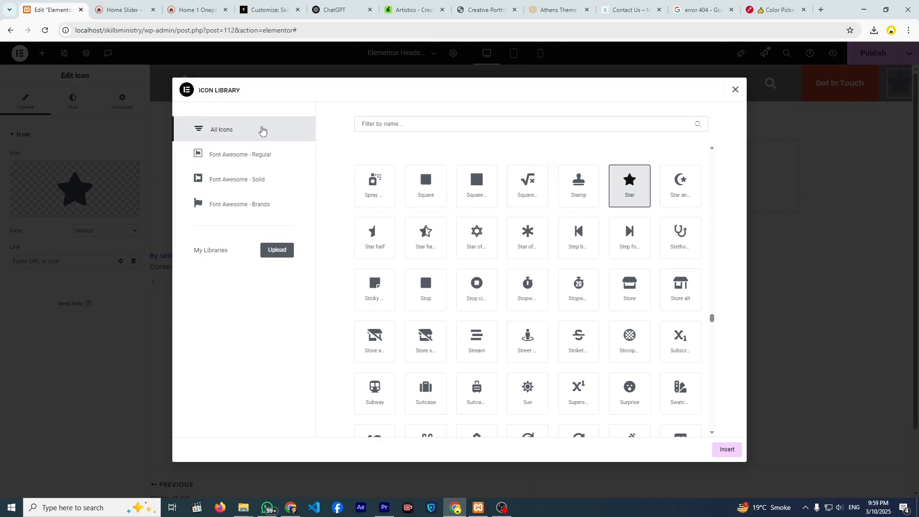
{"action": "left_click", "coordinate": [388, 121]}
{"action": "type", "text": "menu"}
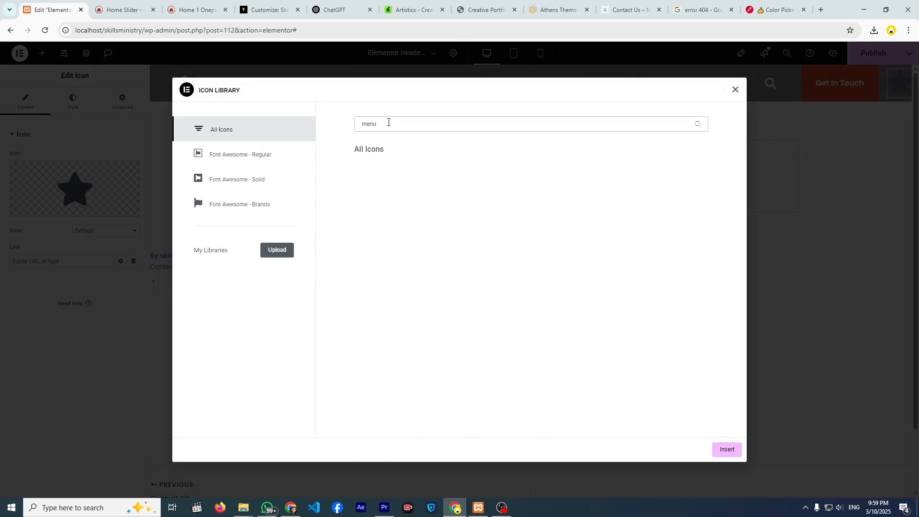
{"action": "key", "text": "BackSpace"}
{"action": "key", "text": "BackSpace"}
{"action": "key", "text": "BackSpace"}
{"action": "key", "text": "BackSpace"}
{"action": "type", "text": "nav"}
{"action": "key", "text": "BackSpace"}
{"action": "key", "text": "BackSpace"}
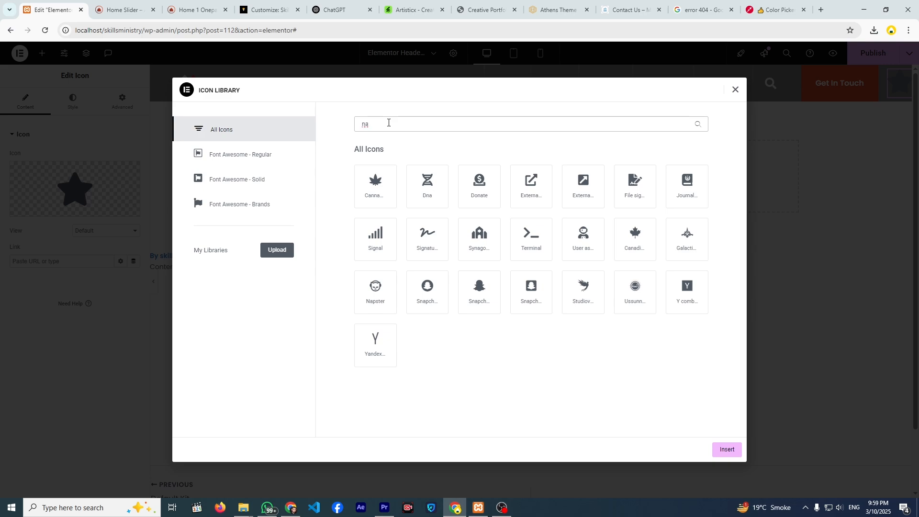
{"action": "key", "text": "BackSpace"}
{"action": "key", "text": "BackSpace"}
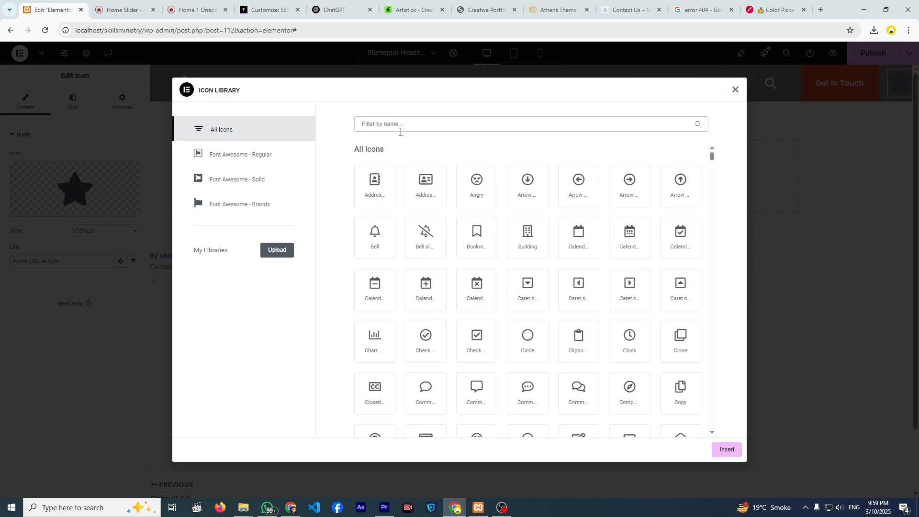
{"action": "type", "text": "men"}
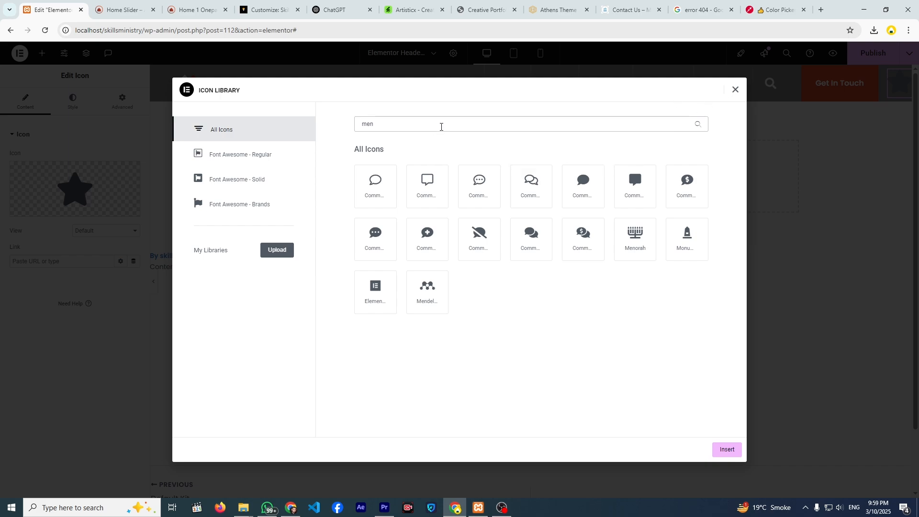
{"action": "key", "text": "BackSpace"}
{"action": "type", "text": "Co"}
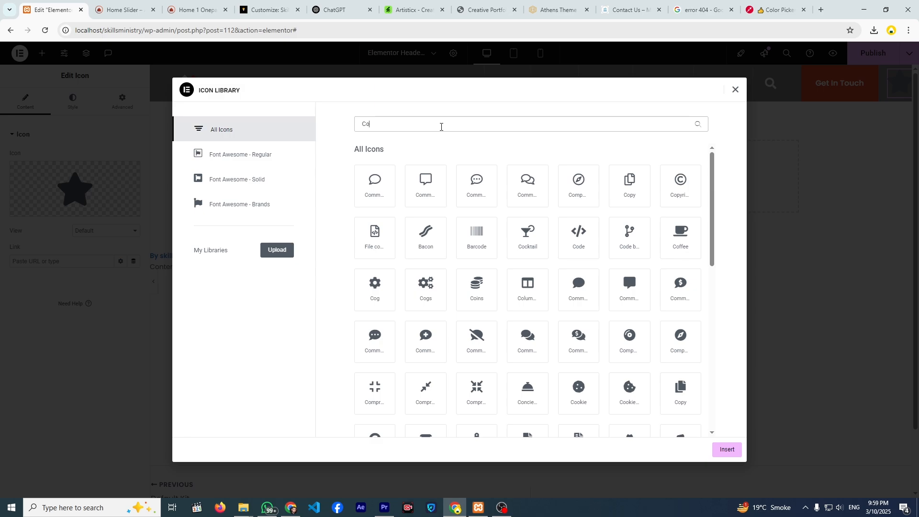
{"action": "type", "text": "ntac"}
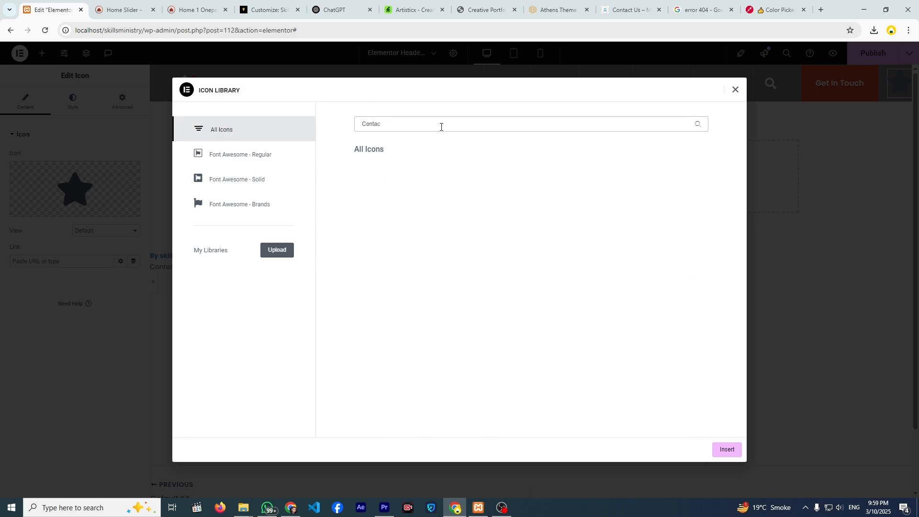
{"action": "key", "text": "BackSpace"}
{"action": "key", "text": "BackSpace"}
{"action": "key", "text": "BackSpace"}
{"action": "key", "text": "BackSpace"}
{"action": "key", "text": "BackSpace"}
{"action": "key", "text": "BackSpace"}
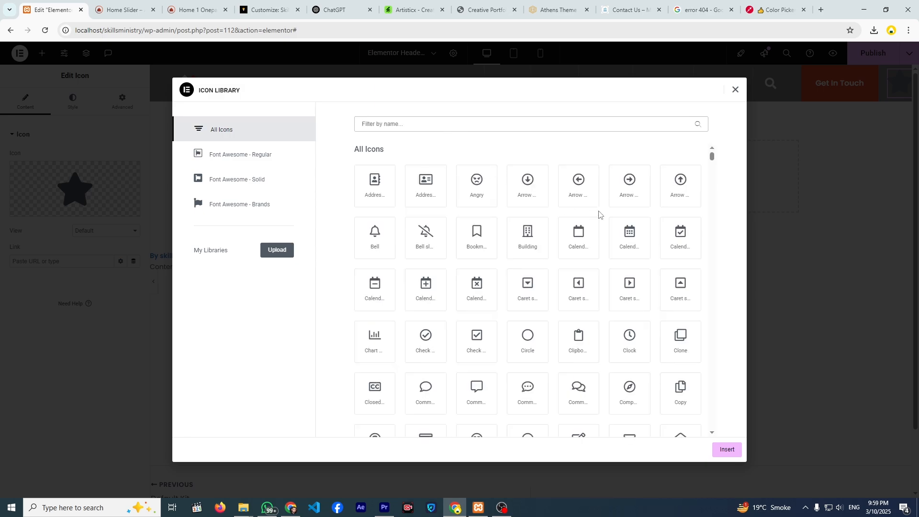
Insert the four-line Align justify icon into the Icon widget as the menu icon.
{"action": "left_click_drag", "start_coordinate": [711, 156], "coordinate": [712, 180]}
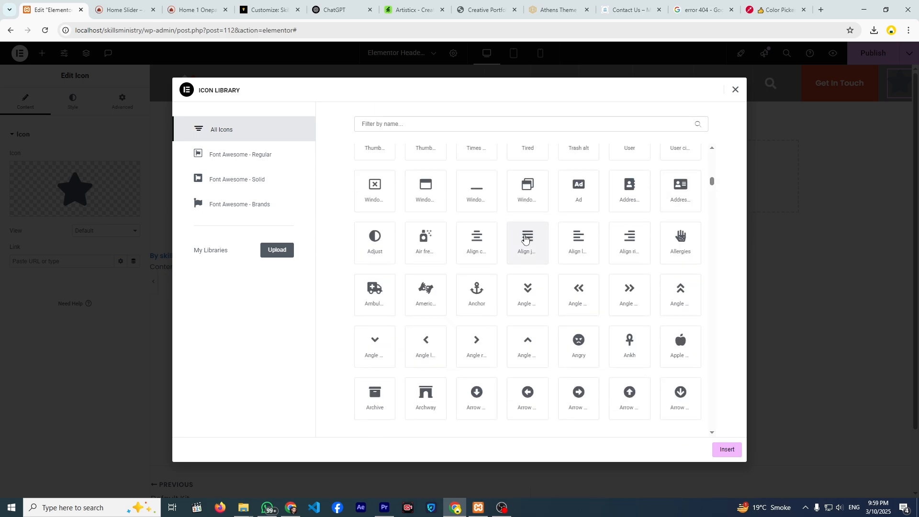
{"action": "left_click", "coordinate": [523, 251]}
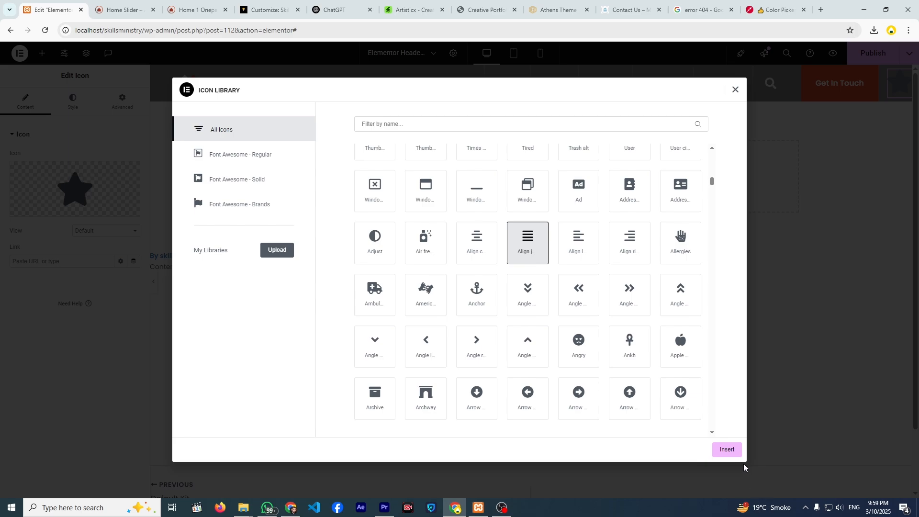
{"action": "left_click", "coordinate": [728, 451]}
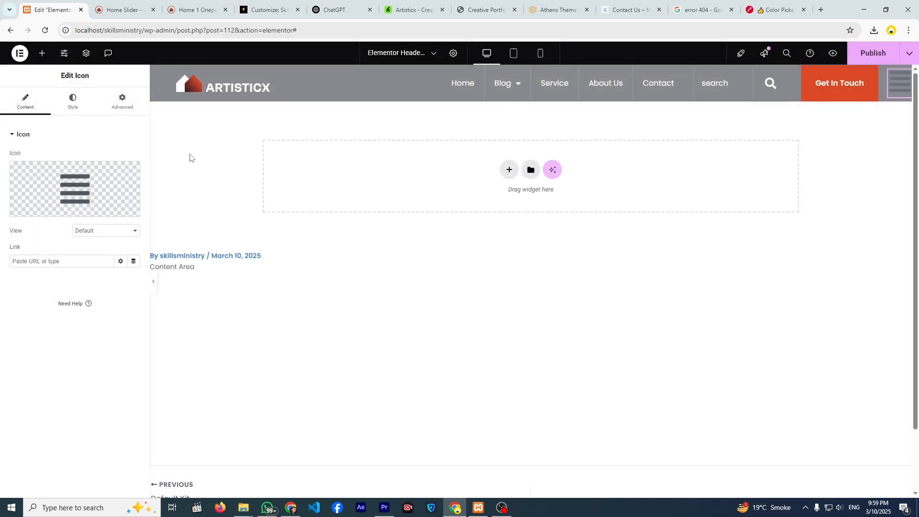
Set the menu icon's primary color to white.
{"action": "left_click", "coordinate": [72, 101]}
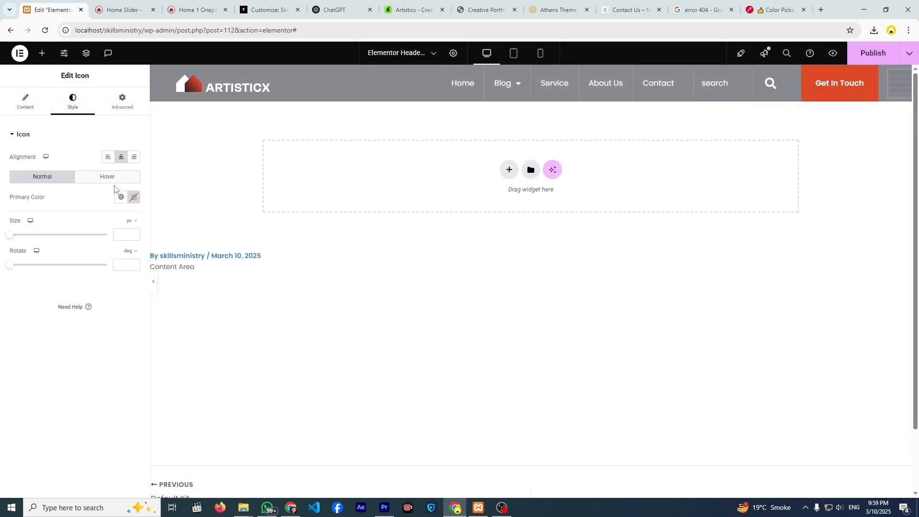
{"action": "left_click", "coordinate": [133, 198]}
{"action": "type", "text": "#FFFFFF"}
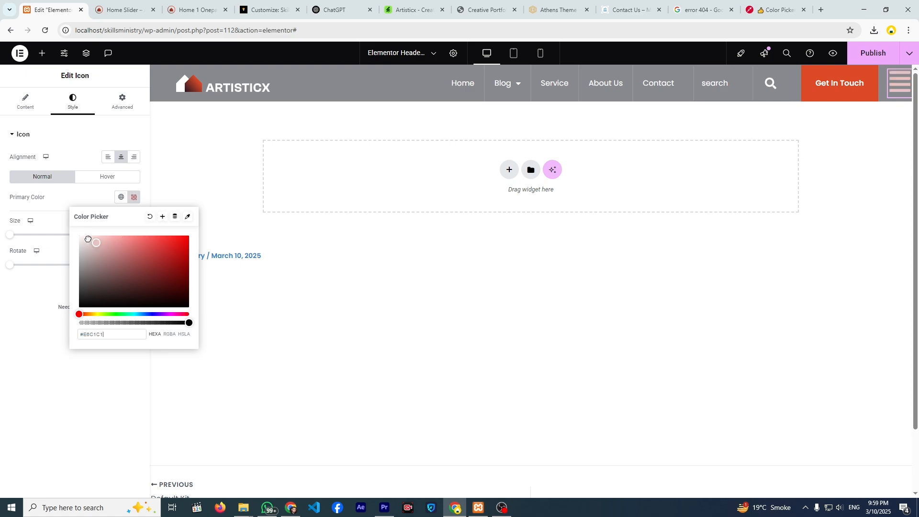
{"action": "left_click", "coordinate": [53, 200]}
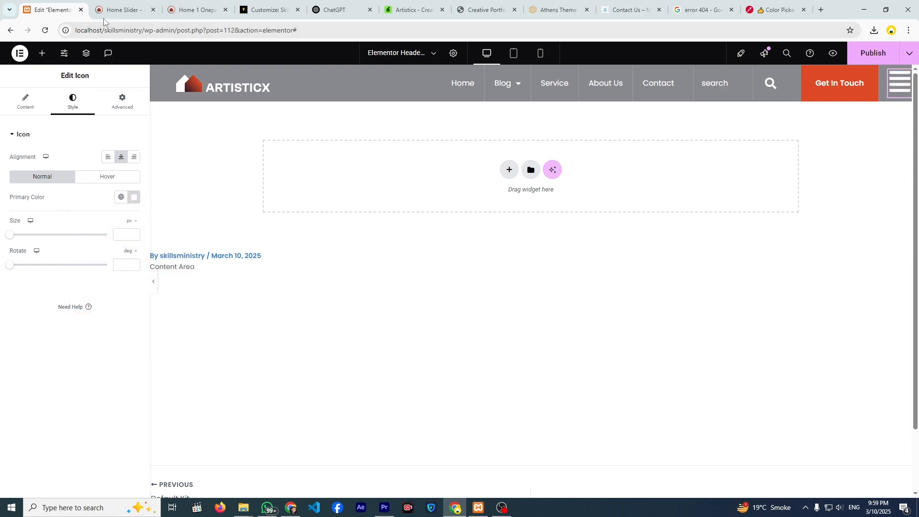
Give the menu icon widget a Classic white background, matching the grid icon tile in the Artisticx reference header.
{"action": "left_click", "coordinate": [115, 10]}
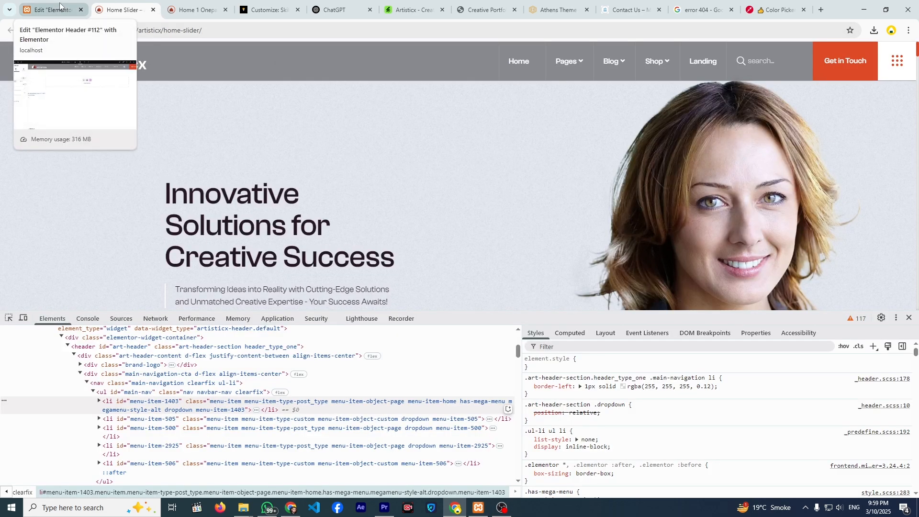
{"action": "left_click", "coordinate": [59, 5]}
{"action": "left_click", "coordinate": [100, 7]}
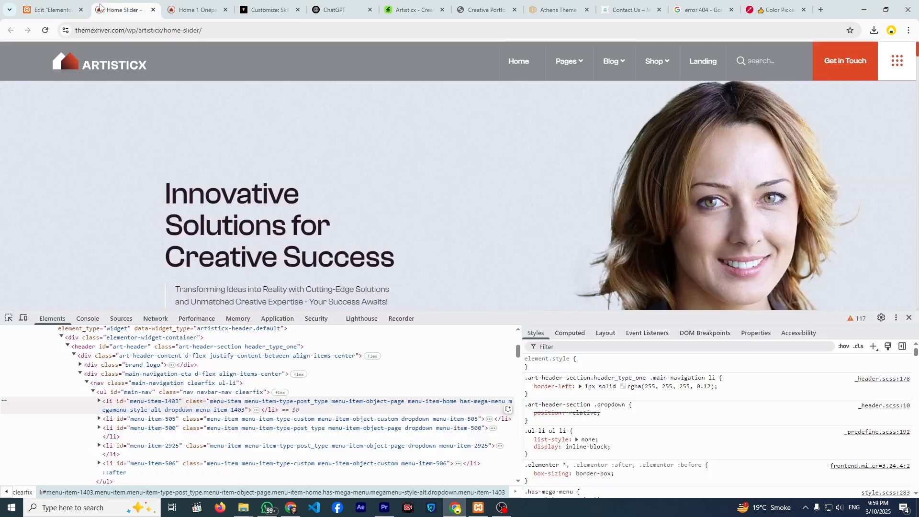
{"action": "left_click", "coordinate": [54, 9]}
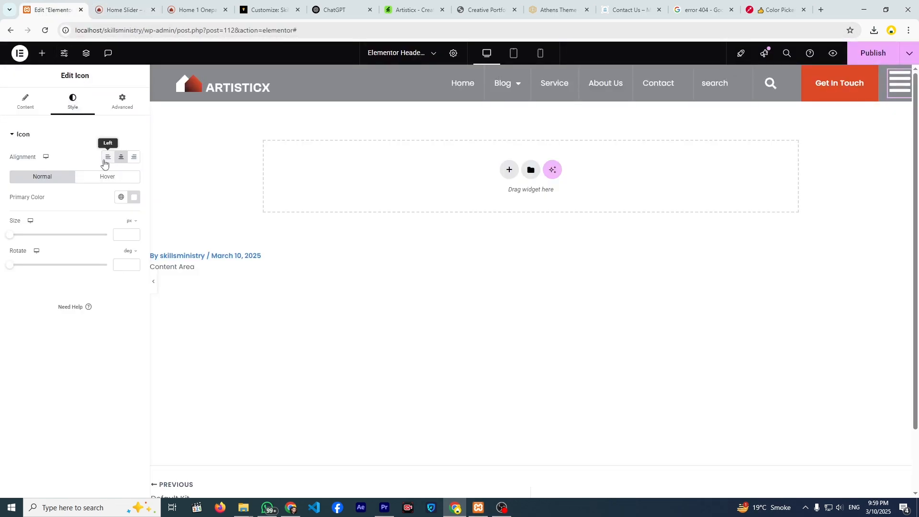
{"action": "left_click", "coordinate": [38, 111]}
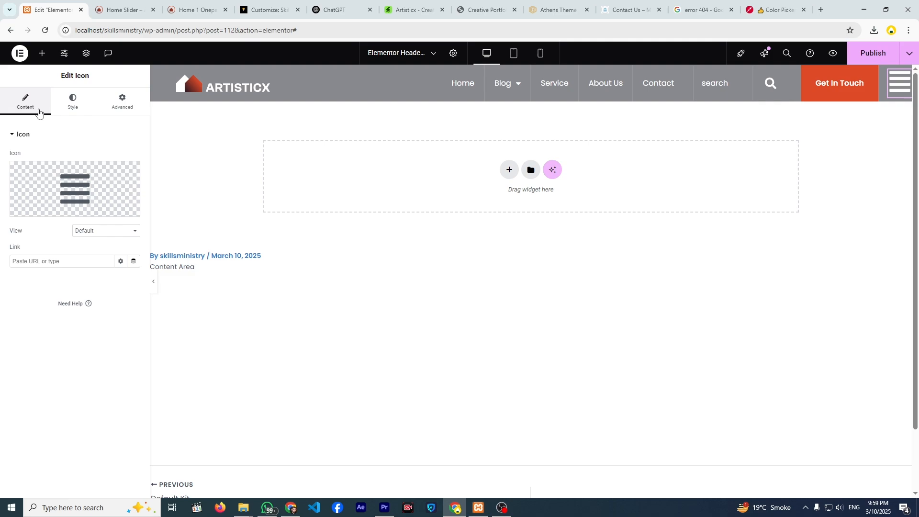
{"action": "left_click", "coordinate": [86, 109]}
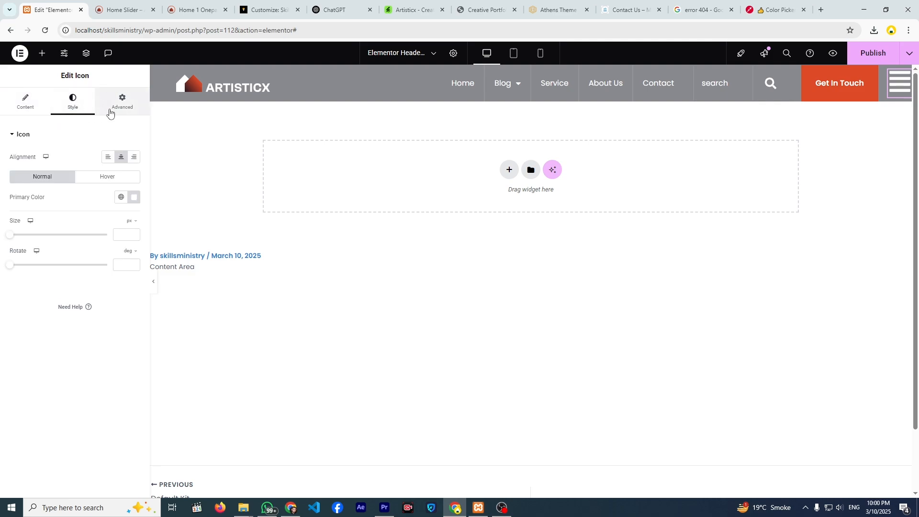
{"action": "left_click", "coordinate": [110, 112]}
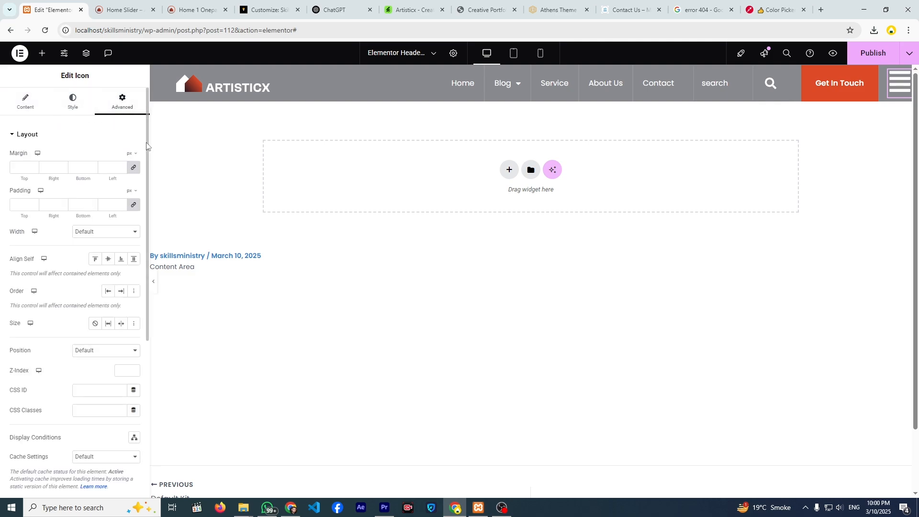
{"action": "scroll", "coordinate": [146, 144], "scroll_direction": "down", "scroll_amount": 5}
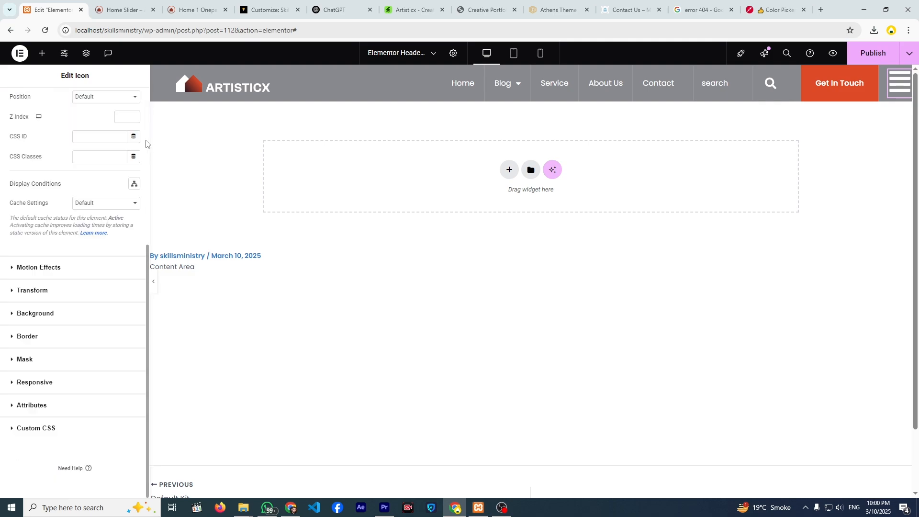
{"action": "left_click", "coordinate": [56, 313]}
{"action": "left_click", "coordinate": [120, 247]}
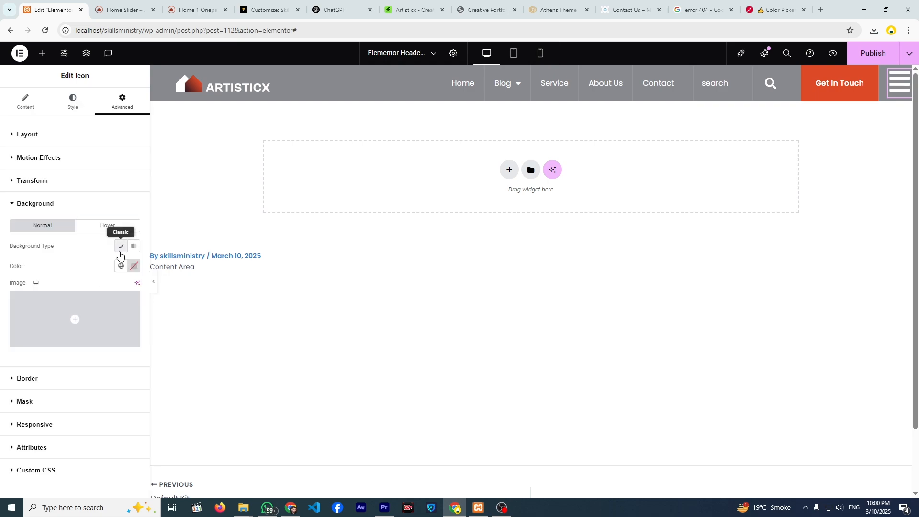
{"action": "left_click", "coordinate": [134, 267]}
{"action": "type", "text": "#FFFFFF"}
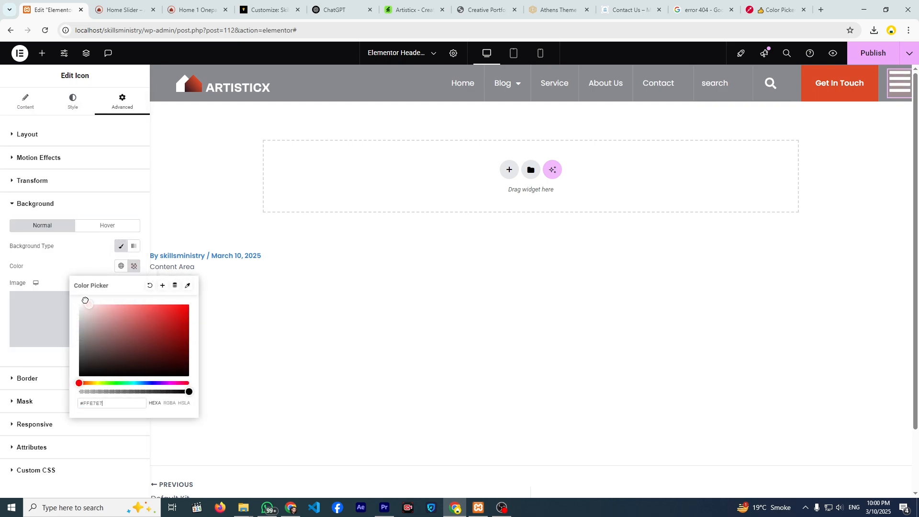
{"action": "left_click", "coordinate": [67, 262]}
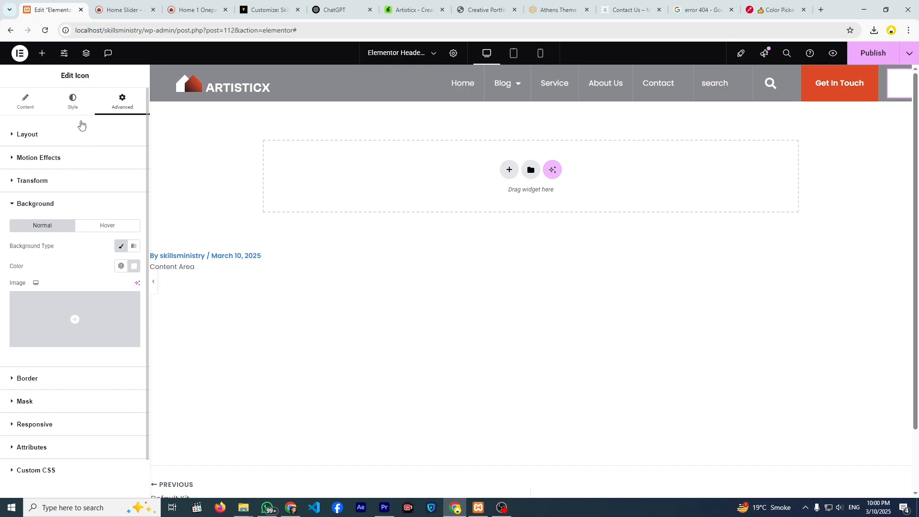
Copy the Get In Touch button's background color #DE4A28 and apply it as the menu icon's primary color.
{"action": "left_click", "coordinate": [72, 103]}
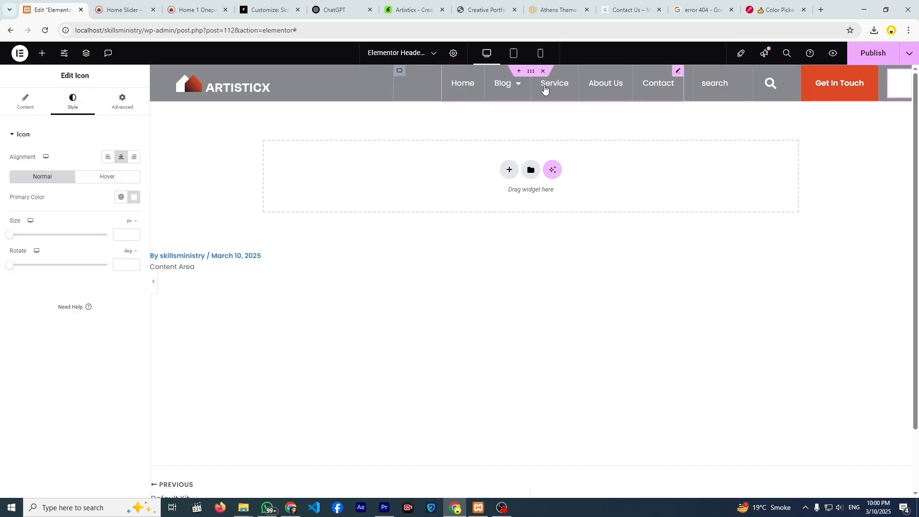
{"action": "left_click", "coordinate": [810, 99]}
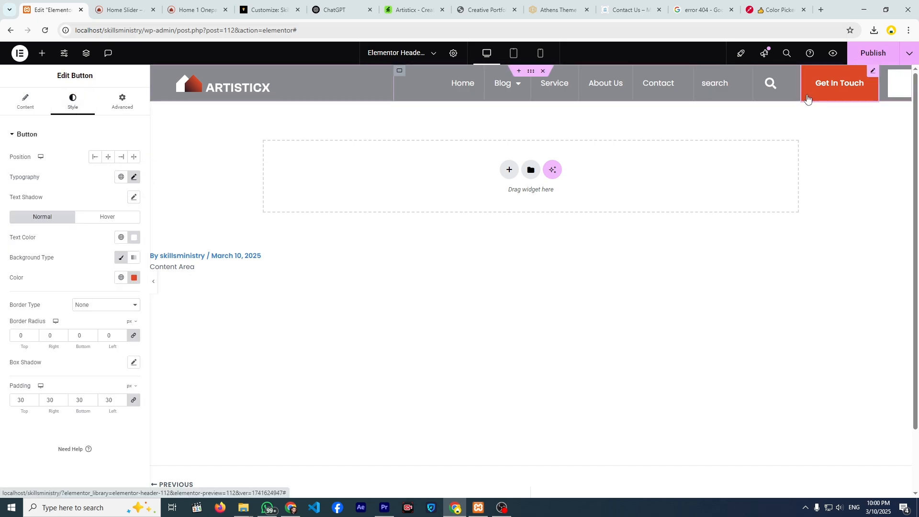
{"action": "left_click", "coordinate": [134, 278]}
{"action": "key", "text": "ctrl+c"}
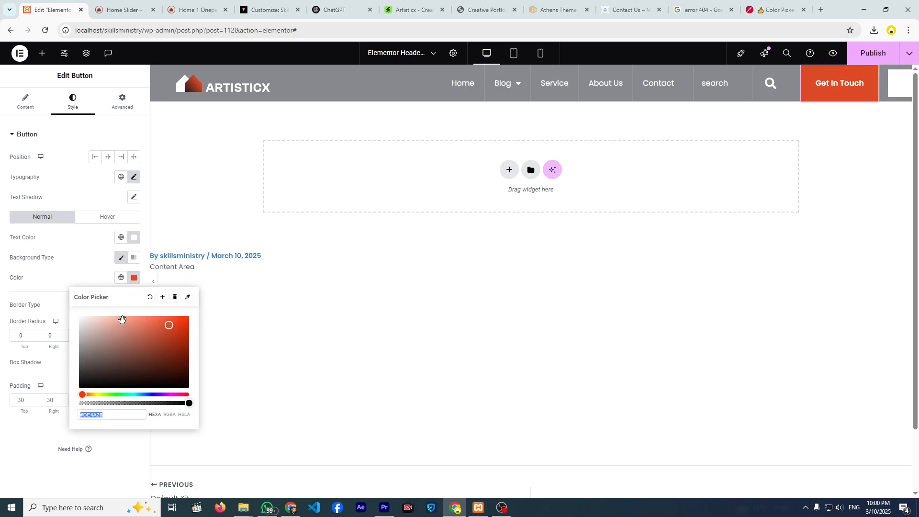
{"action": "left_click", "coordinate": [102, 278]}
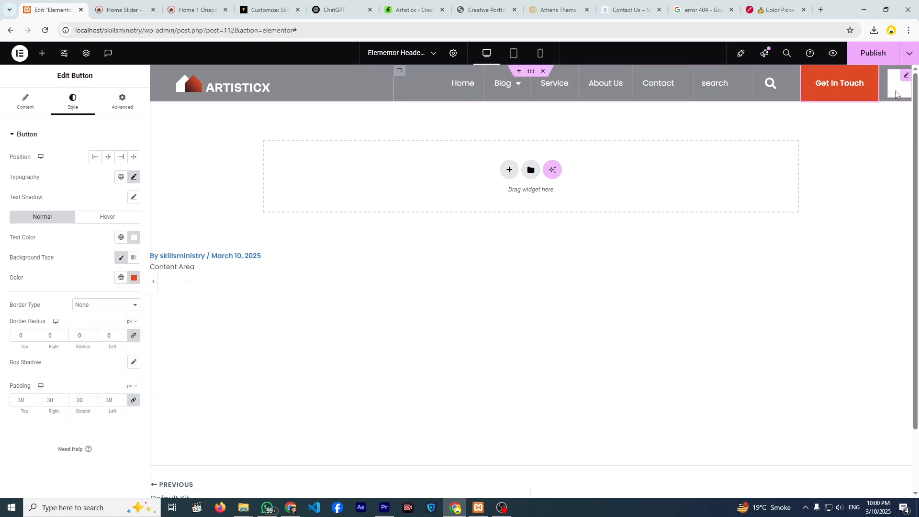
{"action": "left_click", "coordinate": [904, 79]}
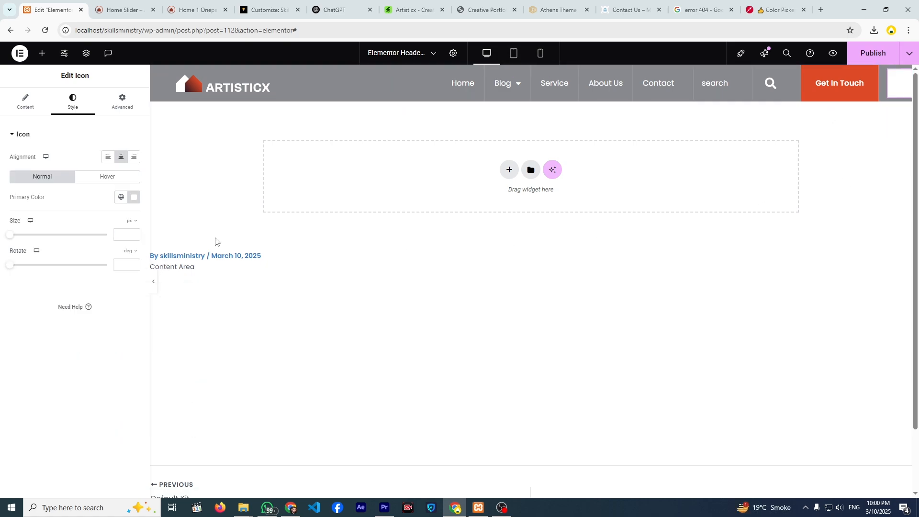
{"action": "left_click", "coordinate": [135, 198]}
{"action": "key", "text": "ctrl+v"}
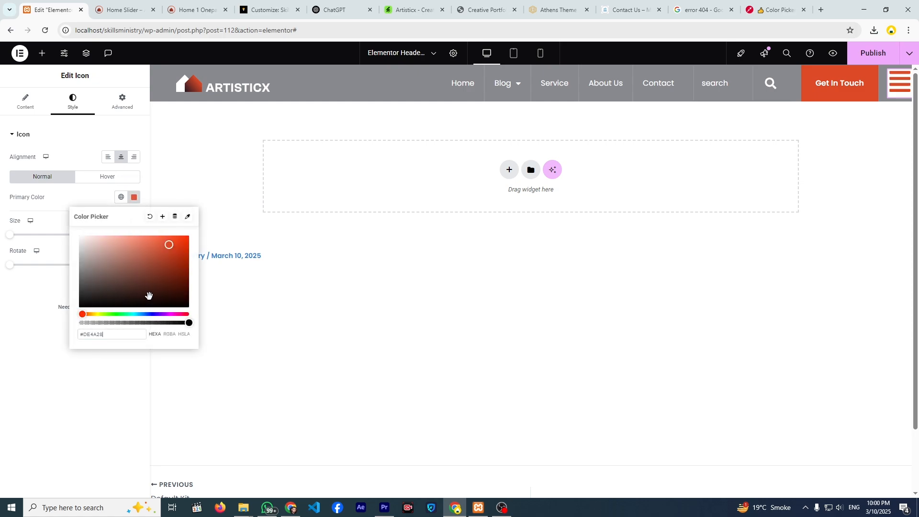
{"action": "left_click", "coordinate": [69, 205]}
Set the menu icon widget's padding to 10 px on all sides.
{"action": "left_click", "coordinate": [122, 102]}
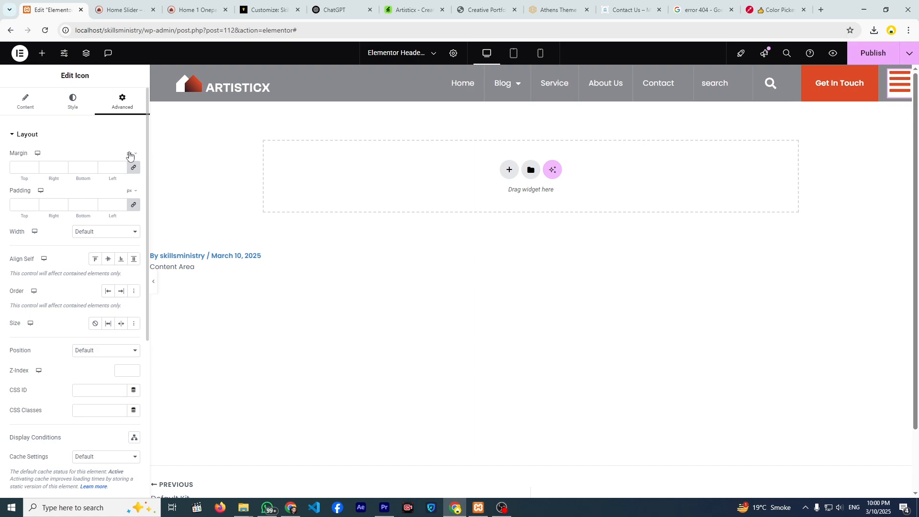
{"action": "left_click", "coordinate": [133, 206]}
{"action": "left_click", "coordinate": [133, 205]}
{"action": "type", "text": "10"}
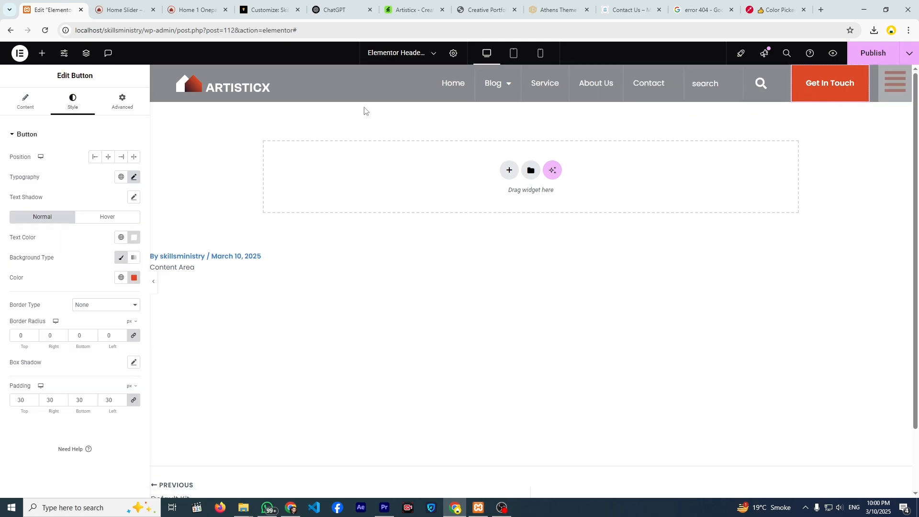
{"action": "left_click", "coordinate": [117, 103]}
{"action": "left_click", "coordinate": [122, 166]}
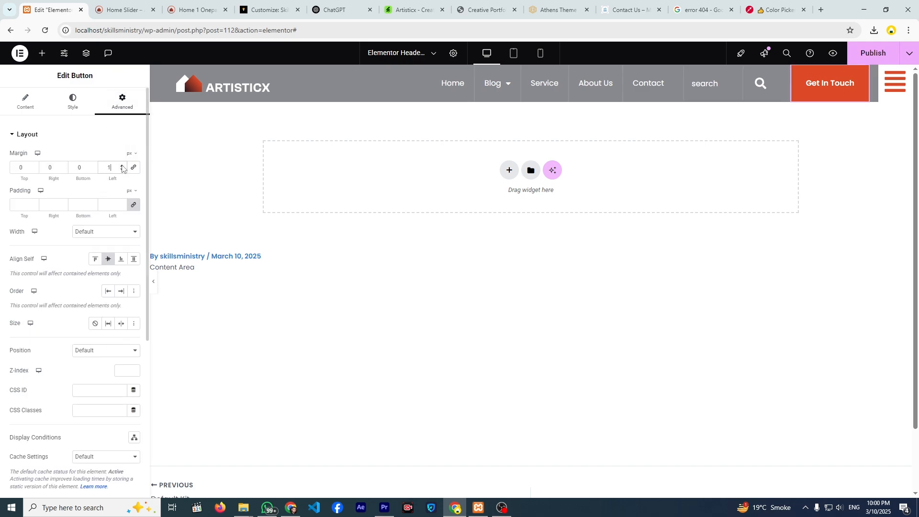
{"action": "left_click", "coordinate": [121, 169]}
{"action": "left_click", "coordinate": [121, 169]}
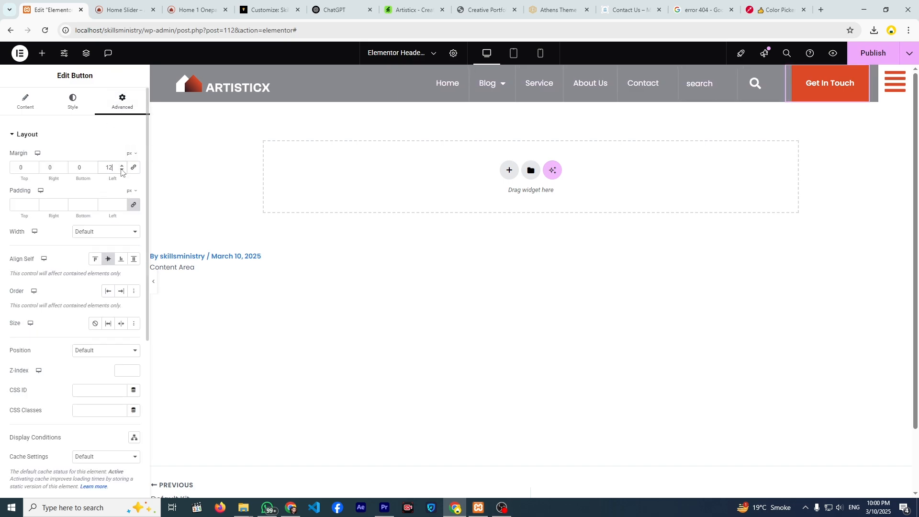
{"action": "left_click", "coordinate": [121, 169]}
{"action": "left_click", "coordinate": [121, 170]}
{"action": "left_click", "coordinate": [121, 169]}
{"action": "left_click", "coordinate": [122, 169]}
{"action": "left_click", "coordinate": [121, 170]}
{"action": "left_click", "coordinate": [121, 170]}
{"action": "left_click", "coordinate": [121, 169]}
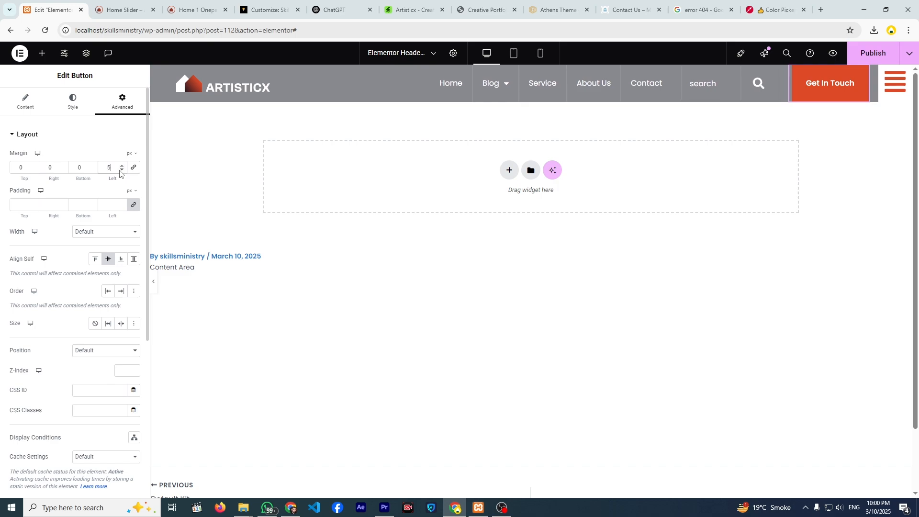
{"action": "left_click", "coordinate": [121, 169]}
{"action": "left_click", "coordinate": [120, 169]}
{"action": "left_click", "coordinate": [121, 169]}
{"action": "left_click", "coordinate": [121, 169]}
{"action": "left_click", "coordinate": [121, 169]}
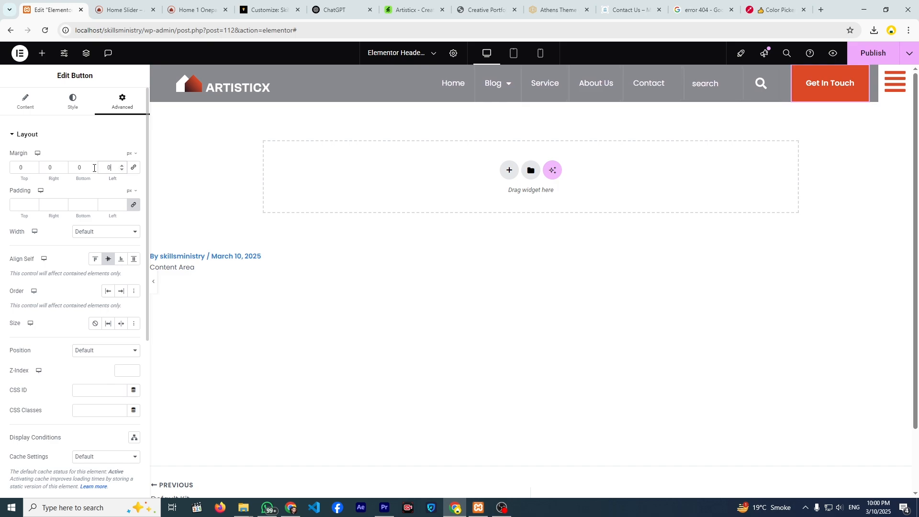
Set the Get In Touch button's right margin to -20 px so it closes the gap to the menu icon.
{"action": "left_click", "coordinate": [63, 170]}
{"action": "left_click", "coordinate": [63, 169]}
{"action": "left_click", "coordinate": [63, 169]}
{"action": "left_click", "coordinate": [62, 169]}
{"action": "left_click", "coordinate": [63, 169]}
{"action": "left_click", "coordinate": [63, 169]}
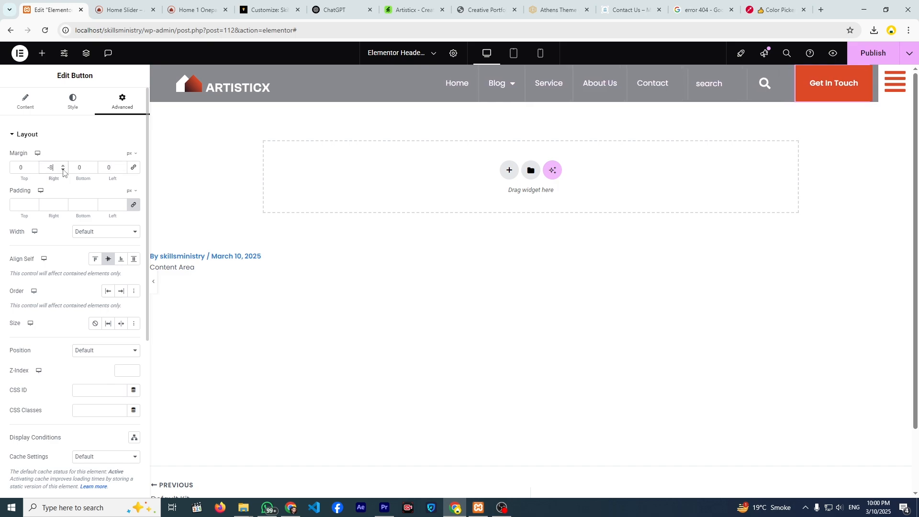
{"action": "left_click", "coordinate": [63, 170]}
{"action": "left_click", "coordinate": [63, 169]}
{"action": "left_click", "coordinate": [64, 169]}
{"action": "left_click", "coordinate": [64, 169]}
{"action": "left_click", "coordinate": [64, 170]}
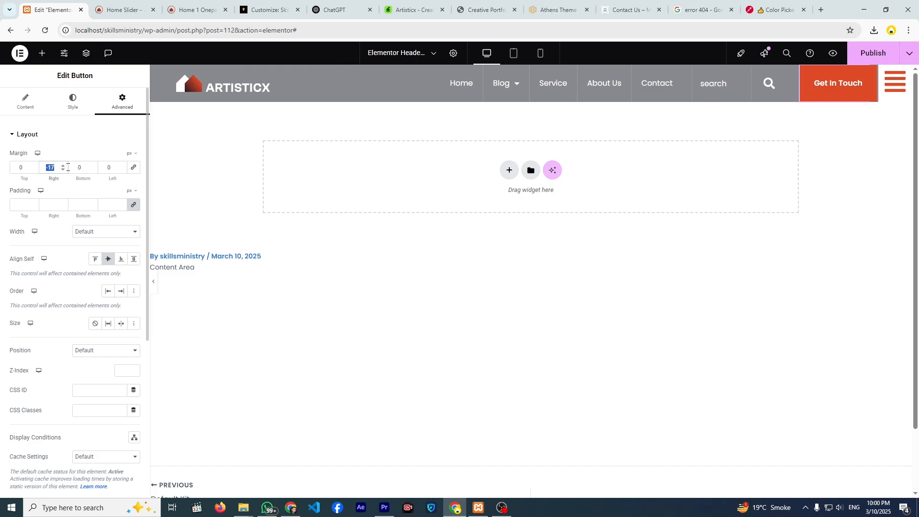
{"action": "left_click", "coordinate": [63, 169]}
{"action": "left_click", "coordinate": [63, 169]}
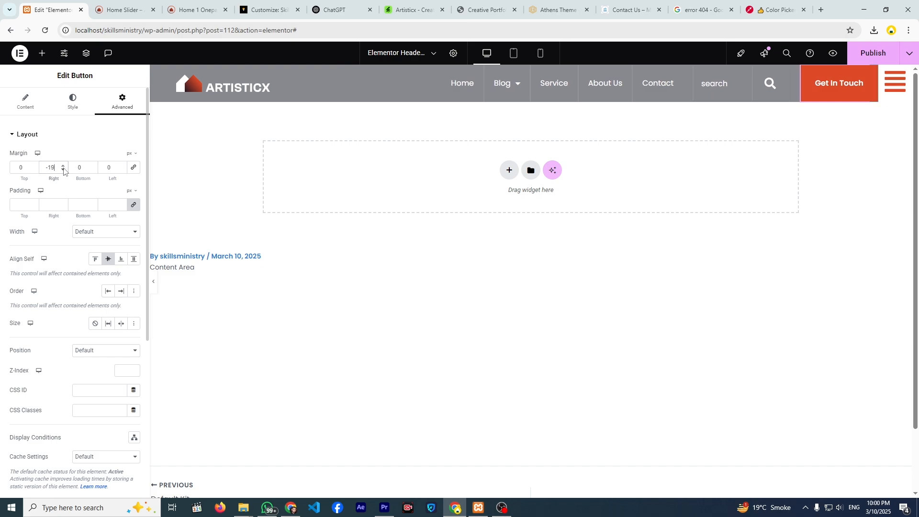
{"action": "left_click", "coordinate": [63, 169]}
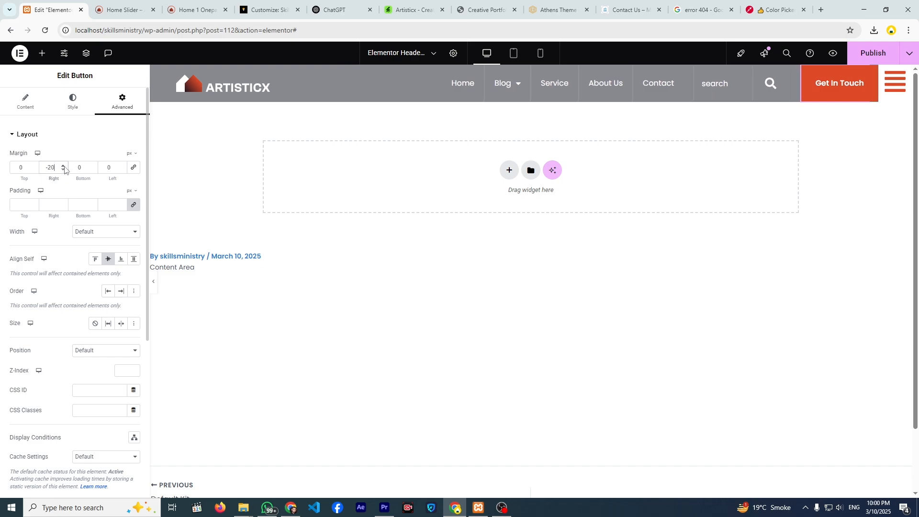
Set the menu icon's size to 26 px and its padding to 20 px on all sides.
{"action": "left_click", "coordinate": [897, 88]}
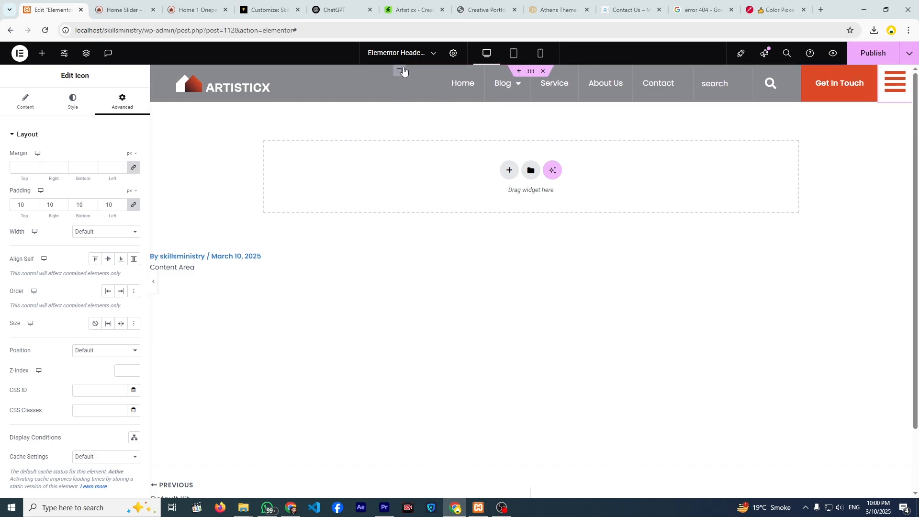
{"action": "left_click", "coordinate": [60, 104]}
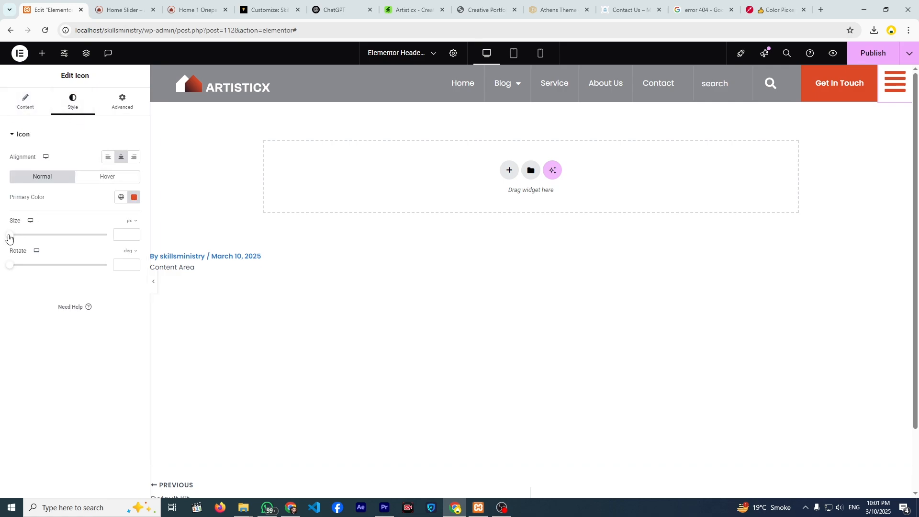
{"action": "left_click_drag", "start_coordinate": [8, 238], "coordinate": [14, 236]}
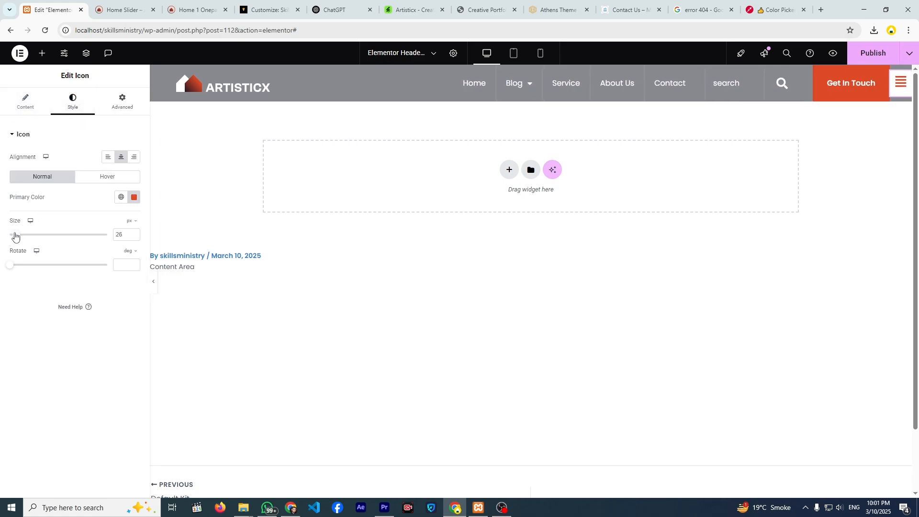
{"action": "left_click", "coordinate": [119, 102]}
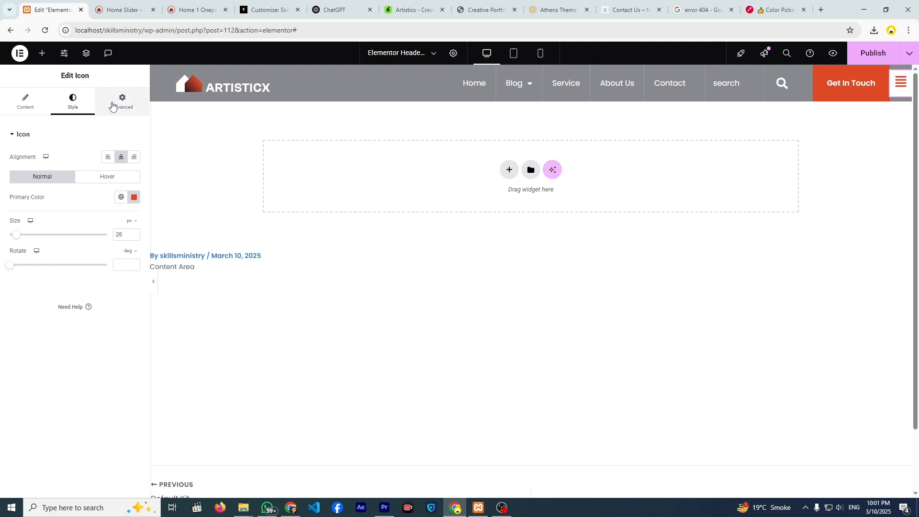
{"action": "double_click", "coordinate": [108, 205]}
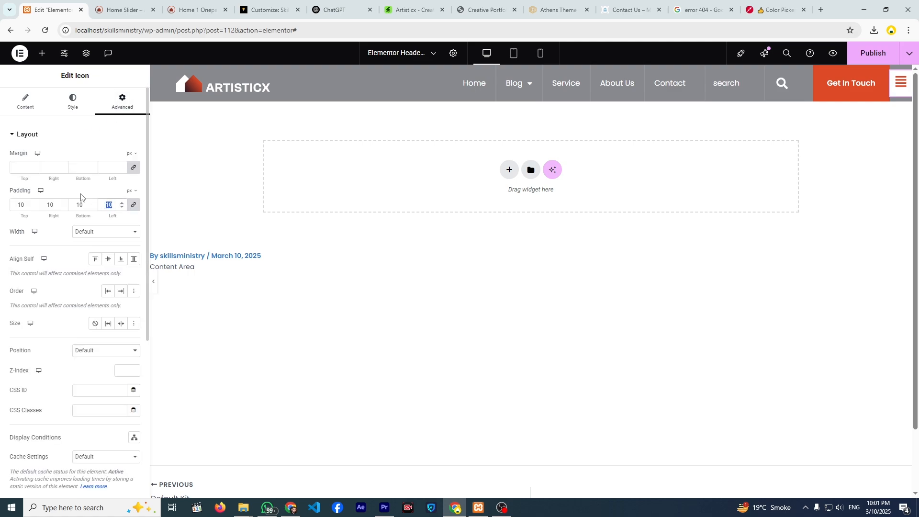
{"action": "type", "text": "20"}
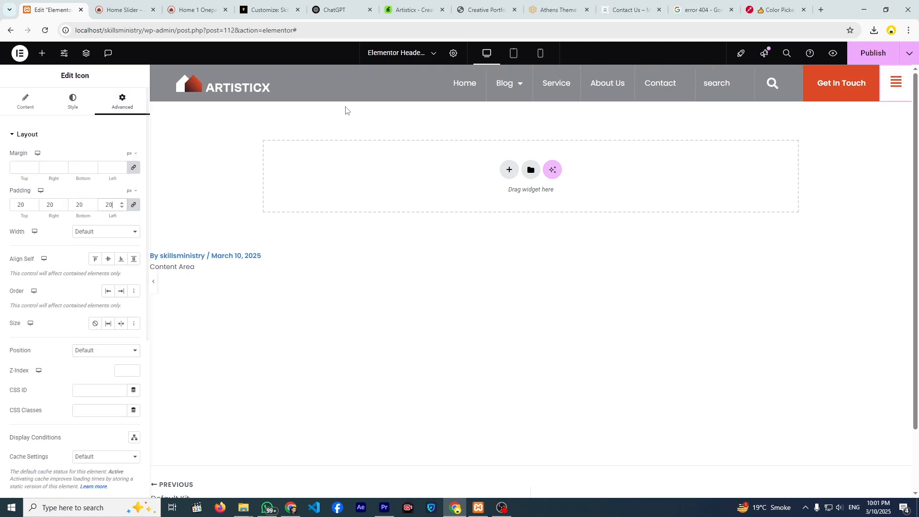
Start publishing the header template and add an Include display condition.
{"action": "left_click", "coordinate": [860, 56]}
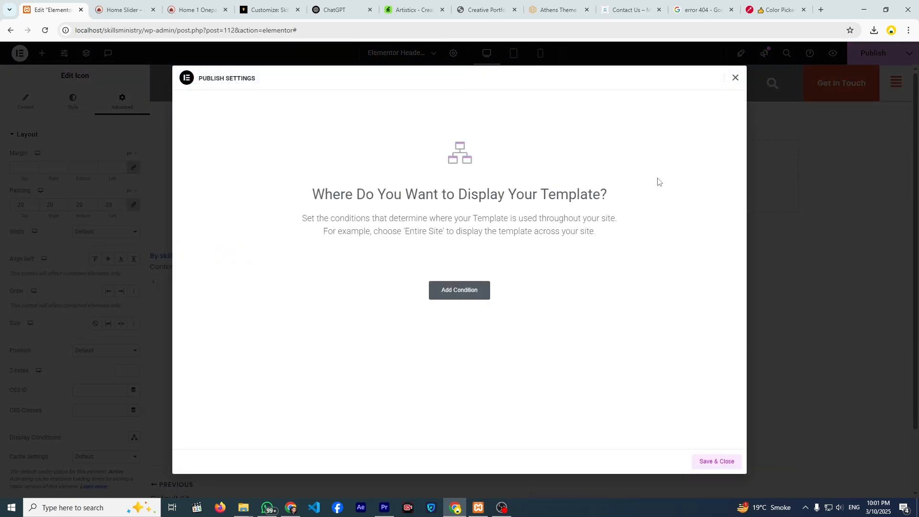
{"action": "left_click", "coordinate": [736, 78]}
{"action": "left_click", "coordinate": [859, 58]}
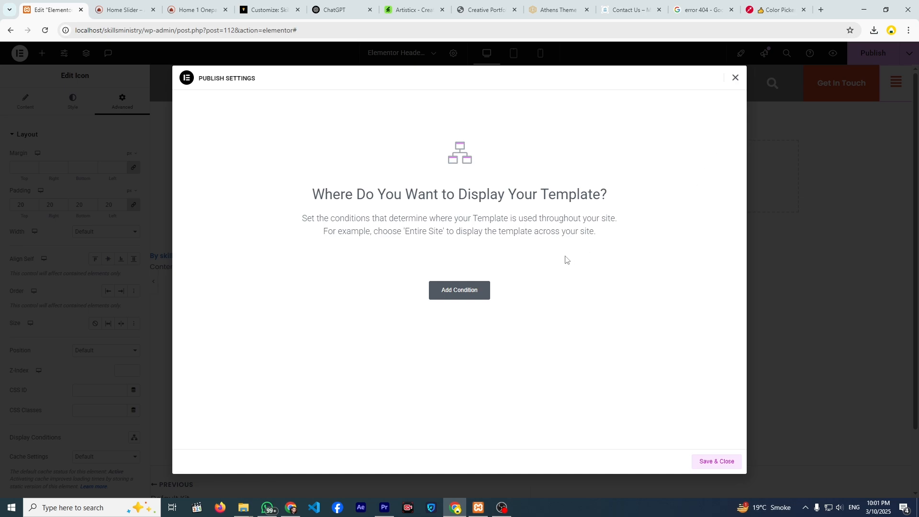
{"action": "left_click", "coordinate": [484, 291]}
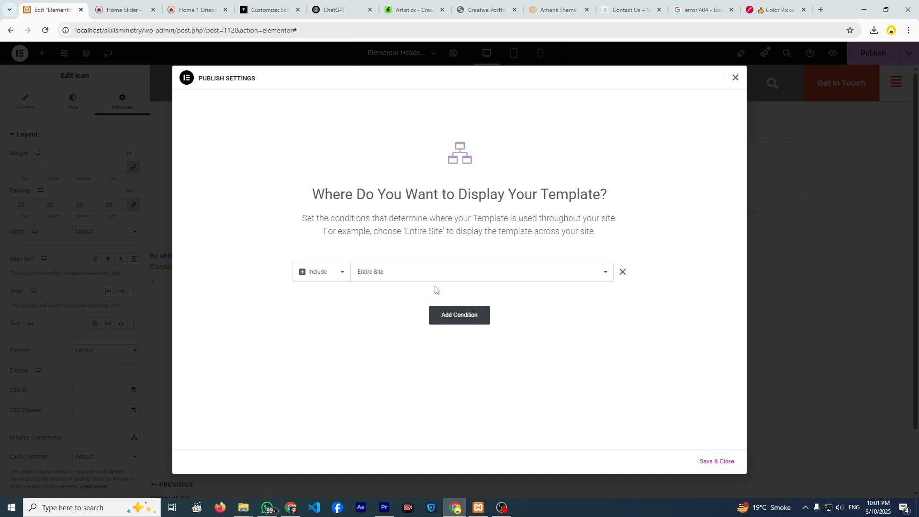
{"action": "left_click", "coordinate": [404, 276]}
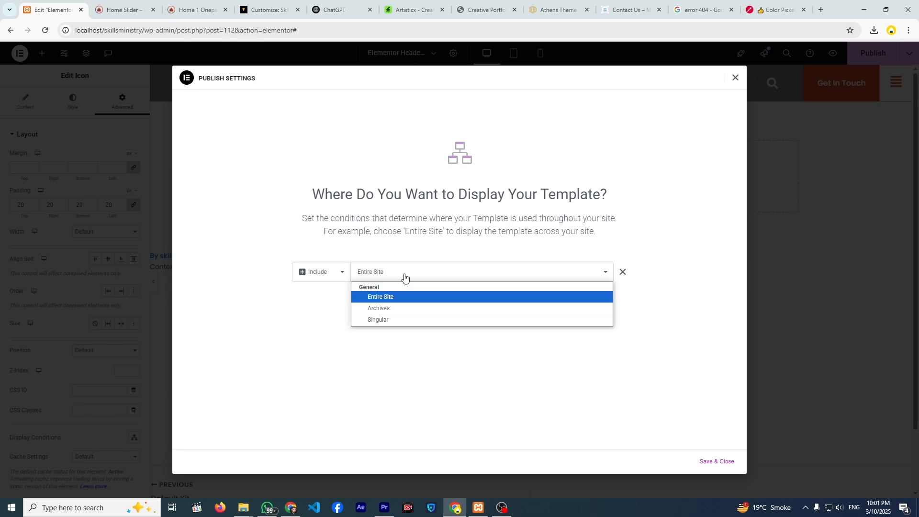
{"action": "left_click", "coordinate": [405, 276]}
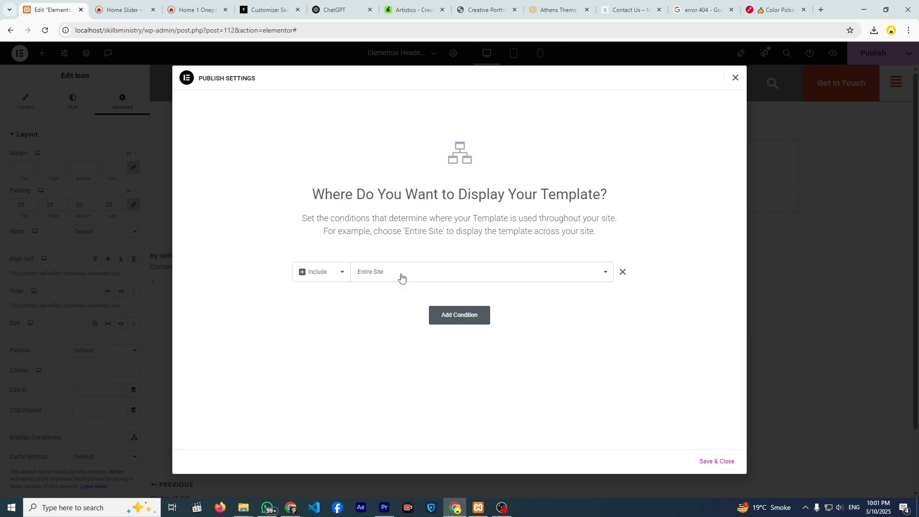
{"action": "left_click", "coordinate": [404, 276]}
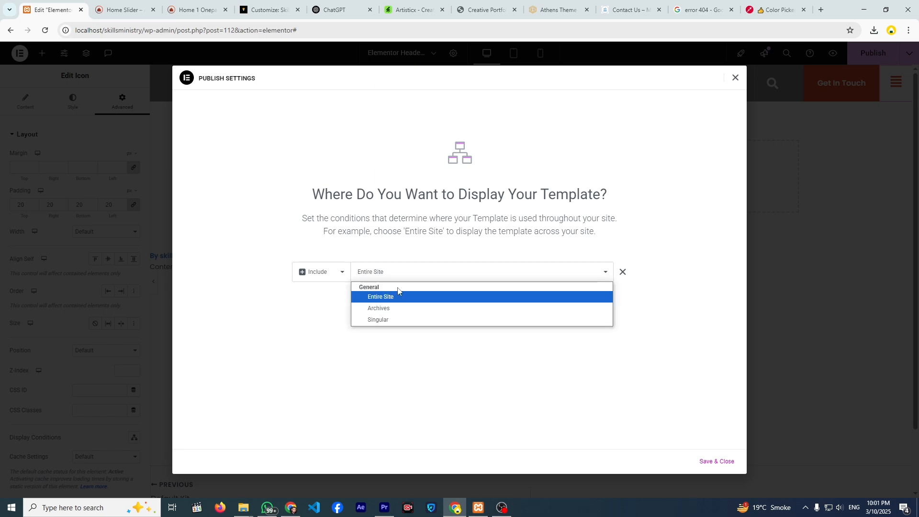
{"action": "left_click", "coordinate": [389, 309]}
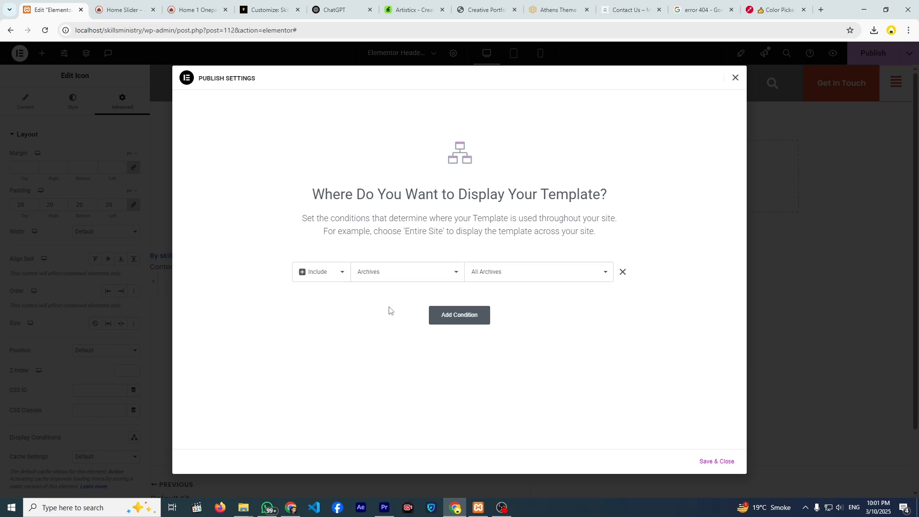
{"action": "left_click", "coordinate": [487, 280]}
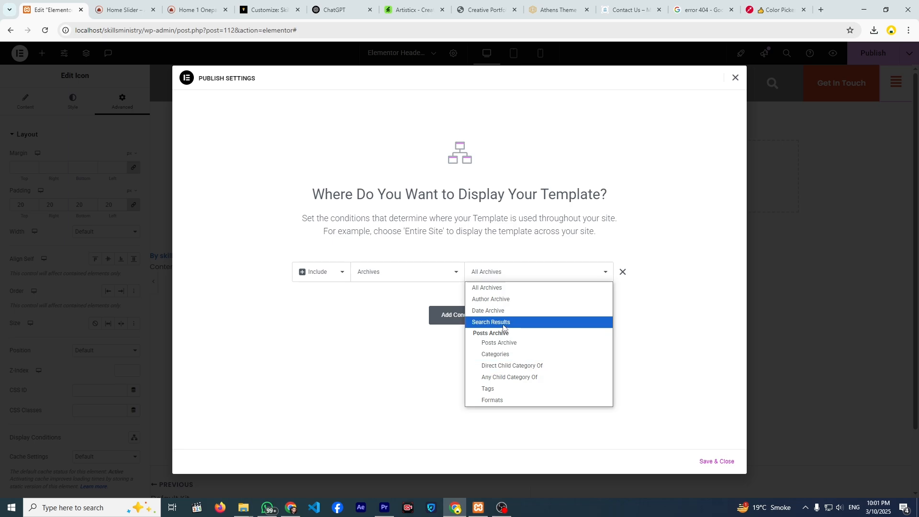
Limit the display condition to Singular, Pages, Contact, and save it to publish the header.
{"action": "left_click", "coordinate": [438, 271]}
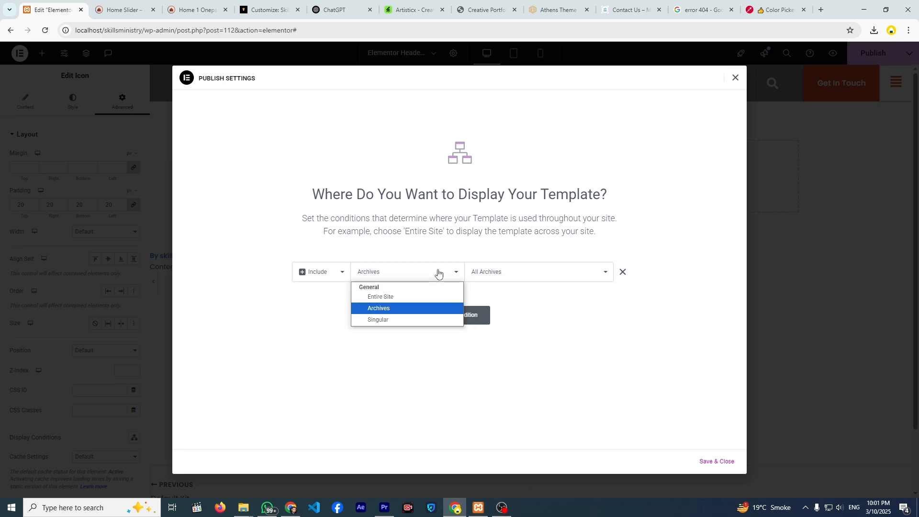
{"action": "left_click", "coordinate": [423, 319]}
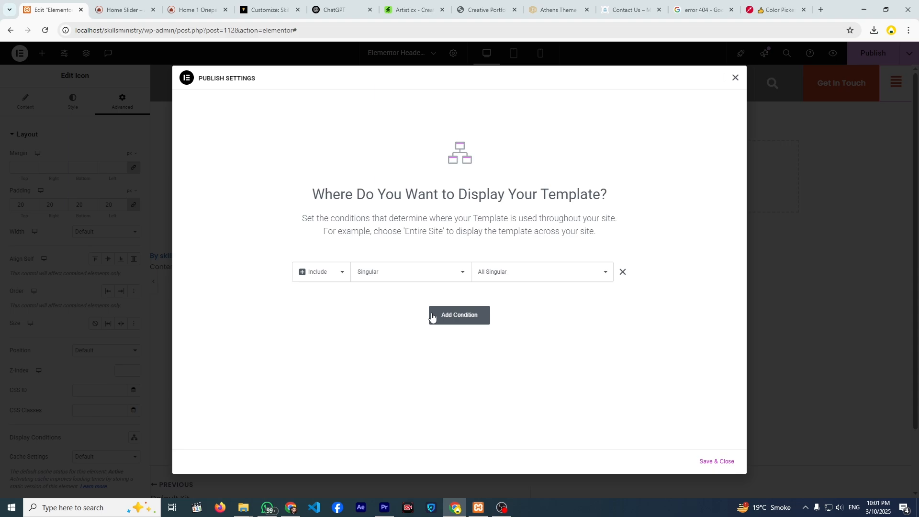
{"action": "left_click", "coordinate": [489, 278]}
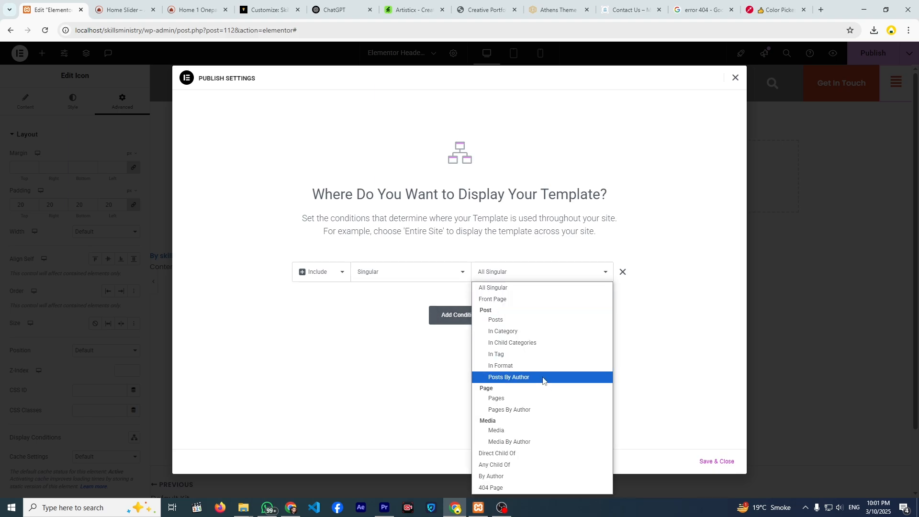
{"action": "left_click", "coordinate": [539, 320]}
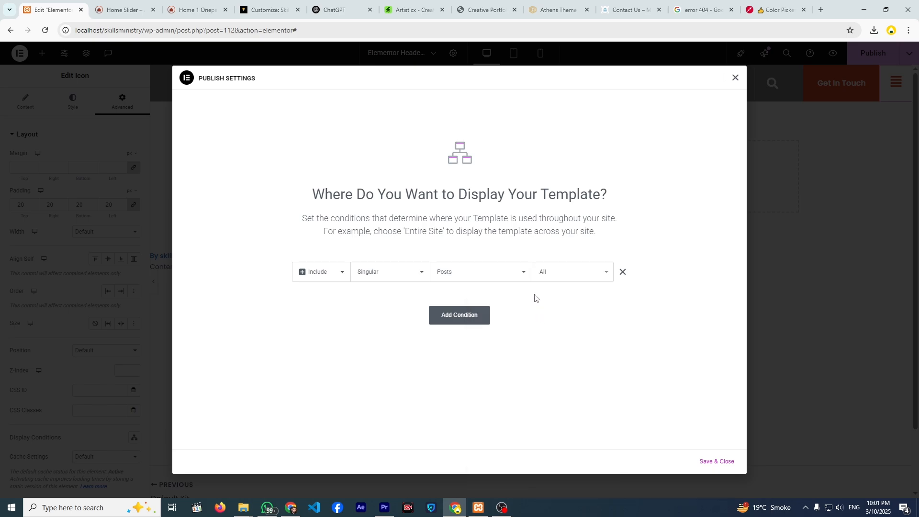
{"action": "left_click", "coordinate": [509, 277]}
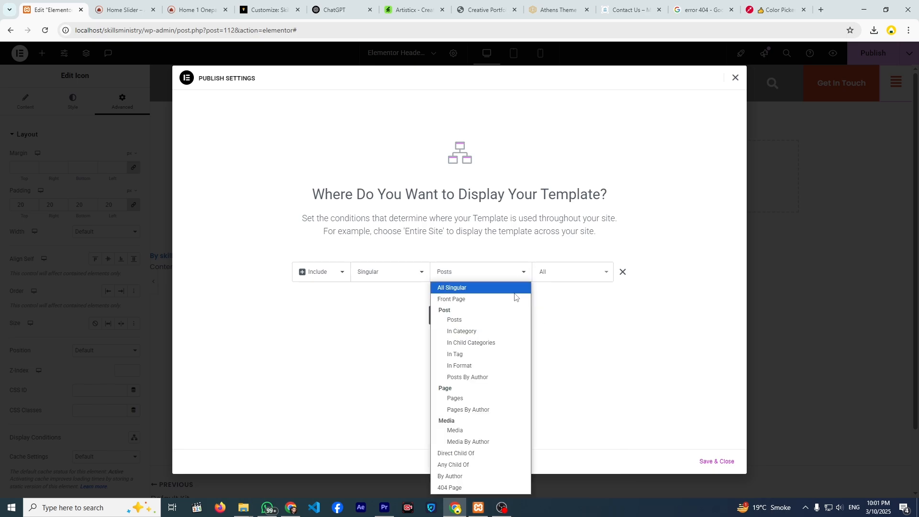
{"action": "left_click", "coordinate": [462, 402]}
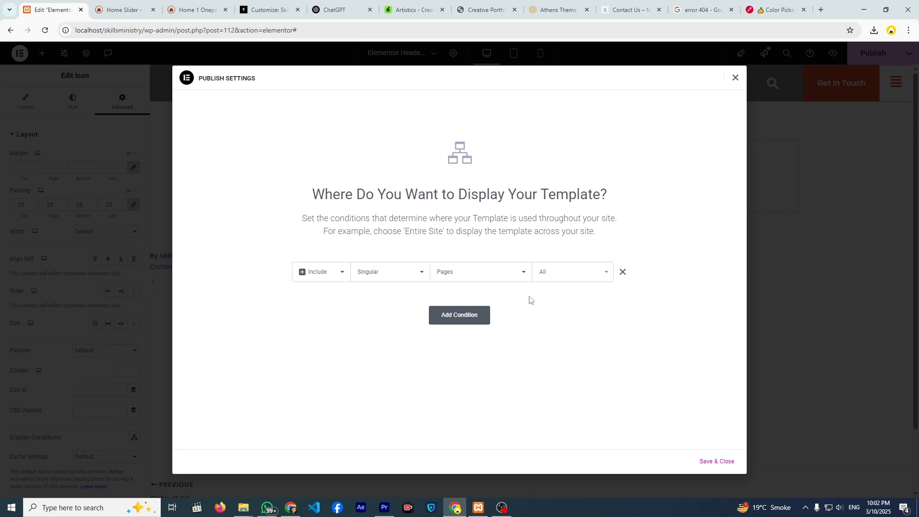
{"action": "left_click", "coordinate": [555, 280]}
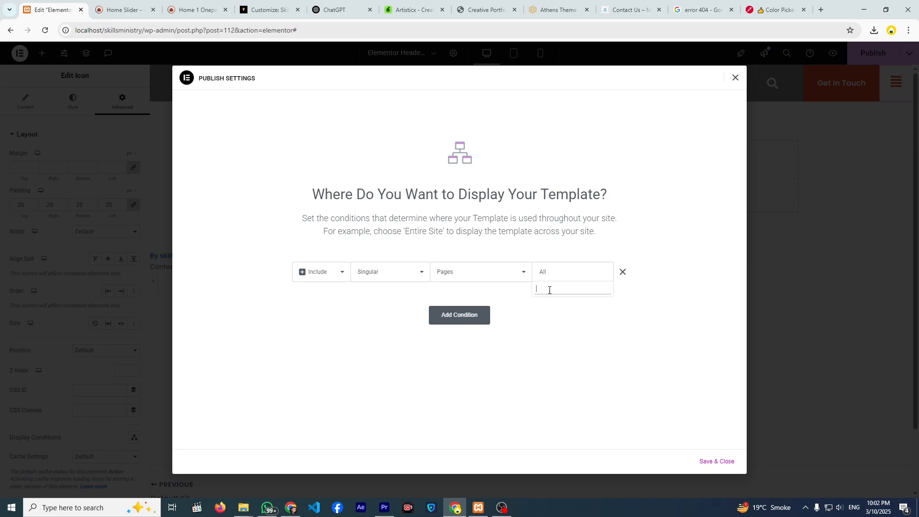
{"action": "type", "text": "contact"}
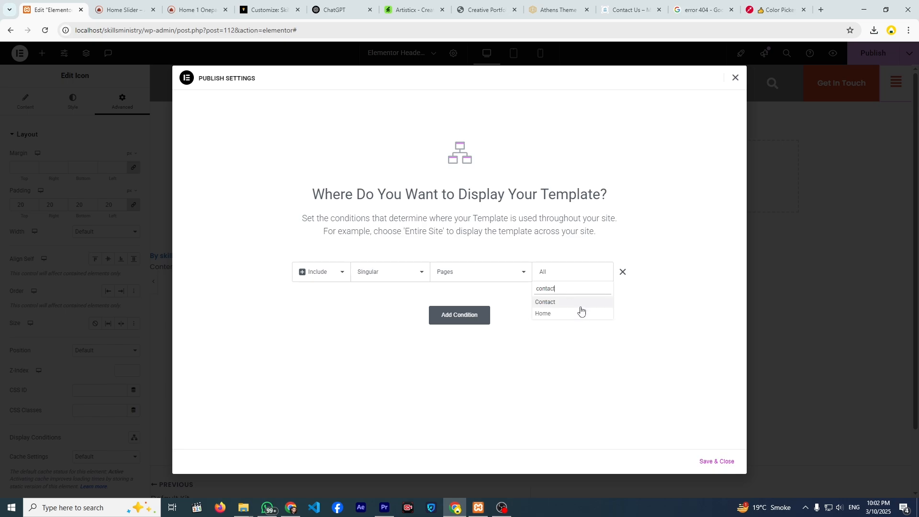
{"action": "left_click", "coordinate": [579, 305]}
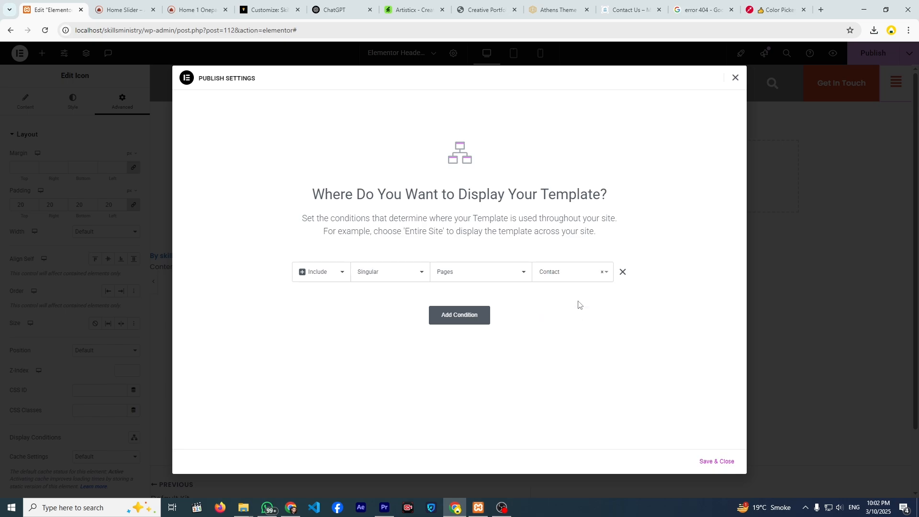
{"action": "left_click", "coordinate": [703, 461]}
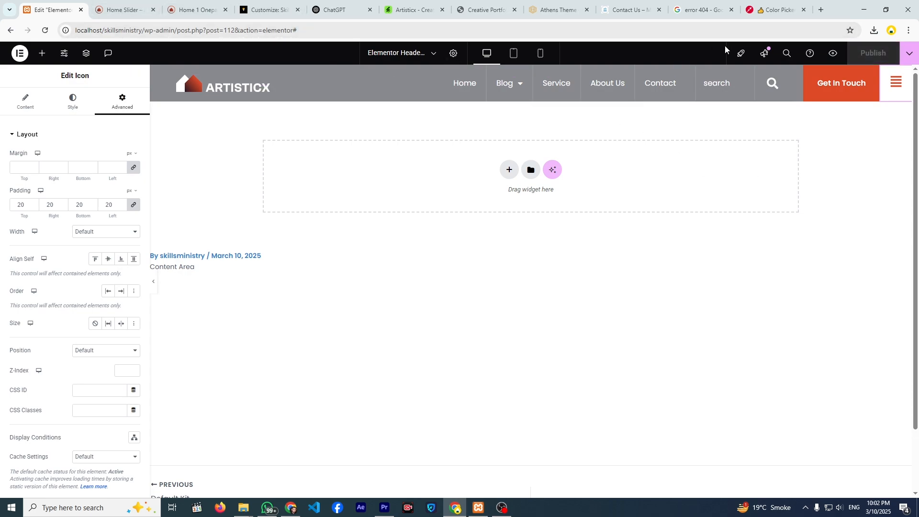
Preview the published header, and visit the Service and Contact pages to check where it is displayed.
{"action": "left_click", "coordinate": [824, 52]}
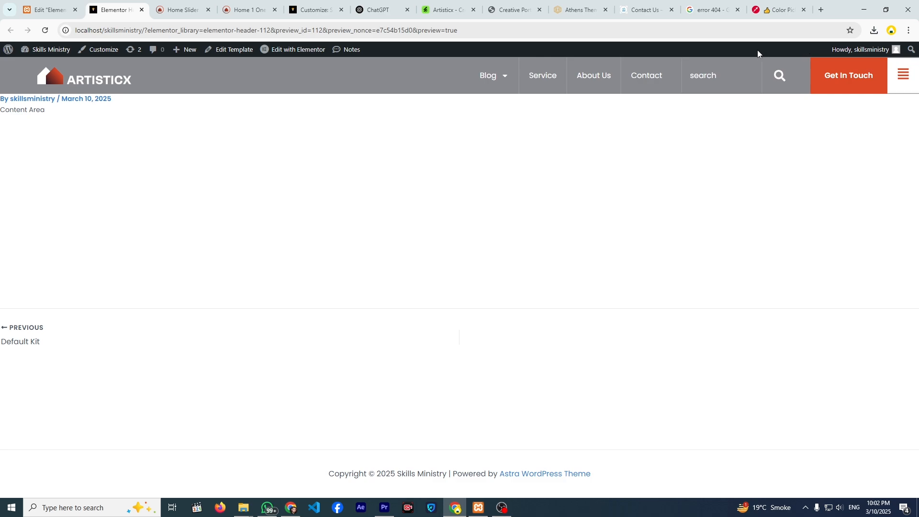
{"action": "mouse_move", "coordinate": [486, 84]}
{"action": "left_click", "coordinate": [545, 80]}
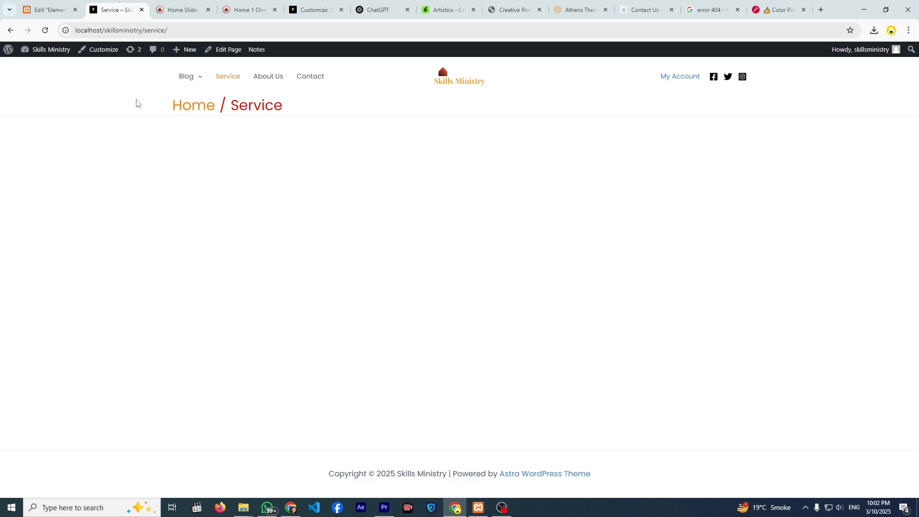
{"action": "left_click", "coordinate": [313, 82]}
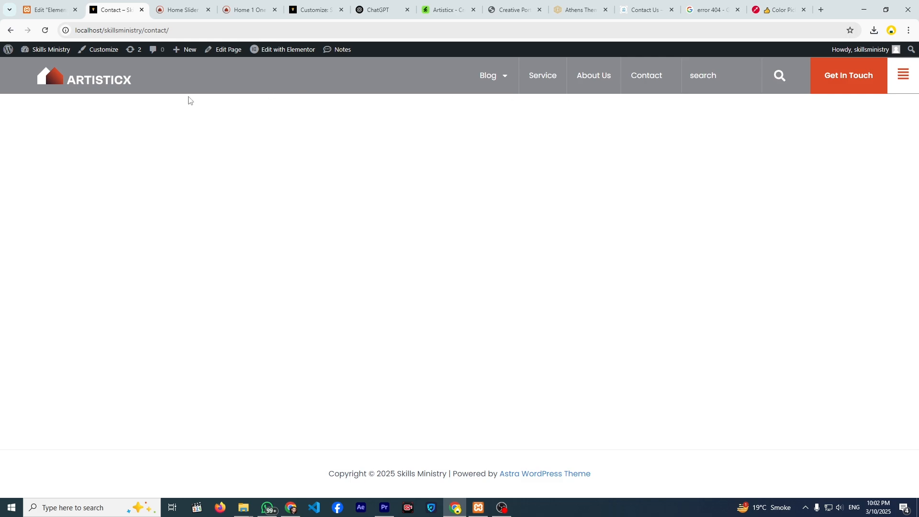
In the header template, set the WordPress menu's active text color to #FFFFFF and publish the change.
{"action": "left_click", "coordinate": [47, 9]}
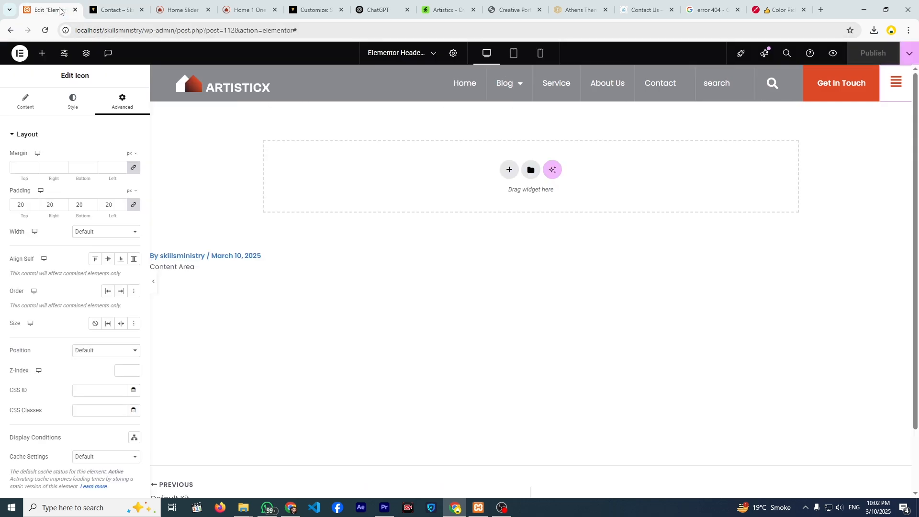
{"action": "left_click", "coordinate": [468, 94]}
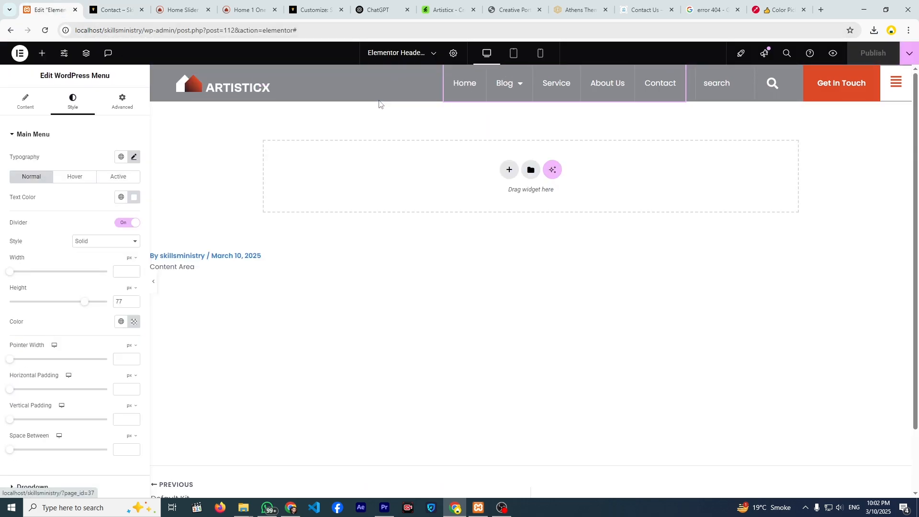
{"action": "left_click", "coordinate": [119, 177]}
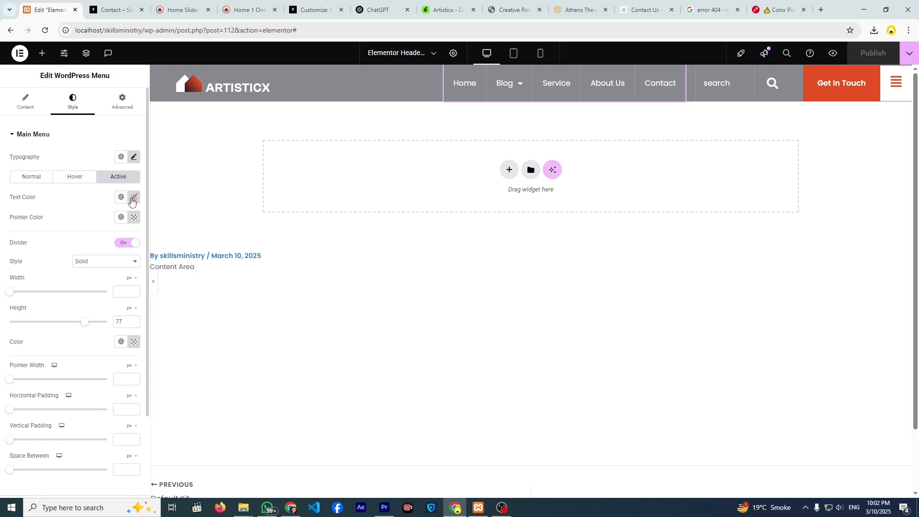
{"action": "left_click", "coordinate": [134, 197]}
{"action": "type", "text": "#FFFFFF"}
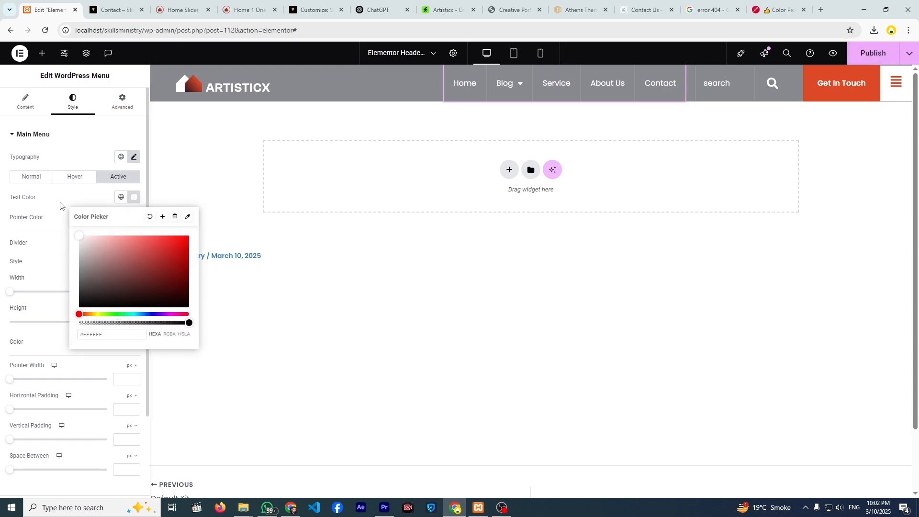
{"action": "left_click", "coordinate": [61, 206]}
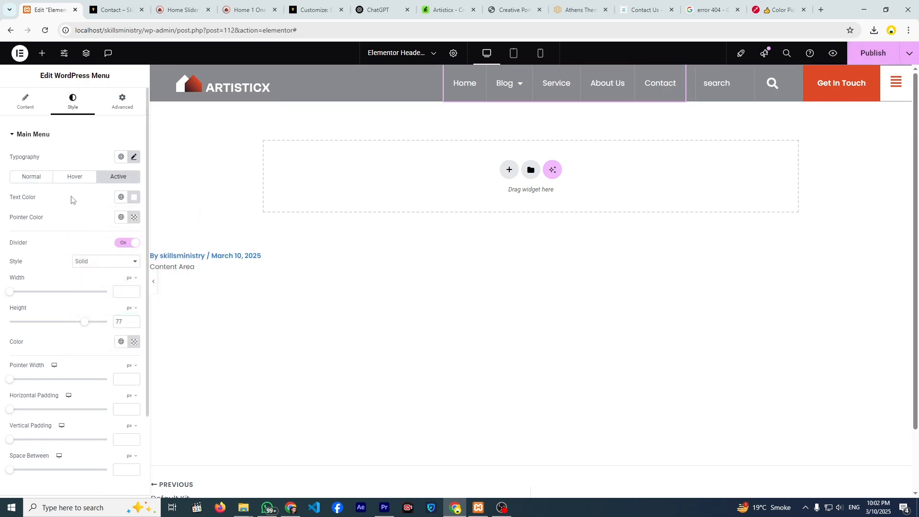
{"action": "left_click", "coordinate": [133, 197]}
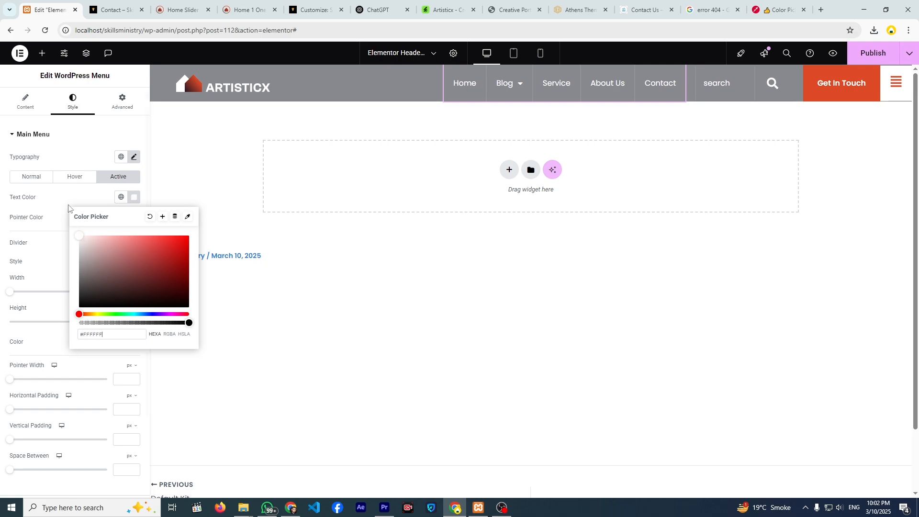
{"action": "left_click", "coordinate": [56, 198]}
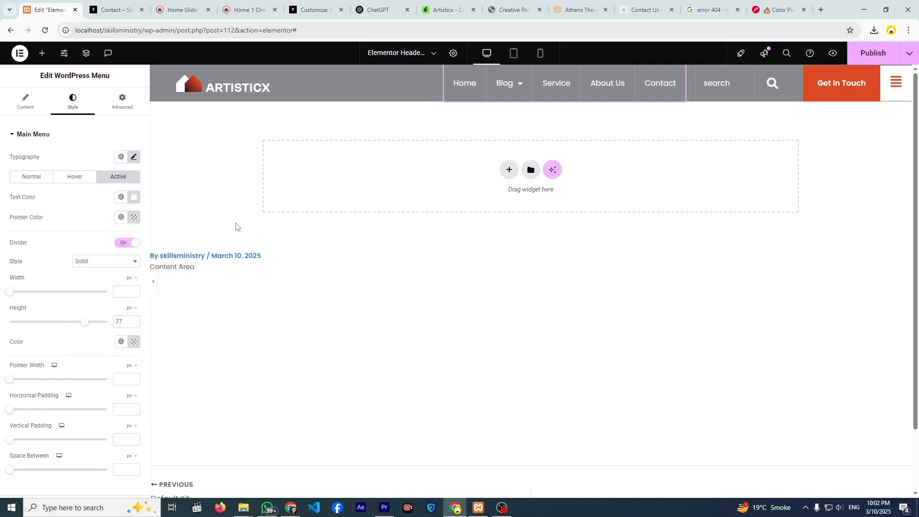
{"action": "left_click", "coordinate": [860, 57]}
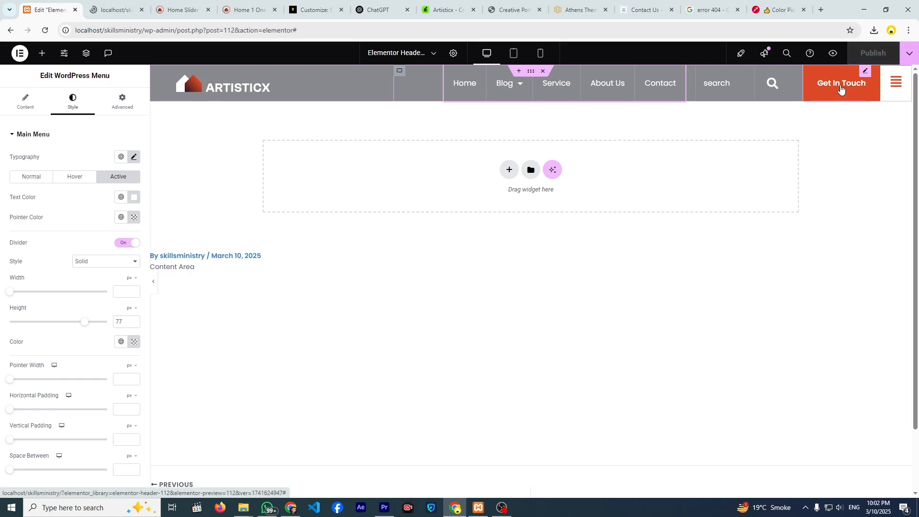
Replace the header template's display condition with Include, Entire Site, and save it.
{"action": "left_click", "coordinate": [905, 62]}
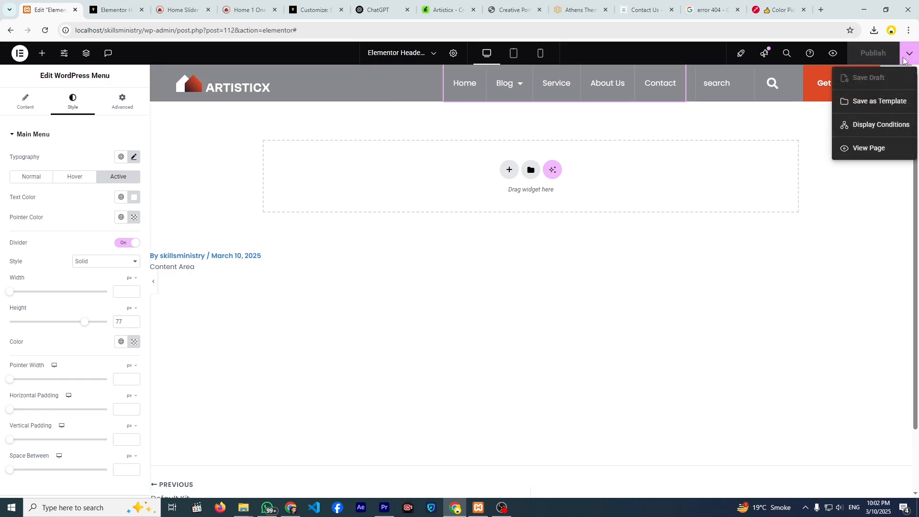
{"action": "left_click", "coordinate": [868, 125]}
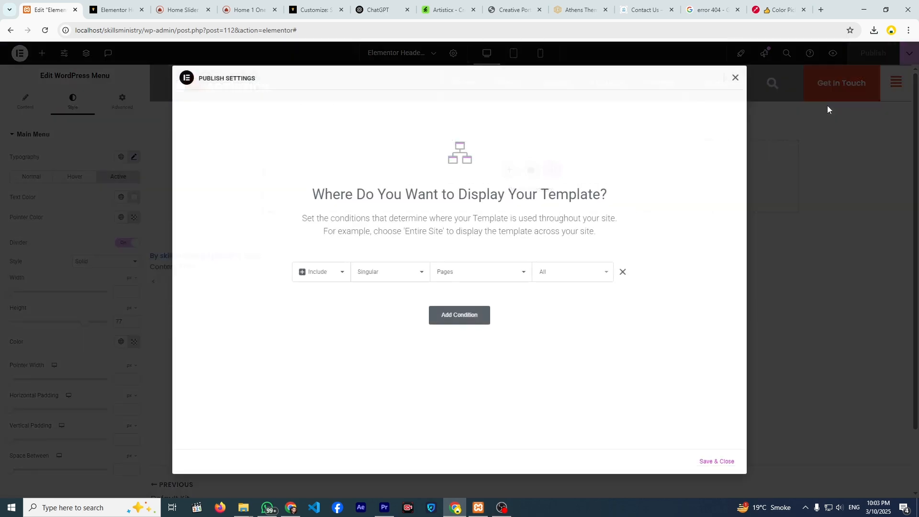
{"action": "left_click", "coordinate": [623, 272]}
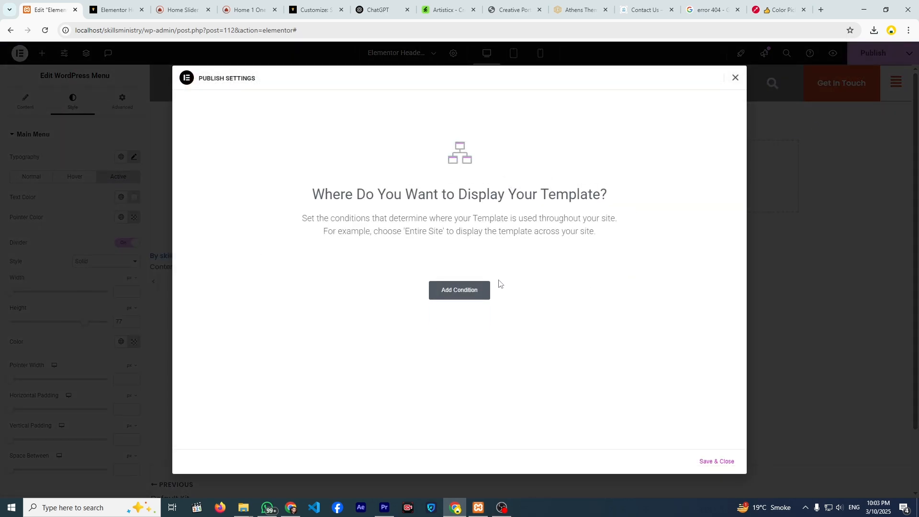
{"action": "left_click", "coordinate": [463, 292]}
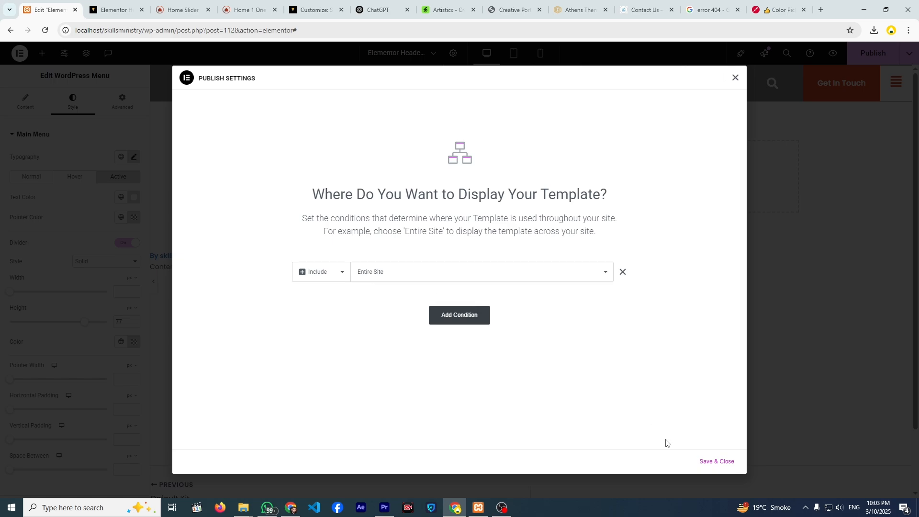
{"action": "left_click", "coordinate": [703, 461]}
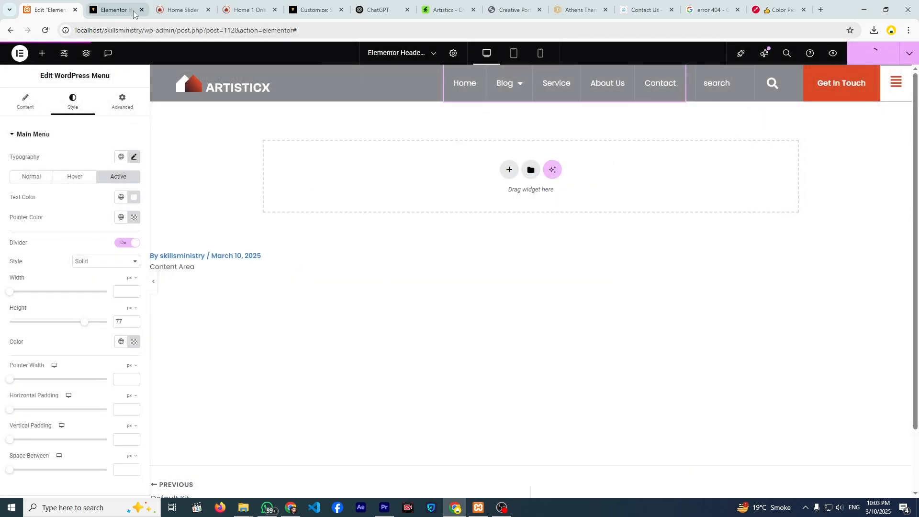
Check the header on the Blog, Service, About Us, Contact and search results pages, and view the Artisticx Home Slider reference for comparison.
{"action": "left_click", "coordinate": [122, 10]}
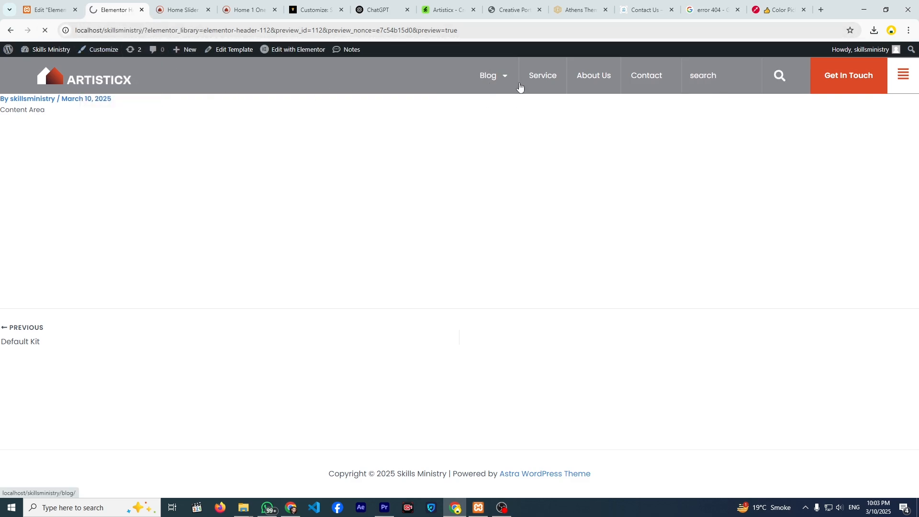
{"action": "left_click", "coordinate": [542, 96]}
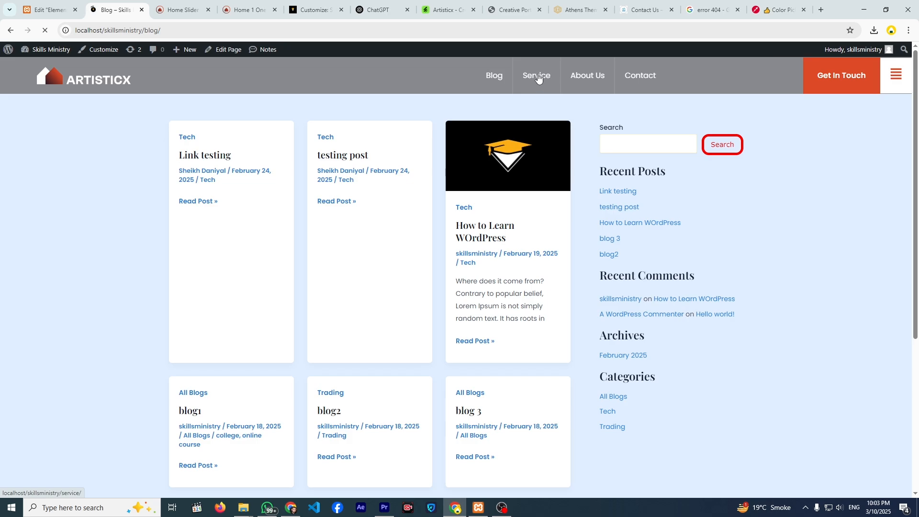
{"action": "left_click", "coordinate": [539, 78]}
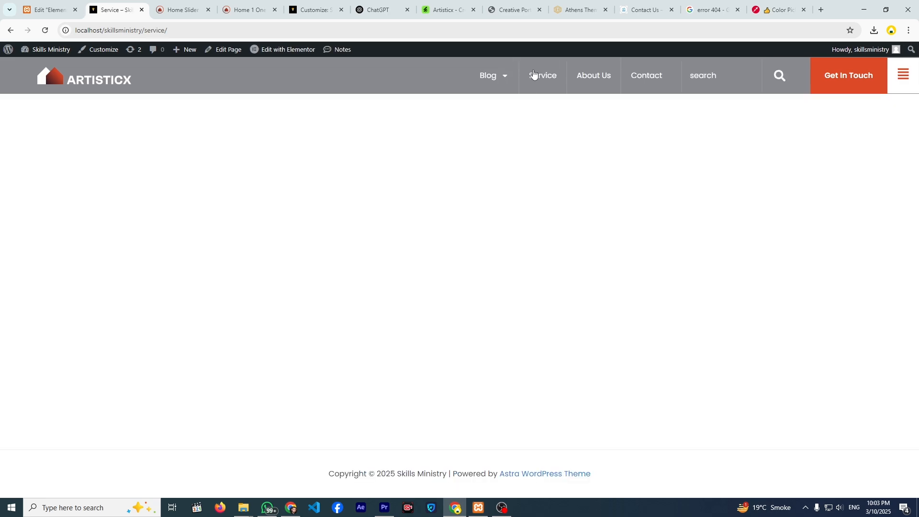
{"action": "left_click", "coordinate": [595, 82]}
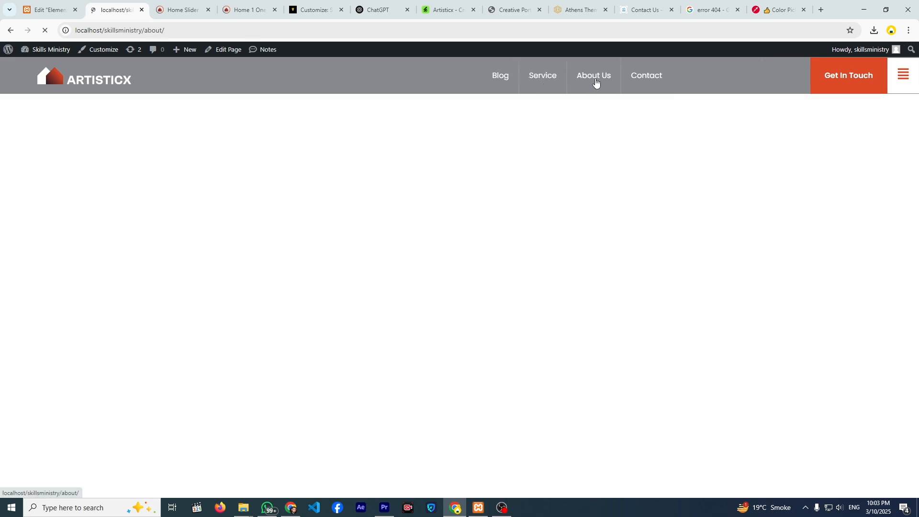
{"action": "left_click", "coordinate": [636, 83]}
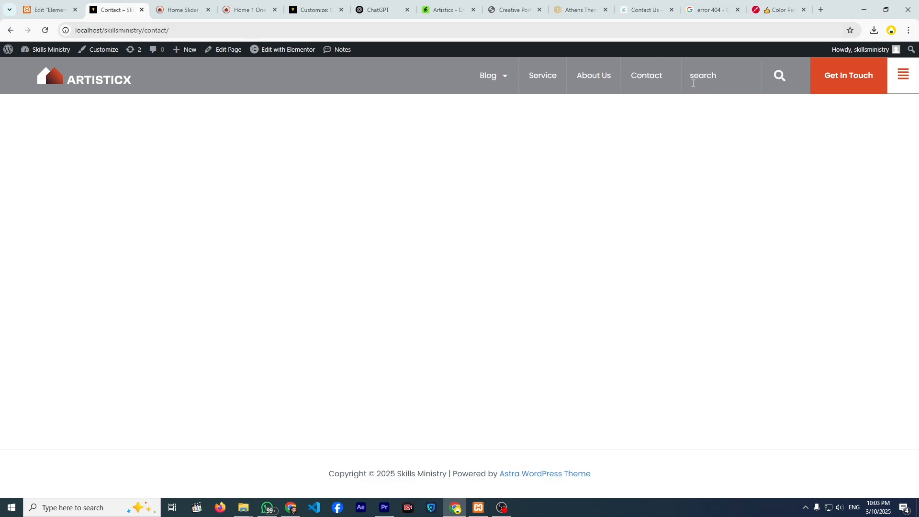
{"action": "left_click", "coordinate": [778, 79]}
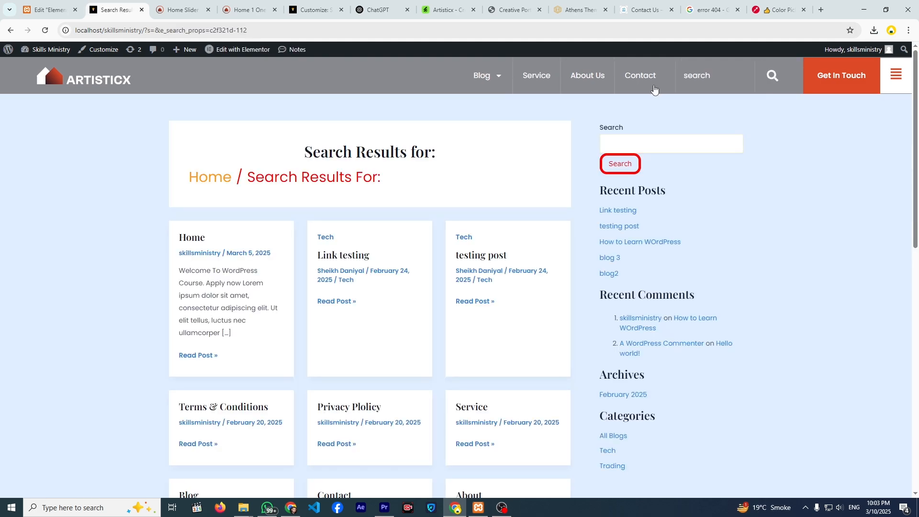
{"action": "left_click", "coordinate": [549, 82]}
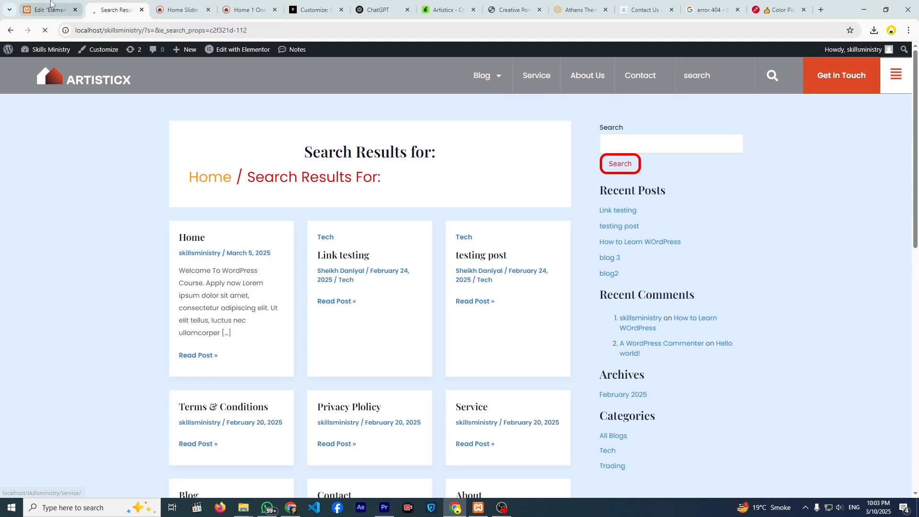
{"action": "left_click", "coordinate": [162, 9]}
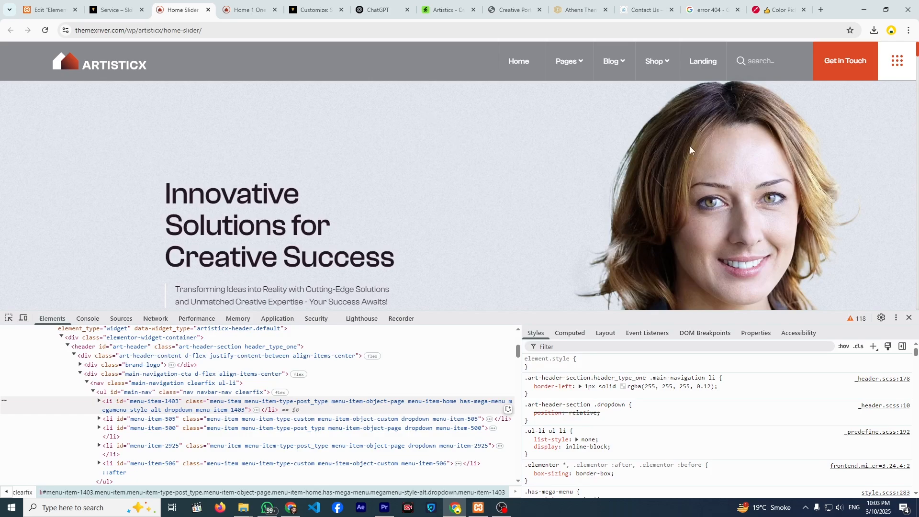